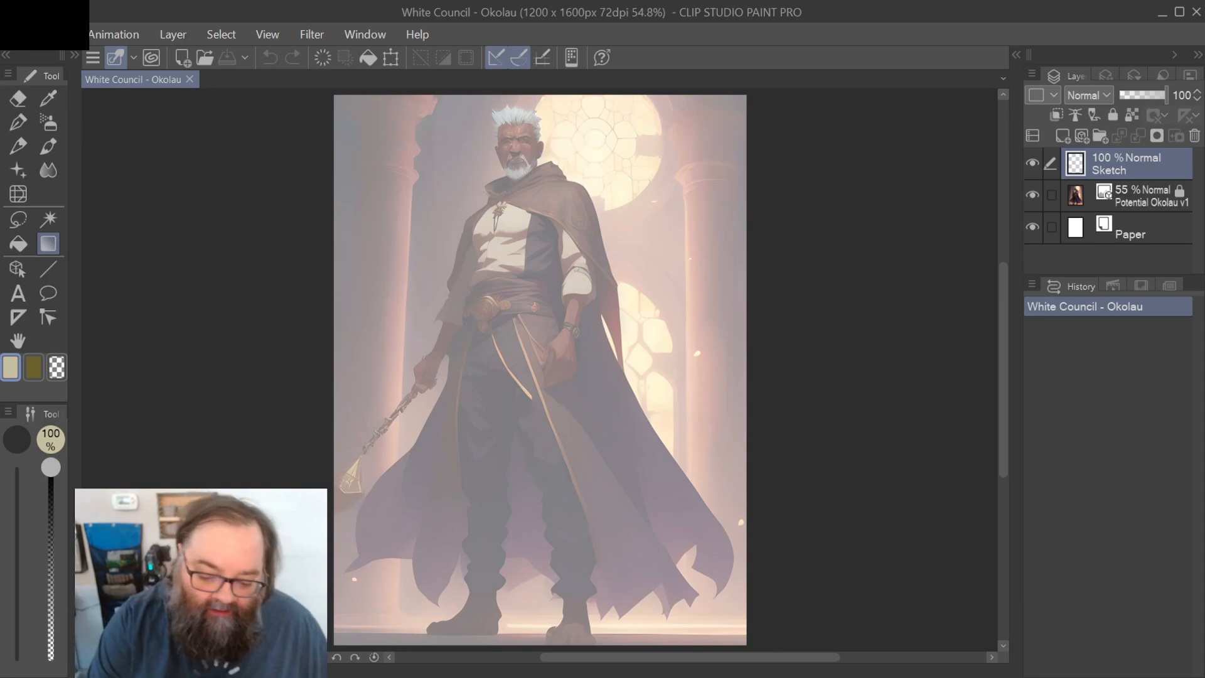
# Step: Collapse the layer and history palettes to give the canvas more room around the figure's head
pyautogui.scroll(5, 465, 188)
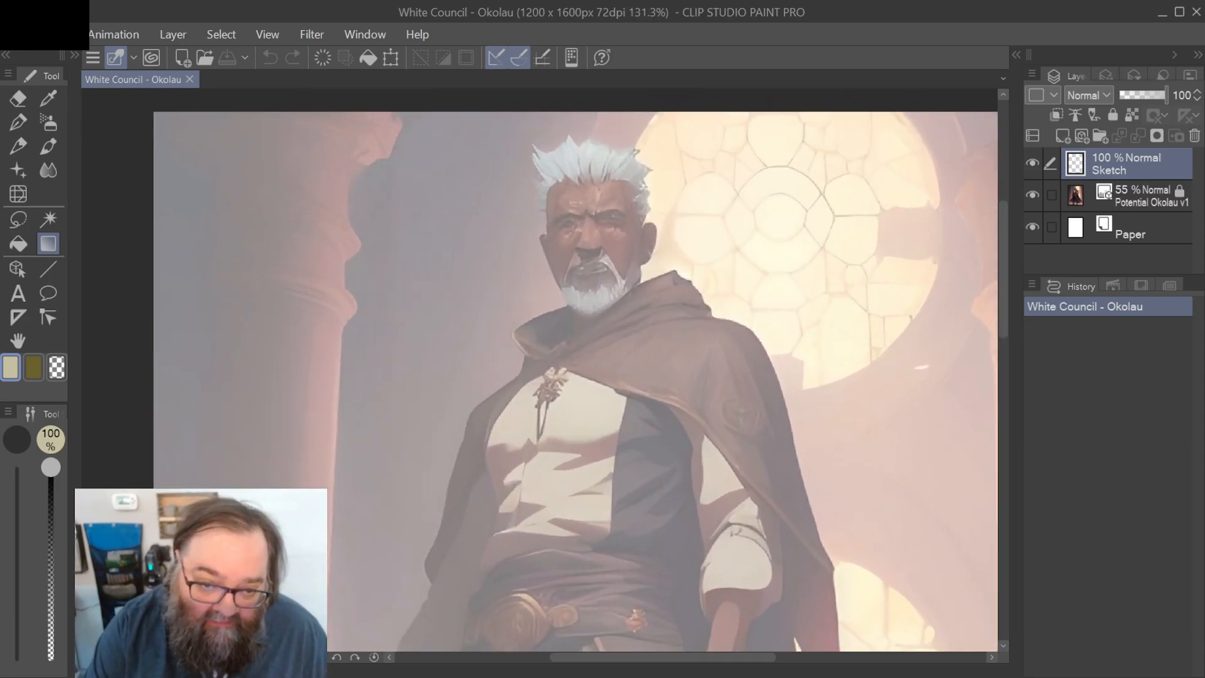
pyautogui.scroll(1, 565, 377)
pyautogui.scroll(2, 537, 219)
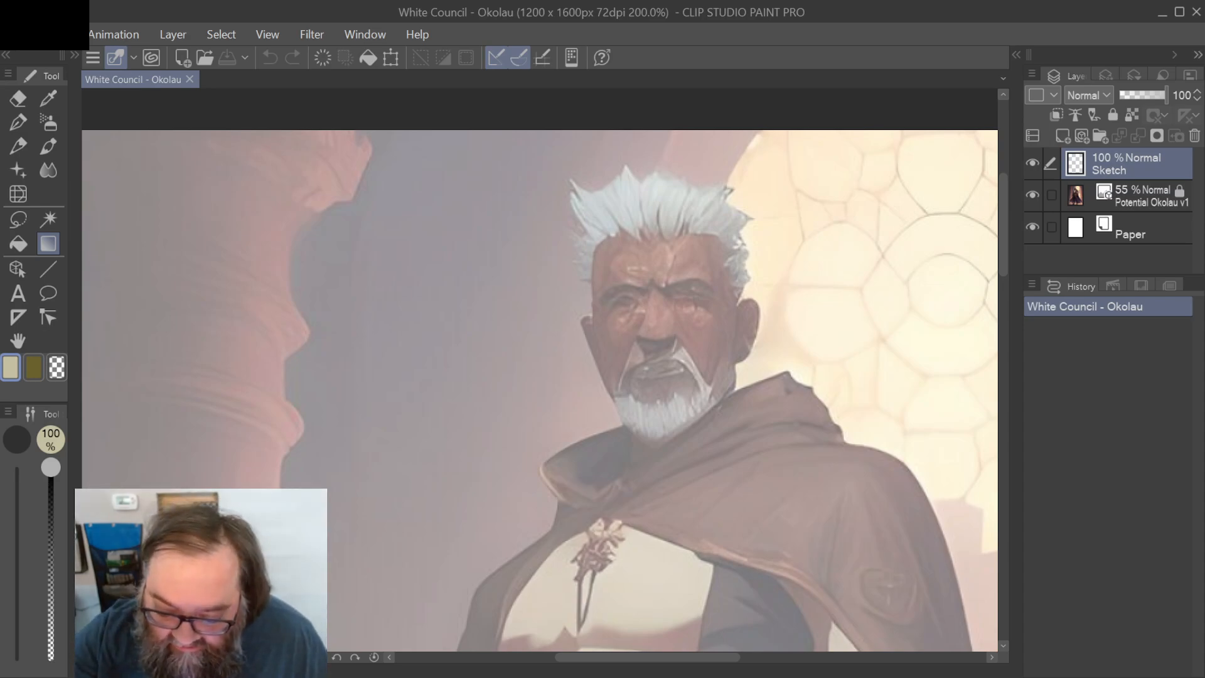
pyautogui.click(1199, 54)
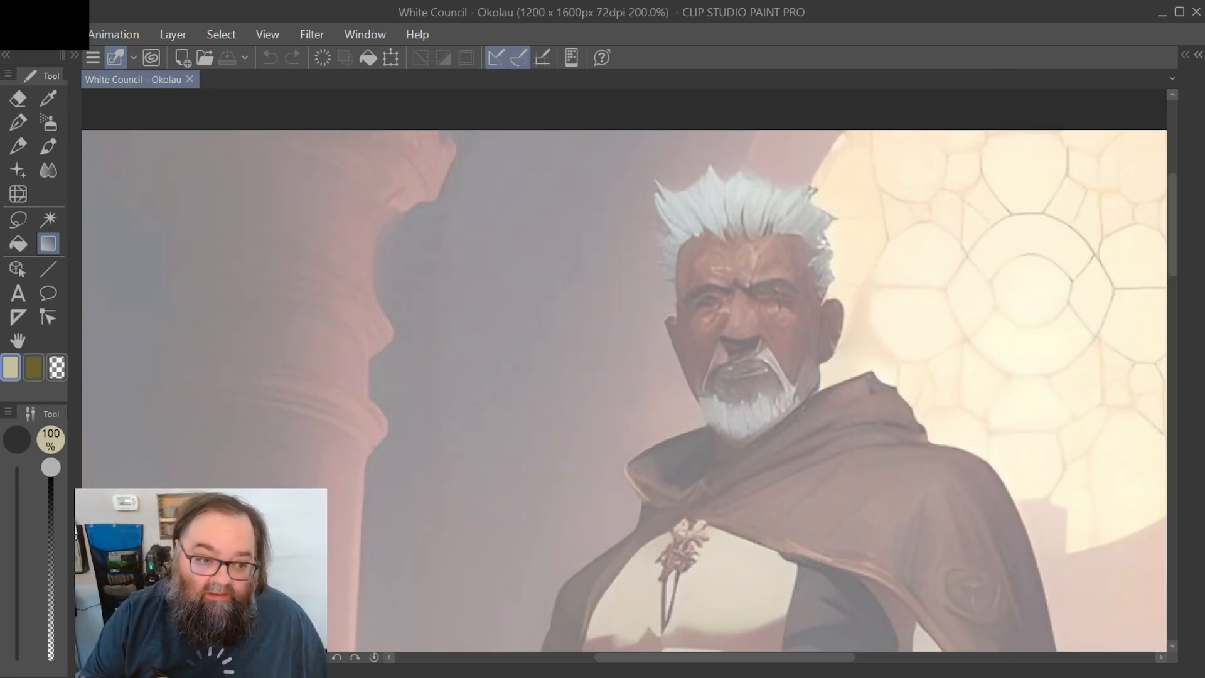
pyautogui.scroll(2, 753, 314)
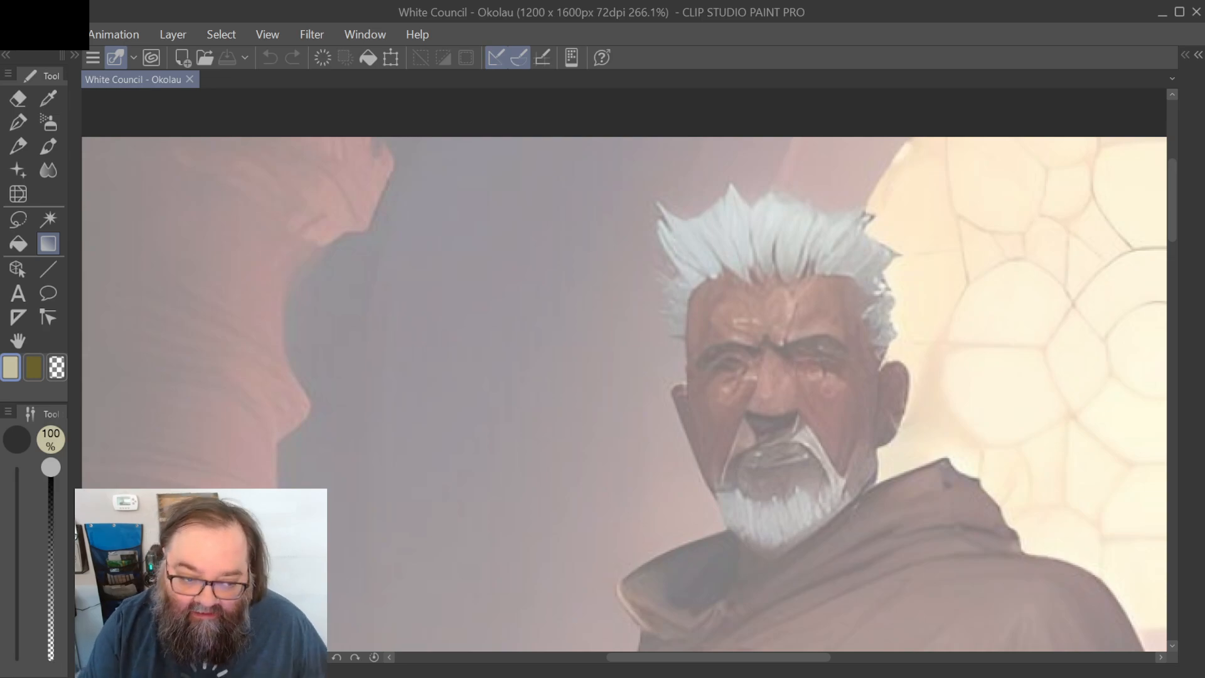
pyautogui.scroll(3, 625, 371)
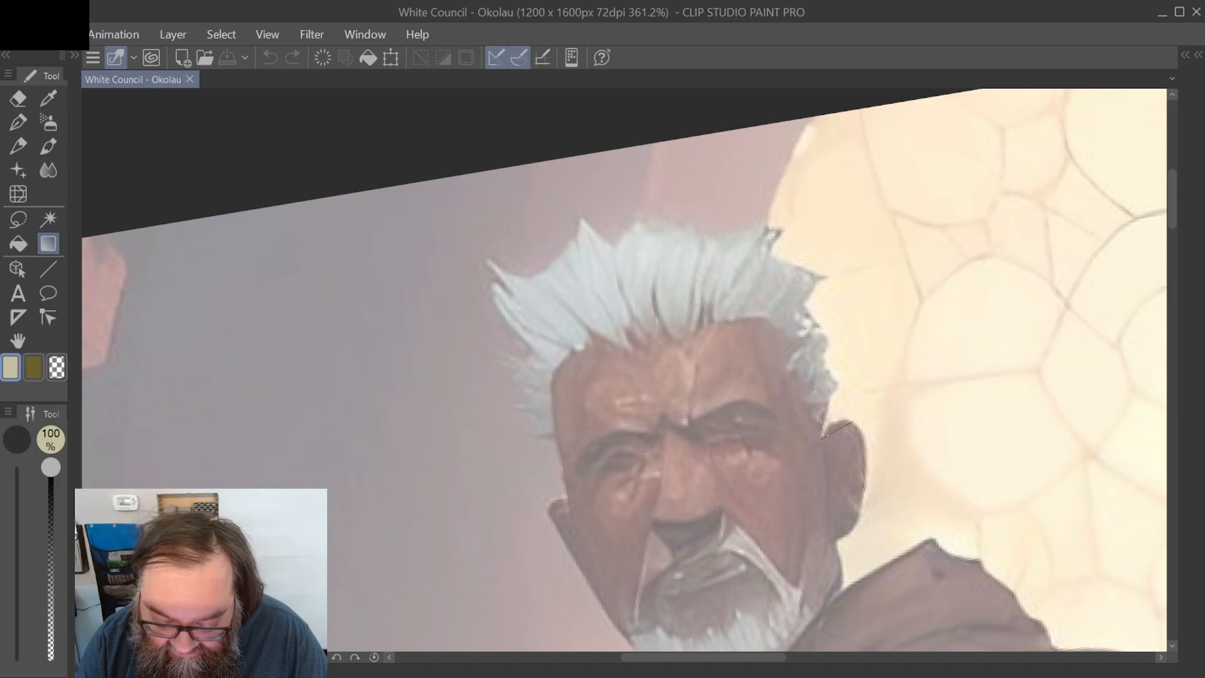
# Step: Try covering the Sketch layer with the beige foreground colour, and undo it
pyautogui.hotkey('alt', 'BackSpace')
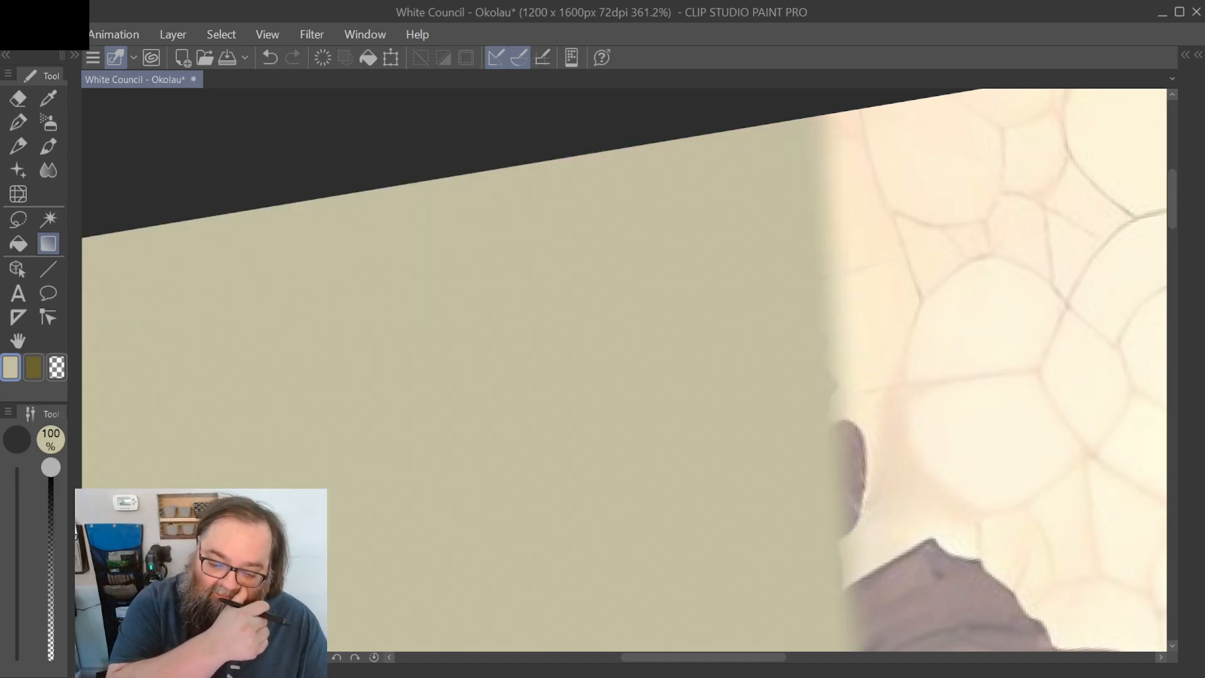
pyautogui.hotkey('ctrl', 'z')
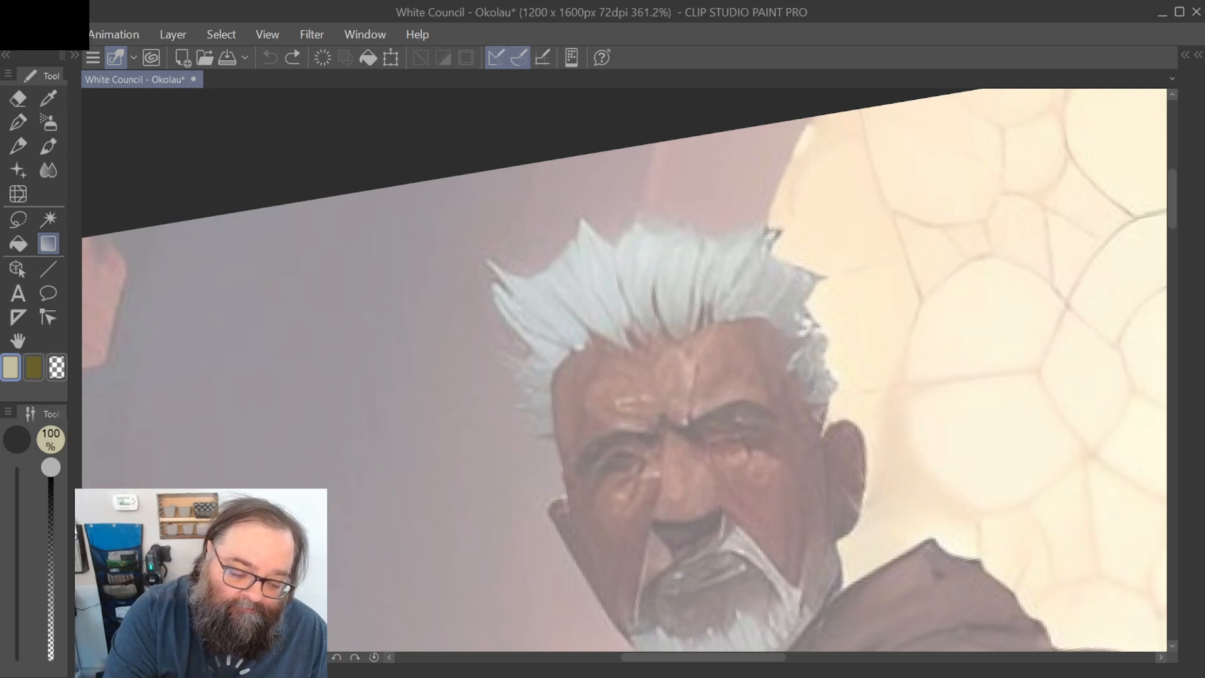
# Step: Outline the ear on the image's right side in black with the Pen tool at 2.7 px
pyautogui.press('p')
pyautogui.press('p')
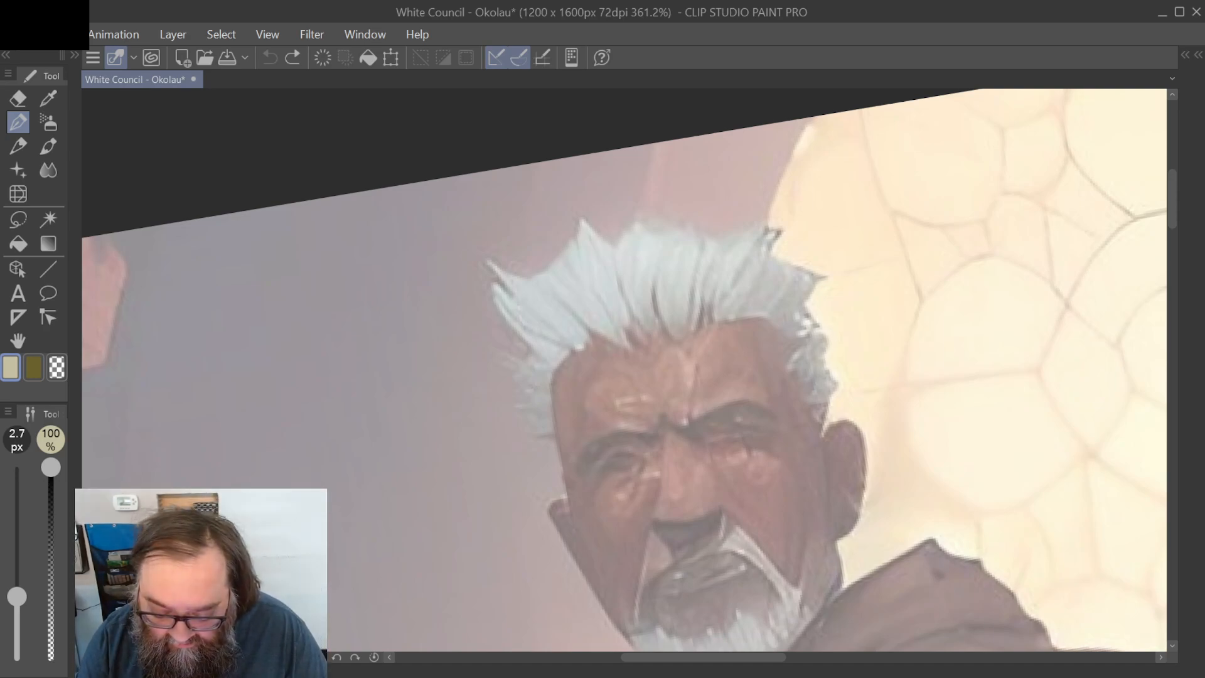
pyautogui.moveTo(823, 434)
pyautogui.mouseDown()
pyautogui.moveTo(841, 421)
pyautogui.moveTo(859, 435)
pyautogui.mouseUp()
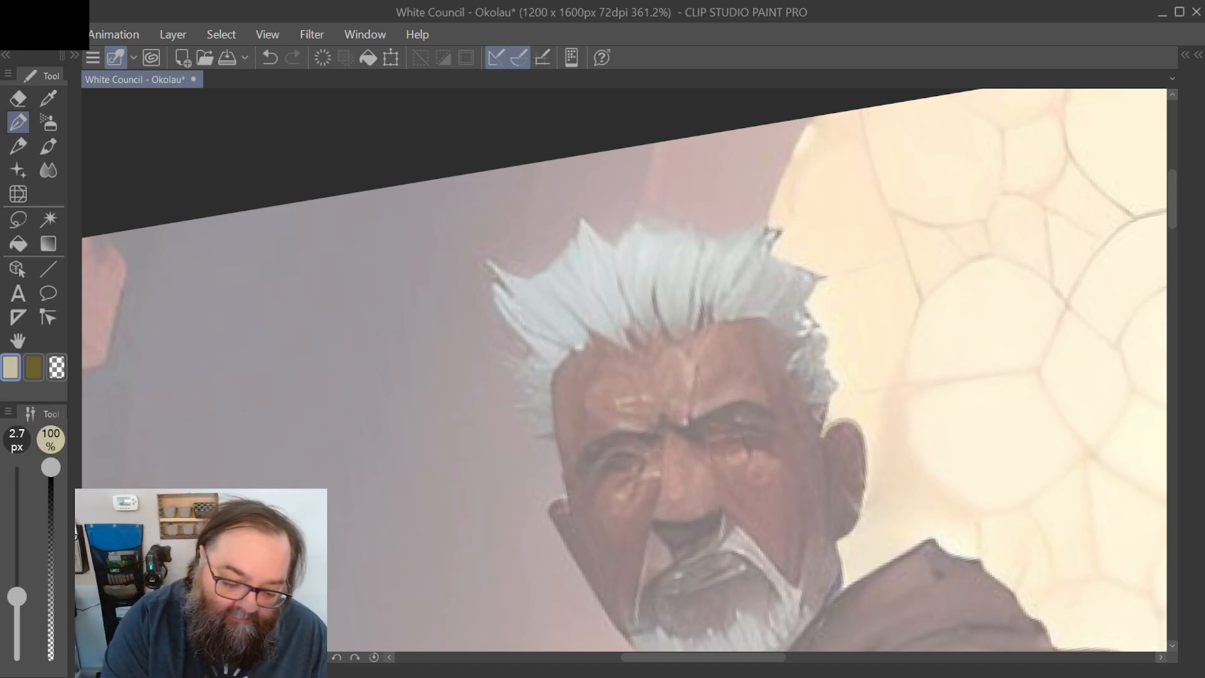
pyautogui.hotkey('ctrl', 'z')
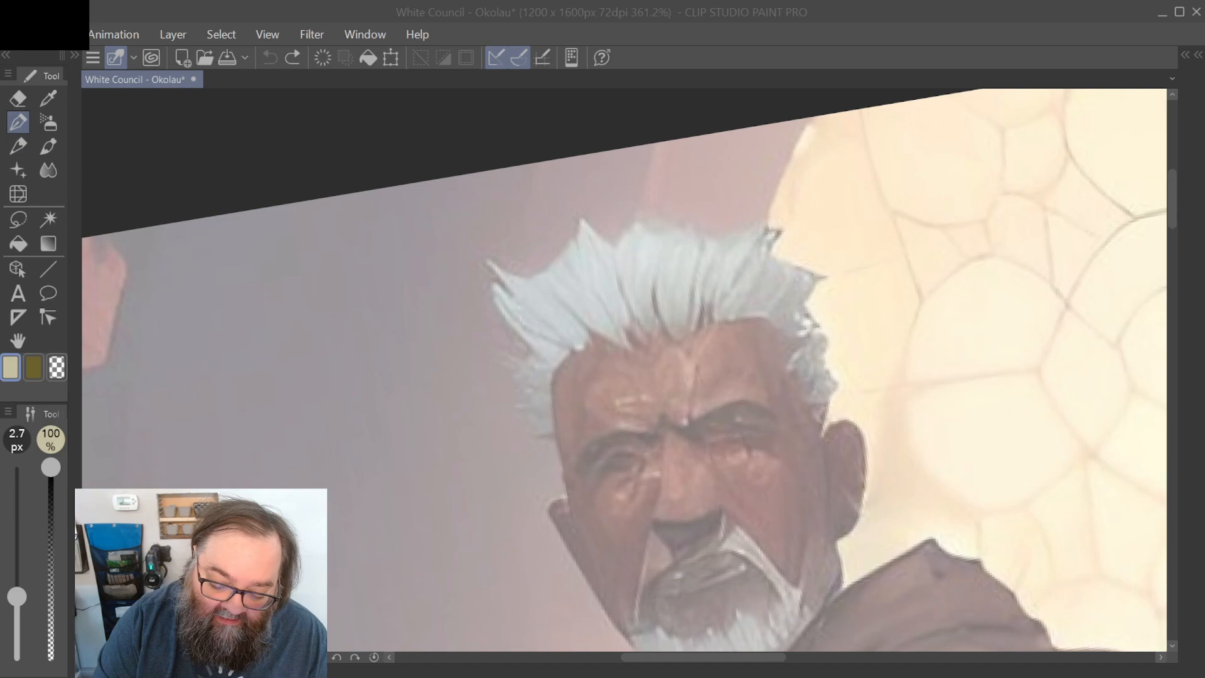
pyautogui.click(796, 211)
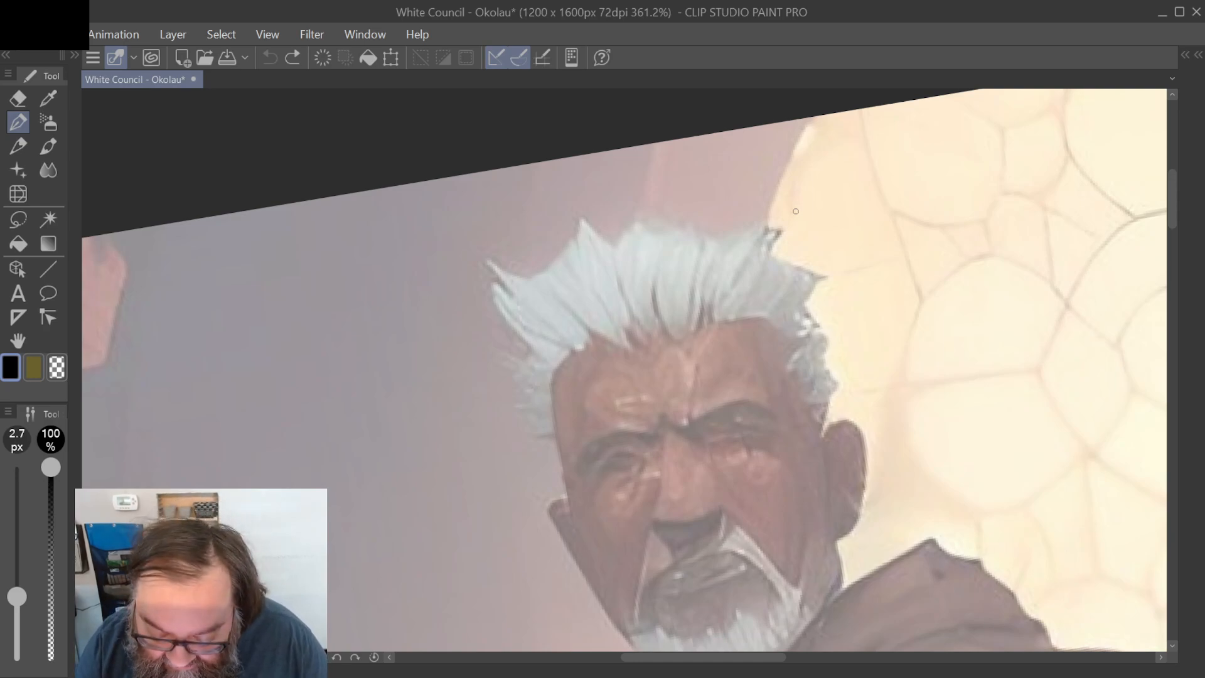
pyautogui.moveTo(820, 438)
pyautogui.mouseDown()
pyautogui.moveTo(836, 419)
pyautogui.moveTo(861, 432)
pyautogui.moveTo(868, 462)
pyautogui.moveTo(853, 529)
pyautogui.moveTo(833, 538)
pyautogui.mouseUp()
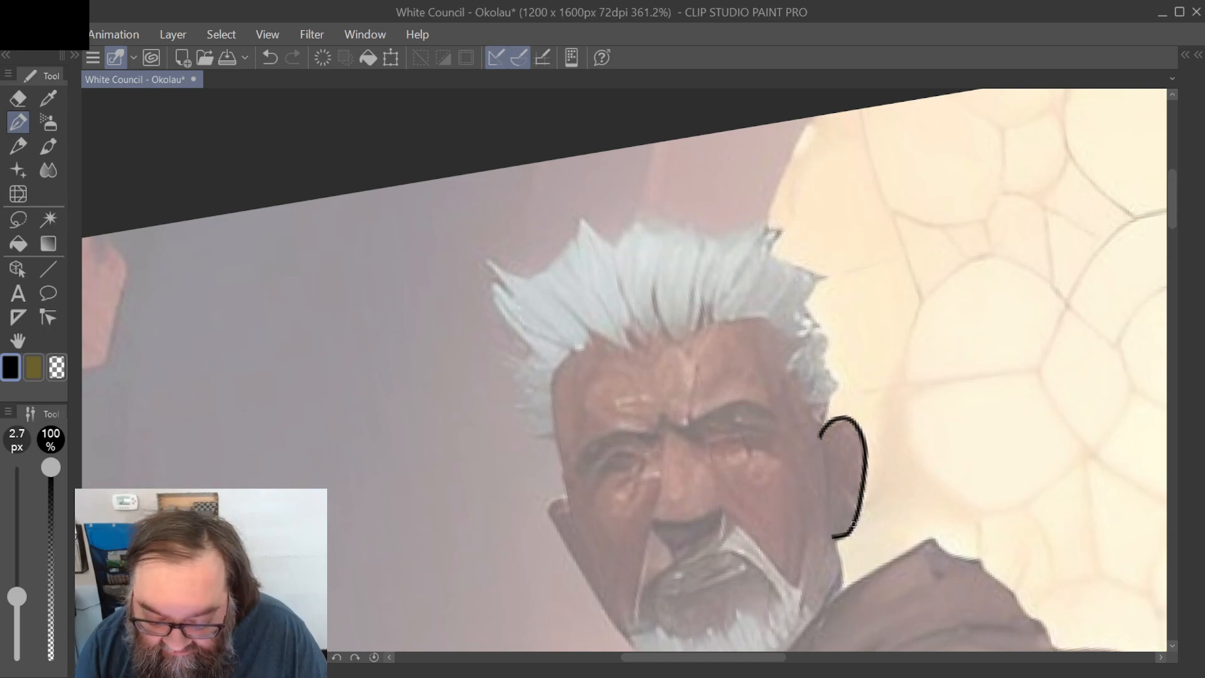
# Step: Trace the small curled hair tufts directly above the outlined ear, adding short strand lines inside them
pyautogui.moveTo(821, 435)
pyautogui.mouseDown()
pyautogui.moveTo(833, 395)
pyautogui.moveTo(812, 403)
pyautogui.moveTo(834, 395)
pyautogui.moveTo(805, 393)
pyautogui.moveTo(829, 375)
pyautogui.moveTo(808, 370)
pyautogui.moveTo(811, 388)
pyautogui.moveTo(819, 382)
pyautogui.moveTo(788, 383)
pyautogui.mouseUp()
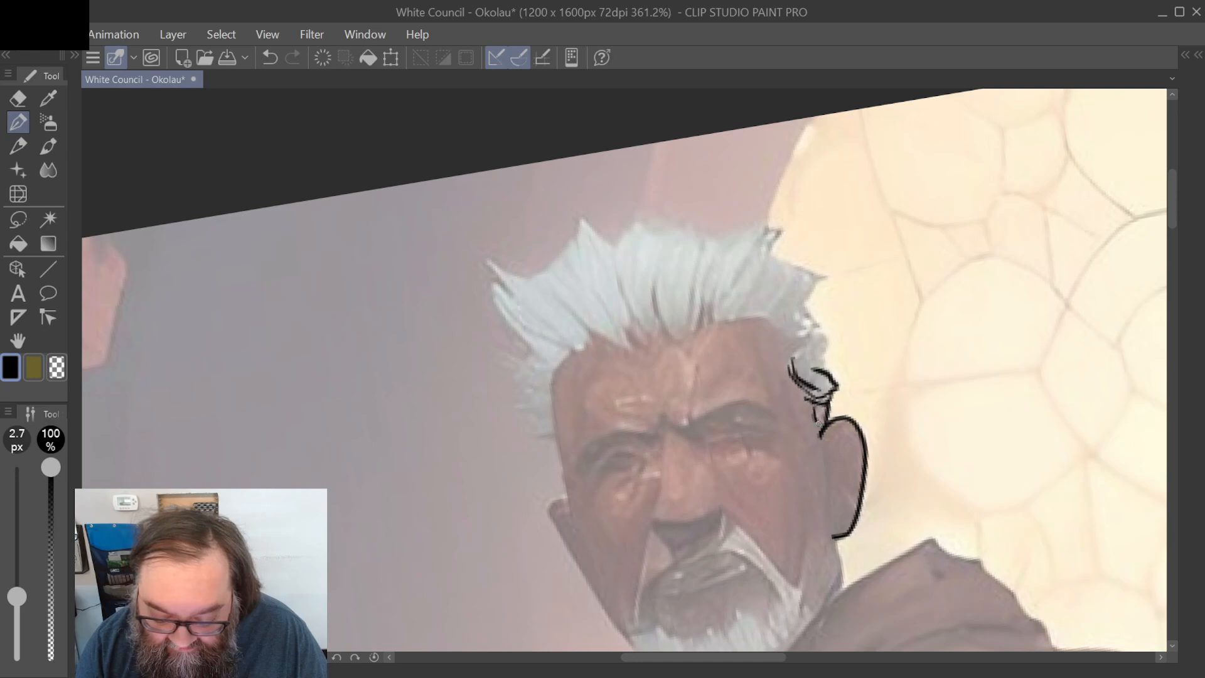
pyautogui.moveTo(814, 403); pyautogui.dragTo(829, 420)
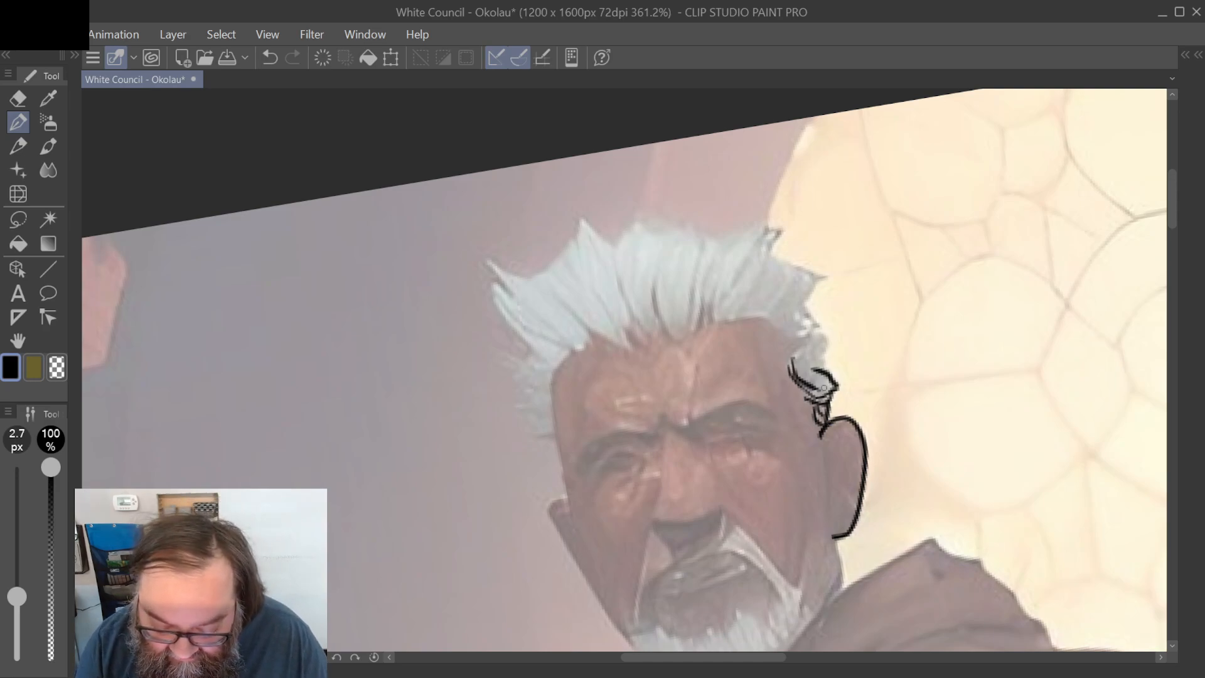
pyautogui.moveTo(815, 380); pyautogui.dragTo(842, 379)
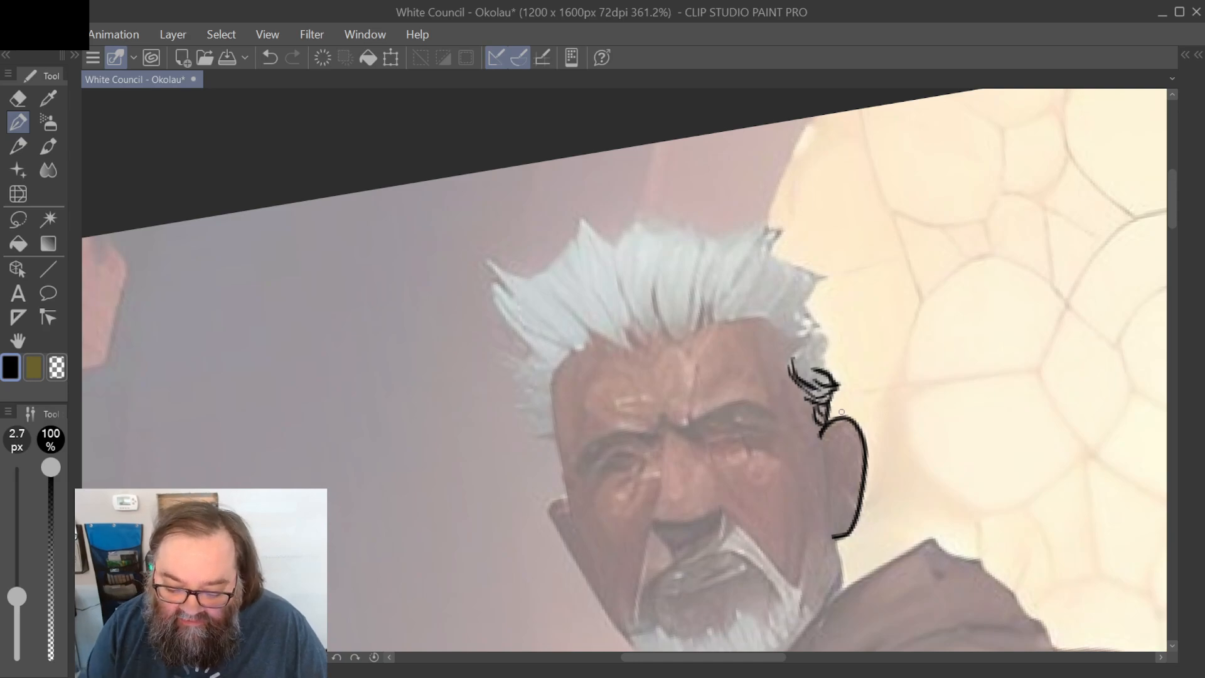
pyautogui.moveTo(807, 374)
pyautogui.mouseDown()
pyautogui.moveTo(827, 346)
pyautogui.moveTo(809, 357)
pyautogui.moveTo(830, 342)
pyautogui.moveTo(785, 368)
pyautogui.moveTo(827, 331)
pyautogui.moveTo(822, 341)
pyautogui.moveTo(796, 347)
pyautogui.moveTo(817, 295)
pyautogui.moveTo(814, 331)
pyautogui.moveTo(821, 319)
pyautogui.moveTo(768, 341)
pyautogui.moveTo(806, 334)
pyautogui.moveTo(795, 334)
pyautogui.moveTo(794, 374)
pyautogui.mouseUp()
pyautogui.moveTo(814, 370); pyautogui.dragTo(833, 386)
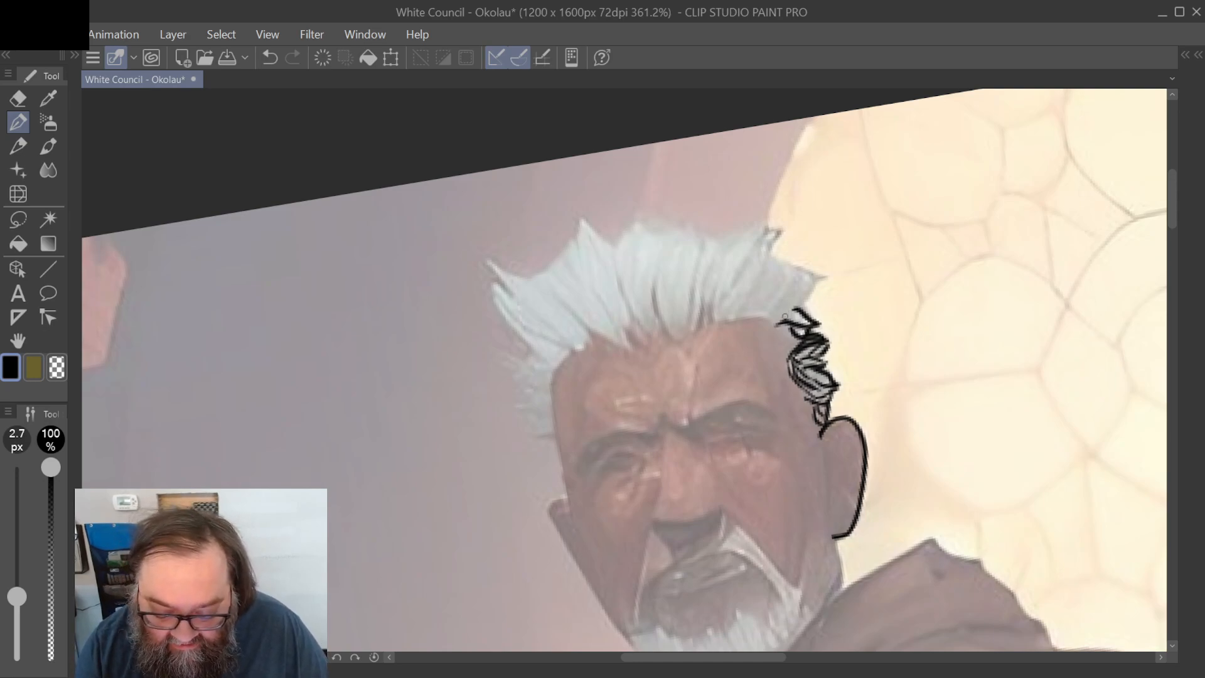
# Step: Draw the pointed hair tuft above the temple curls and fill it with curved strands down to the hairline
pyautogui.moveTo(788, 314); pyautogui.dragTo(824, 278)
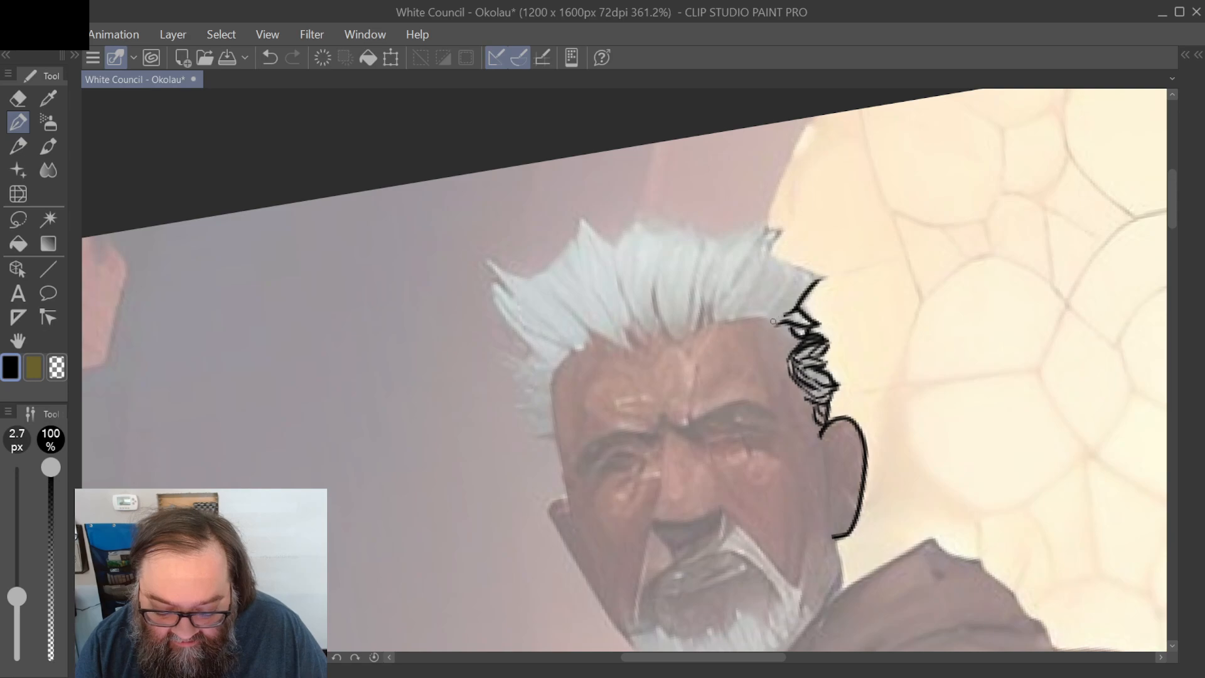
pyautogui.moveTo(774, 320); pyautogui.dragTo(825, 276)
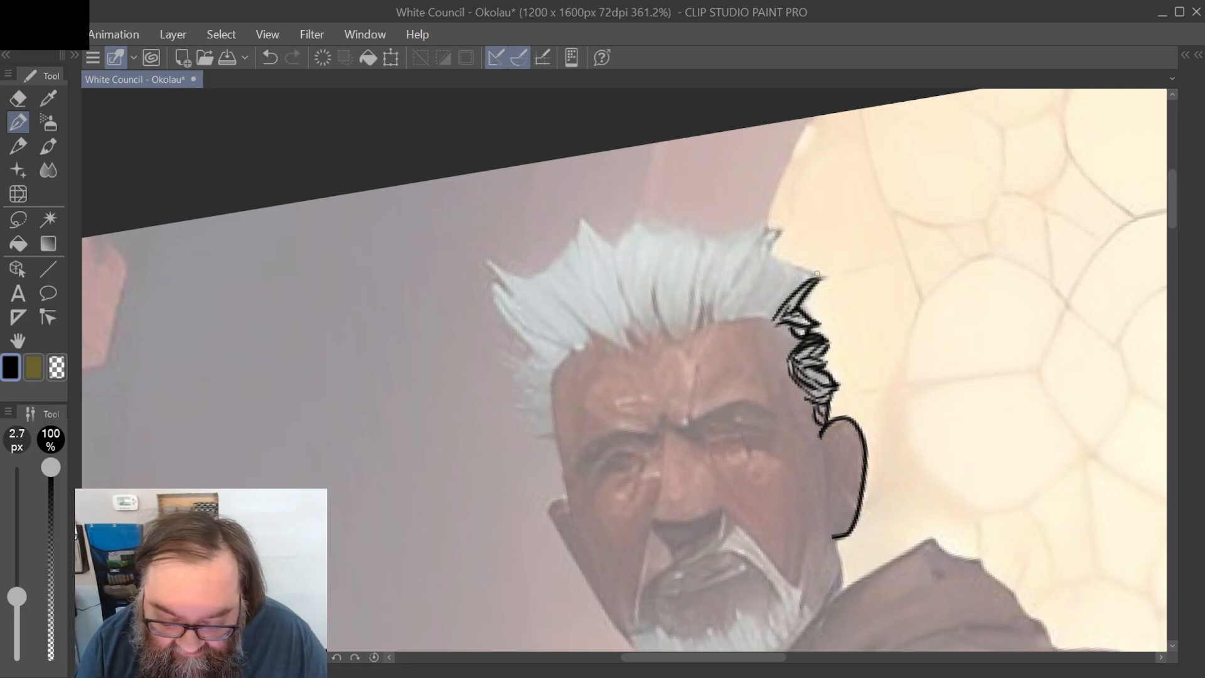
pyautogui.moveTo(816, 275)
pyautogui.mouseDown()
pyautogui.moveTo(755, 319)
pyautogui.moveTo(785, 280)
pyautogui.mouseUp()
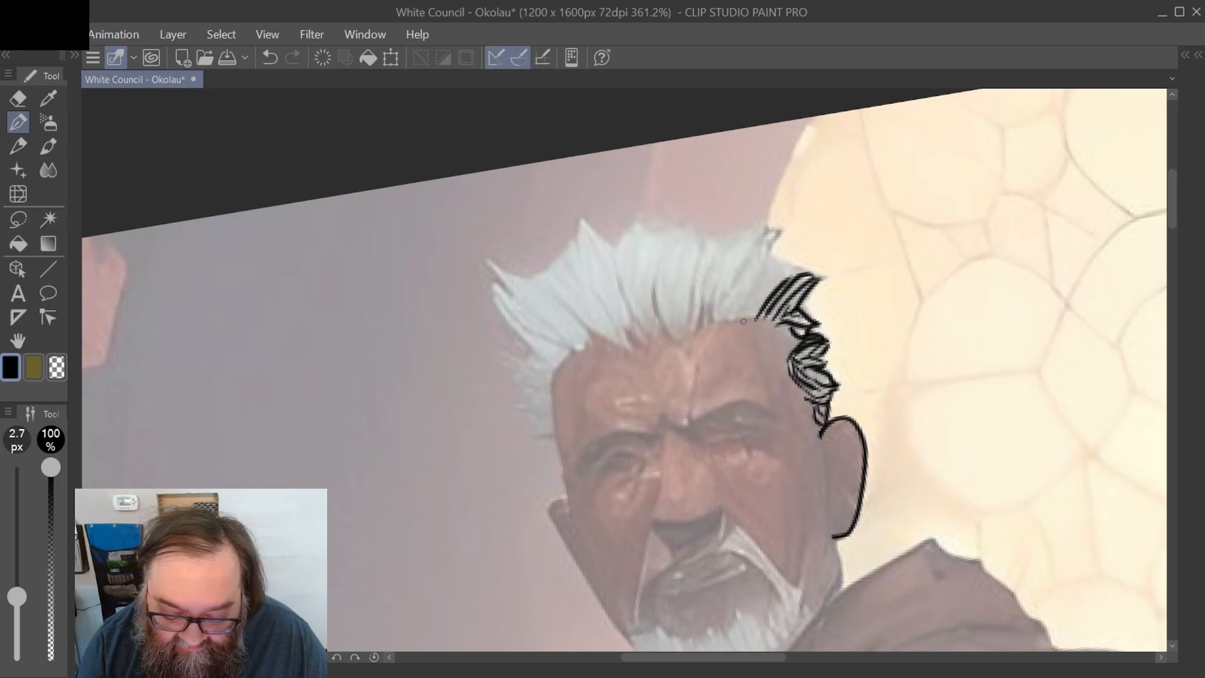
pyautogui.moveTo(745, 321)
pyautogui.mouseDown()
pyautogui.moveTo(778, 284)
pyautogui.moveTo(767, 283)
pyautogui.moveTo(774, 271)
pyautogui.moveTo(758, 276)
pyautogui.moveTo(773, 284)
pyautogui.moveTo(754, 281)
pyautogui.mouseUp()
pyautogui.moveTo(719, 323)
pyautogui.mouseDown()
pyautogui.moveTo(735, 284)
pyautogui.moveTo(712, 317)
pyautogui.moveTo(720, 279)
pyautogui.moveTo(799, 346)
pyautogui.moveTo(801, 400)
pyautogui.moveTo(854, 375)
pyautogui.moveTo(816, 414)
pyautogui.mouseUp()
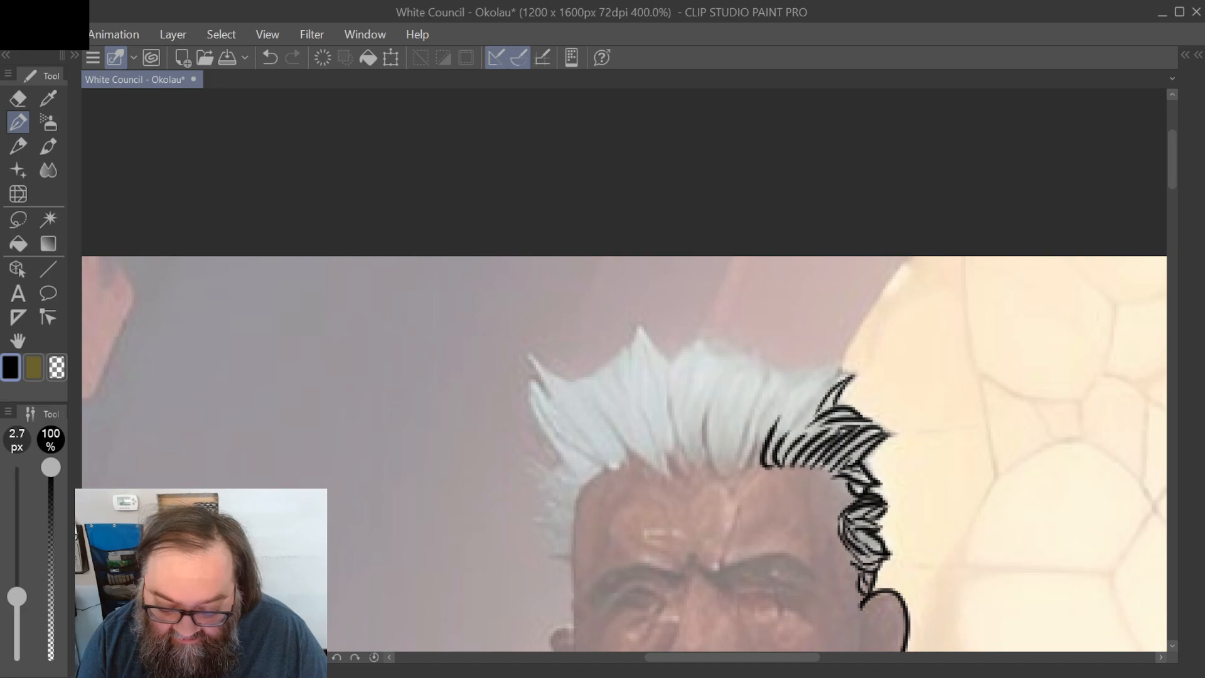
# Step: Add sweeping strand lines to the upper corner spikes of the hair, above the pointed side tuft
pyautogui.moveTo(861, 376)
pyautogui.mouseDown()
pyautogui.moveTo(833, 383)
pyautogui.moveTo(792, 432)
pyautogui.mouseUp()
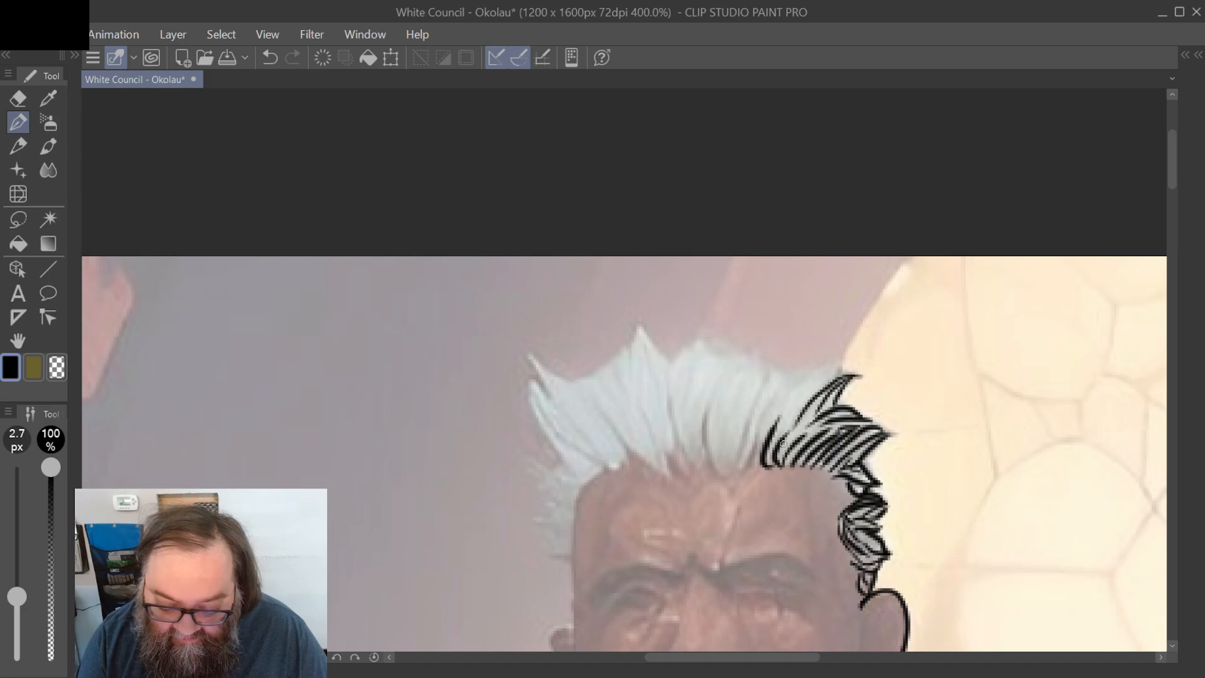
pyautogui.moveTo(841, 364); pyautogui.dragTo(779, 430)
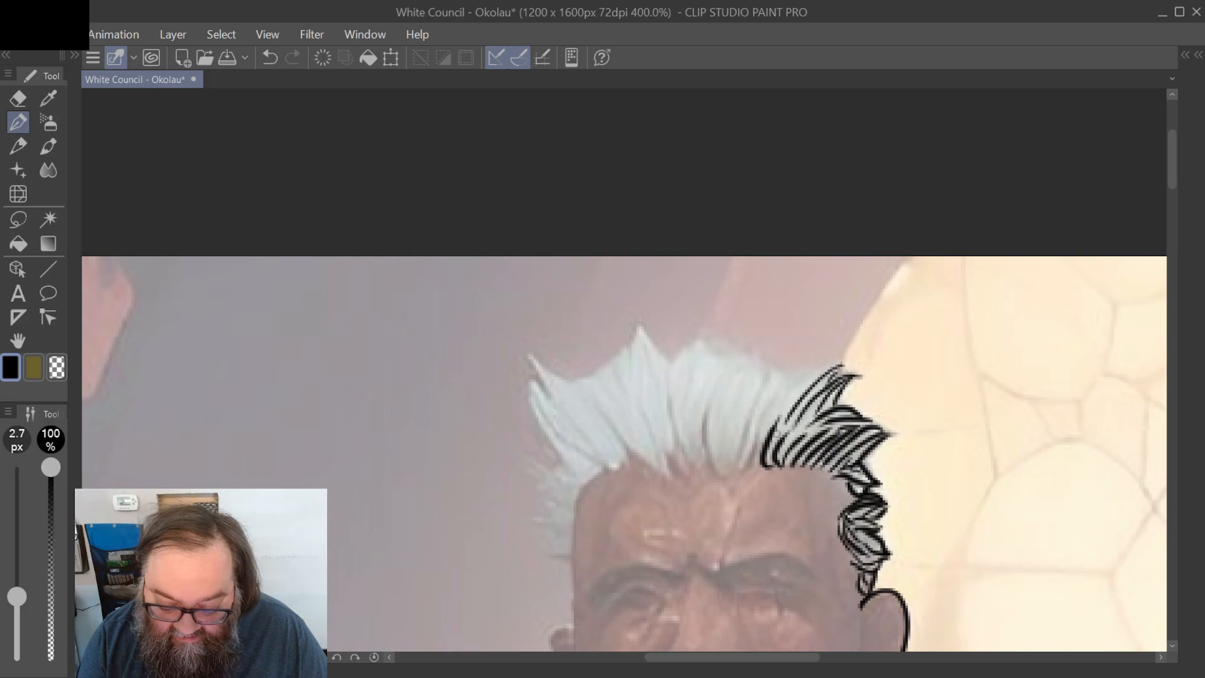
pyautogui.moveTo(835, 363); pyautogui.dragTo(784, 413)
pyautogui.moveTo(822, 364); pyautogui.dragTo(765, 436)
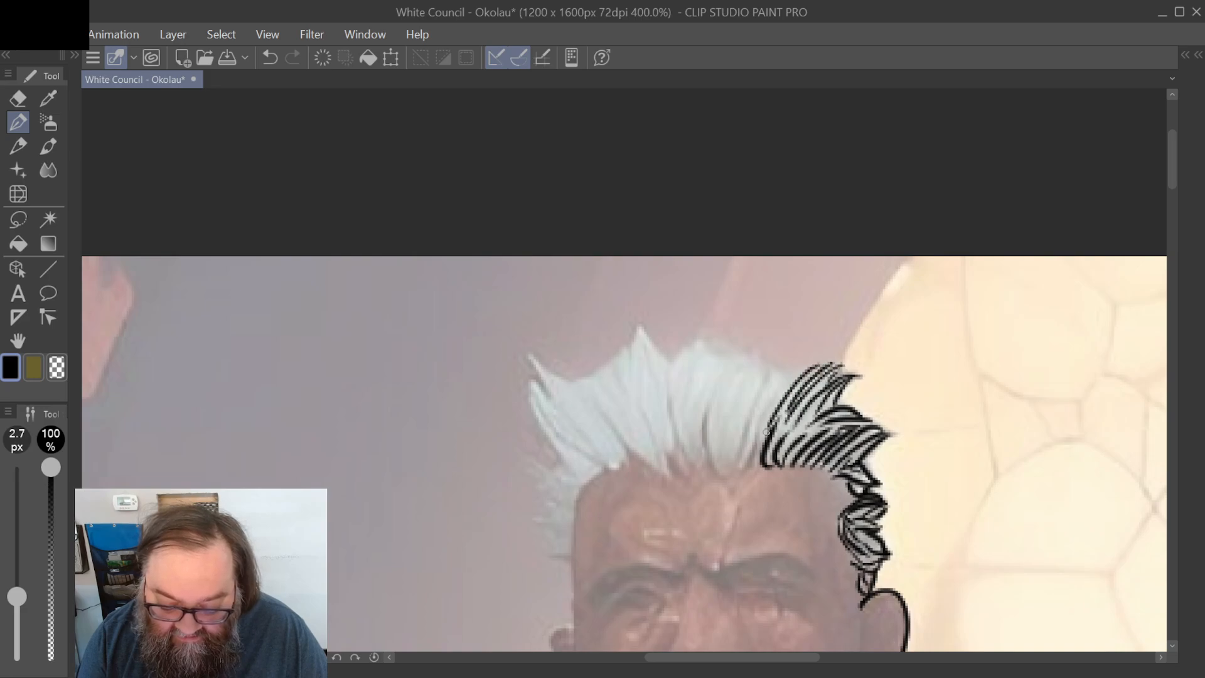
pyautogui.moveTo(845, 364); pyautogui.dragTo(829, 382)
pyautogui.moveTo(813, 411); pyautogui.dragTo(785, 448)
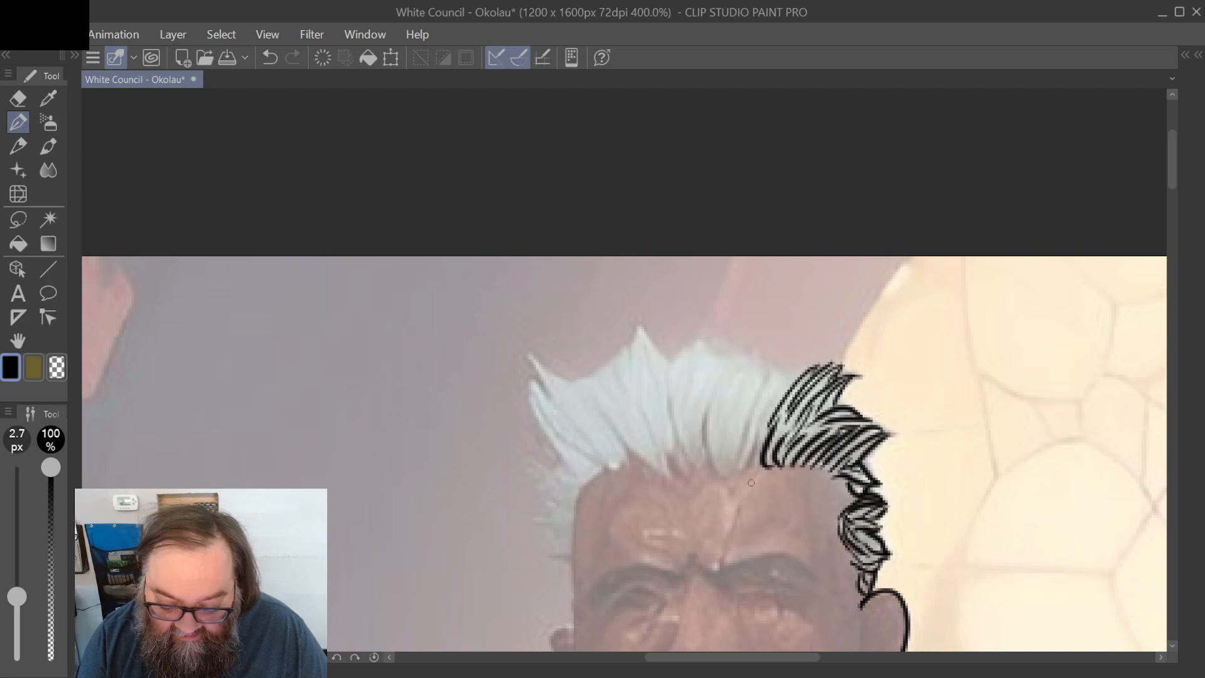
# Step: Continue the curved strands from the corner spikes toward the middle of the hair, between the top edge and hairline
pyautogui.moveTo(796, 375); pyautogui.dragTo(745, 466)
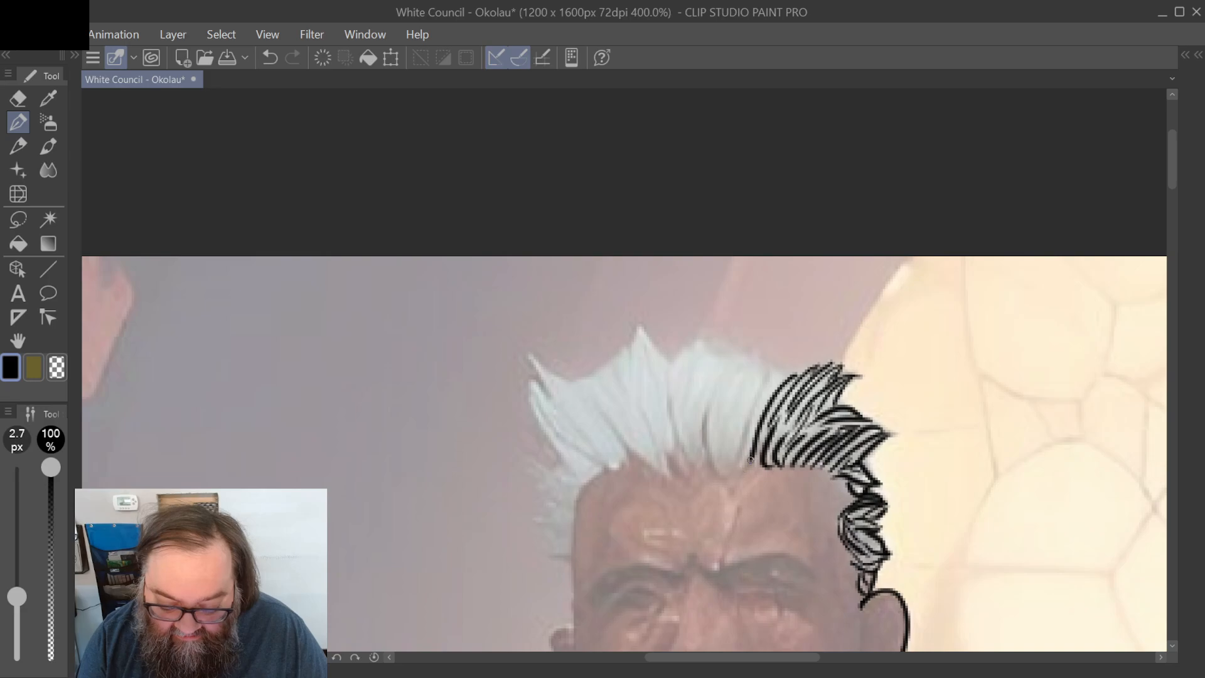
pyautogui.moveTo(761, 401); pyautogui.dragTo(741, 467)
pyautogui.moveTo(777, 374); pyautogui.dragTo(754, 416)
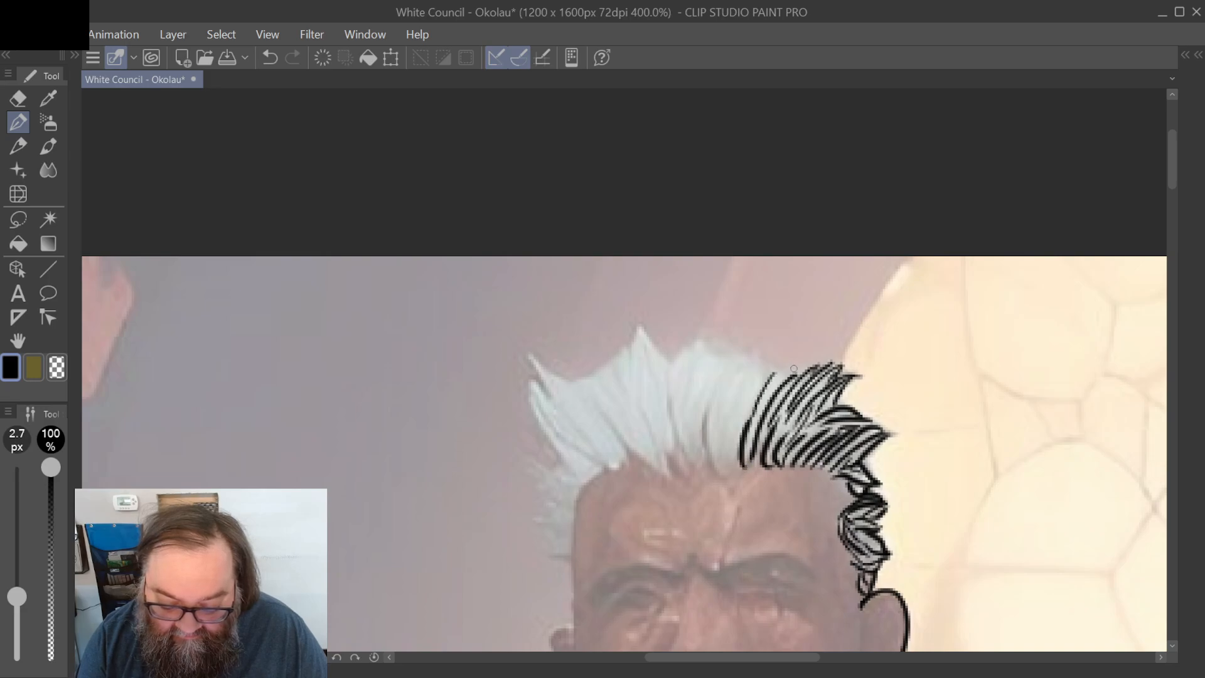
pyautogui.moveTo(795, 369)
pyautogui.mouseDown()
pyautogui.moveTo(770, 396)
pyautogui.moveTo(766, 381)
pyautogui.moveTo(750, 390)
pyautogui.moveTo(737, 453)
pyautogui.mouseUp()
pyautogui.moveTo(745, 383)
pyautogui.mouseDown()
pyautogui.moveTo(728, 463)
pyautogui.moveTo(740, 472)
pyautogui.moveTo(727, 449)
pyautogui.moveTo(722, 460)
pyautogui.moveTo(716, 408)
pyautogui.mouseUp()
pyautogui.moveTo(760, 360)
pyautogui.mouseDown()
pyautogui.moveTo(727, 388)
pyautogui.moveTo(737, 350)
pyautogui.moveTo(713, 400)
pyautogui.moveTo(733, 350)
pyautogui.moveTo(711, 340)
pyautogui.moveTo(715, 469)
pyautogui.mouseUp()
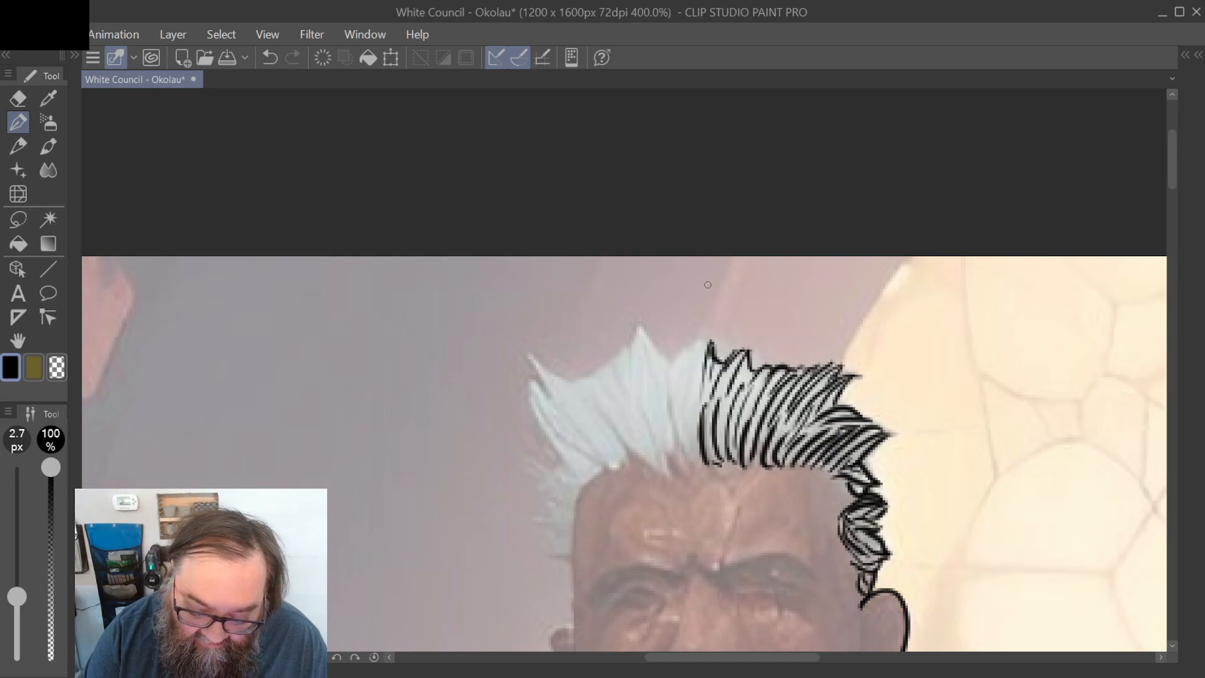
# Step: Trace the rounded tuft at the top centre of the hair and draw its strands down to the forehead
pyautogui.moveTo(707, 343)
pyautogui.mouseDown()
pyautogui.moveTo(687, 420)
pyautogui.moveTo(697, 417)
pyautogui.moveTo(682, 417)
pyautogui.moveTo(702, 460)
pyautogui.mouseUp()
pyautogui.moveTo(691, 393); pyautogui.dragTo(704, 457)
pyautogui.moveTo(697, 368); pyautogui.dragTo(705, 426)
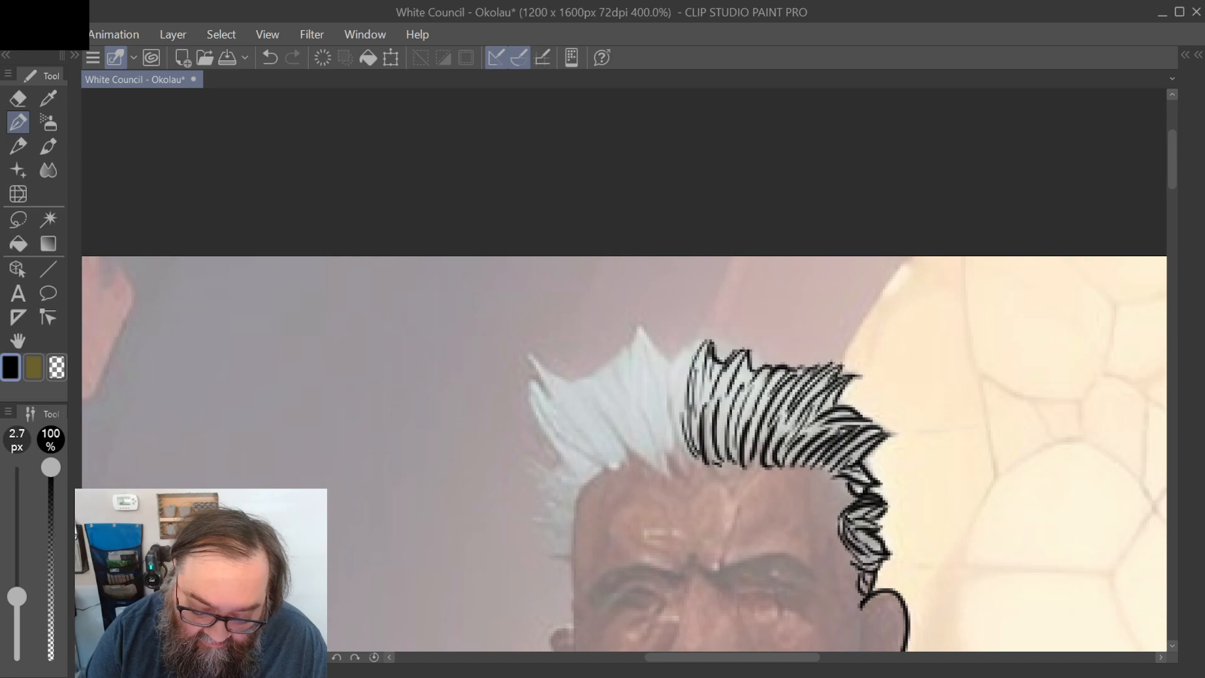
pyautogui.moveTo(699, 343); pyautogui.dragTo(684, 398)
pyautogui.moveTo(691, 342)
pyautogui.mouseDown()
pyautogui.moveTo(676, 400)
pyautogui.moveTo(672, 359)
pyautogui.moveTo(676, 456)
pyautogui.mouseUp()
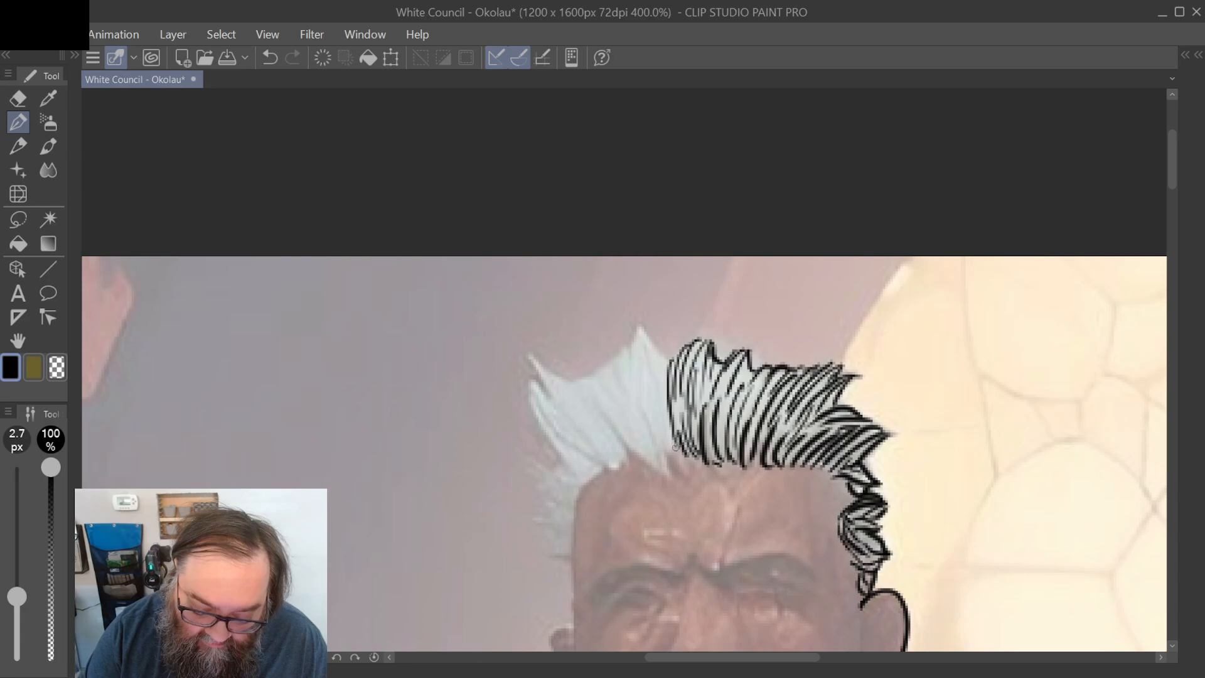
# Step: Draw the tall hair spike left of the centre tuft, with strands along it and short ones at the hairline
pyautogui.moveTo(677, 409)
pyautogui.mouseDown()
pyautogui.moveTo(656, 449)
pyautogui.moveTo(664, 470)
pyautogui.moveTo(650, 474)
pyautogui.mouseUp()
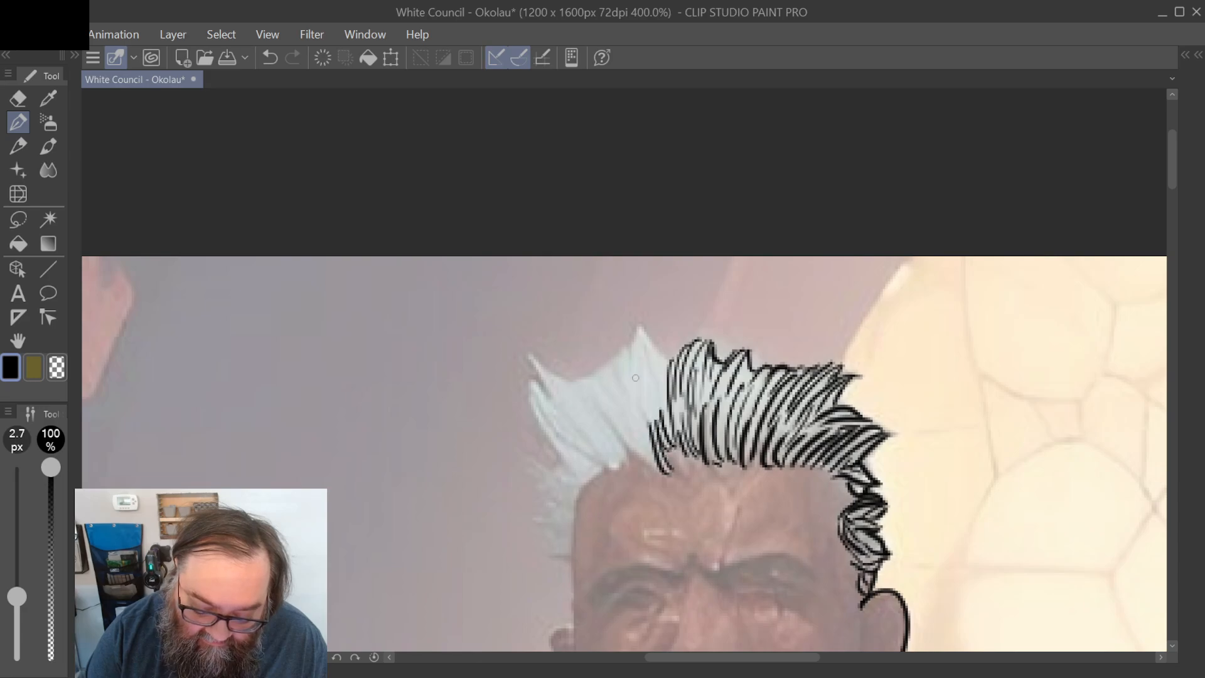
pyautogui.moveTo(649, 413)
pyautogui.mouseDown()
pyautogui.moveTo(640, 322)
pyautogui.moveTo(662, 374)
pyautogui.moveTo(658, 401)
pyautogui.mouseUp()
pyautogui.moveTo(646, 345)
pyautogui.mouseDown()
pyautogui.moveTo(670, 370)
pyautogui.moveTo(678, 410)
pyautogui.moveTo(653, 370)
pyautogui.moveTo(668, 421)
pyautogui.mouseUp()
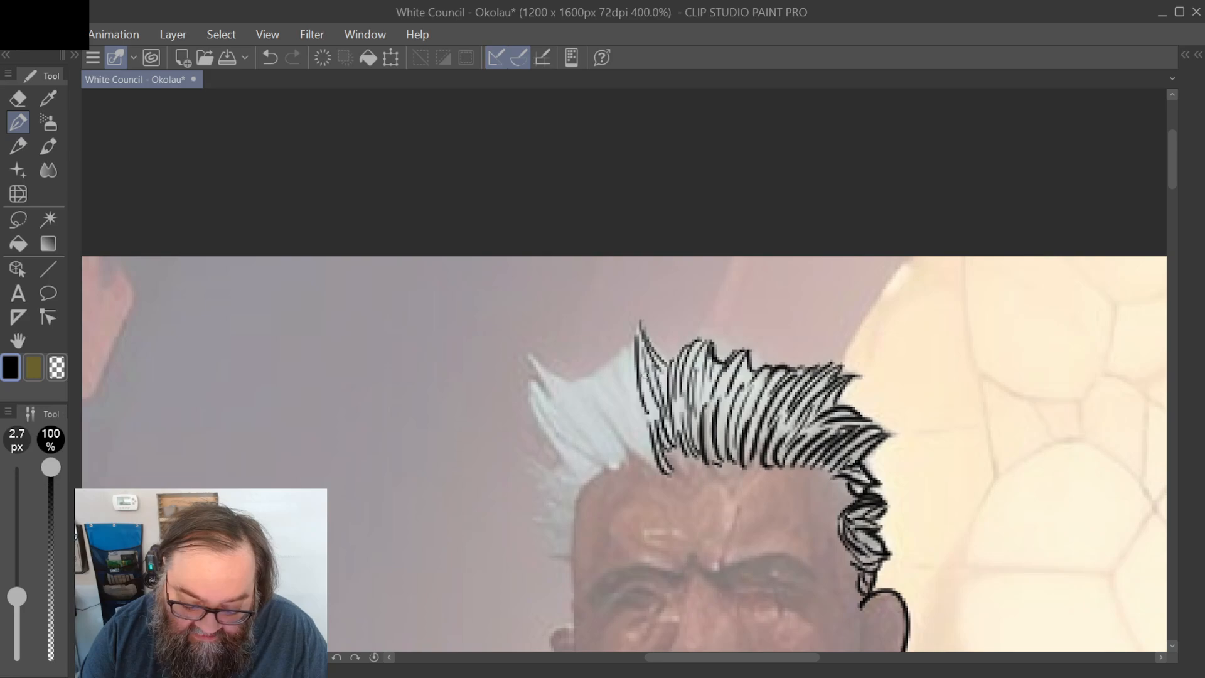
pyautogui.moveTo(639, 332); pyautogui.dragTo(635, 402)
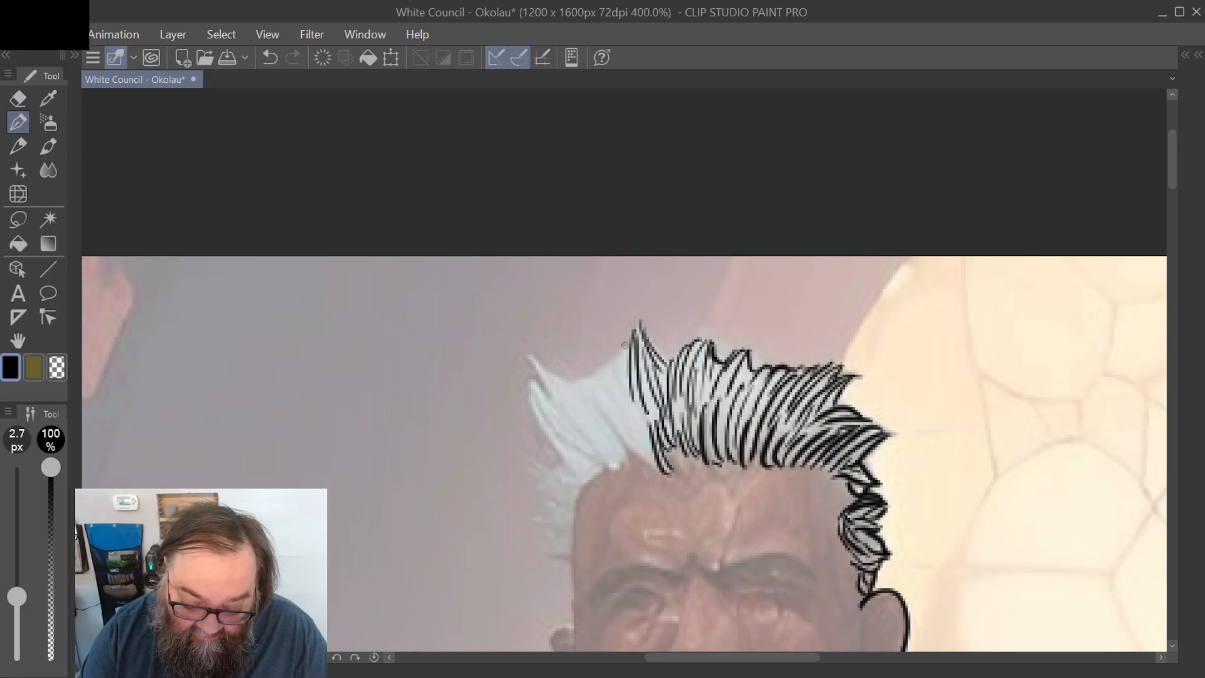
pyautogui.moveTo(625, 345); pyautogui.dragTo(628, 401)
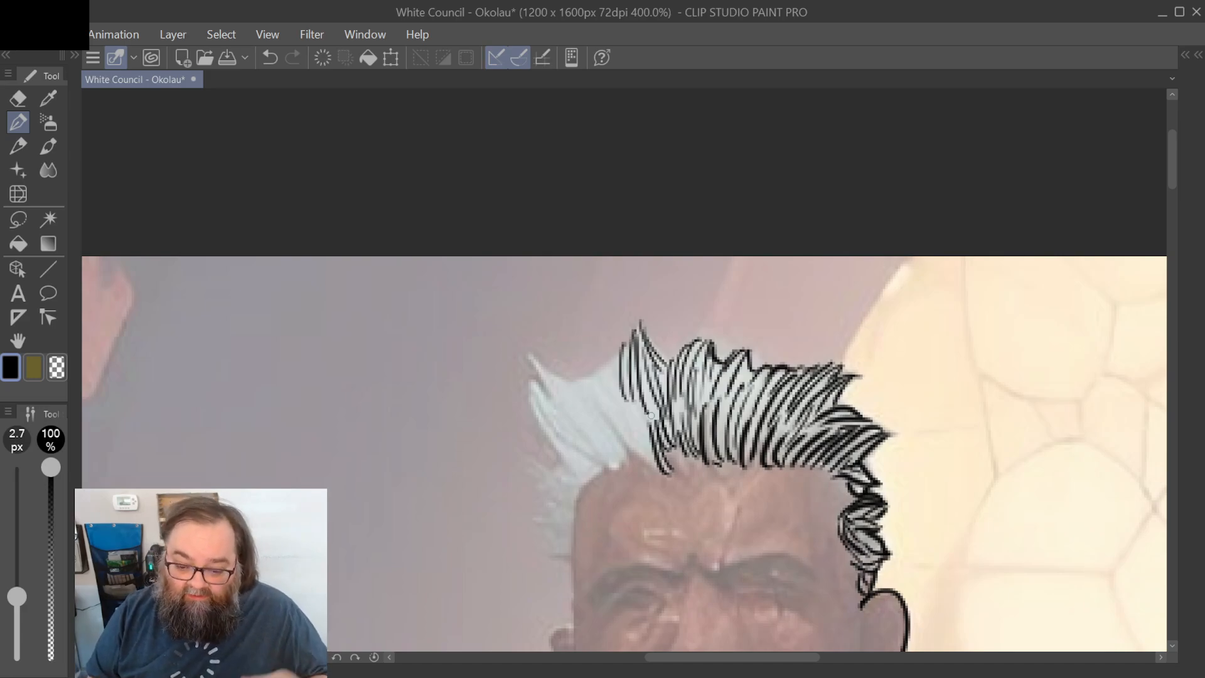
# Step: Fill the hair left of the tall spike with strand lines from its top edge down to the hairline
pyautogui.scroll(2, 652, 415)
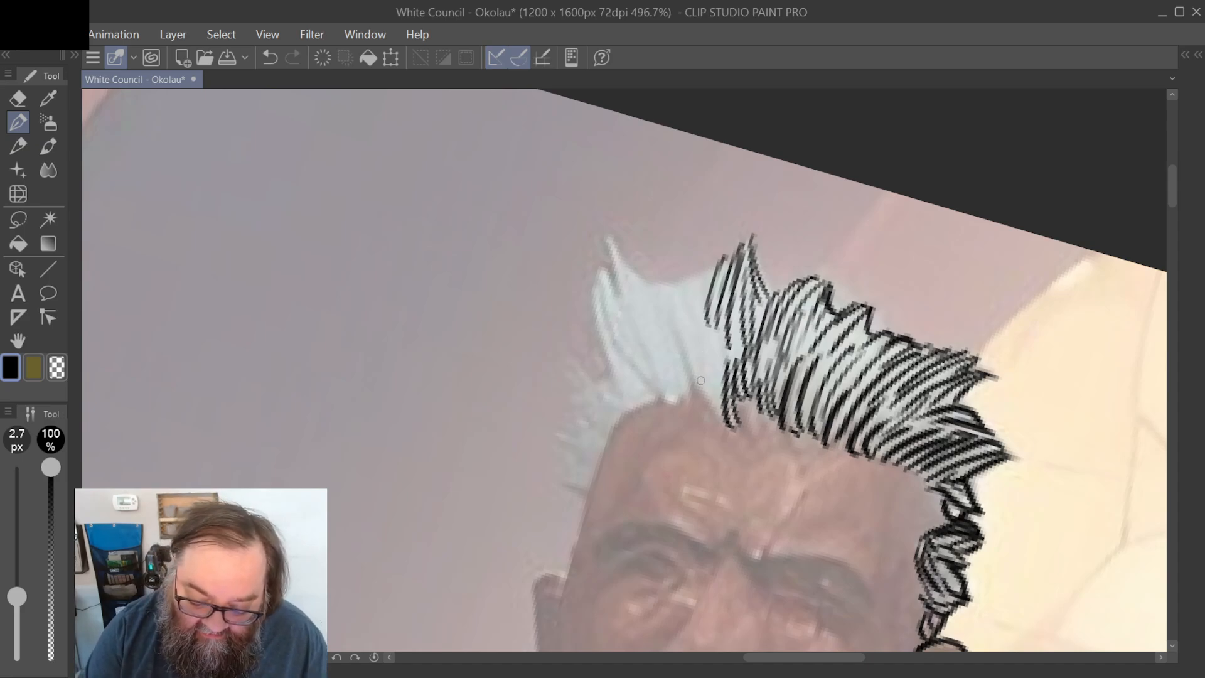
pyautogui.moveTo(720, 415)
pyautogui.mouseDown()
pyautogui.moveTo(714, 318)
pyautogui.moveTo(693, 373)
pyautogui.moveTo(702, 390)
pyautogui.moveTo(688, 333)
pyautogui.moveTo(694, 278)
pyautogui.moveTo(710, 267)
pyautogui.moveTo(704, 302)
pyautogui.moveTo(714, 264)
pyautogui.moveTo(678, 309)
pyautogui.moveTo(683, 279)
pyautogui.moveTo(674, 340)
pyautogui.mouseUp()
pyautogui.moveTo(686, 394)
pyautogui.mouseDown()
pyautogui.moveTo(669, 348)
pyautogui.moveTo(670, 403)
pyautogui.moveTo(658, 380)
pyautogui.mouseUp()
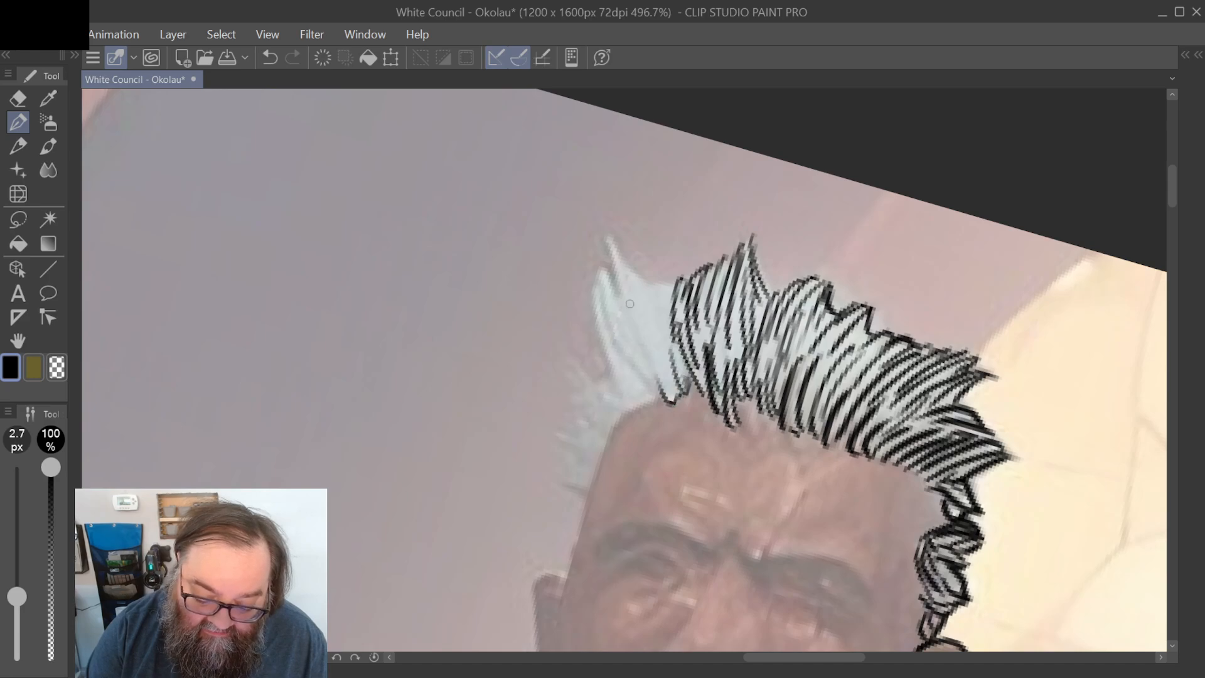
# Step: Trace the pointed spike at the far left of the hair and fill it with strands down to the hairline
pyautogui.press('^')
pyautogui.scroll(1, 624, 370)
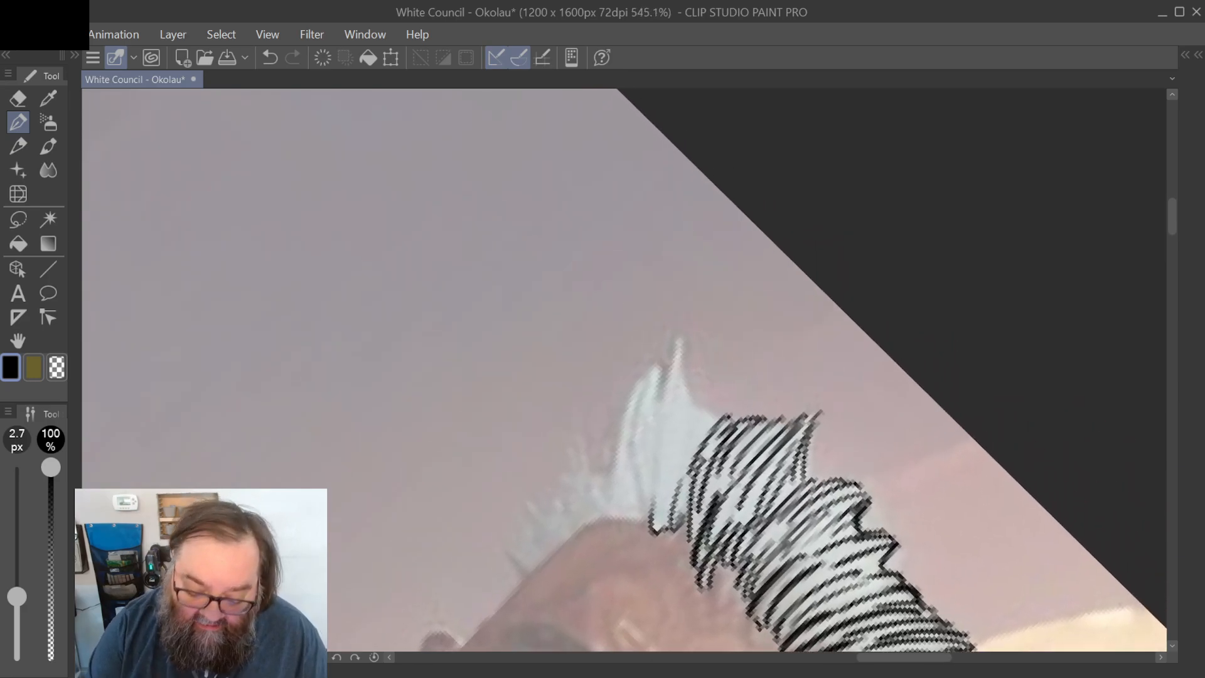
pyautogui.moveTo(719, 416)
pyautogui.mouseDown()
pyautogui.moveTo(678, 476)
pyautogui.moveTo(700, 420)
pyautogui.moveTo(672, 468)
pyautogui.moveTo(681, 434)
pyautogui.mouseUp()
pyautogui.moveTo(657, 502)
pyautogui.mouseDown()
pyautogui.moveTo(678, 333)
pyautogui.moveTo(670, 433)
pyautogui.mouseUp()
pyautogui.moveTo(680, 348)
pyautogui.mouseDown()
pyautogui.moveTo(691, 412)
pyautogui.moveTo(668, 428)
pyautogui.moveTo(660, 510)
pyautogui.moveTo(678, 410)
pyautogui.mouseUp()
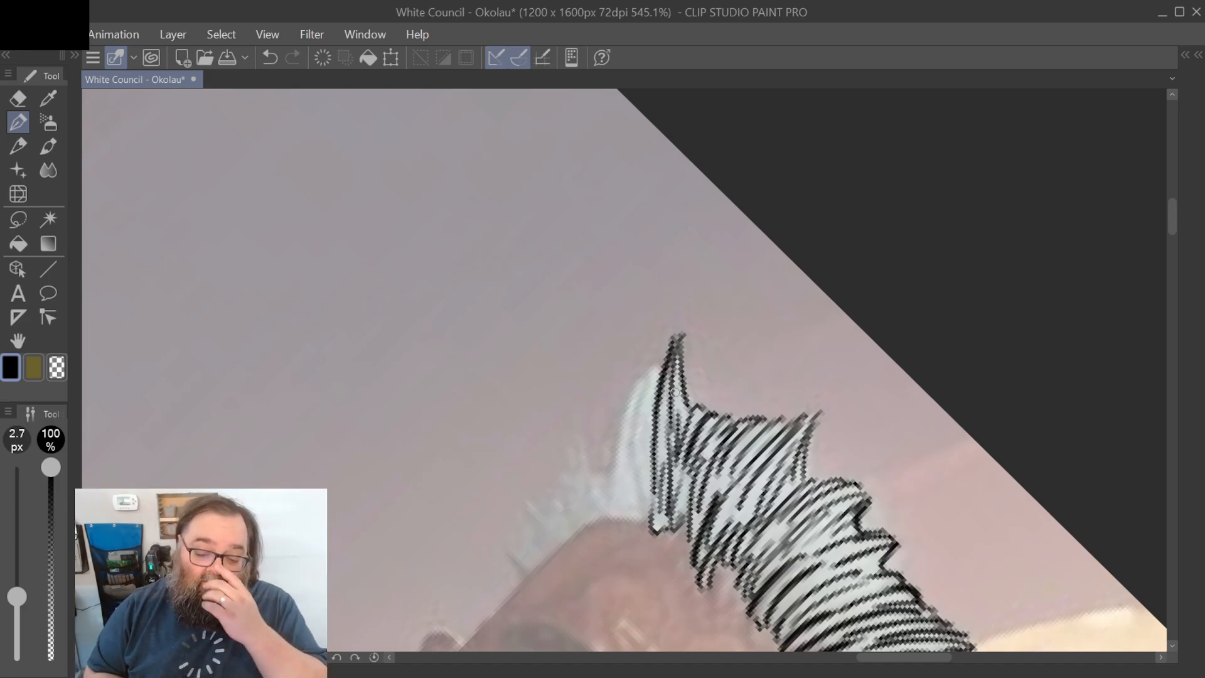
pyautogui.moveTo(675, 393)
pyautogui.mouseDown()
pyautogui.moveTo(815, 326)
pyautogui.moveTo(791, 404)
pyautogui.moveTo(803, 492)
pyautogui.moveTo(808, 478)
pyautogui.moveTo(783, 446)
pyautogui.moveTo(805, 469)
pyautogui.moveTo(803, 374)
pyautogui.moveTo(818, 324)
pyautogui.moveTo(814, 401)
pyautogui.mouseUp()
pyautogui.moveTo(820, 328); pyautogui.dragTo(793, 377)
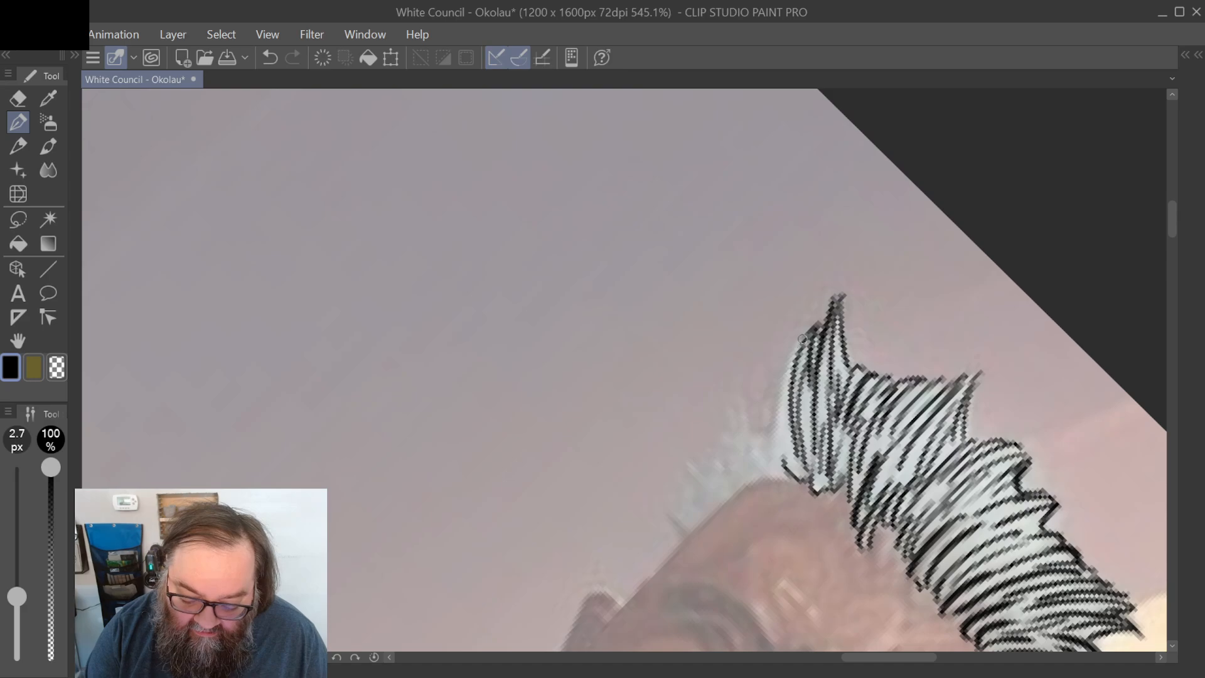
pyautogui.moveTo(805, 336); pyautogui.dragTo(768, 462)
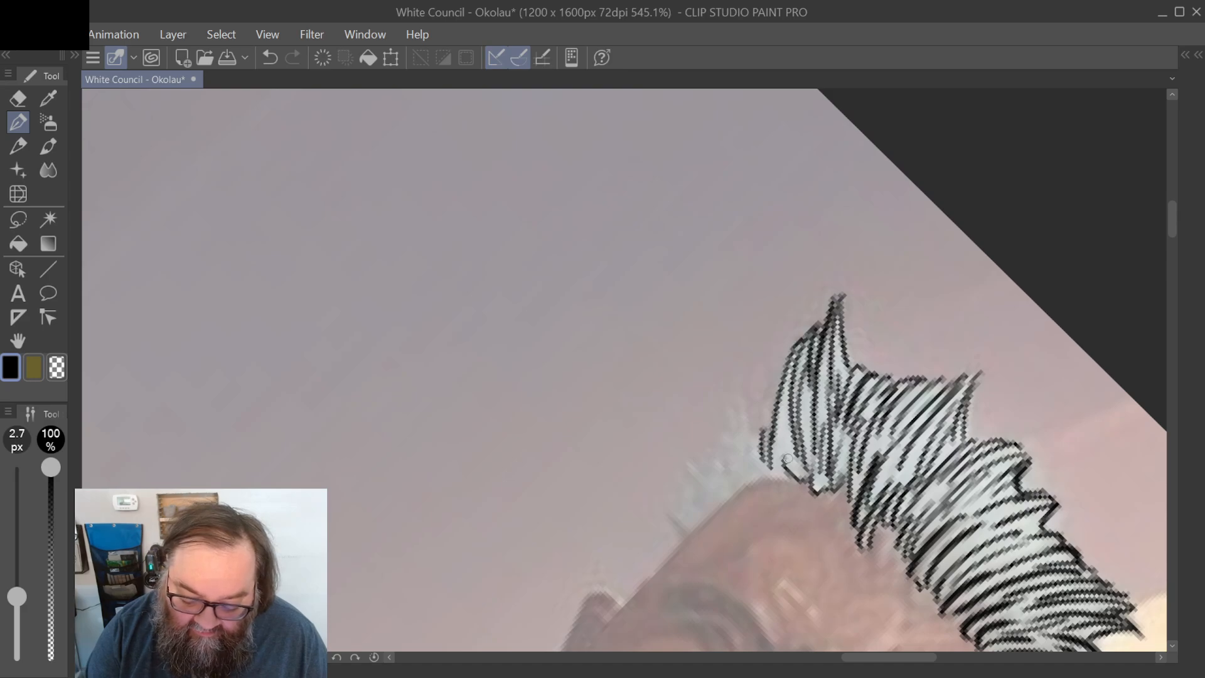
# Step: Draw short strands for the side hair below the left spike, including the tuft at its lower end on the temple
pyautogui.moveTo(784, 412)
pyautogui.mouseDown()
pyautogui.moveTo(804, 486)
pyautogui.moveTo(783, 469)
pyautogui.moveTo(788, 496)
pyautogui.moveTo(754, 444)
pyautogui.mouseUp()
pyautogui.moveTo(742, 397)
pyautogui.mouseDown()
pyautogui.moveTo(747, 468)
pyautogui.moveTo(760, 448)
pyautogui.mouseUp()
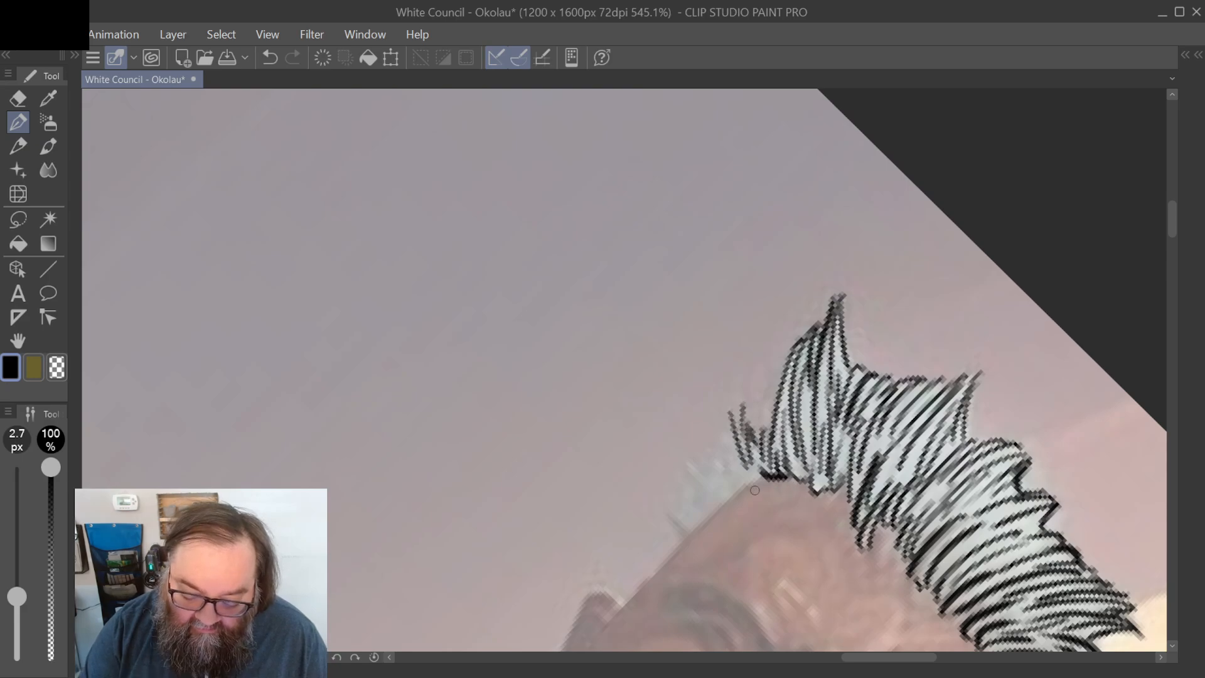
pyautogui.moveTo(755, 491); pyautogui.dragTo(801, 397)
pyautogui.moveTo(897, 565)
pyautogui.mouseDown()
pyautogui.moveTo(957, 479)
pyautogui.moveTo(995, 283)
pyautogui.moveTo(910, 213)
pyautogui.mouseUp()
pyautogui.moveTo(828, 402)
pyautogui.mouseDown()
pyautogui.moveTo(786, 432)
pyautogui.moveTo(730, 418)
pyautogui.mouseUp()
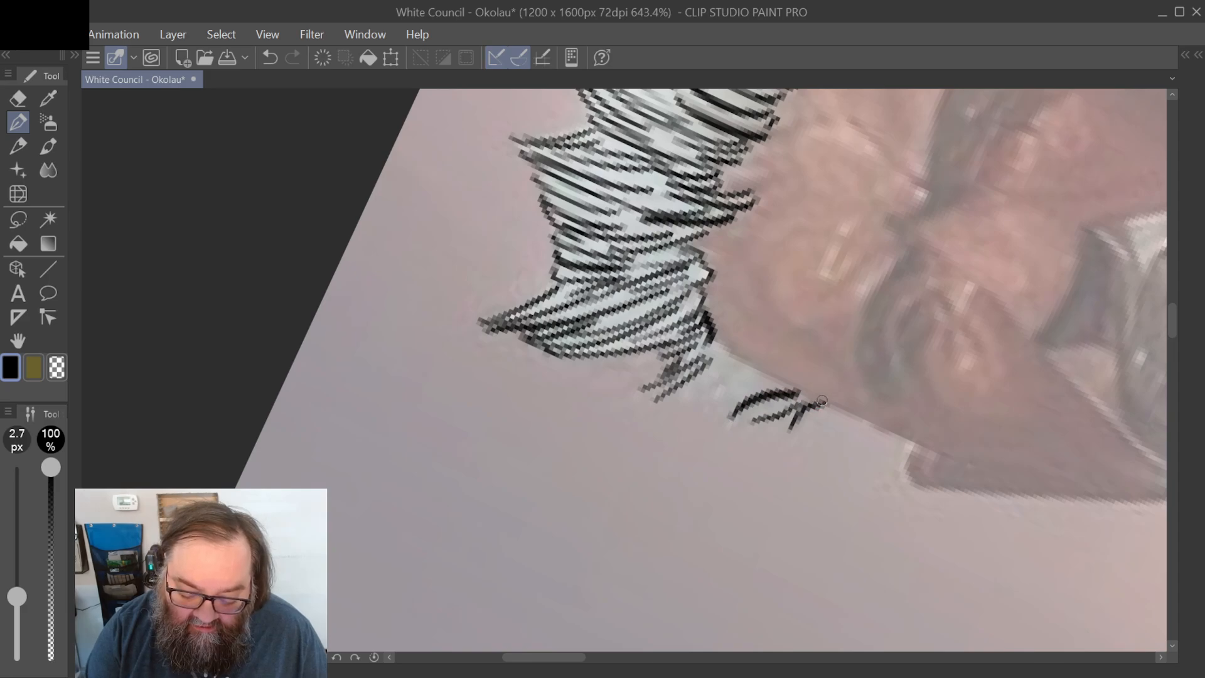
pyautogui.moveTo(826, 401)
pyautogui.mouseDown()
pyautogui.moveTo(774, 385)
pyautogui.moveTo(768, 414)
pyautogui.moveTo(707, 415)
pyautogui.mouseUp()
pyautogui.moveTo(766, 377); pyautogui.dragTo(694, 416)
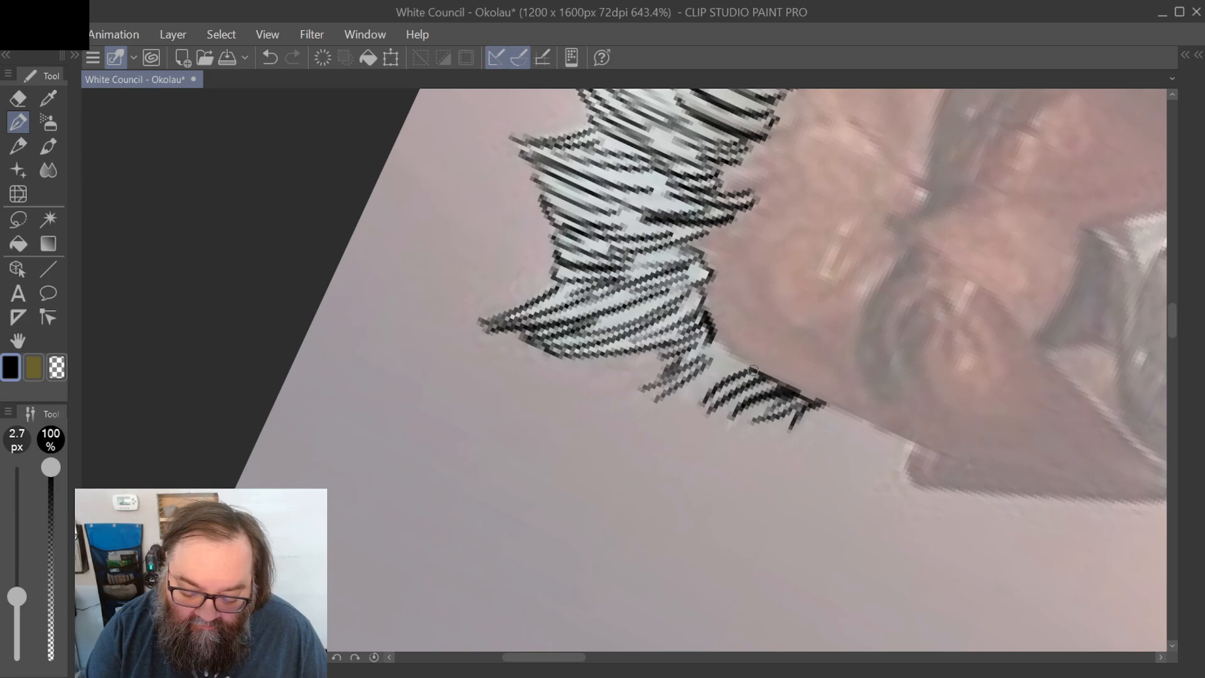
# Step: Join the side-hair tufts with short dense strands and touch up the edge where they meet the left spike
pyautogui.moveTo(758, 362)
pyautogui.mouseDown()
pyautogui.moveTo(707, 378)
pyautogui.moveTo(747, 363)
pyautogui.moveTo(728, 360)
pyautogui.moveTo(674, 391)
pyautogui.mouseUp()
pyautogui.moveTo(736, 346); pyautogui.dragTo(699, 366)
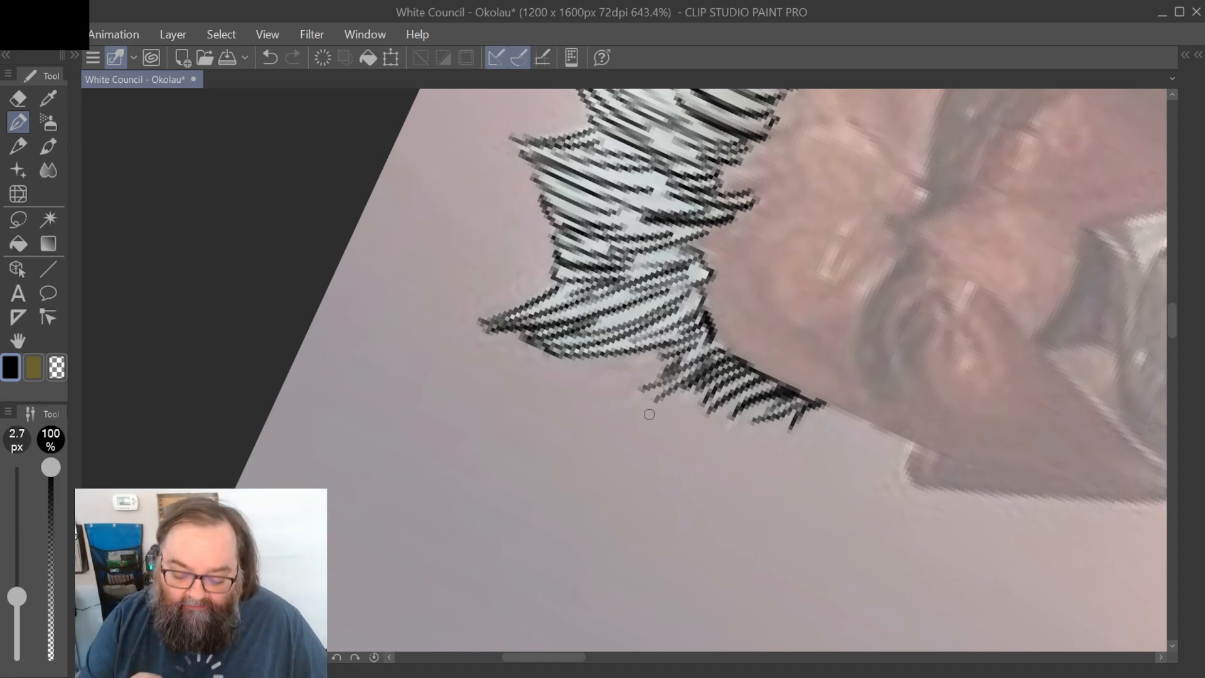
pyautogui.moveTo(715, 345)
pyautogui.mouseDown()
pyautogui.moveTo(728, 289)
pyautogui.moveTo(740, 376)
pyautogui.moveTo(681, 438)
pyautogui.mouseUp()
pyautogui.moveTo(689, 394)
pyautogui.mouseDown()
pyautogui.moveTo(697, 421)
pyautogui.moveTo(708, 408)
pyautogui.mouseUp()
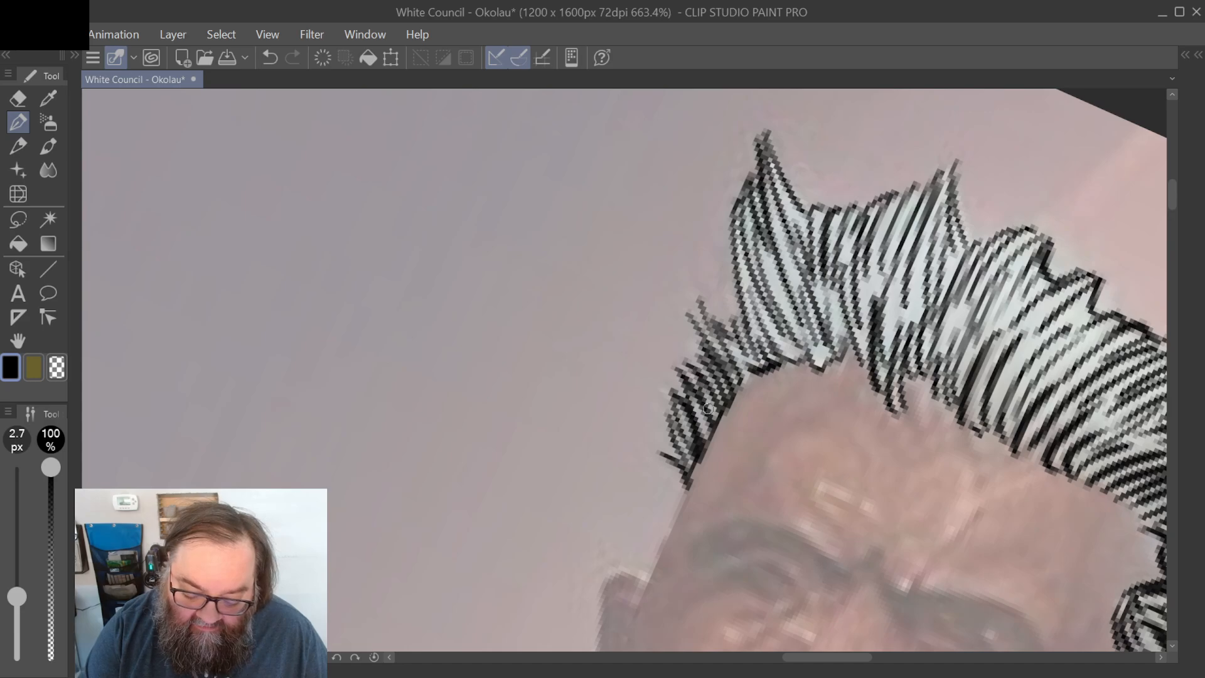
pyautogui.moveTo(705, 360); pyautogui.dragTo(701, 371)
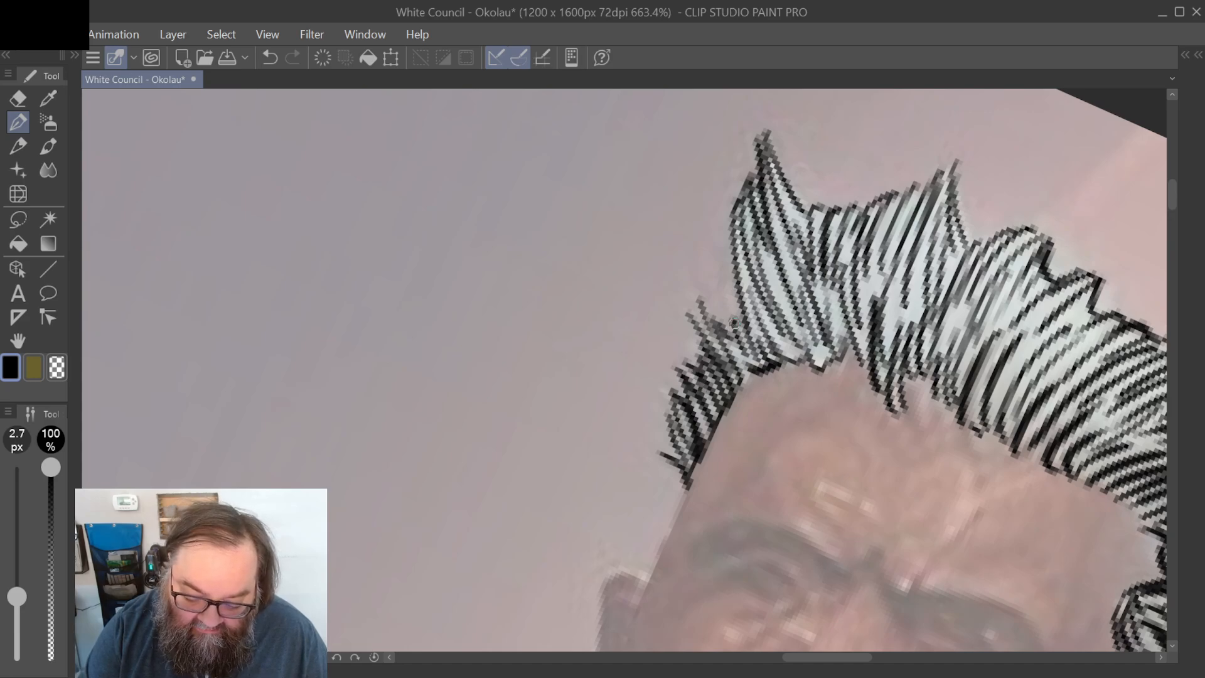
pyautogui.moveTo(734, 324); pyautogui.dragTo(735, 267)
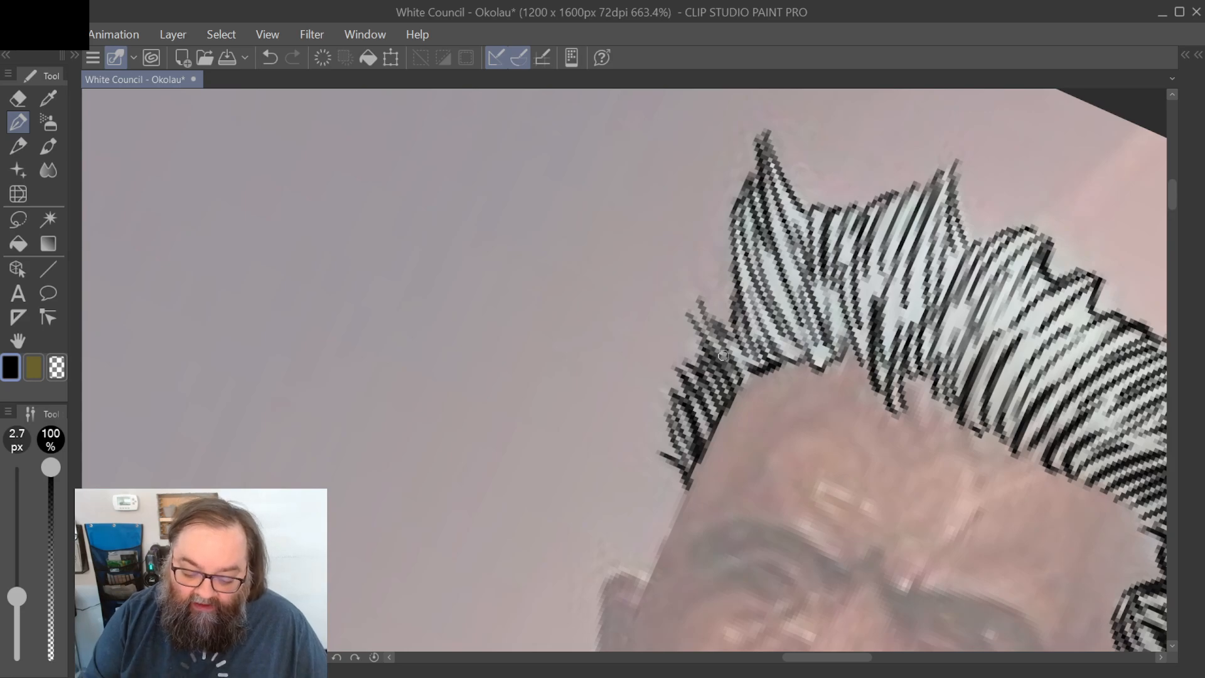
# Step: Trace the left side of the face from the side hair downward and outline the left ear
pyautogui.scroll(1, 723, 355)
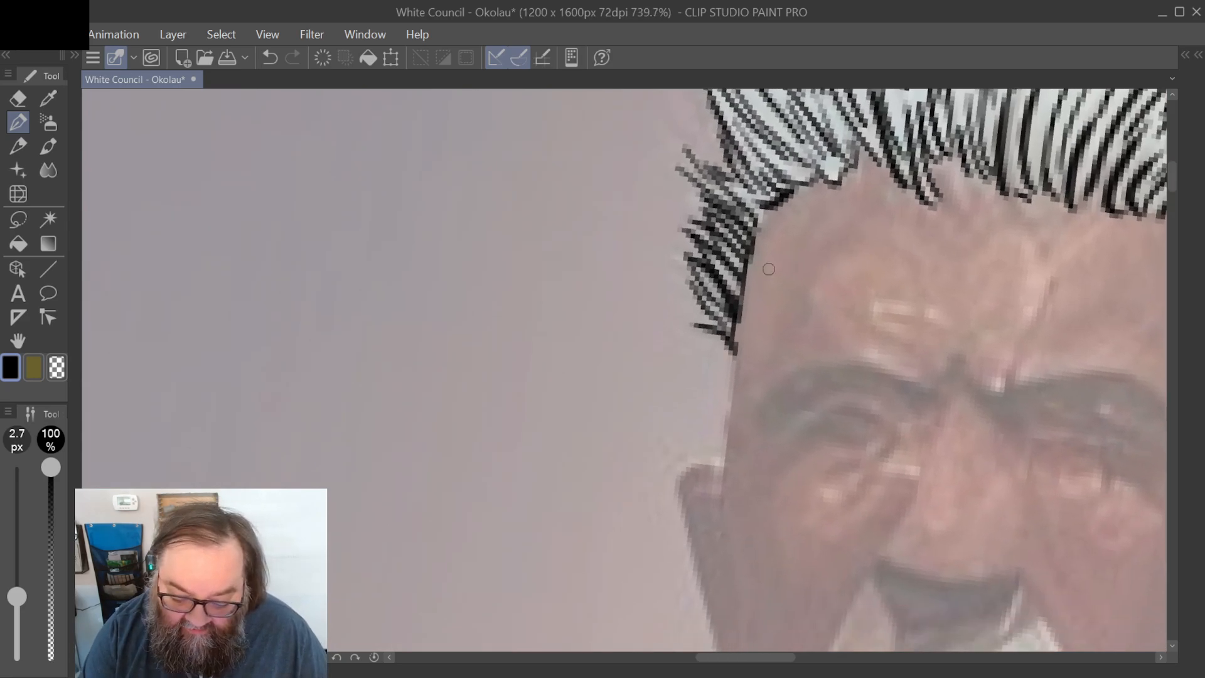
pyautogui.moveTo(737, 298); pyautogui.dragTo(725, 503)
pyautogui.scroll(-3, 725, 504)
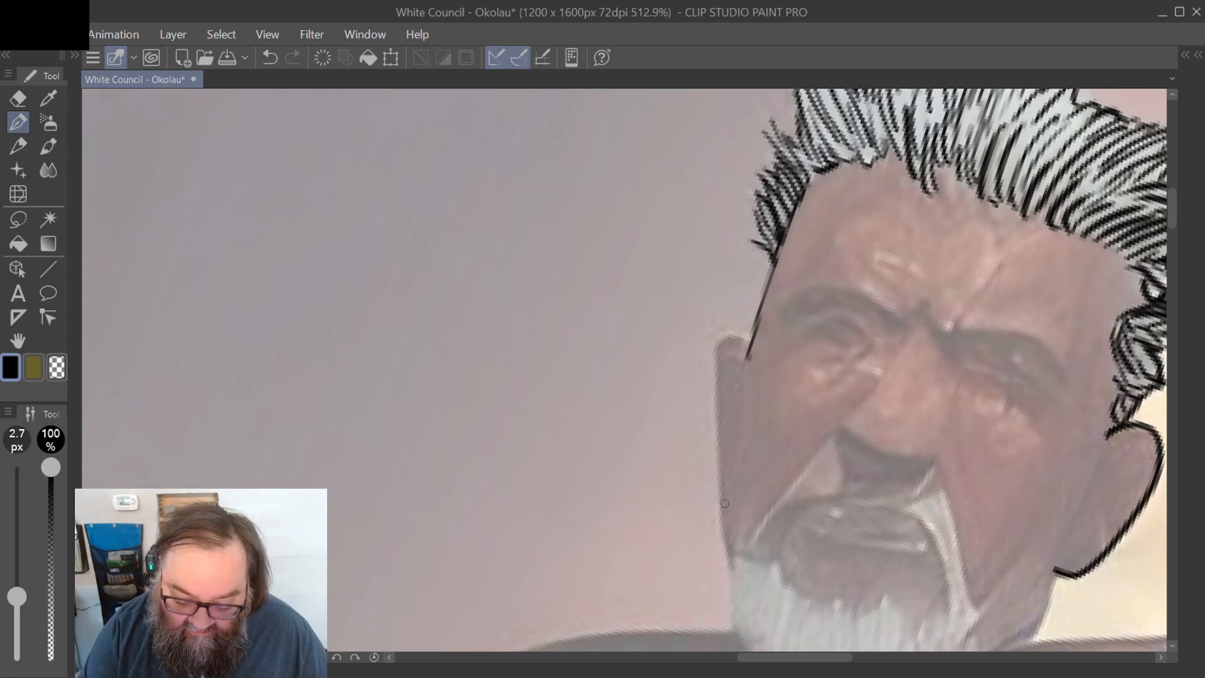
pyautogui.moveTo(734, 526)
pyautogui.mouseDown()
pyautogui.moveTo(712, 360)
pyautogui.moveTo(724, 336)
pyautogui.moveTo(750, 373)
pyautogui.mouseUp()
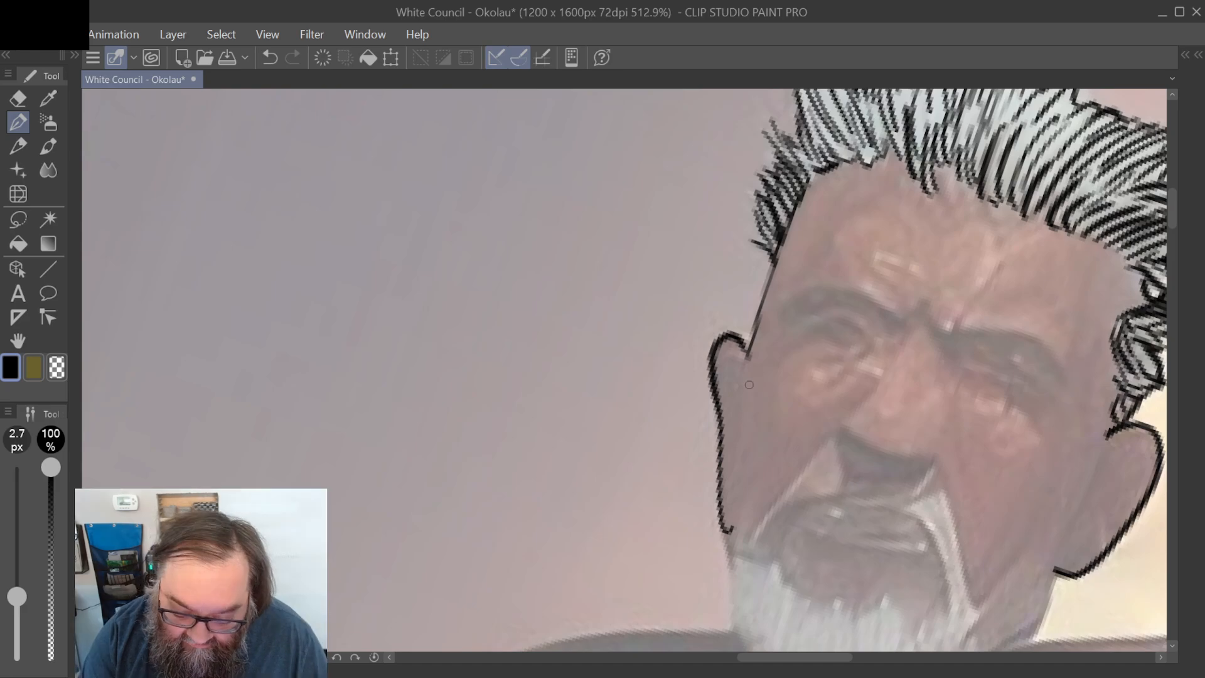
pyautogui.moveTo(748, 359); pyautogui.dragTo(726, 541)
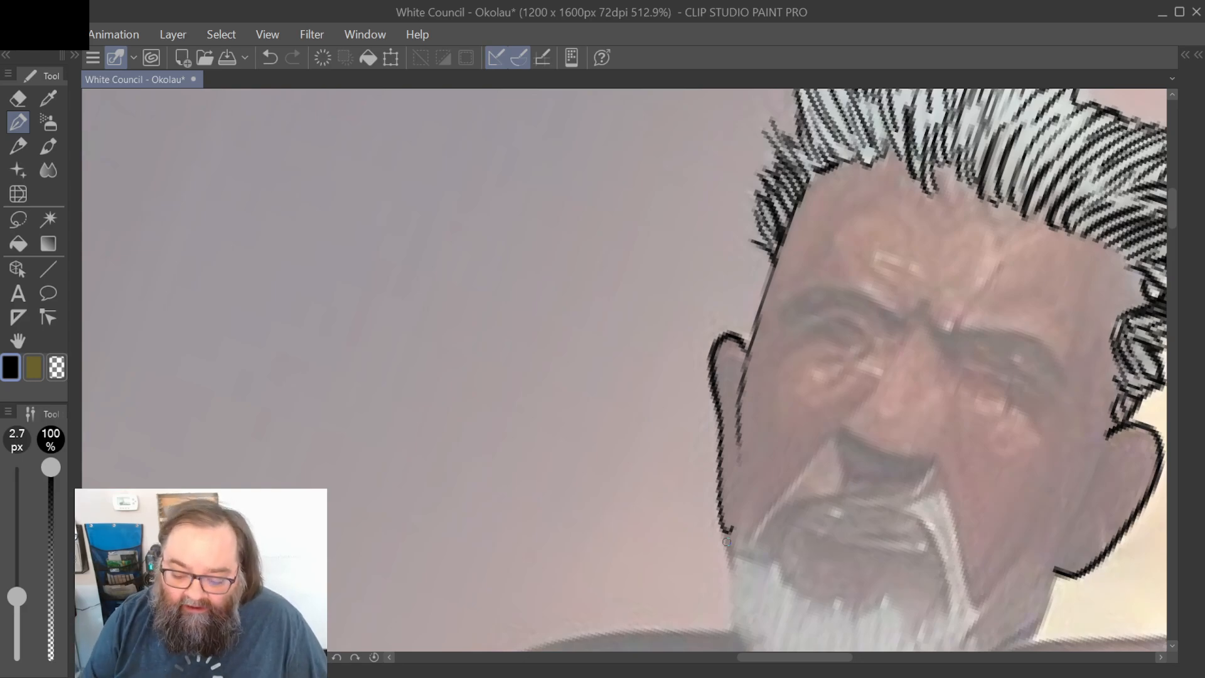
# Step: Outline both eyebrows as narrow tapered shapes angled down toward the nose bridge
pyautogui.scroll(-2, 726, 541)
pyautogui.scroll(1, 727, 542)
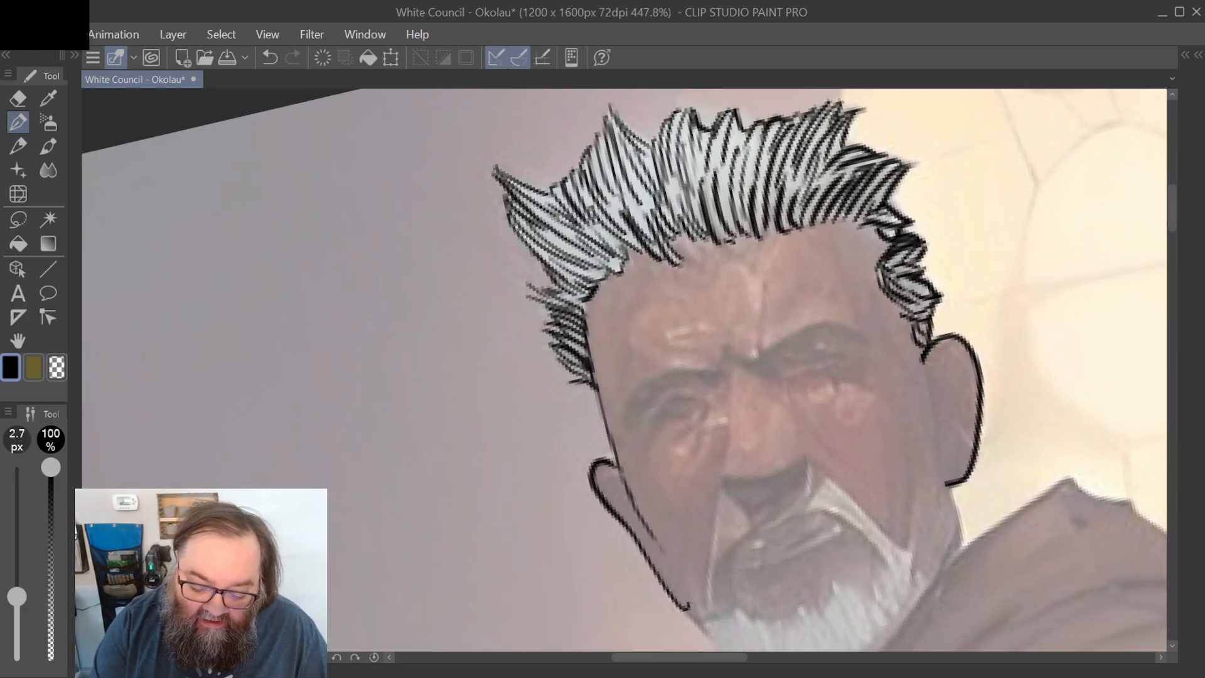
pyautogui.scroll(2, 829, 438)
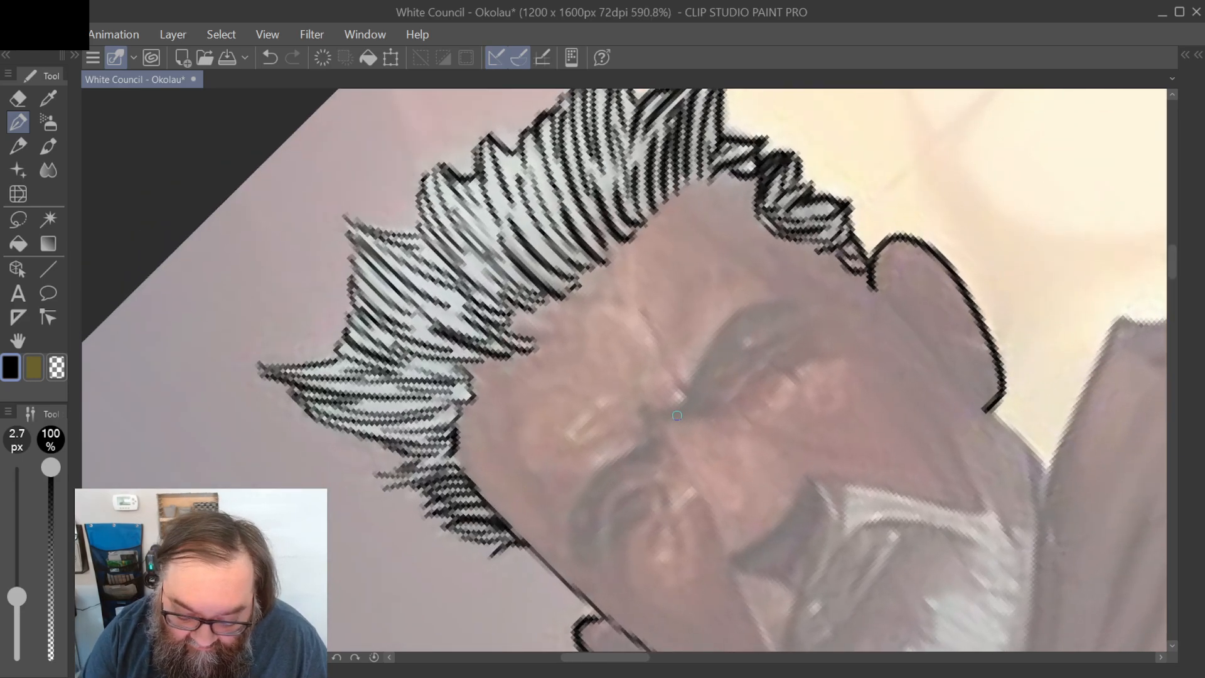
pyautogui.moveTo(673, 415)
pyautogui.mouseDown()
pyautogui.moveTo(706, 395)
pyautogui.moveTo(751, 330)
pyautogui.moveTo(801, 300)
pyautogui.moveTo(739, 317)
pyautogui.moveTo(667, 413)
pyautogui.moveTo(837, 285)
pyautogui.moveTo(818, 333)
pyautogui.moveTo(772, 372)
pyautogui.moveTo(754, 436)
pyautogui.moveTo(746, 424)
pyautogui.moveTo(774, 341)
pyautogui.moveTo(832, 298)
pyautogui.mouseUp()
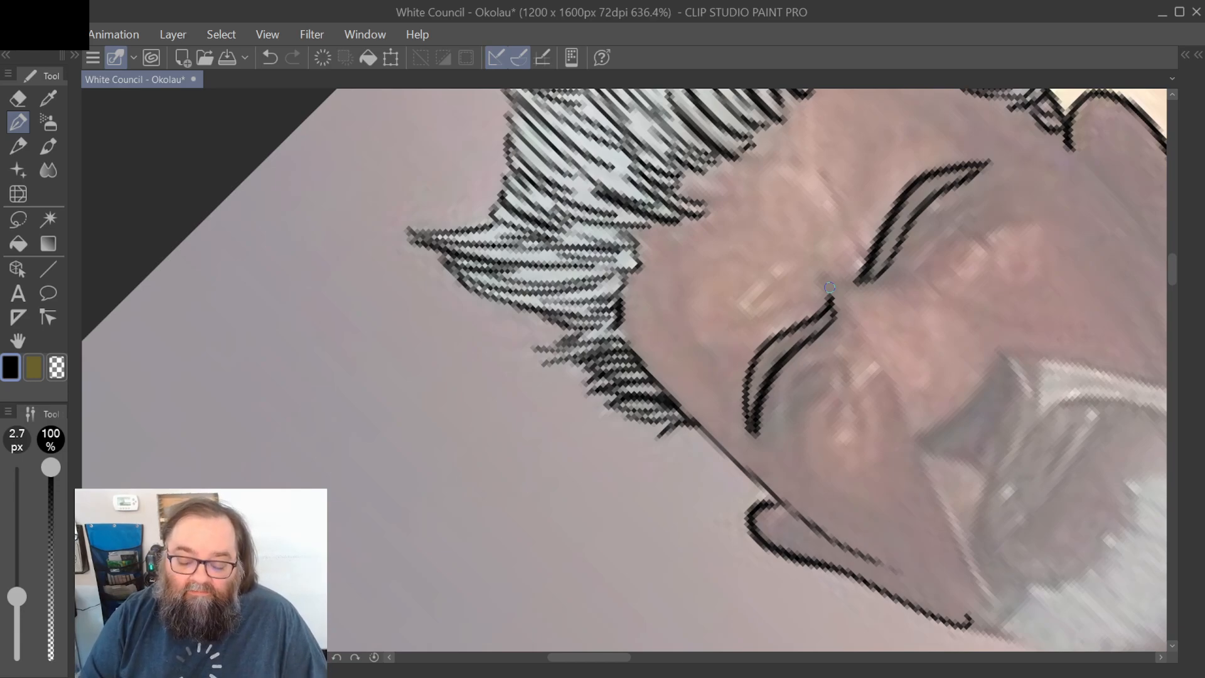
# Step: Draw both sides of the nose bridge down from the eyebrows and trace the curved underside of the nose
pyautogui.scroll(-1, 830, 288)
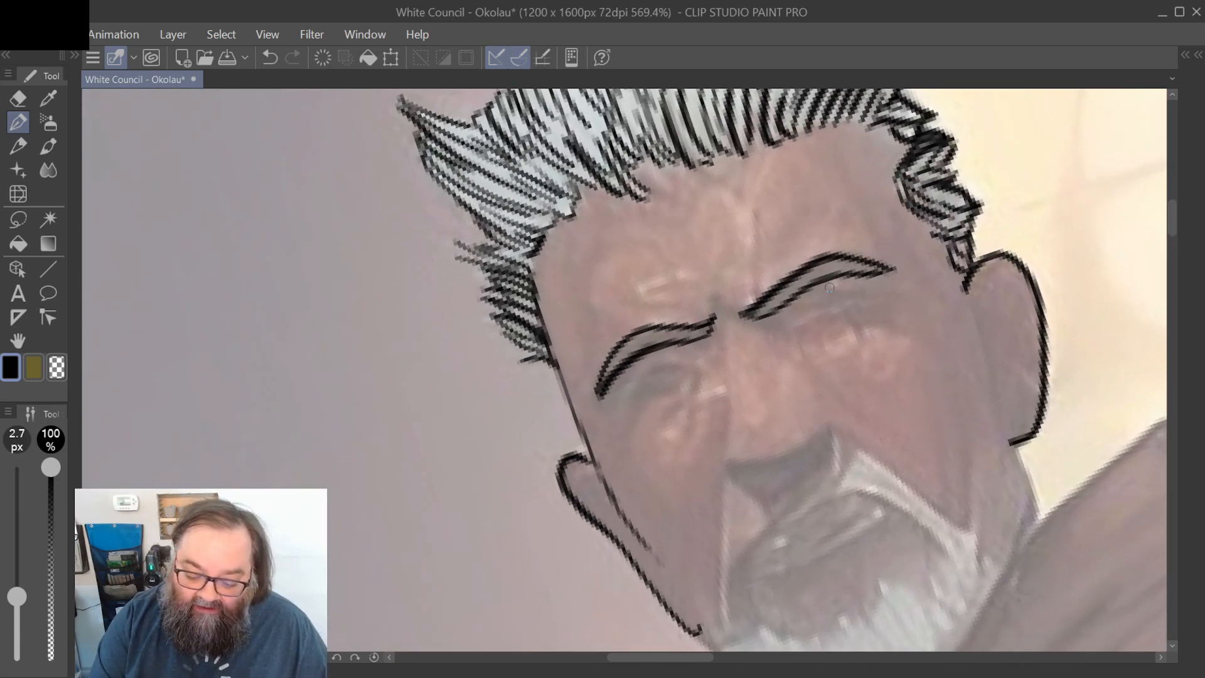
pyautogui.moveTo(830, 287); pyautogui.dragTo(919, 370)
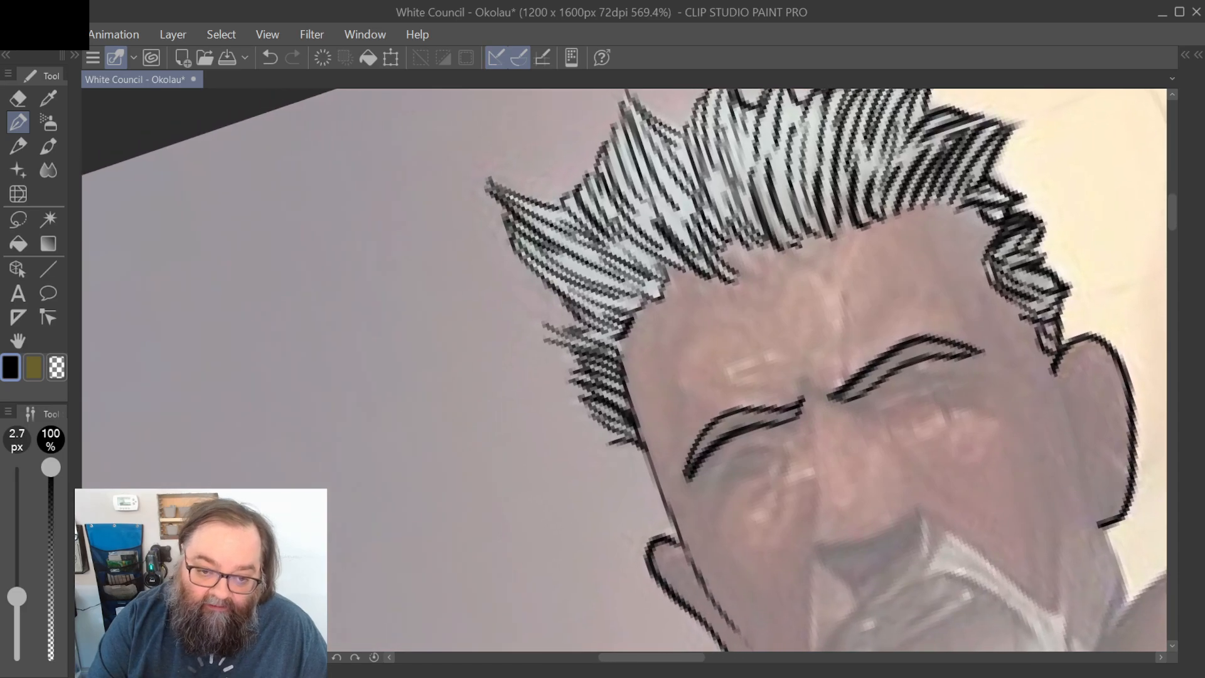
pyautogui.scroll(-1, 830, 287)
pyautogui.scroll(1, 830, 287)
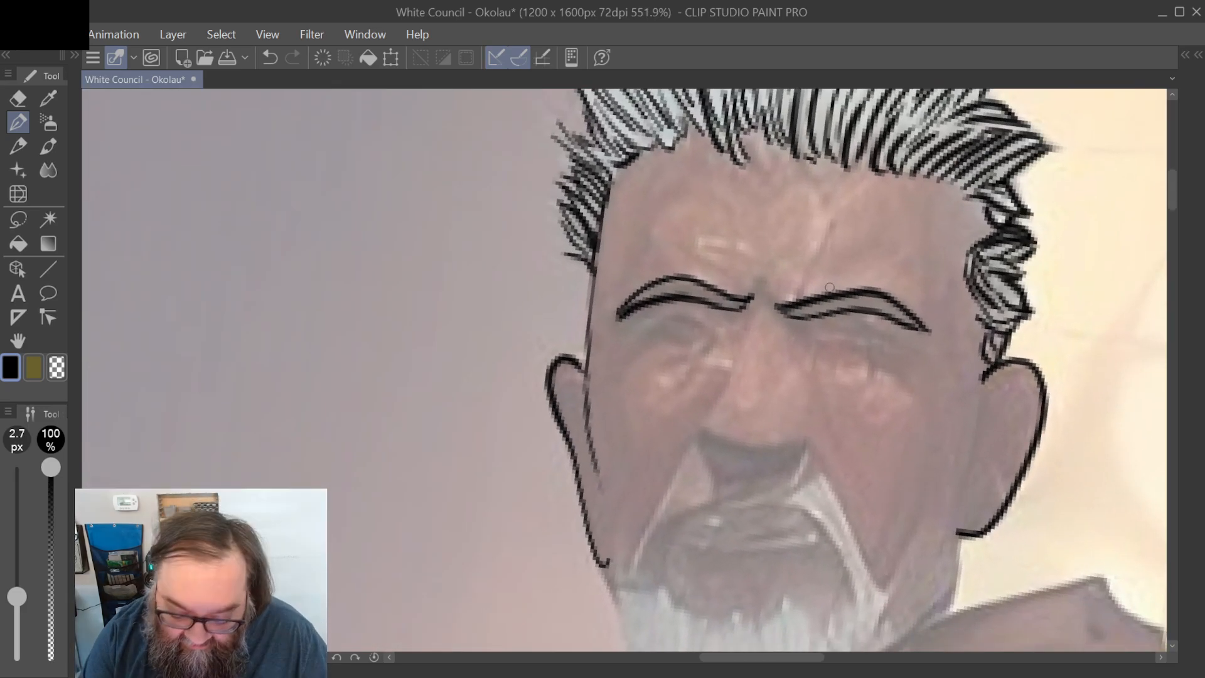
pyautogui.moveTo(744, 320); pyautogui.dragTo(741, 348)
pyautogui.moveTo(738, 354); pyautogui.dragTo(705, 420)
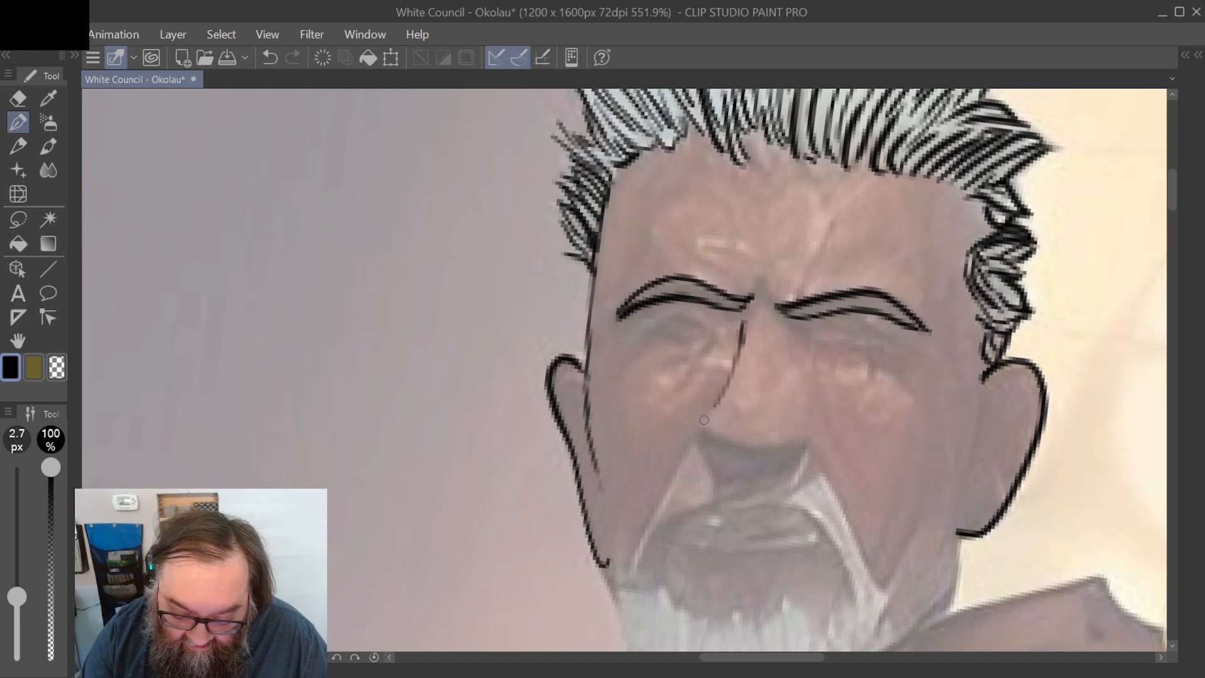
pyautogui.moveTo(787, 325); pyautogui.dragTo(803, 385)
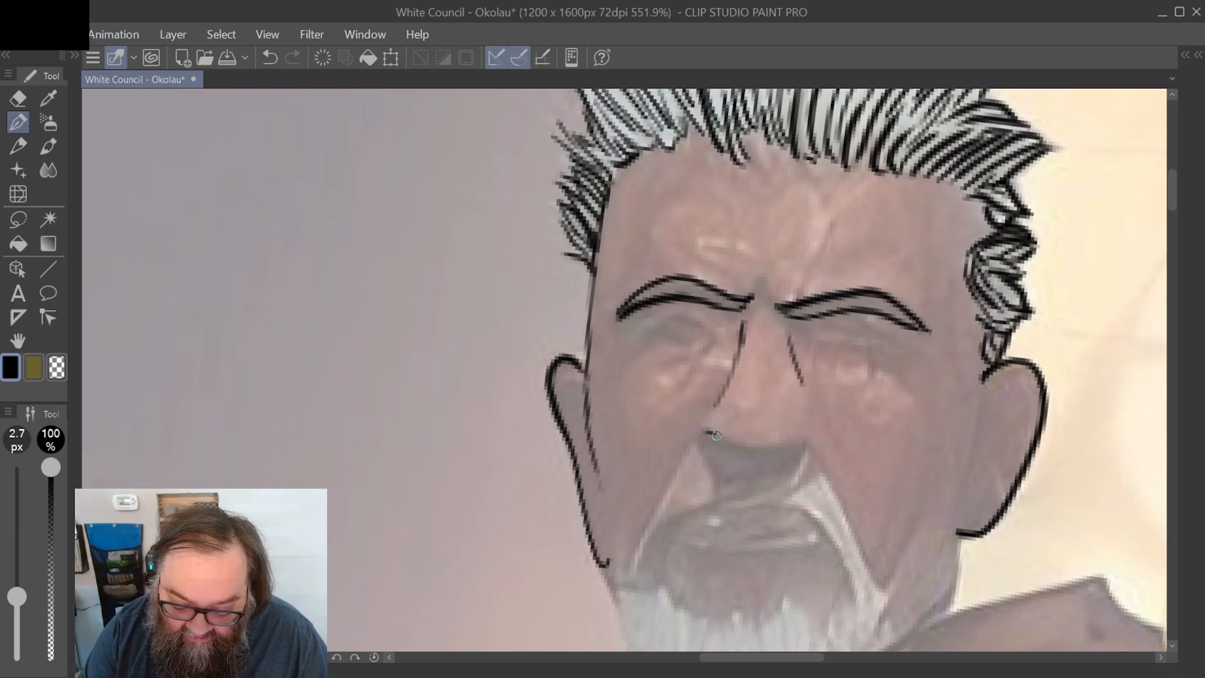
pyautogui.moveTo(716, 435)
pyautogui.mouseDown()
pyautogui.moveTo(774, 451)
pyautogui.moveTo(795, 437)
pyautogui.mouseUp()
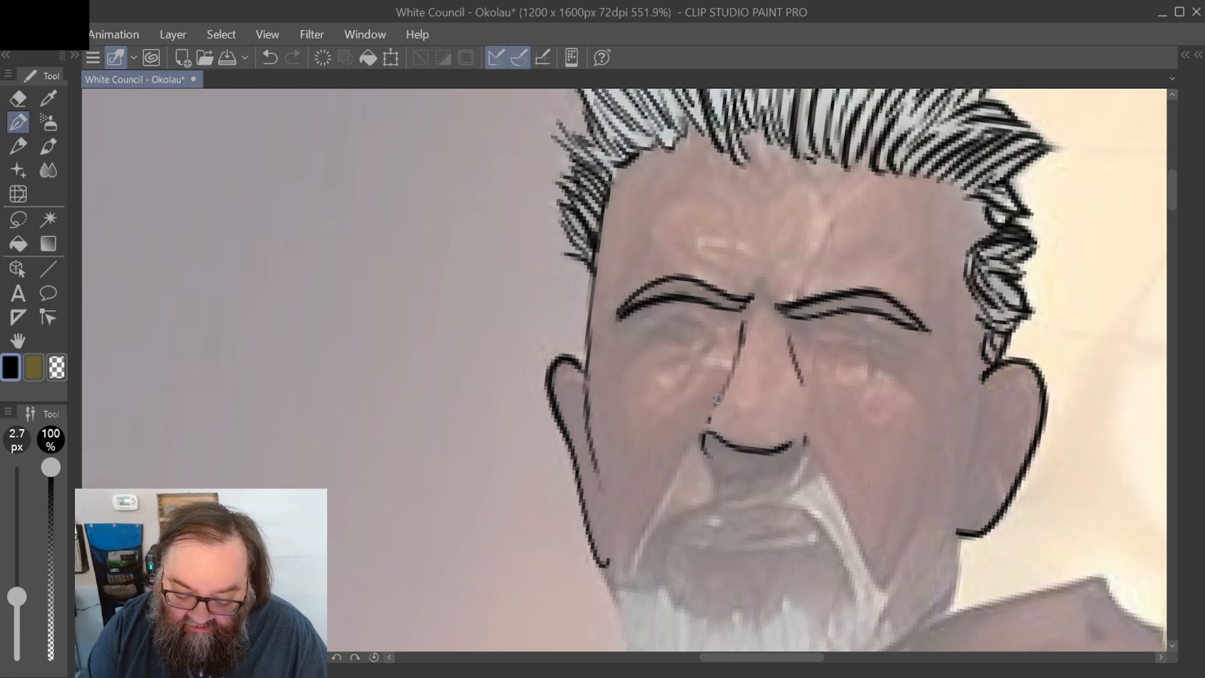
# Step: Trace the right outer edge of the moustache and draw short beard strokes up the cheek to the right ear
pyautogui.scroll(-2, 625, 370)
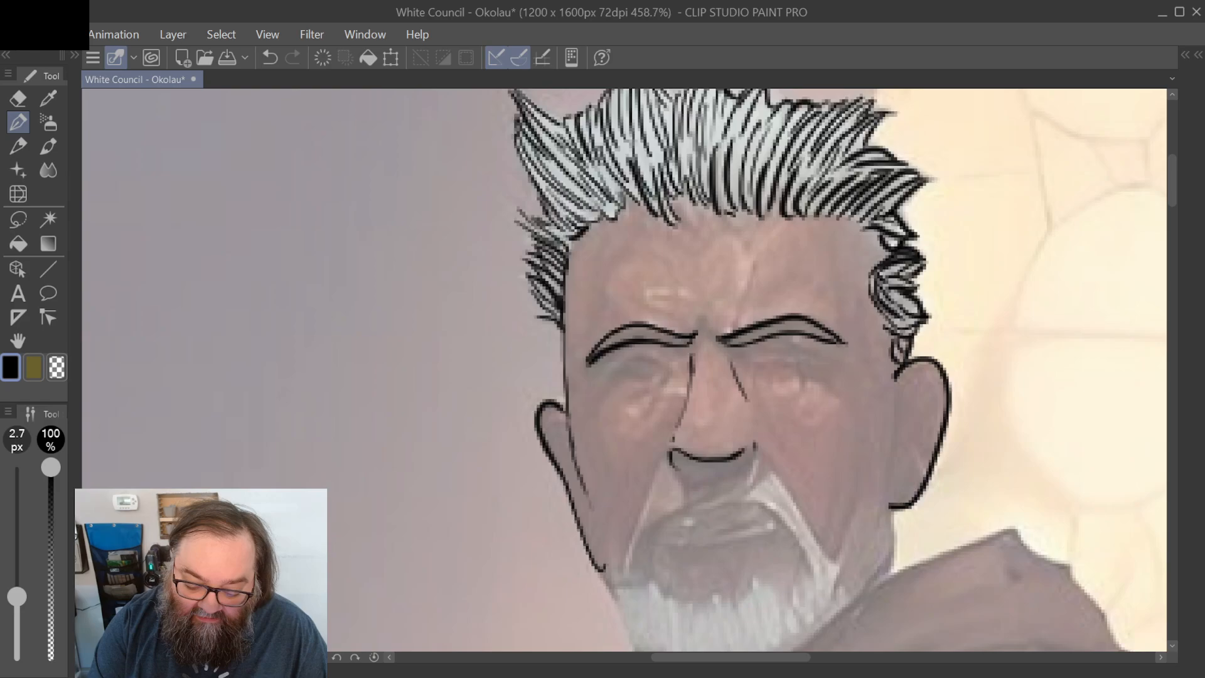
pyautogui.scroll(1, 624, 370)
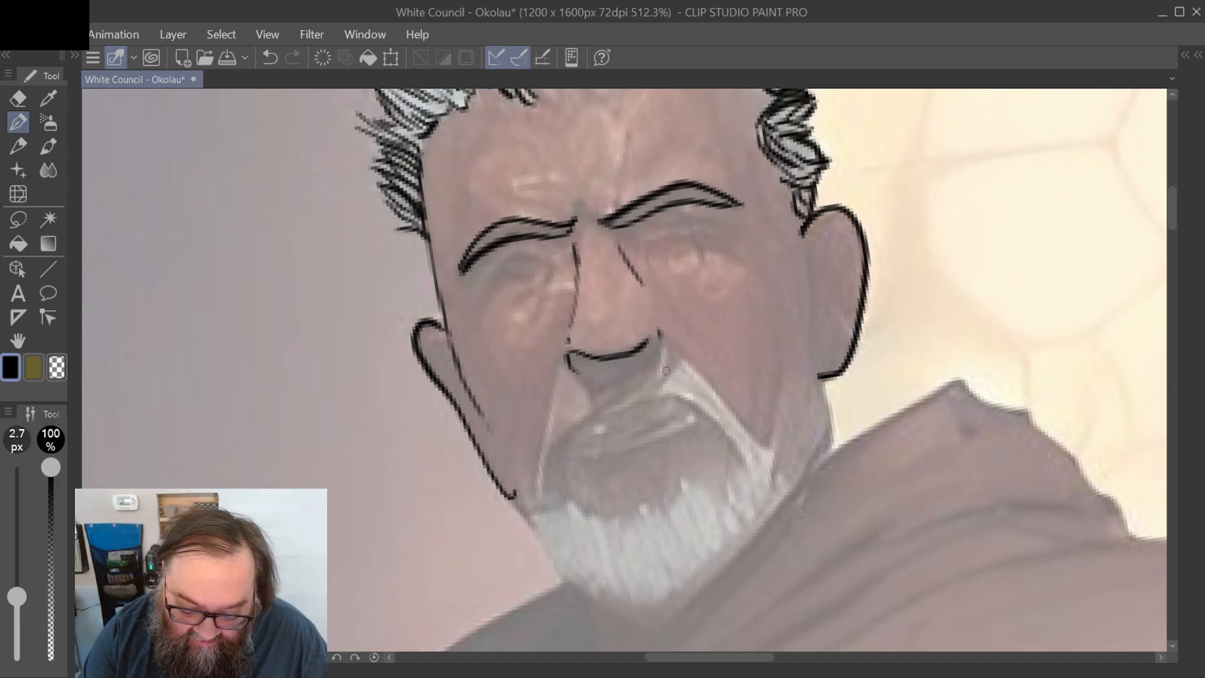
pyautogui.moveTo(673, 358)
pyautogui.mouseDown()
pyautogui.moveTo(754, 446)
pyautogui.moveTo(779, 447)
pyautogui.moveTo(770, 454)
pyautogui.moveTo(782, 409)
pyautogui.moveTo(788, 437)
pyautogui.moveTo(791, 358)
pyautogui.moveTo(800, 381)
pyautogui.moveTo(807, 340)
pyautogui.moveTo(808, 377)
pyautogui.mouseUp()
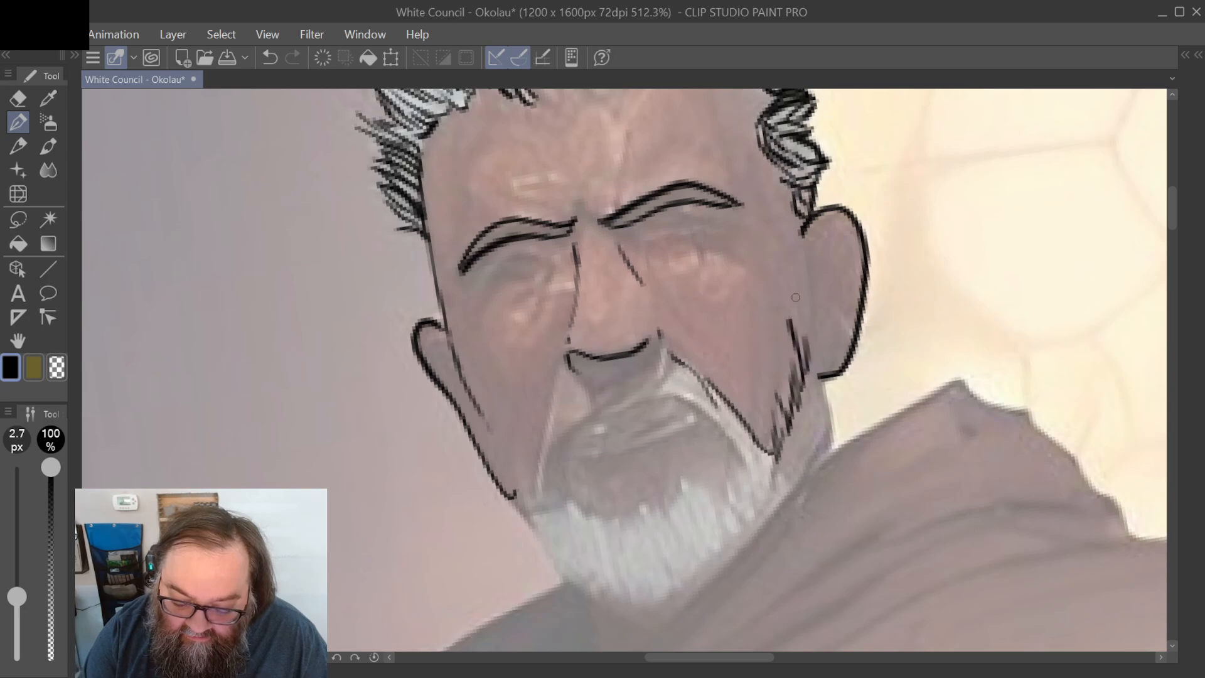
pyautogui.moveTo(792, 293); pyautogui.dragTo(809, 372)
pyautogui.moveTo(796, 259); pyautogui.dragTo(808, 333)
pyautogui.moveTo(794, 233)
pyautogui.mouseDown()
pyautogui.moveTo(801, 283)
pyautogui.moveTo(803, 259)
pyautogui.mouseUp()
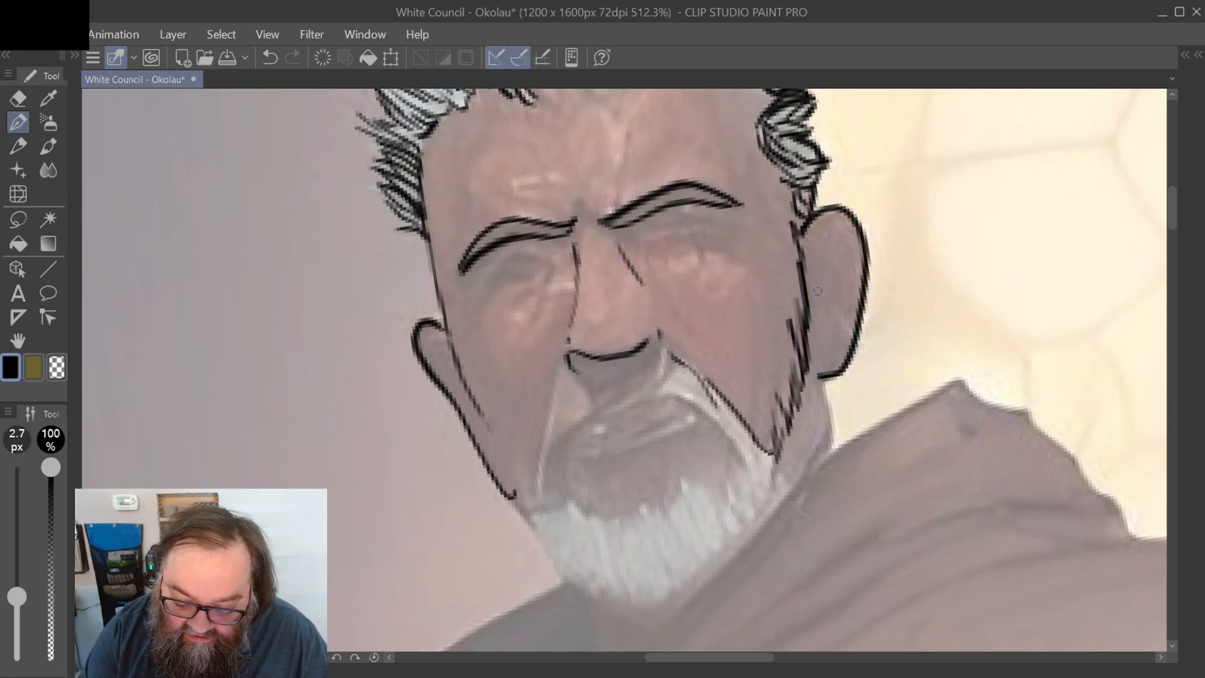
# Step: Trace the right jaw edge from below the ear down toward the chin with overlapping strokes
pyautogui.moveTo(806, 314); pyautogui.dragTo(826, 407)
pyautogui.moveTo(810, 344)
pyautogui.mouseDown()
pyautogui.moveTo(828, 437)
pyautogui.moveTo(750, 546)
pyautogui.mouseUp()
pyautogui.moveTo(760, 532); pyautogui.dragTo(727, 572)
# Step: Add short beard strokes inside the right jaw edge, from near the chin up toward the ear
pyautogui.moveTo(731, 517)
pyautogui.mouseDown()
pyautogui.moveTo(737, 564)
pyautogui.moveTo(724, 566)
pyautogui.mouseUp()
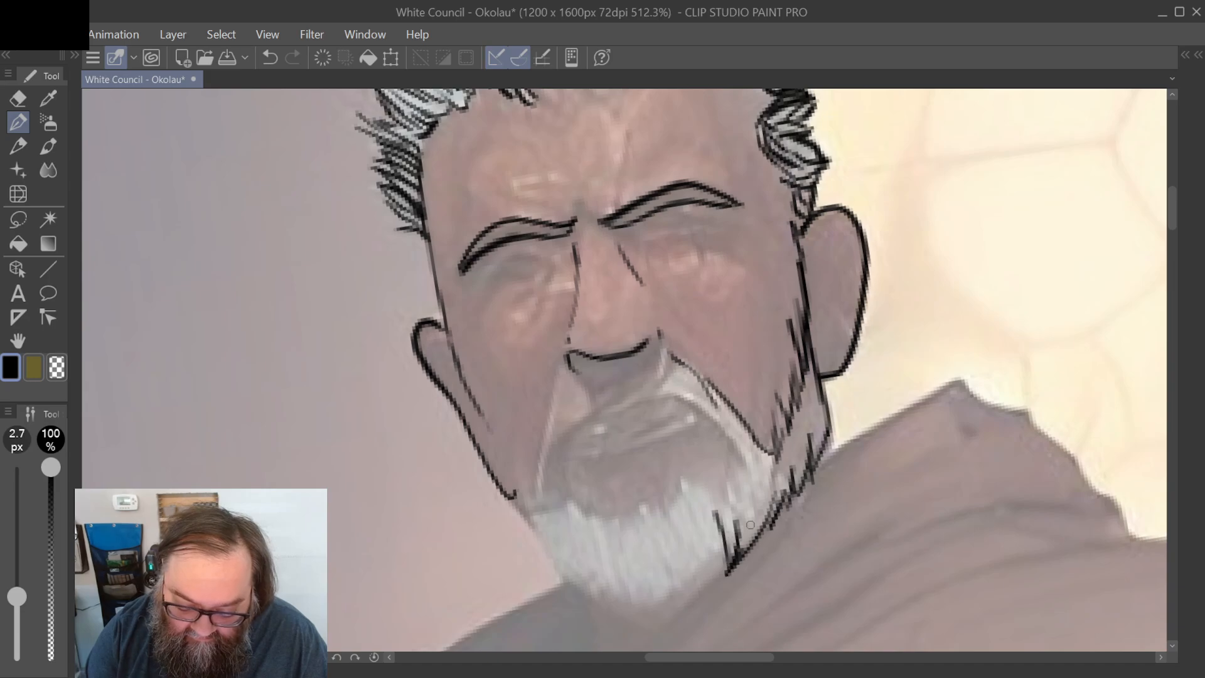
pyautogui.moveTo(748, 507); pyautogui.dragTo(748, 547)
pyautogui.moveTo(763, 491); pyautogui.dragTo(756, 535)
pyautogui.moveTo(777, 474); pyautogui.dragTo(768, 522)
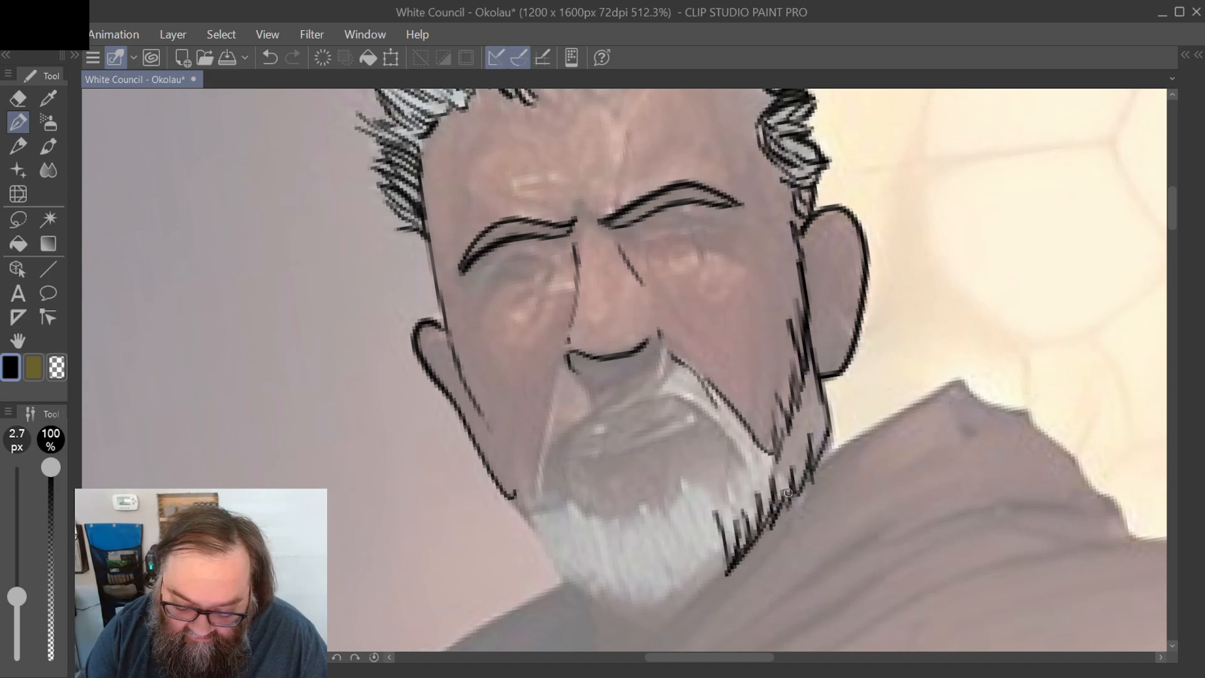
pyautogui.moveTo(805, 450); pyautogui.dragTo(789, 492)
pyautogui.moveTo(816, 410)
pyautogui.mouseDown()
pyautogui.moveTo(800, 465)
pyautogui.moveTo(809, 427)
pyautogui.mouseUp()
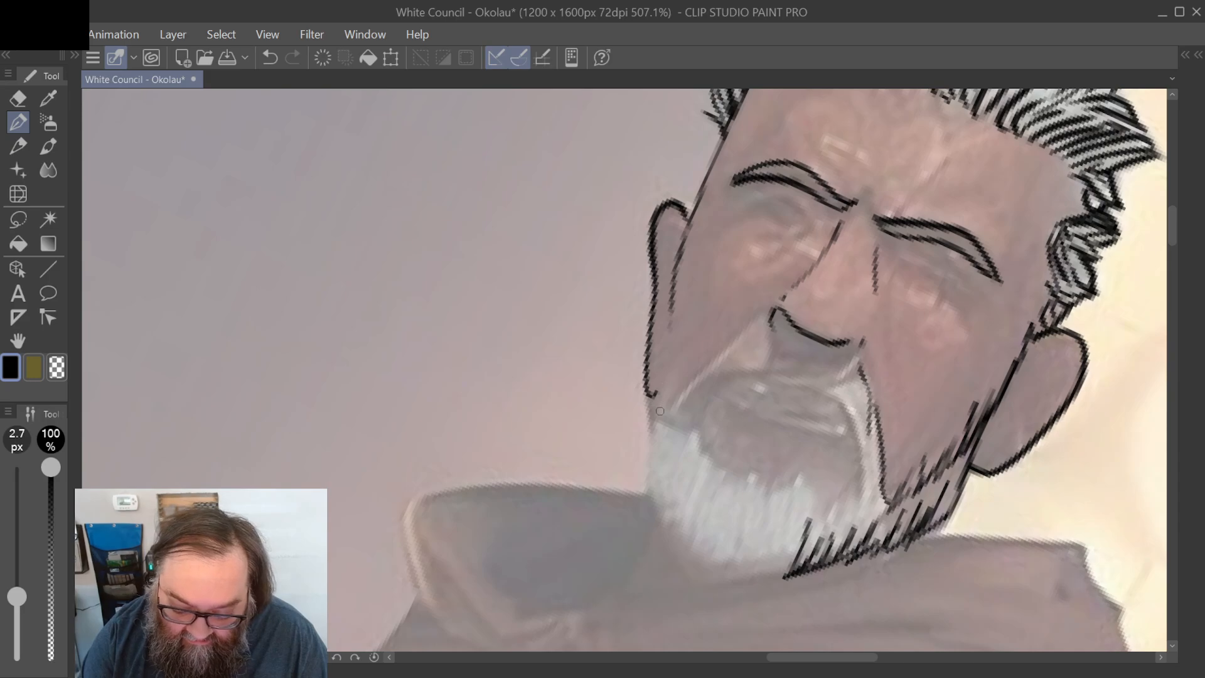
# Step: Draw the sideburn line beside the left ear, then trace the beard around the chin with short strands on its left side
pyautogui.moveTo(693, 222)
pyautogui.mouseDown()
pyautogui.moveTo(676, 300)
pyautogui.moveTo(704, 209)
pyautogui.moveTo(656, 392)
pyautogui.mouseUp()
pyautogui.moveTo(678, 318); pyautogui.dragTo(660, 411)
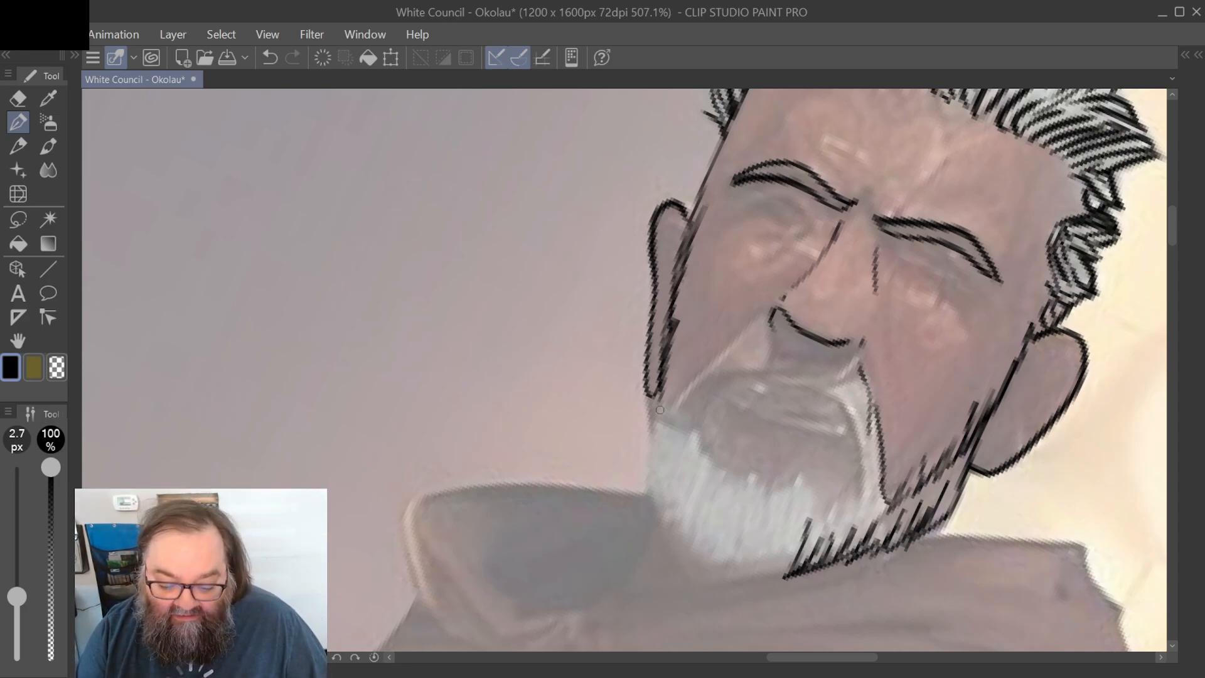
pyautogui.moveTo(670, 400)
pyautogui.mouseDown()
pyautogui.moveTo(650, 484)
pyautogui.moveTo(655, 457)
pyautogui.moveTo(660, 510)
pyautogui.moveTo(660, 487)
pyautogui.moveTo(667, 520)
pyautogui.moveTo(675, 496)
pyautogui.moveTo(682, 543)
pyautogui.moveTo(685, 504)
pyautogui.moveTo(698, 577)
pyautogui.moveTo(704, 531)
pyautogui.moveTo(707, 575)
pyautogui.moveTo(731, 522)
pyautogui.moveTo(722, 563)
pyautogui.moveTo(749, 520)
pyautogui.moveTo(722, 568)
pyautogui.moveTo(753, 535)
pyautogui.moveTo(741, 570)
pyautogui.moveTo(769, 550)
pyautogui.moveTo(761, 571)
pyautogui.moveTo(781, 556)
pyautogui.moveTo(772, 577)
pyautogui.moveTo(792, 555)
pyautogui.moveTo(783, 577)
pyautogui.moveTo(737, 580)
pyautogui.moveTo(752, 550)
pyautogui.moveTo(708, 573)
pyautogui.moveTo(704, 526)
pyautogui.moveTo(734, 459)
pyautogui.moveTo(700, 501)
pyautogui.moveTo(710, 459)
pyautogui.moveTo(686, 498)
pyautogui.moveTo(716, 438)
pyautogui.moveTo(685, 482)
pyautogui.moveTo(699, 421)
pyautogui.moveTo(678, 456)
pyautogui.moveTo(711, 396)
pyautogui.mouseUp()
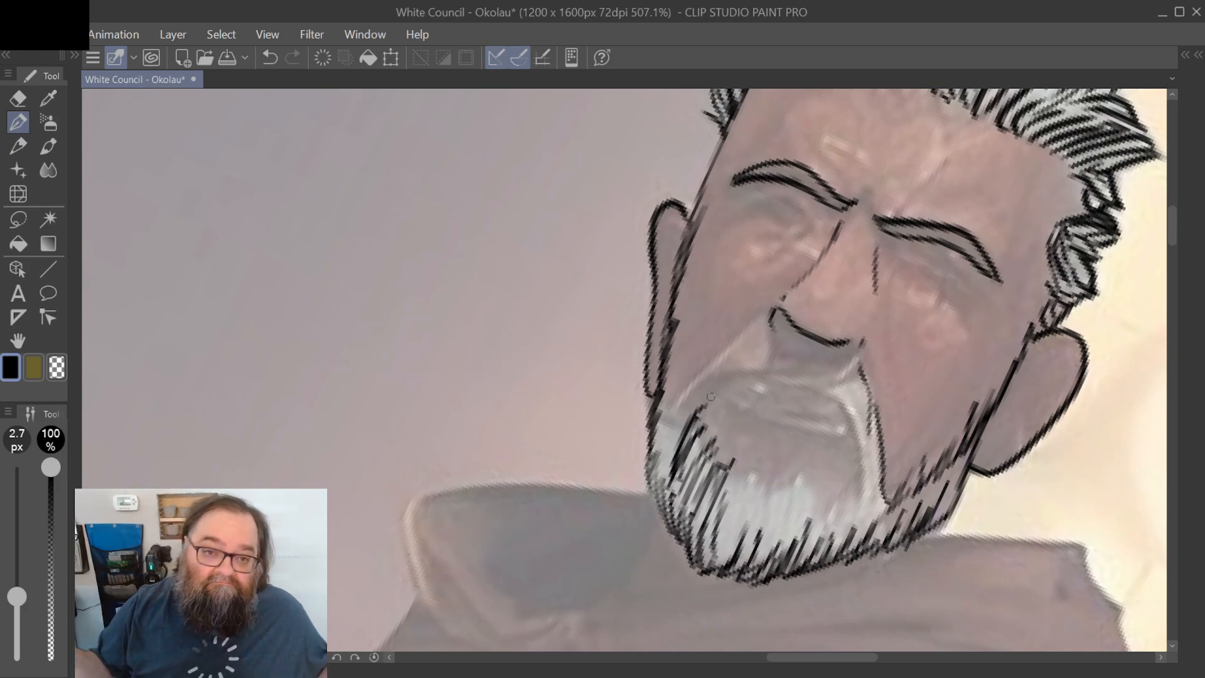
# Step: Thicken the right side of the moustache and fill the chin beard below the mouth with short overlapping strands
pyautogui.moveTo(850, 416)
pyautogui.mouseDown()
pyautogui.moveTo(864, 464)
pyautogui.moveTo(863, 422)
pyautogui.moveTo(870, 460)
pyautogui.moveTo(872, 425)
pyautogui.moveTo(875, 502)
pyautogui.moveTo(867, 479)
pyautogui.moveTo(859, 518)
pyautogui.mouseUp()
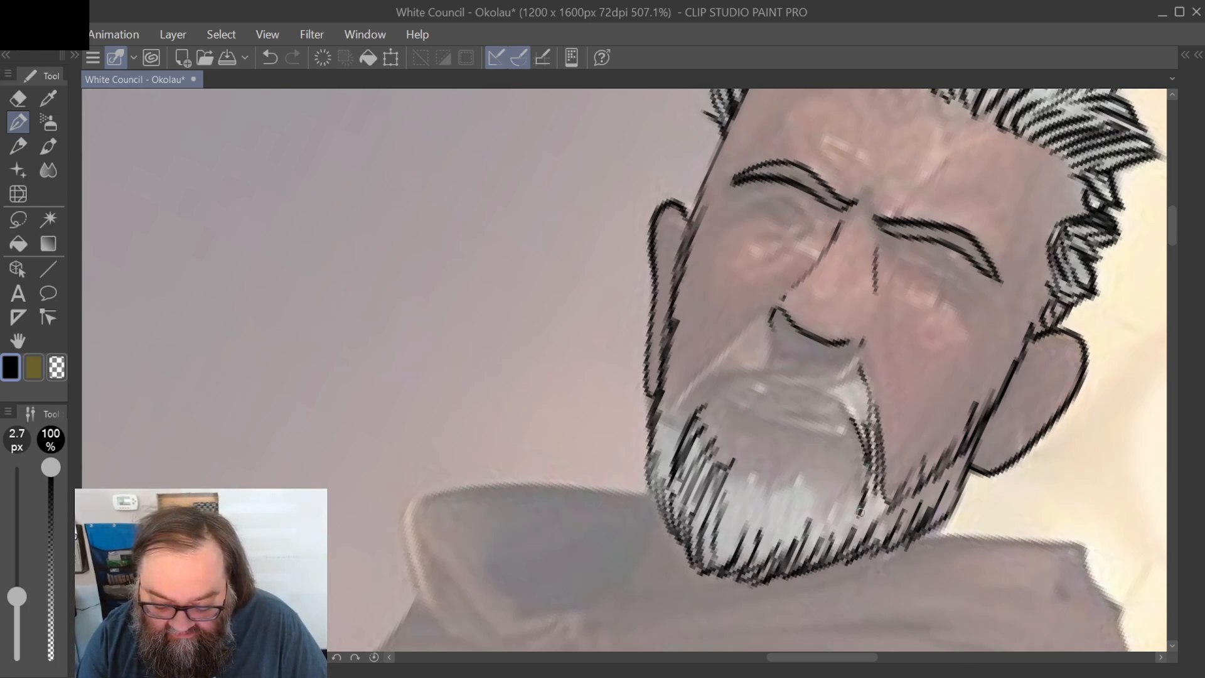
pyautogui.moveTo(858, 472); pyautogui.dragTo(844, 534)
pyautogui.moveTo(840, 491)
pyautogui.mouseDown()
pyautogui.moveTo(826, 533)
pyautogui.moveTo(818, 488)
pyautogui.moveTo(810, 546)
pyautogui.mouseUp()
pyautogui.moveTo(803, 471)
pyautogui.mouseDown()
pyautogui.moveTo(797, 528)
pyautogui.moveTo(810, 487)
pyautogui.moveTo(800, 476)
pyautogui.moveTo(793, 530)
pyautogui.moveTo(792, 498)
pyautogui.moveTo(770, 526)
pyautogui.moveTo(773, 489)
pyautogui.moveTo(756, 541)
pyautogui.moveTo(770, 480)
pyautogui.moveTo(741, 565)
pyautogui.mouseUp()
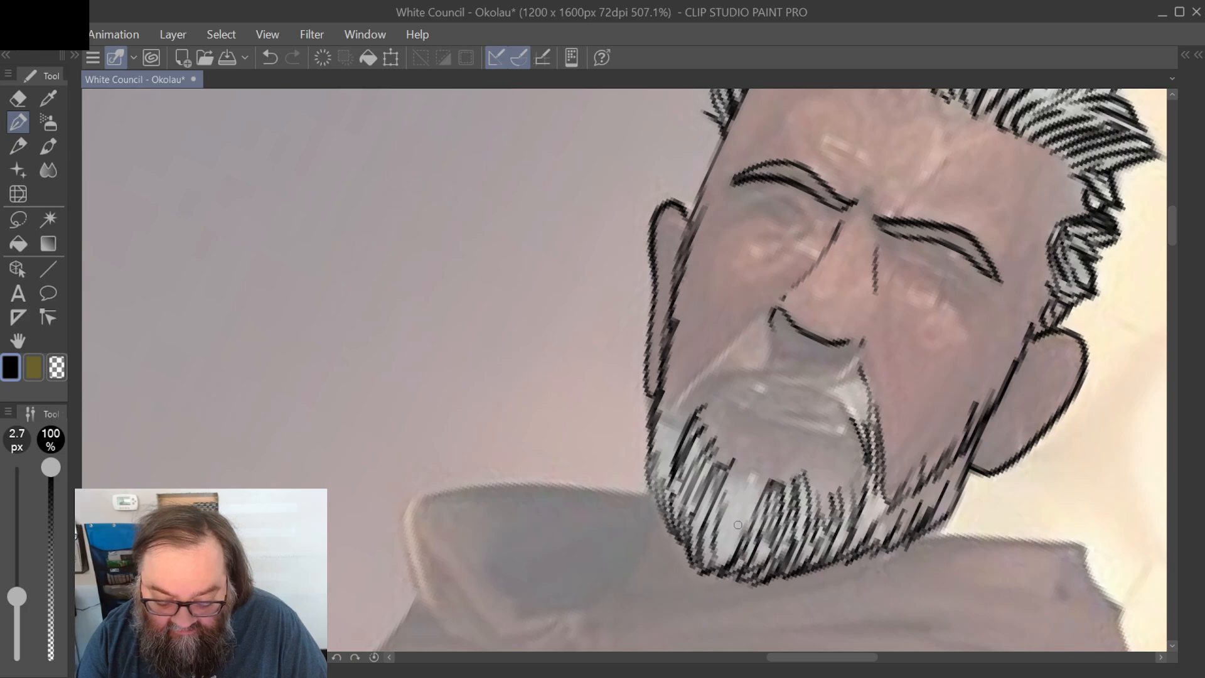
pyautogui.moveTo(757, 484)
pyautogui.mouseDown()
pyautogui.moveTo(734, 529)
pyautogui.moveTo(748, 476)
pyautogui.moveTo(719, 555)
pyautogui.moveTo(722, 499)
pyautogui.mouseUp()
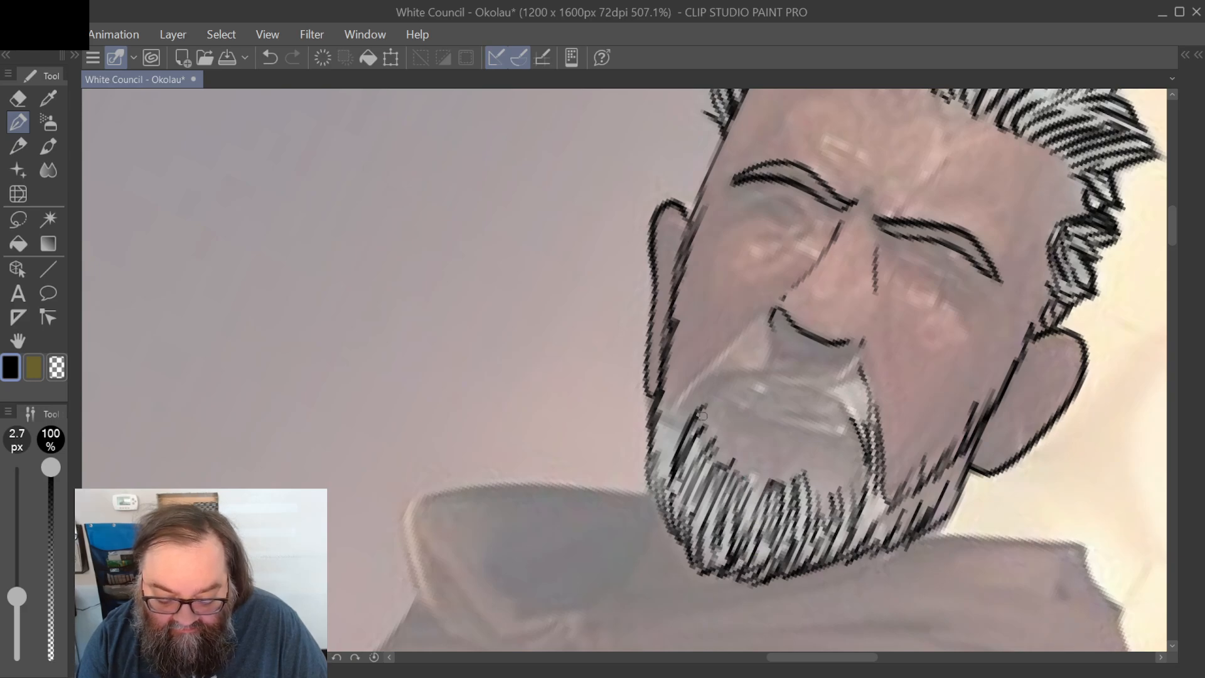
# Step: Fill the left cheek beard with short strands and build the left side of the moustache up to the nose
pyautogui.moveTo(695, 410)
pyautogui.mouseDown()
pyautogui.moveTo(669, 470)
pyautogui.moveTo(646, 438)
pyautogui.mouseUp()
pyautogui.moveTo(703, 378); pyautogui.dragTo(673, 417)
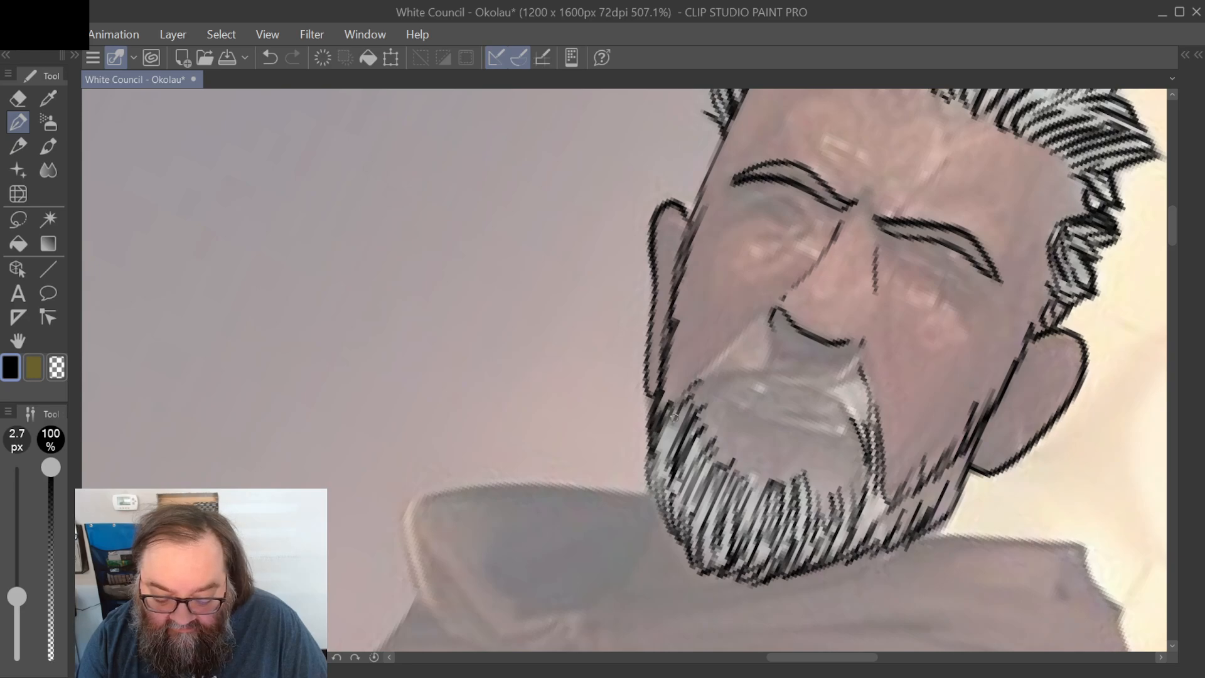
pyautogui.moveTo(722, 345); pyautogui.dragTo(688, 411)
pyautogui.moveTo(766, 323); pyautogui.dragTo(698, 421)
pyautogui.moveTo(743, 368); pyautogui.dragTo(714, 395)
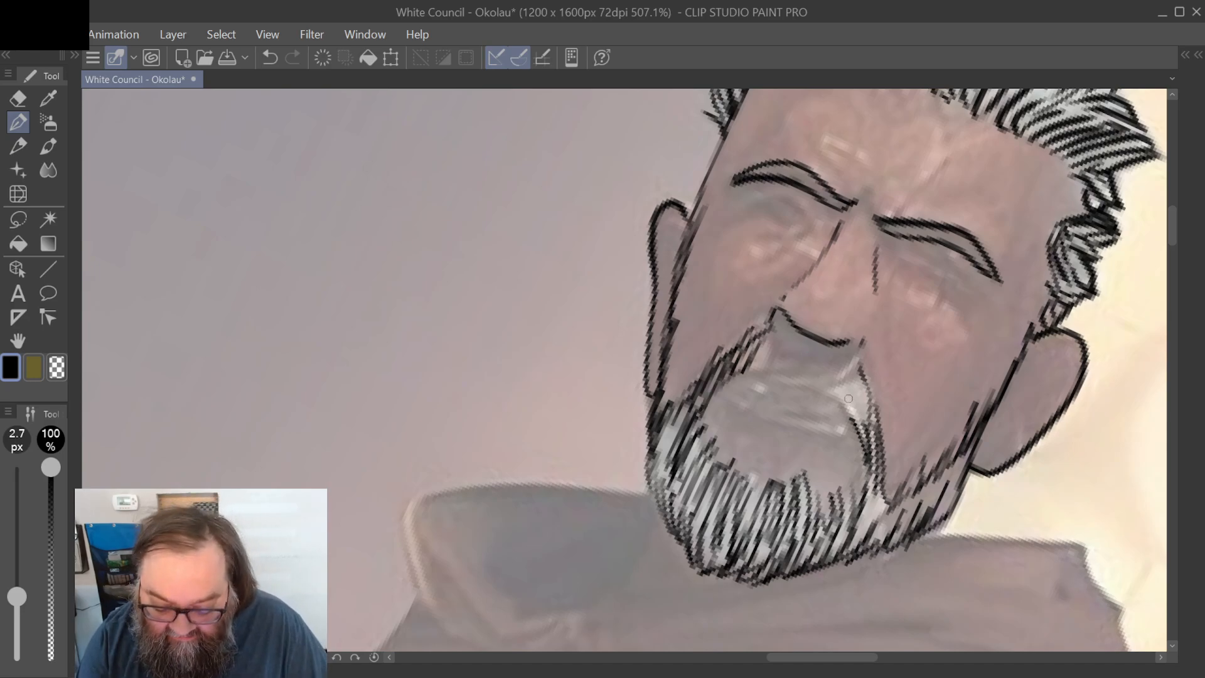
# Step: Add strands inside the drooping right side of the moustache and fill out the beard along the right jaw
pyautogui.moveTo(841, 393)
pyautogui.mouseDown()
pyautogui.moveTo(853, 433)
pyautogui.moveTo(876, 440)
pyautogui.mouseUp()
pyautogui.moveTo(865, 539)
pyautogui.mouseDown()
pyautogui.moveTo(884, 504)
pyautogui.moveTo(878, 541)
pyautogui.mouseUp()
pyautogui.moveTo(951, 473)
pyautogui.mouseDown()
pyautogui.moveTo(939, 500)
pyautogui.moveTo(905, 513)
pyautogui.mouseUp()
pyautogui.moveTo(945, 447); pyautogui.dragTo(932, 488)
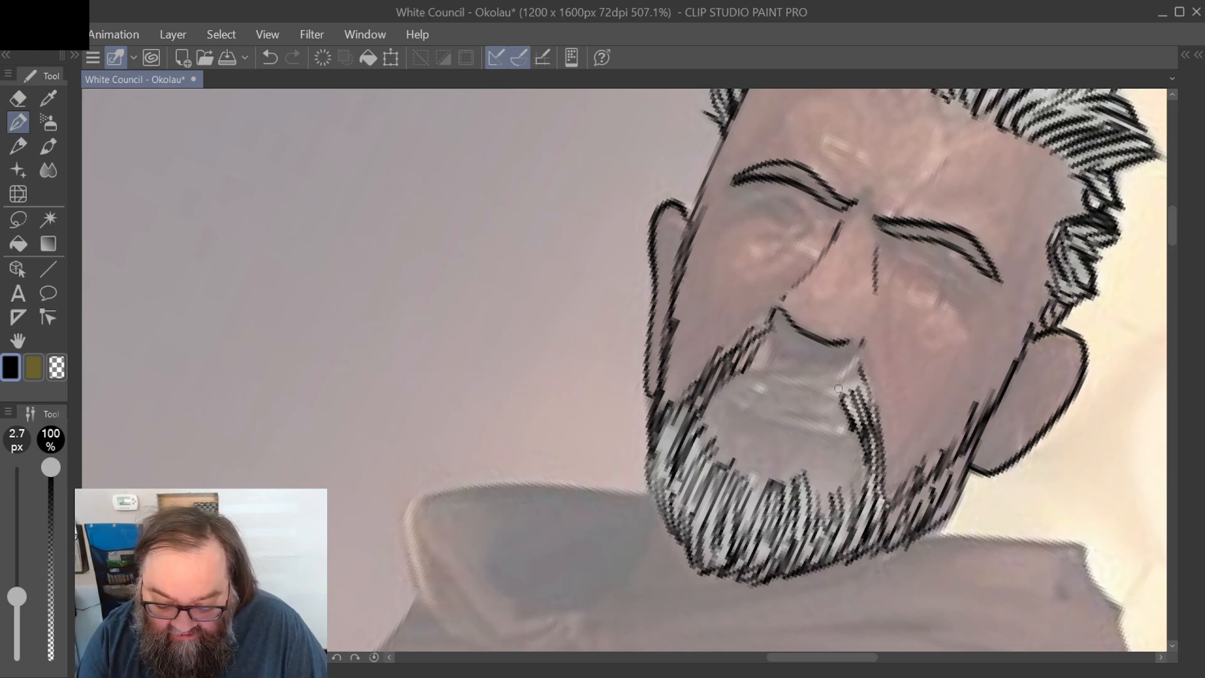
# Step: Fill the moustache across the upper lip with two rows of short strands under the nose
pyautogui.moveTo(842, 379); pyautogui.dragTo(825, 400)
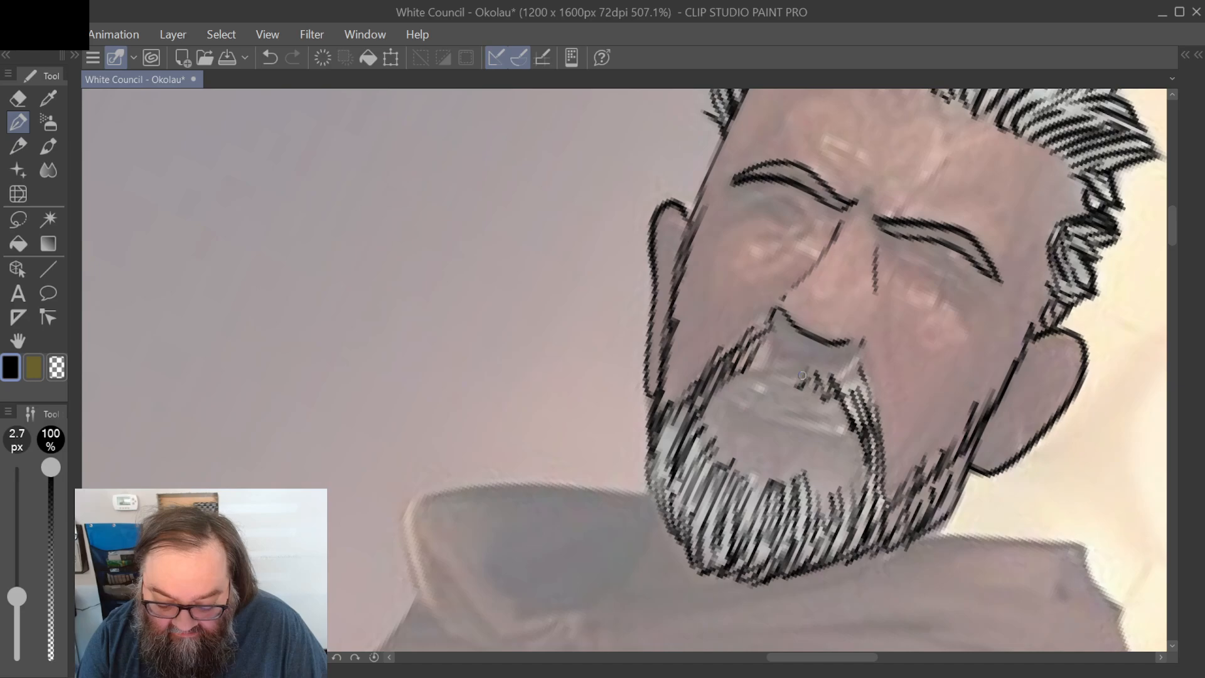
pyautogui.moveTo(790, 355)
pyautogui.mouseDown()
pyautogui.moveTo(784, 381)
pyautogui.moveTo(758, 379)
pyautogui.mouseUp()
pyautogui.moveTo(753, 355); pyautogui.dragTo(747, 376)
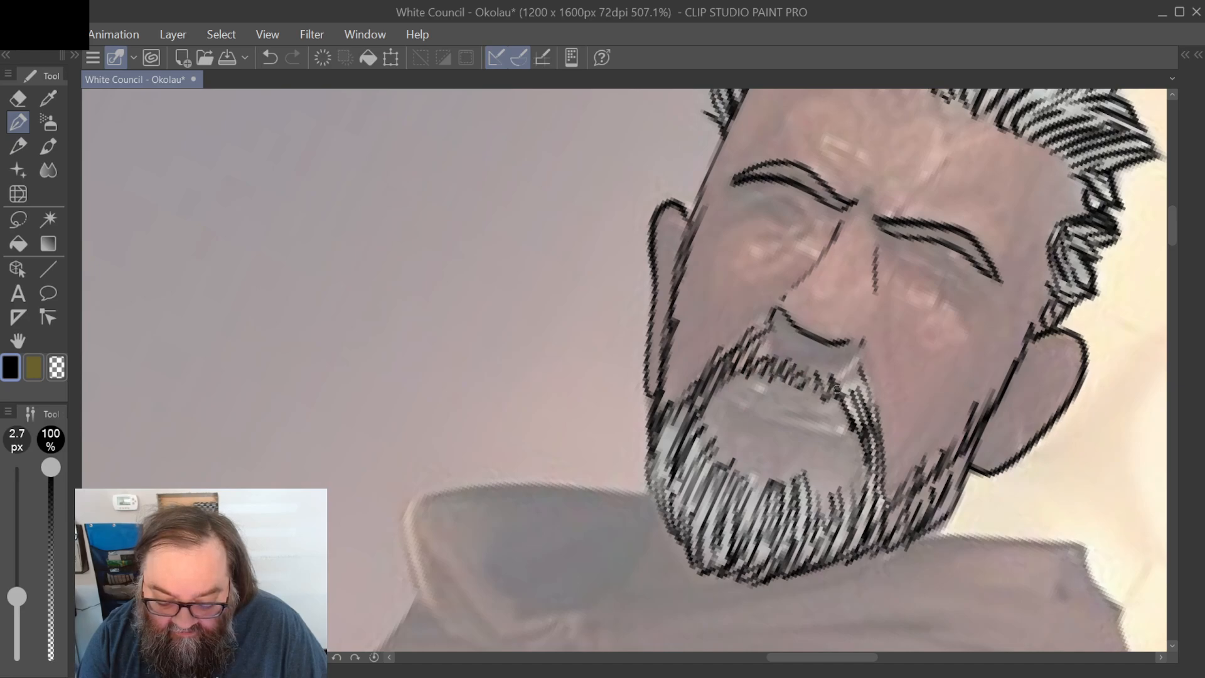
pyautogui.moveTo(860, 366); pyautogui.dragTo(843, 399)
pyautogui.moveTo(847, 359); pyautogui.dragTo(824, 381)
pyautogui.moveTo(829, 356); pyautogui.dragTo(811, 380)
pyautogui.moveTo(808, 351); pyautogui.dragTo(796, 372)
pyautogui.moveTo(794, 348); pyautogui.dragTo(779, 364)
pyautogui.moveTo(776, 339); pyautogui.dragTo(752, 365)
pyautogui.moveTo(751, 356); pyautogui.dragTo(742, 361)
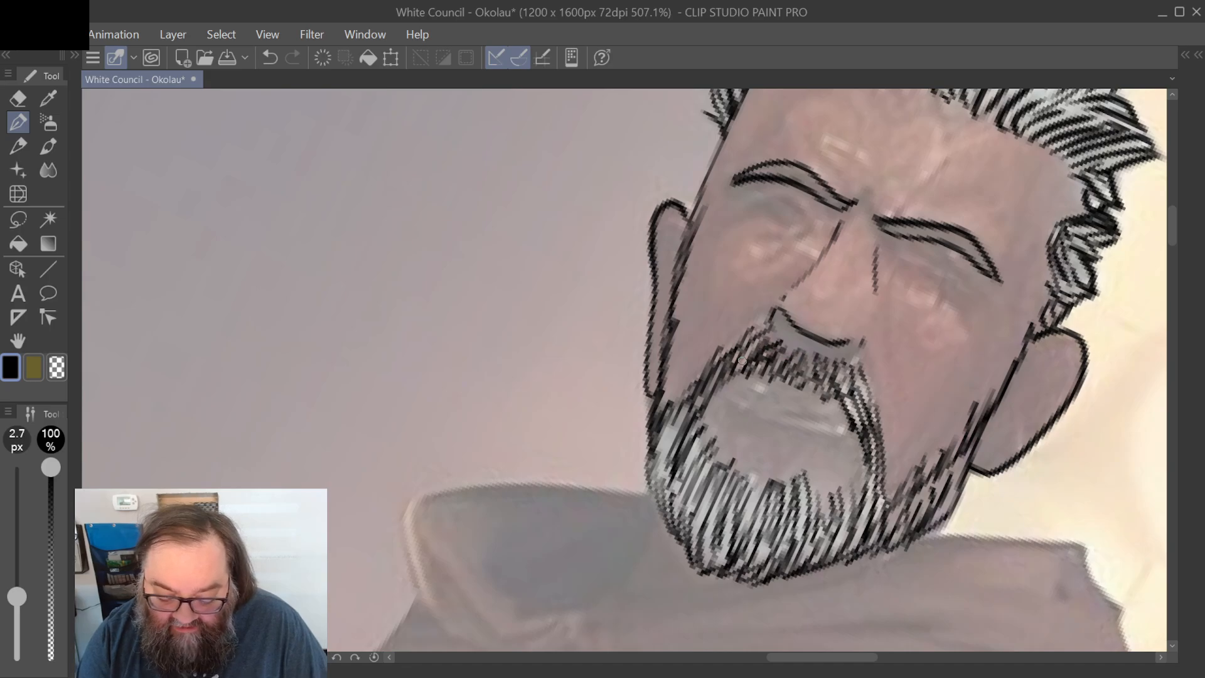
# Step: Draw the mouth line, the upper lip edge and a curved outline around the lower lip
pyautogui.scroll(3, 742, 360)
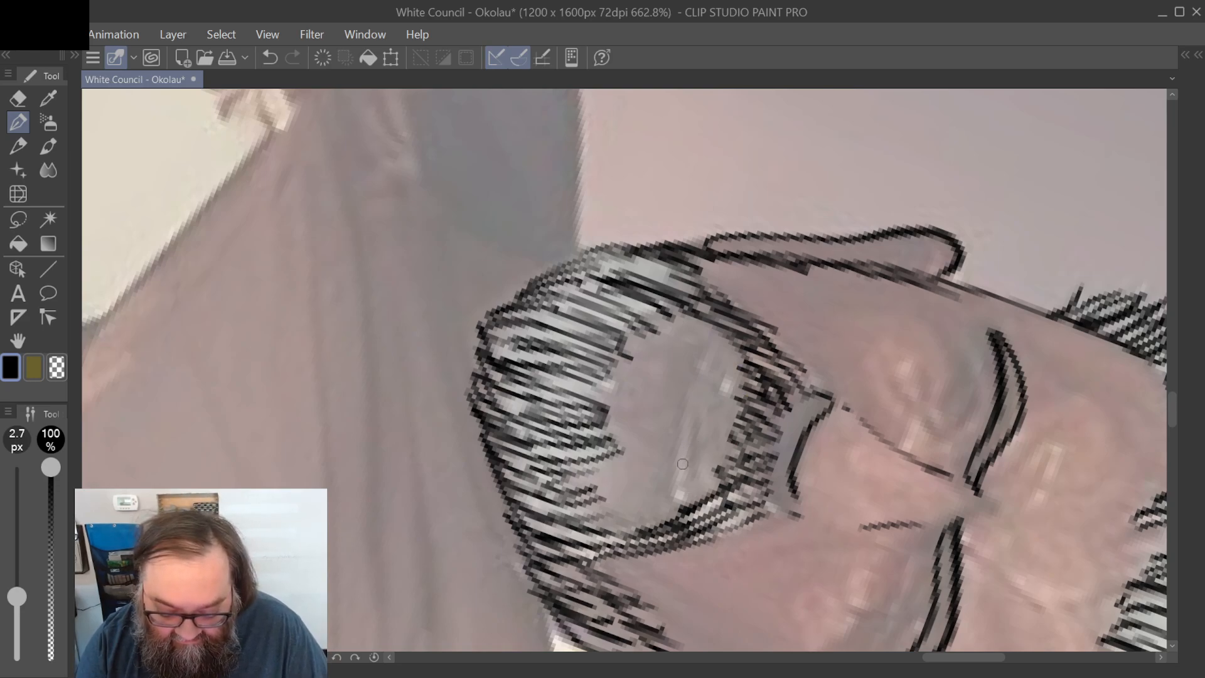
pyautogui.moveTo(682, 469)
pyautogui.mouseDown()
pyautogui.moveTo(715, 358)
pyautogui.moveTo(682, 485)
pyautogui.moveTo(714, 466)
pyautogui.moveTo(738, 383)
pyautogui.moveTo(727, 327)
pyautogui.mouseUp()
pyautogui.moveTo(678, 481); pyautogui.dragTo(683, 501)
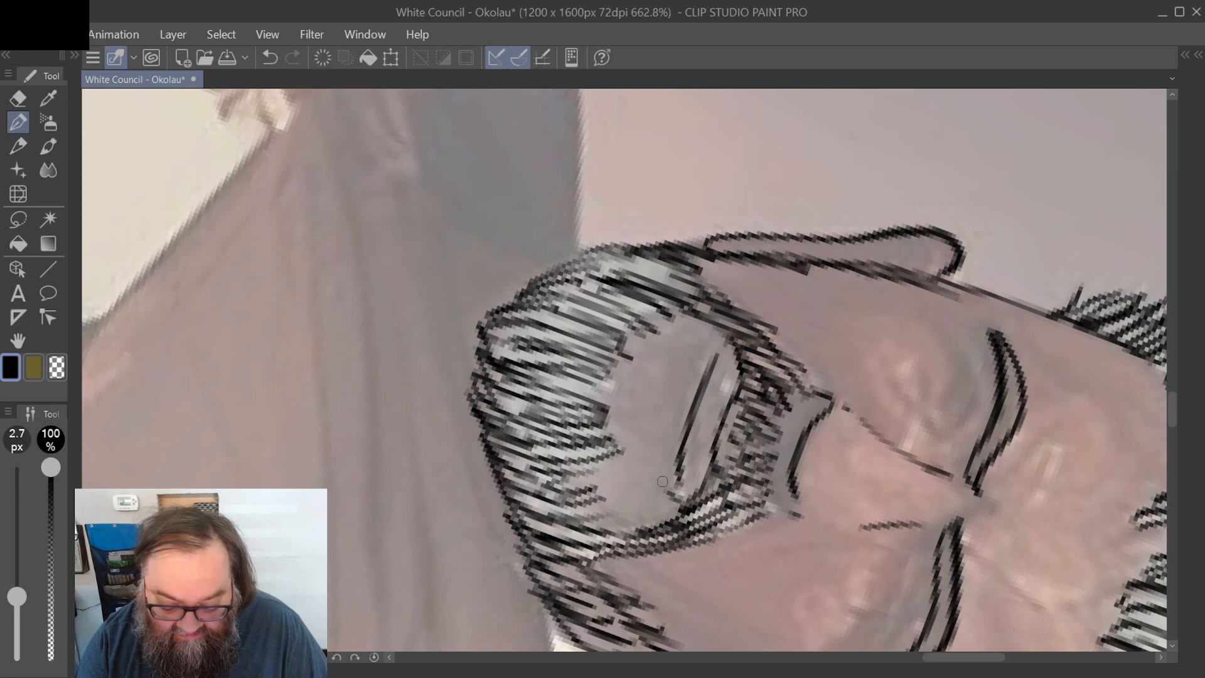
pyautogui.moveTo(712, 338)
pyautogui.mouseDown()
pyautogui.moveTo(690, 345)
pyautogui.moveTo(652, 436)
pyautogui.moveTo(658, 490)
pyautogui.mouseUp()
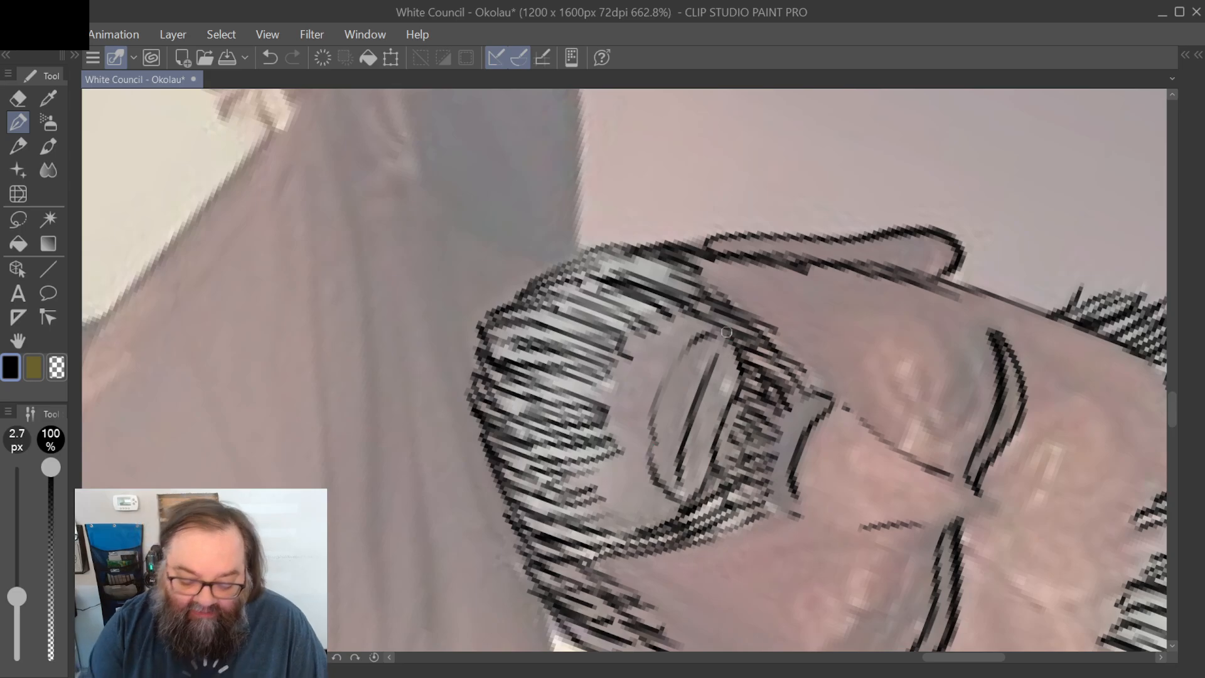
pyautogui.scroll(-2, 624, 370)
pyautogui.scroll(1, 624, 369)
pyautogui.scroll(1, 624, 369)
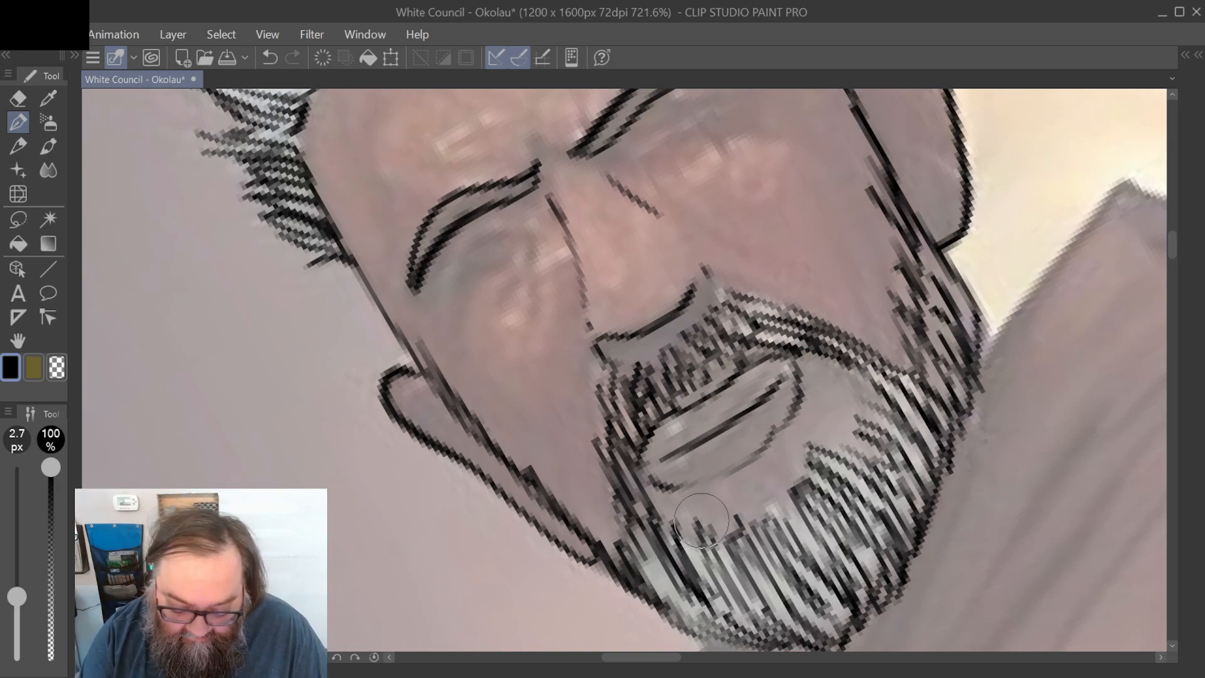
pyautogui.moveTo(695, 487)
pyautogui.mouseDown()
pyautogui.moveTo(660, 482)
pyautogui.moveTo(761, 444)
pyautogui.mouseUp()
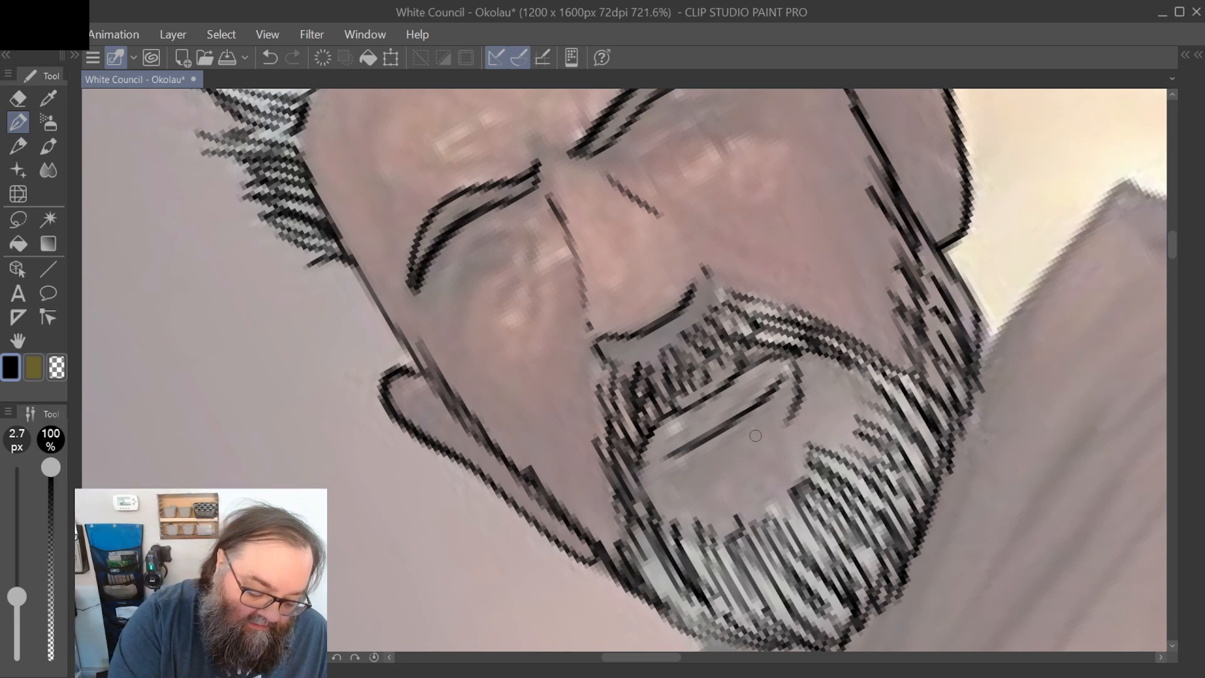
pyautogui.hotkey('ctrl', 'z')
# Step: Erase the curved lower lip outline with the Eraser at 2.7 px, keeping the mouth line and upper lip edge
pyautogui.press('e')
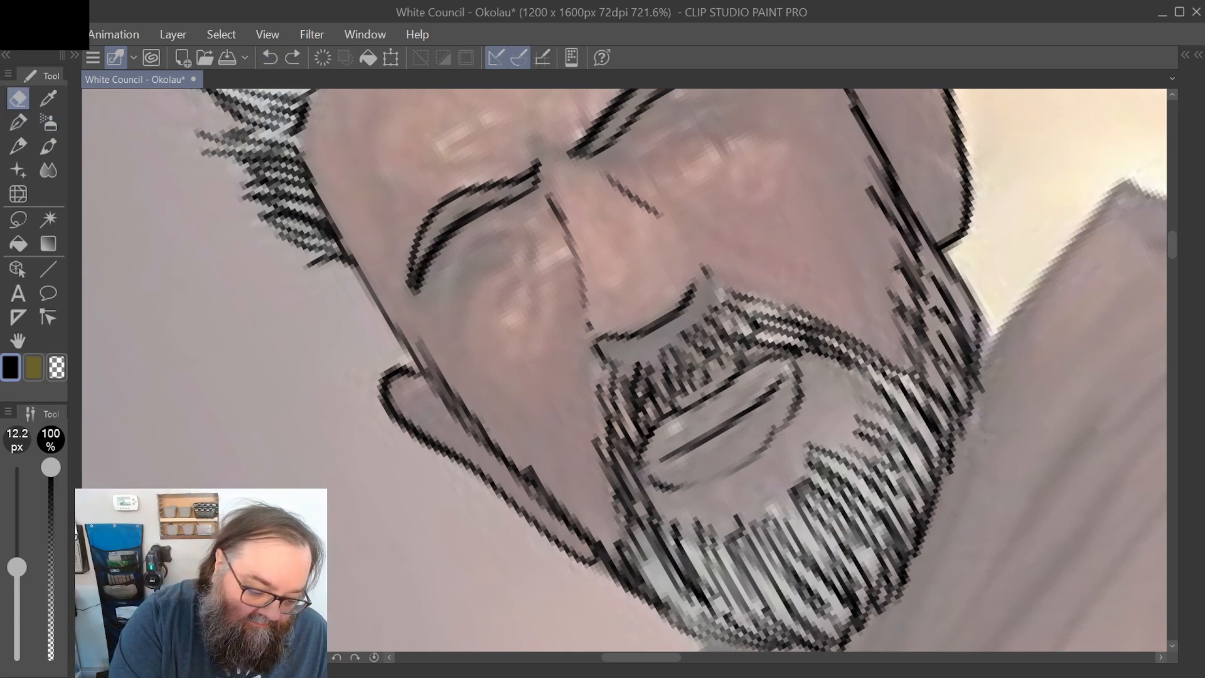
pyautogui.press('[')
pyautogui.press('[')
pyautogui.press('[')
pyautogui.press('[')
pyautogui.press('[')
pyautogui.press('[')
pyautogui.press('[')
pyautogui.press('[')
pyautogui.press('[')
pyautogui.press('[')
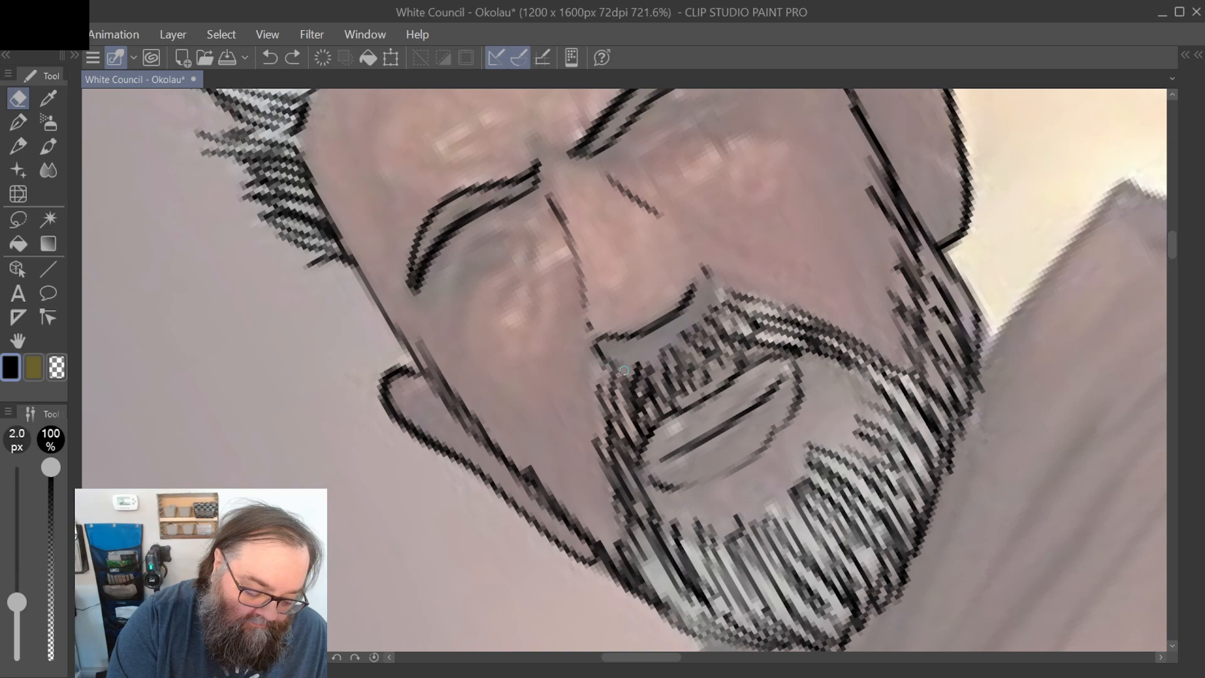
pyautogui.press(']')
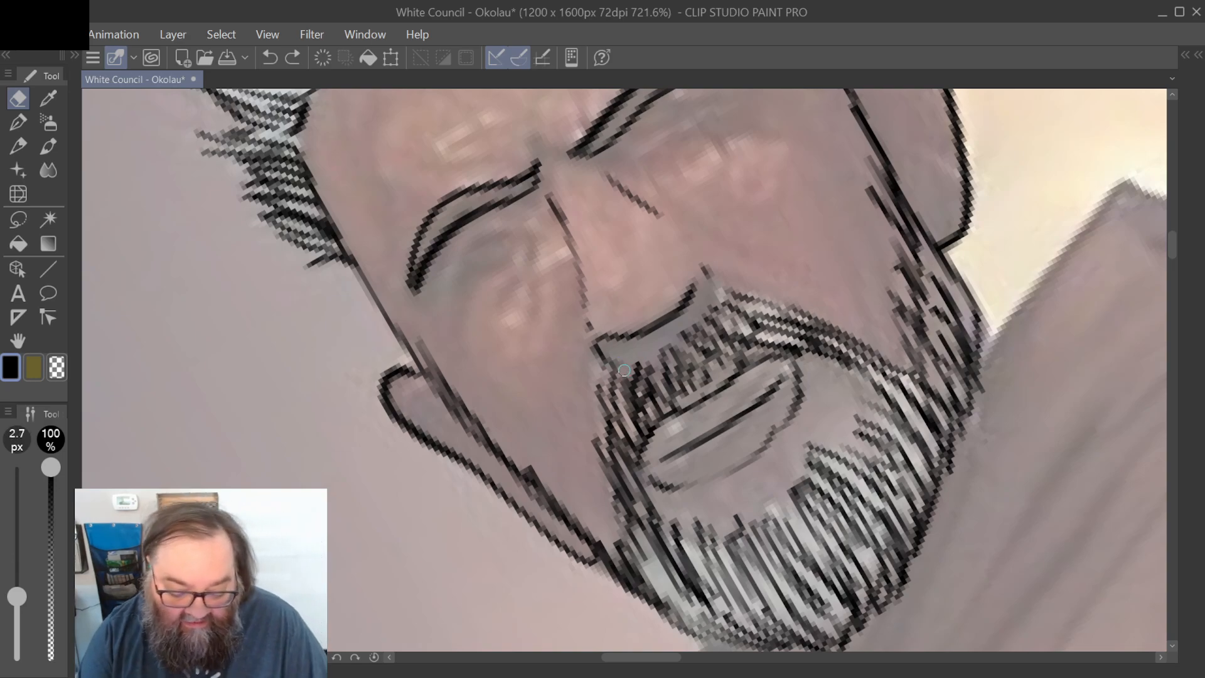
pyautogui.moveTo(671, 495); pyautogui.dragTo(659, 483)
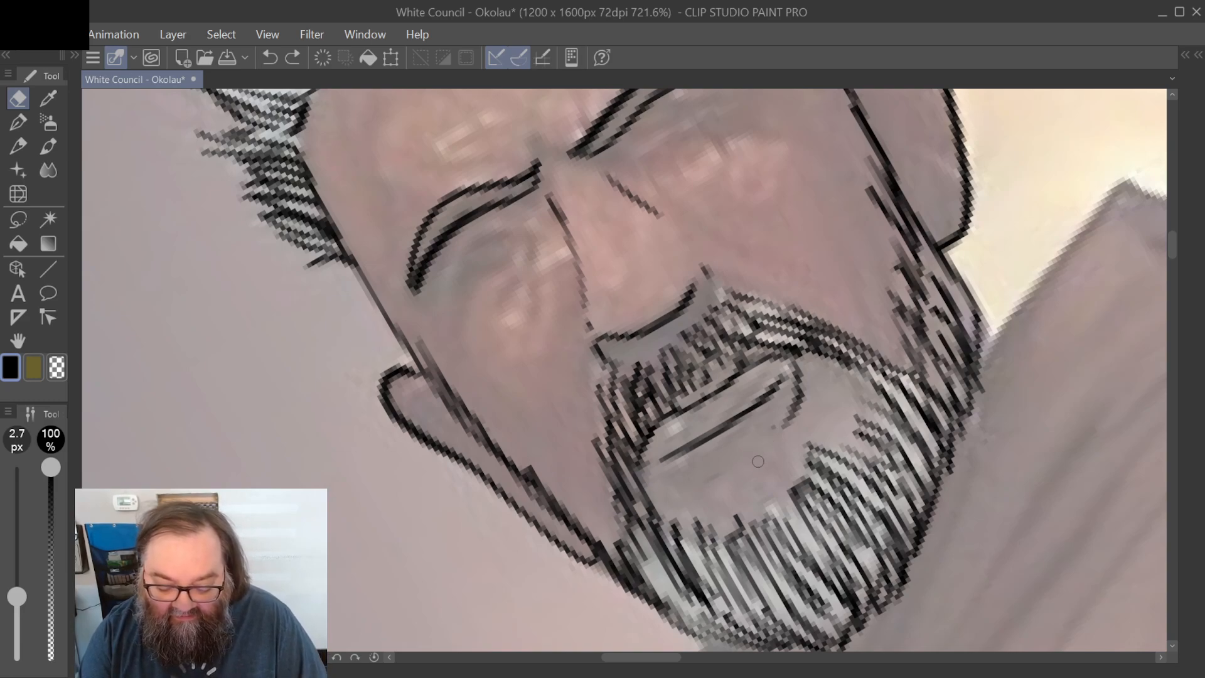
pyautogui.moveTo(784, 426)
pyautogui.mouseDown()
pyautogui.moveTo(800, 397)
pyautogui.moveTo(794, 379)
pyautogui.moveTo(794, 389)
pyautogui.mouseUp()
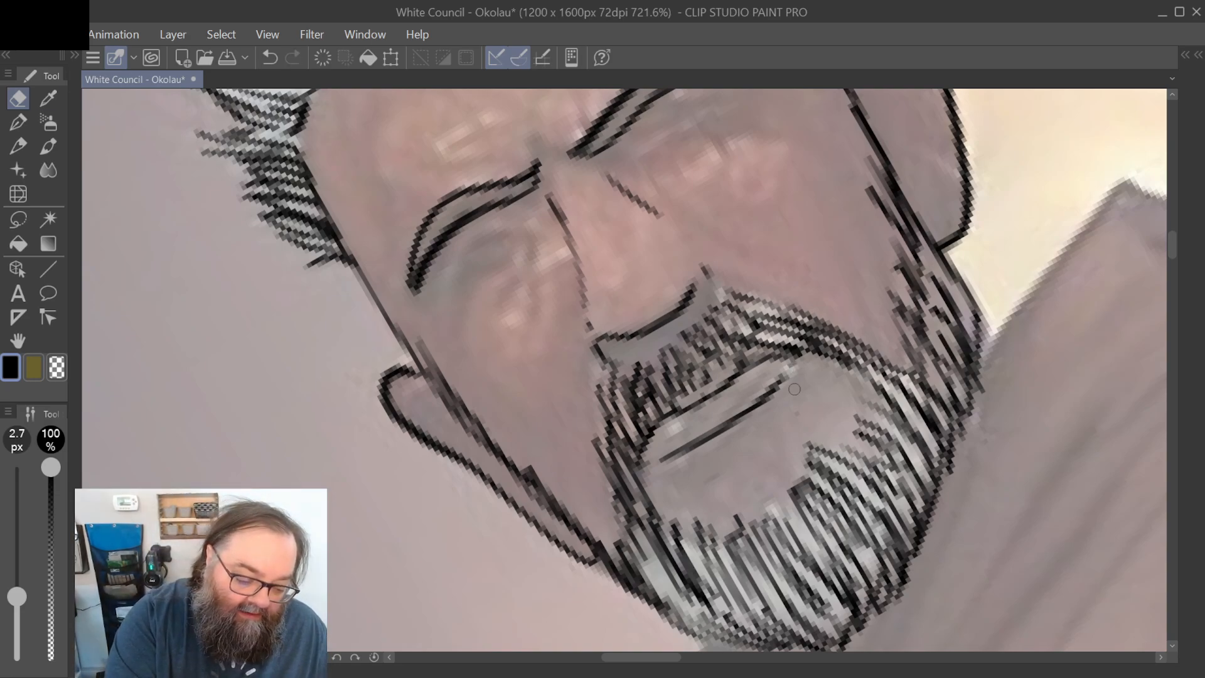
# Step: Draw beard strands with the pen beneath the lower lip, blending them into the chin beard
pyautogui.press('p')
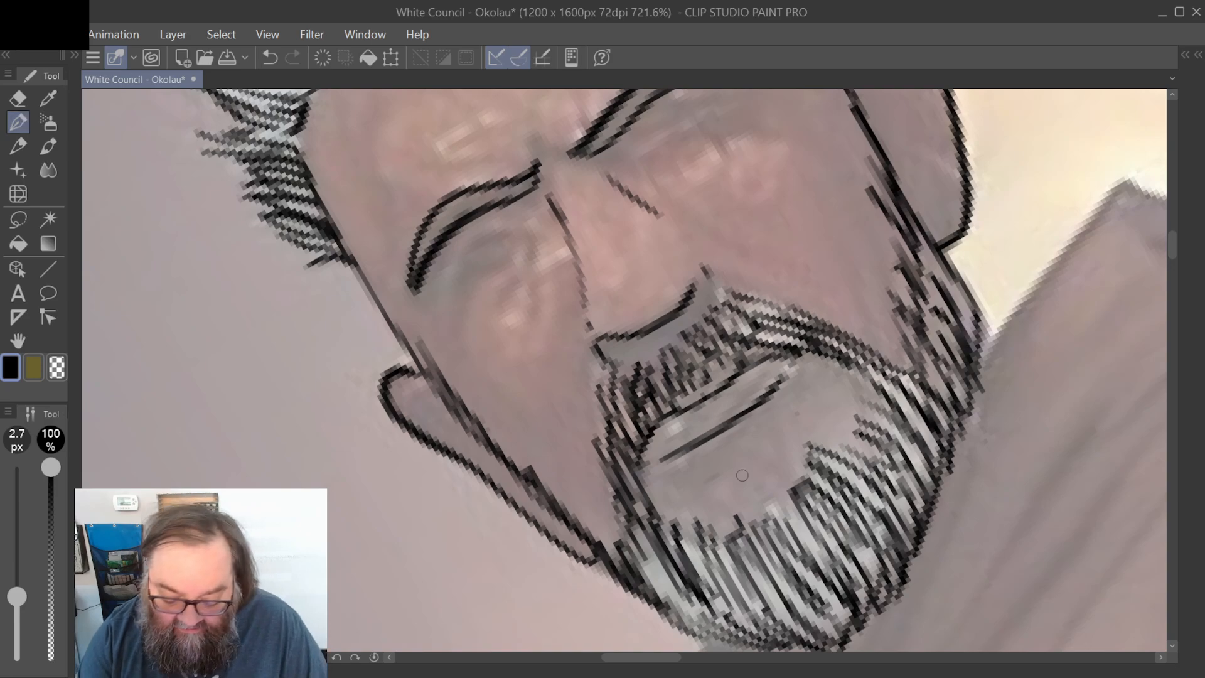
pyautogui.moveTo(729, 462)
pyautogui.mouseDown()
pyautogui.moveTo(744, 519)
pyautogui.moveTo(765, 530)
pyautogui.mouseUp()
pyautogui.moveTo(751, 440)
pyautogui.mouseDown()
pyautogui.moveTo(779, 514)
pyautogui.moveTo(829, 489)
pyautogui.mouseUp()
pyautogui.moveTo(781, 428); pyautogui.dragTo(819, 471)
pyautogui.moveTo(722, 466); pyautogui.dragTo(732, 549)
pyautogui.moveTo(700, 484); pyautogui.dragTo(713, 552)
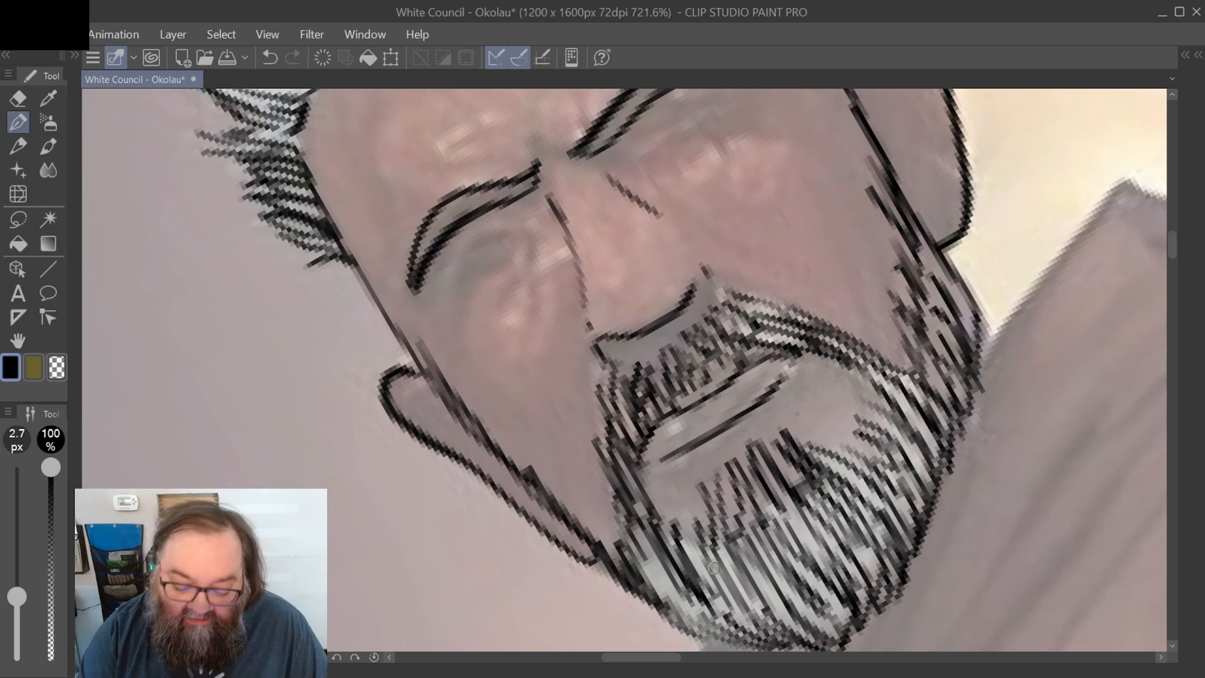
# Step: Draw the right eye's eyelid crease and its upper and lower lid lines beneath the right eyebrow
pyautogui.scroll(-2, 713, 568)
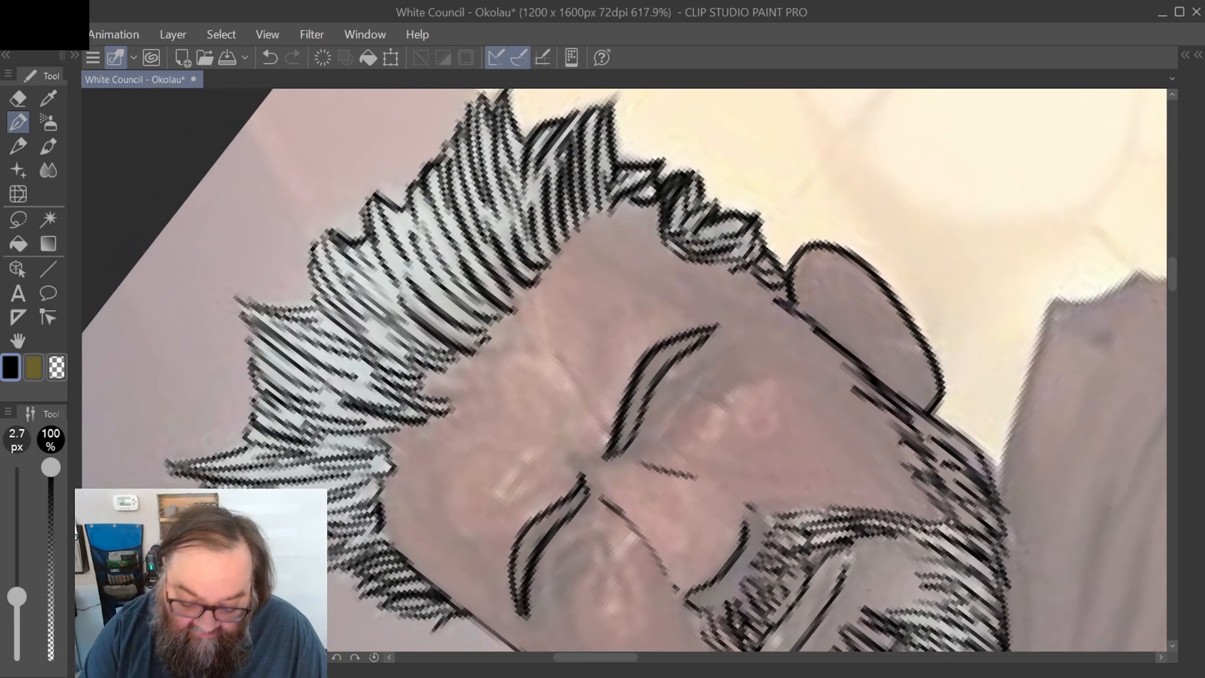
pyautogui.moveTo(656, 436)
pyautogui.mouseDown()
pyautogui.moveTo(669, 399)
pyautogui.moveTo(722, 357)
pyautogui.mouseUp()
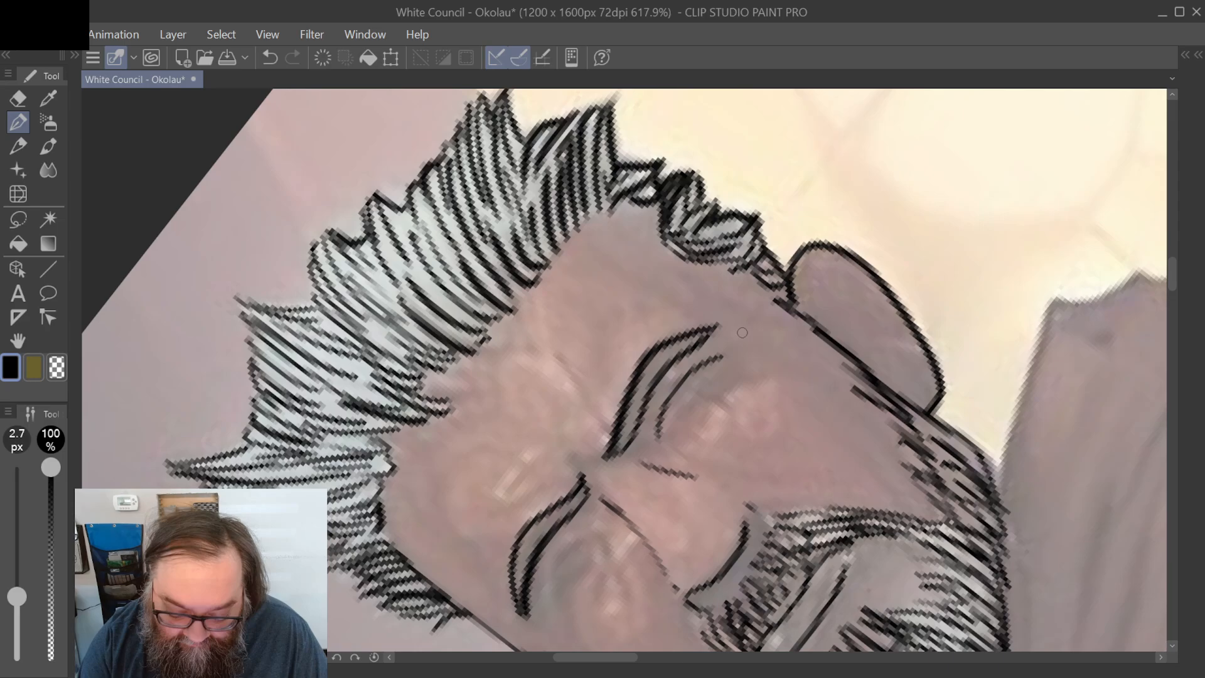
pyautogui.moveTo(678, 455); pyautogui.dragTo(722, 416)
pyautogui.moveTo(735, 375); pyautogui.dragTo(715, 429)
pyautogui.moveTo(728, 369); pyautogui.dragTo(666, 447)
pyautogui.moveTo(712, 383); pyautogui.dragTo(666, 445)
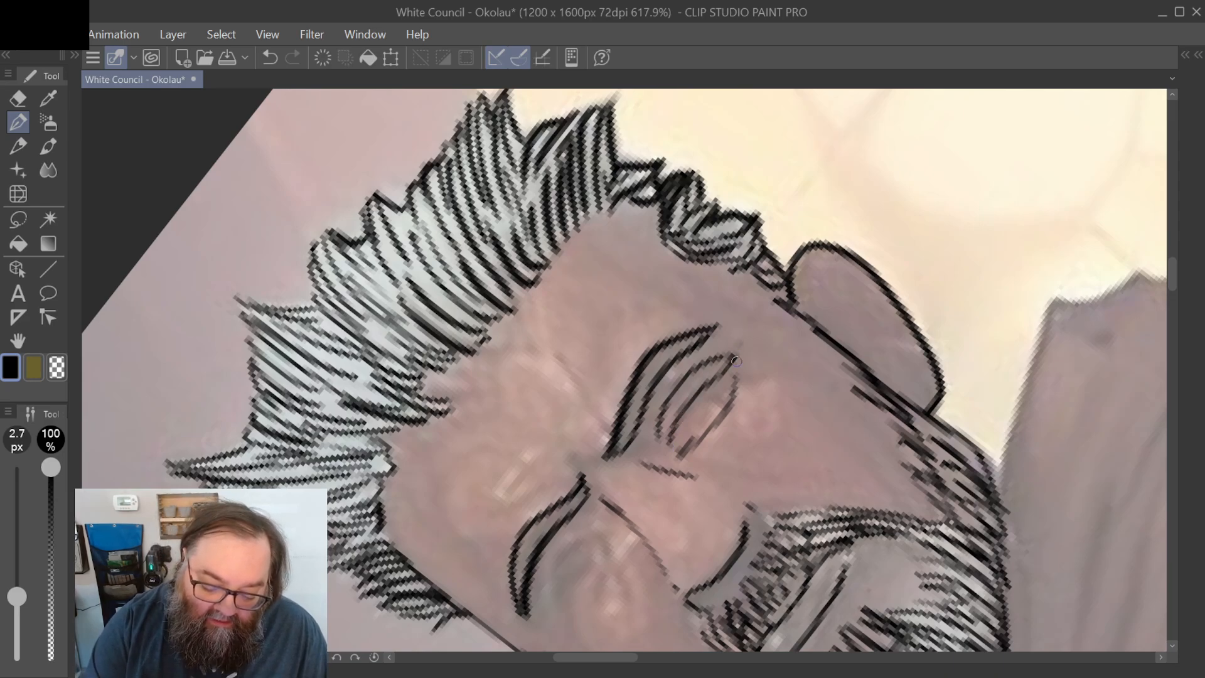
# Step: Darken the corners of the right eye and draw its iris with a solid black pupil
pyautogui.moveTo(737, 351); pyautogui.dragTo(732, 383)
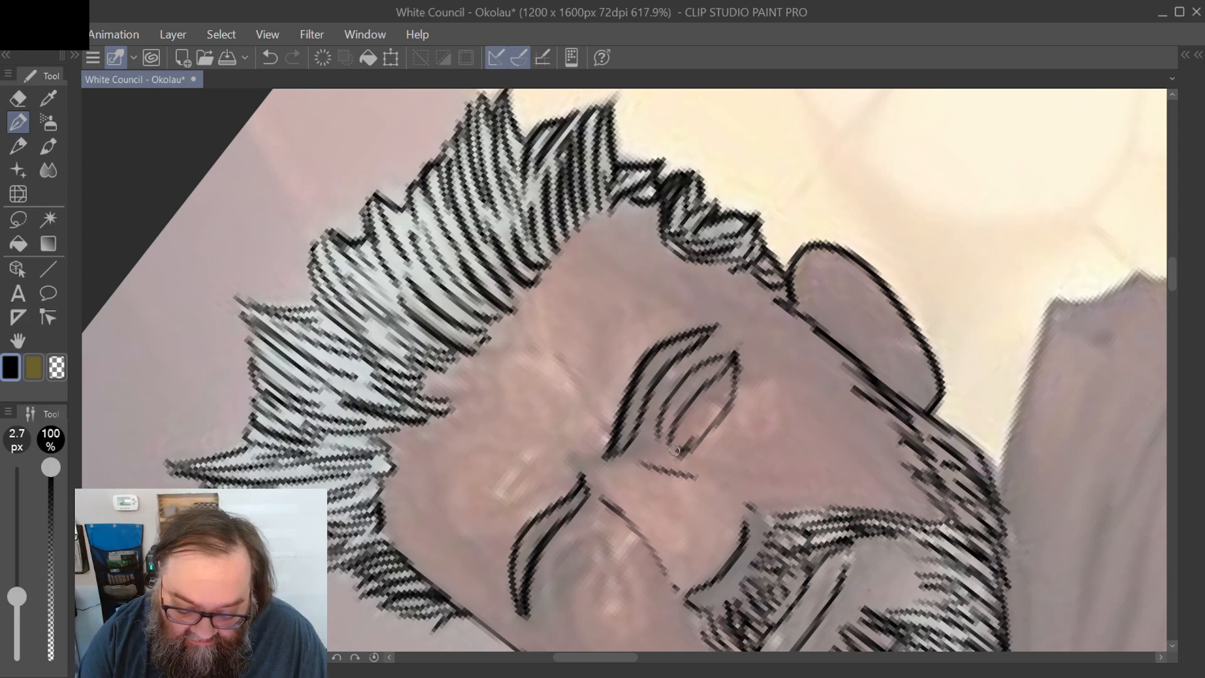
pyautogui.moveTo(668, 450); pyautogui.dragTo(684, 452)
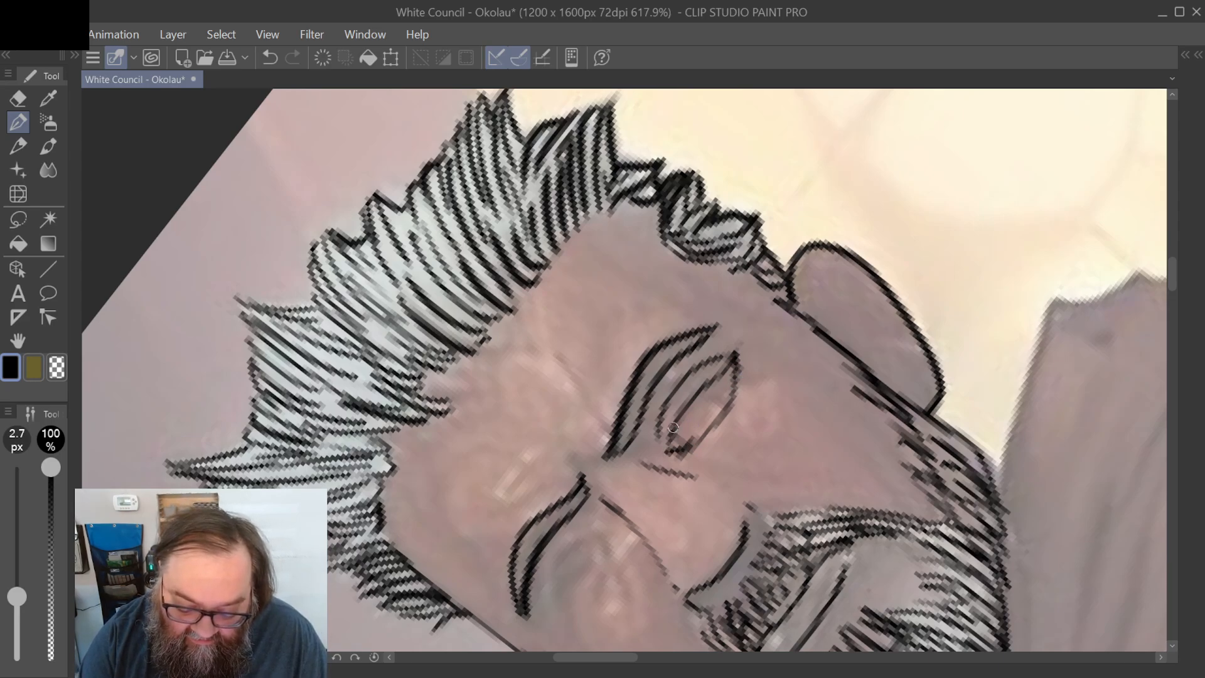
pyautogui.moveTo(731, 372)
pyautogui.mouseDown()
pyautogui.moveTo(722, 392)
pyautogui.moveTo(708, 384)
pyautogui.mouseUp()
pyautogui.moveTo(678, 430)
pyautogui.mouseDown()
pyautogui.moveTo(705, 416)
pyautogui.moveTo(690, 414)
pyautogui.moveTo(697, 408)
pyautogui.mouseUp()
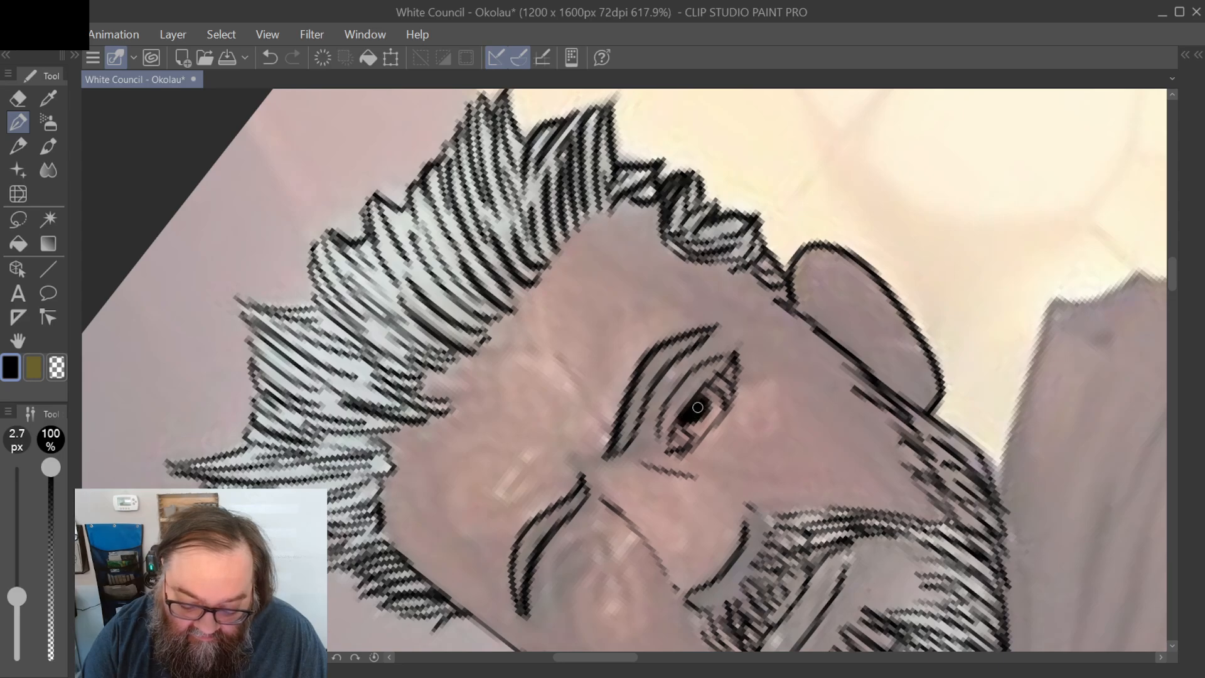
pyautogui.scroll(-3, 697, 407)
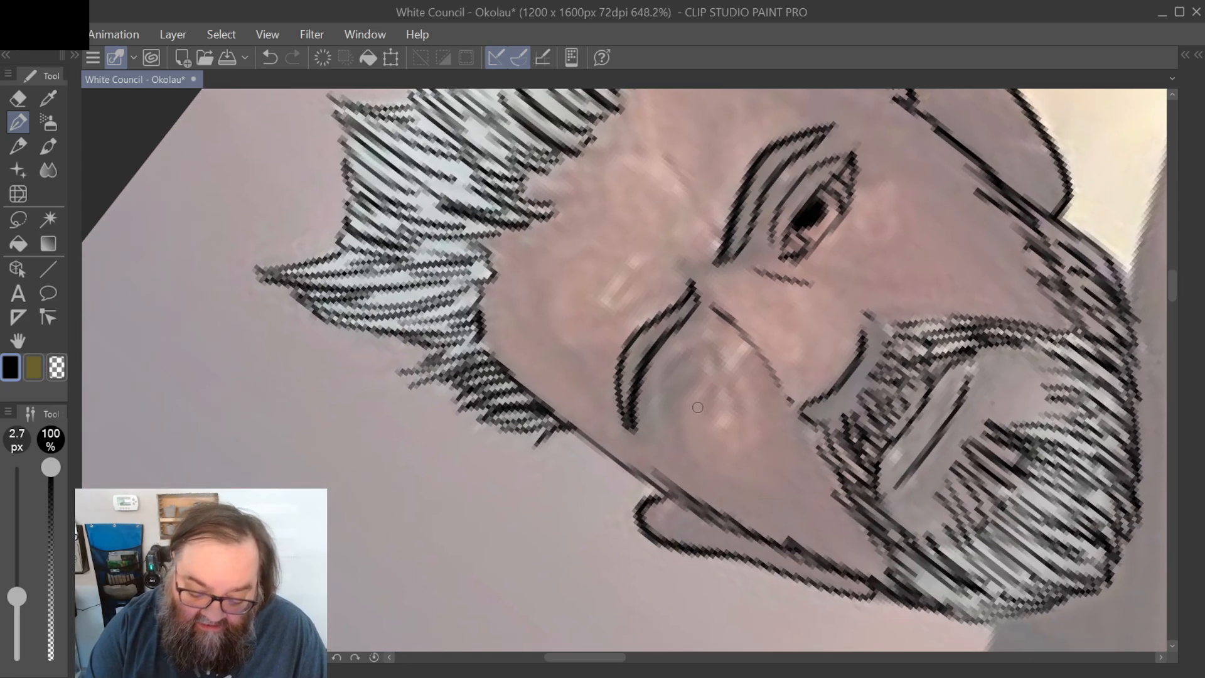
pyautogui.moveTo(713, 337); pyautogui.dragTo(662, 432)
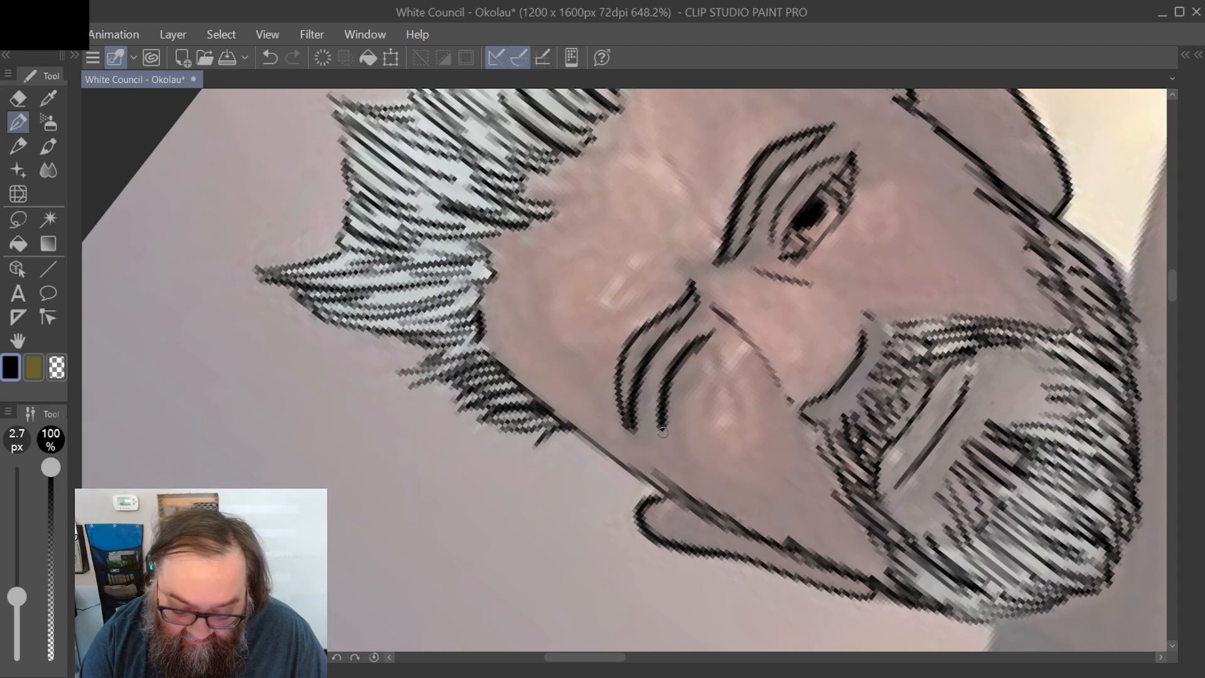
pyautogui.click(270, 58)
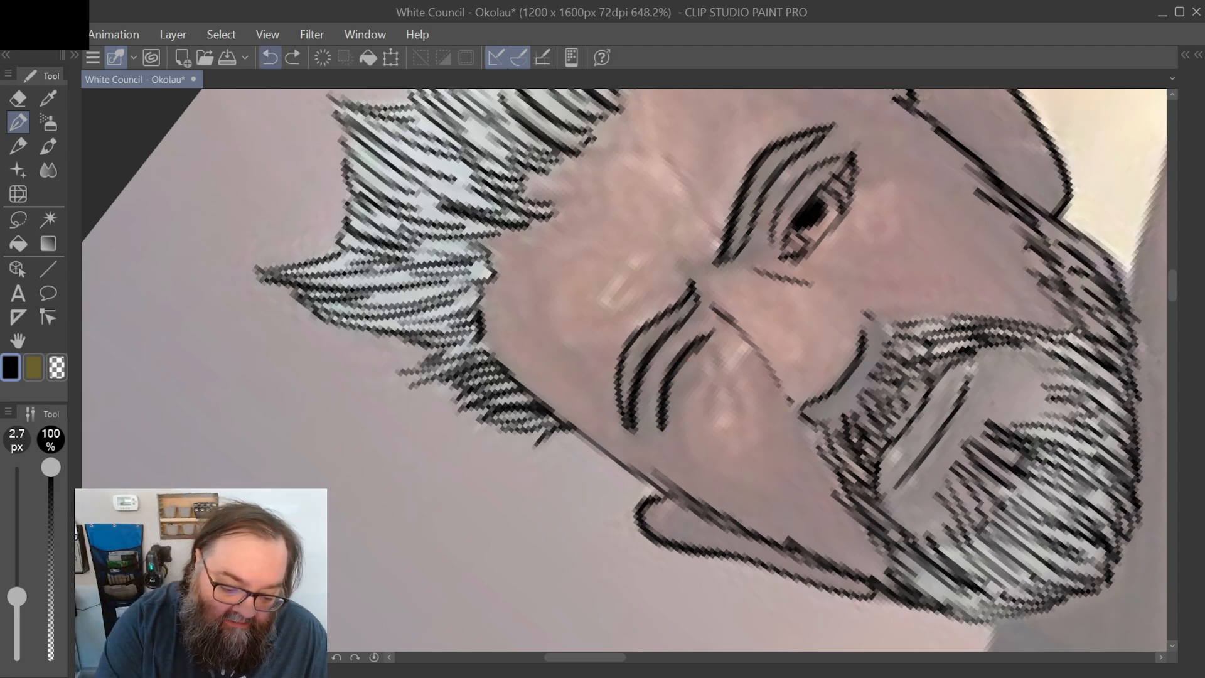
pyautogui.click(270, 57)
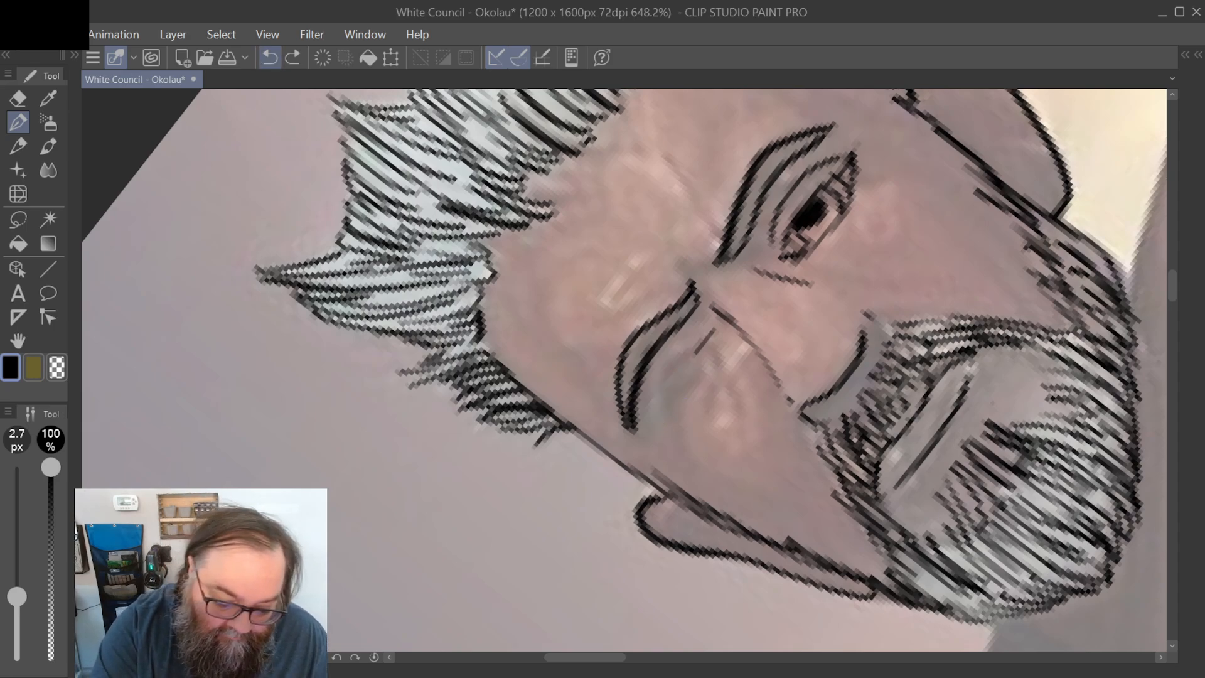
pyautogui.click(270, 58)
# Step: Draw the left eye beneath its eyebrow with a thin lid crease, upper and lower lids, and a solid black pupil
pyautogui.moveTo(659, 420)
pyautogui.mouseDown()
pyautogui.moveTo(669, 374)
pyautogui.moveTo(717, 330)
pyautogui.moveTo(717, 377)
pyautogui.moveTo(671, 436)
pyautogui.mouseUp()
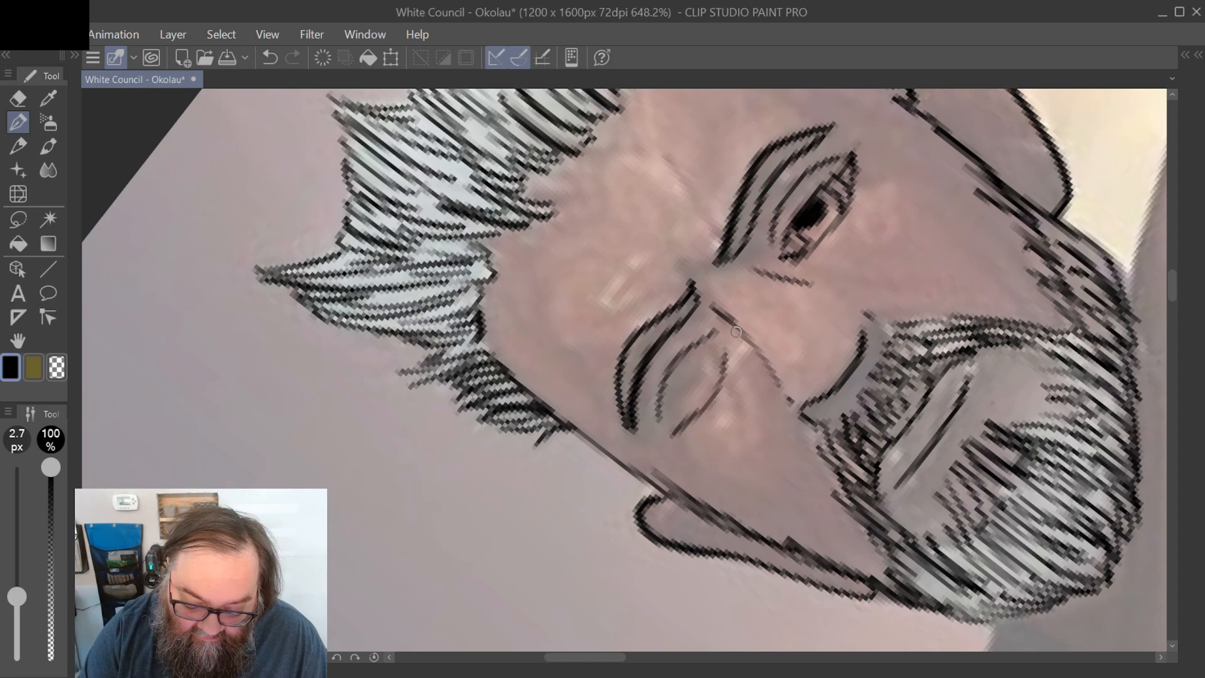
pyautogui.moveTo(726, 358)
pyautogui.mouseDown()
pyautogui.moveTo(720, 332)
pyautogui.moveTo(726, 350)
pyautogui.mouseUp()
pyautogui.moveTo(683, 423)
pyautogui.mouseDown()
pyautogui.moveTo(662, 434)
pyautogui.moveTo(656, 407)
pyautogui.mouseUp()
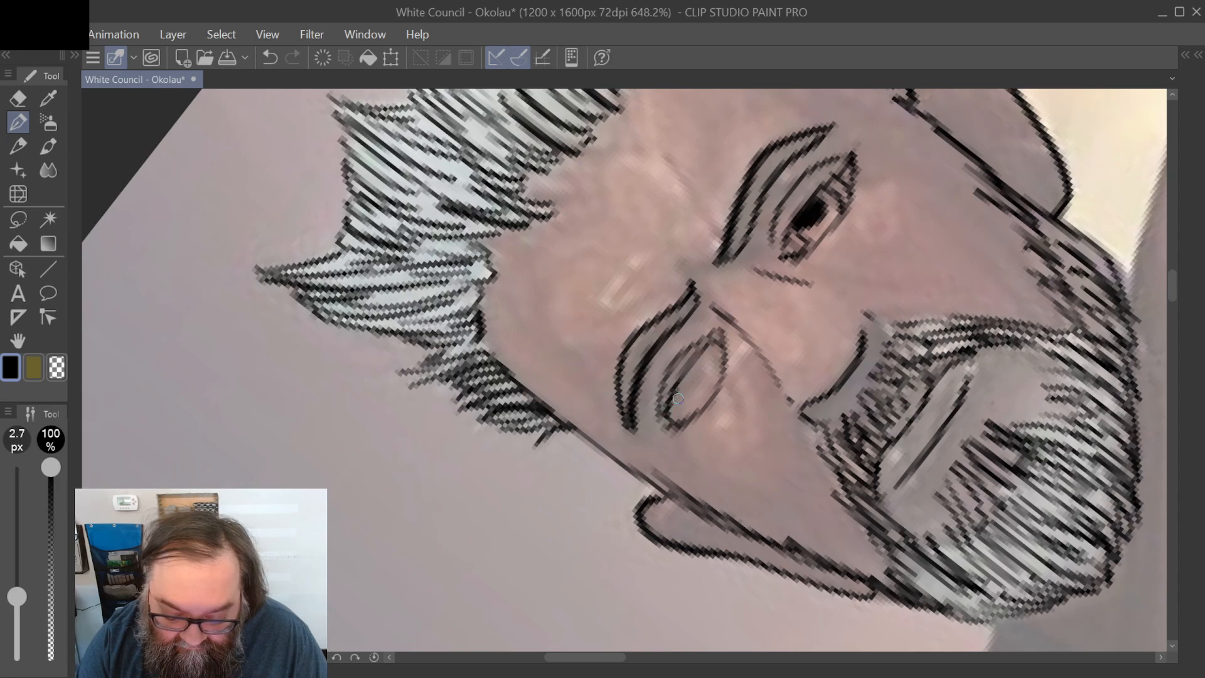
pyautogui.moveTo(704, 355)
pyautogui.mouseDown()
pyautogui.moveTo(717, 379)
pyautogui.moveTo(697, 372)
pyautogui.moveTo(675, 398)
pyautogui.moveTo(698, 367)
pyautogui.moveTo(692, 403)
pyautogui.moveTo(696, 370)
pyautogui.moveTo(674, 401)
pyautogui.moveTo(688, 404)
pyautogui.moveTo(699, 367)
pyautogui.moveTo(666, 404)
pyautogui.mouseUp()
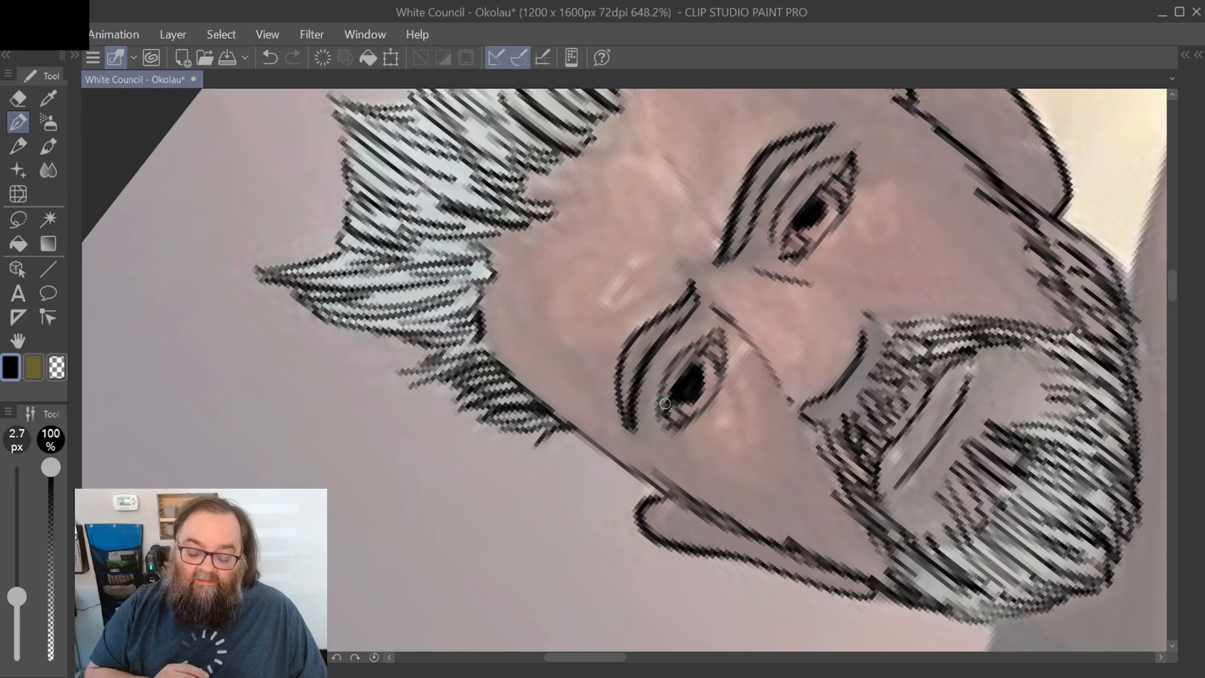
pyautogui.scroll(-1, 665, 404)
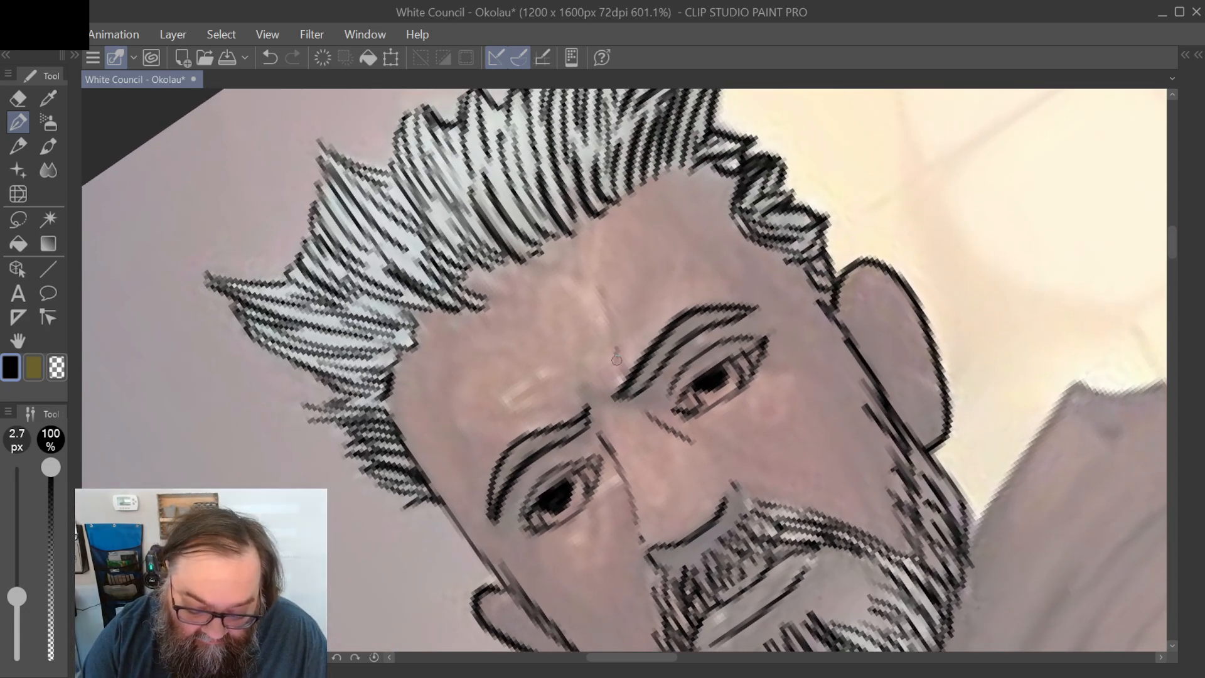
# Step: Draw the forehead wrinkles and brow furrows above both eyebrows with thin pen strokes
pyautogui.moveTo(614, 342)
pyautogui.mouseDown()
pyautogui.moveTo(605, 285)
pyautogui.moveTo(628, 332)
pyautogui.moveTo(679, 284)
pyautogui.mouseUp()
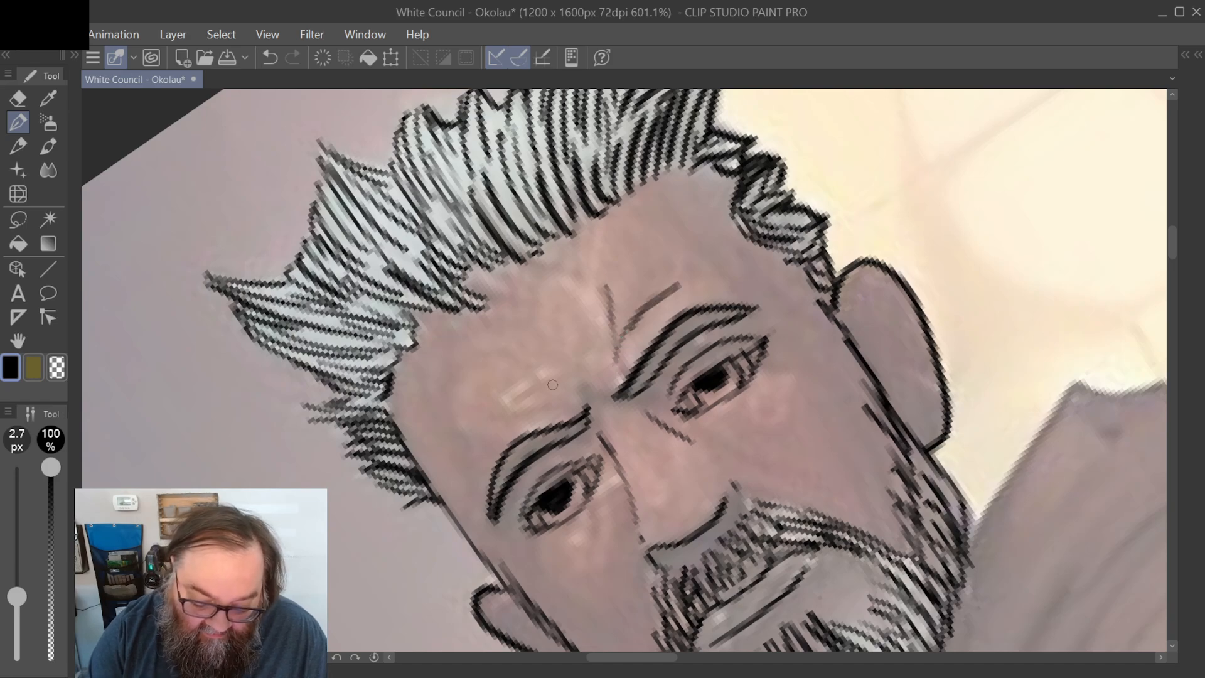
pyautogui.moveTo(611, 357); pyautogui.dragTo(486, 432)
pyautogui.moveTo(590, 330)
pyautogui.mouseDown()
pyautogui.moveTo(498, 403)
pyautogui.moveTo(574, 337)
pyautogui.mouseUp()
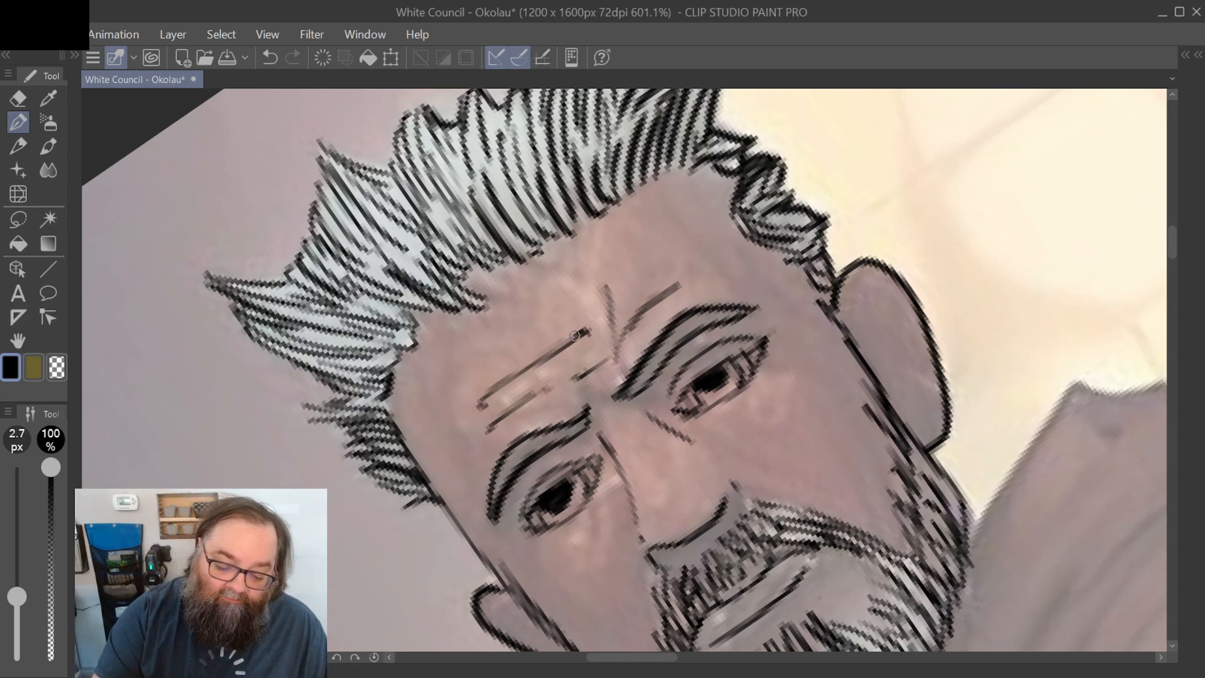
# Step: Add short hair strands along the front hairline, forming a pointed tuft at its centre, and darken the hair above it
pyautogui.hotkey('ctrl', 'shift', 'r')
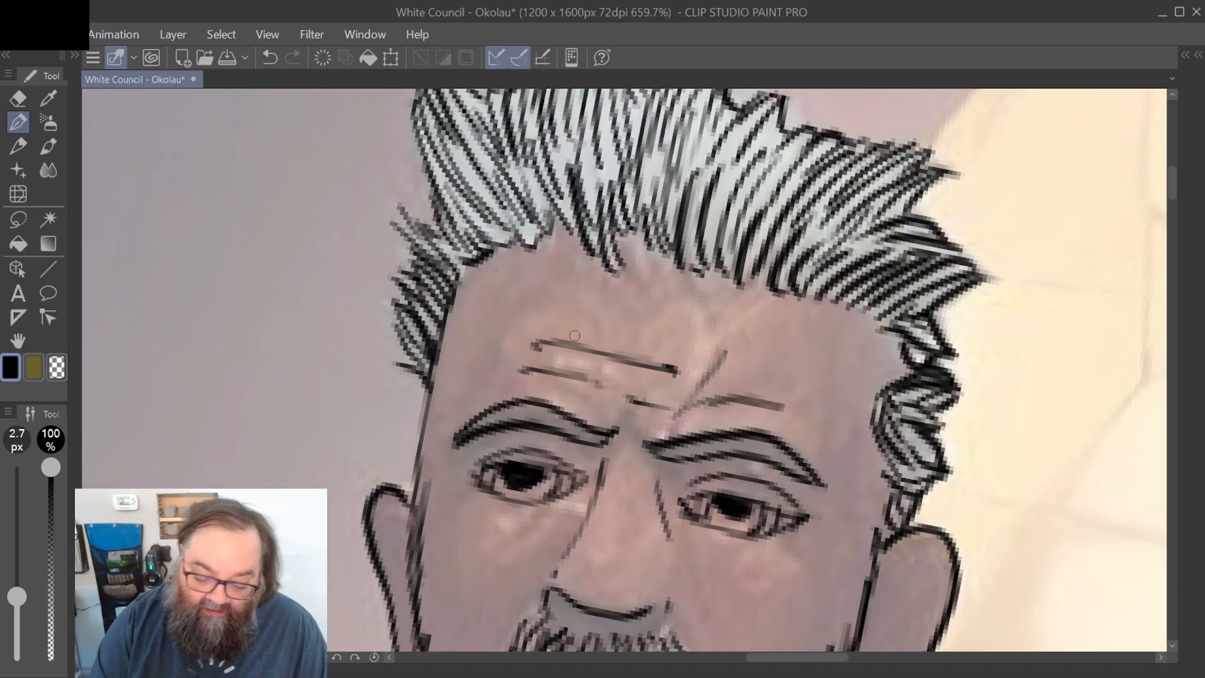
pyautogui.moveTo(784, 242); pyautogui.dragTo(716, 314)
pyautogui.moveTo(728, 220)
pyautogui.mouseDown()
pyautogui.moveTo(712, 307)
pyautogui.moveTo(697, 279)
pyautogui.mouseUp()
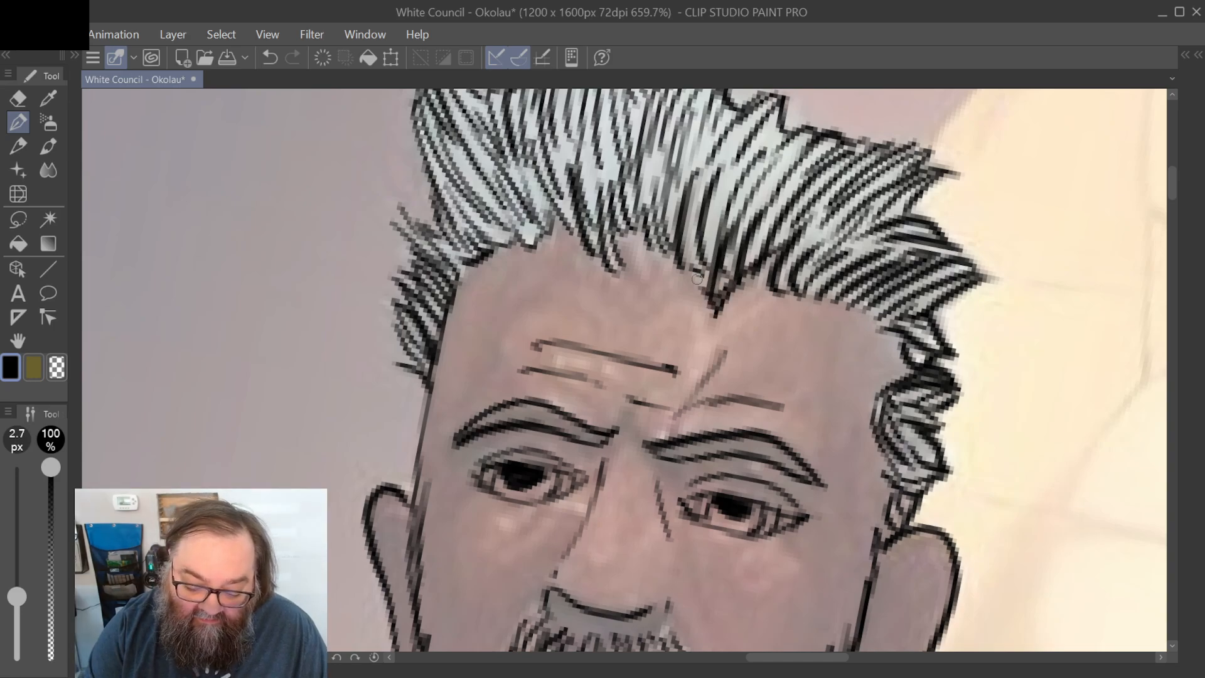
pyautogui.moveTo(685, 233)
pyautogui.mouseDown()
pyautogui.moveTo(713, 305)
pyautogui.moveTo(660, 286)
pyautogui.mouseUp()
pyautogui.moveTo(635, 213); pyautogui.dragTo(647, 273)
pyautogui.moveTo(625, 210)
pyautogui.mouseDown()
pyautogui.moveTo(637, 274)
pyautogui.moveTo(622, 274)
pyautogui.mouseUp()
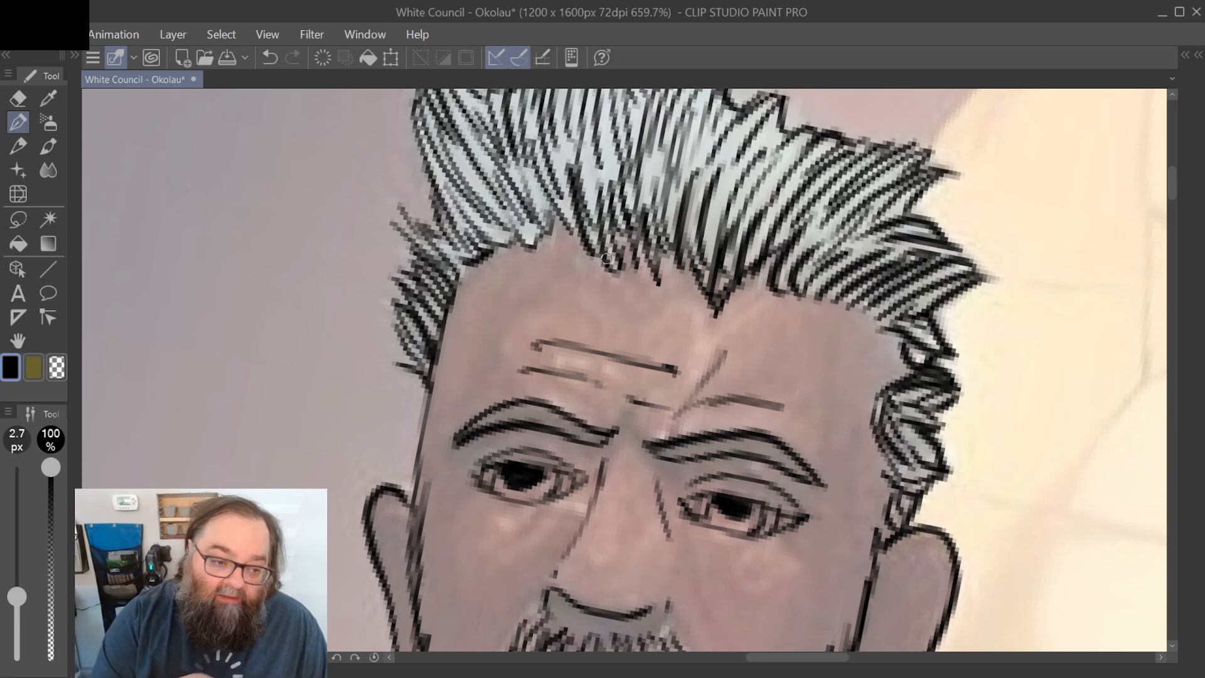
pyautogui.moveTo(788, 144); pyautogui.dragTo(742, 201)
pyautogui.moveTo(741, 143); pyautogui.dragTo(713, 208)
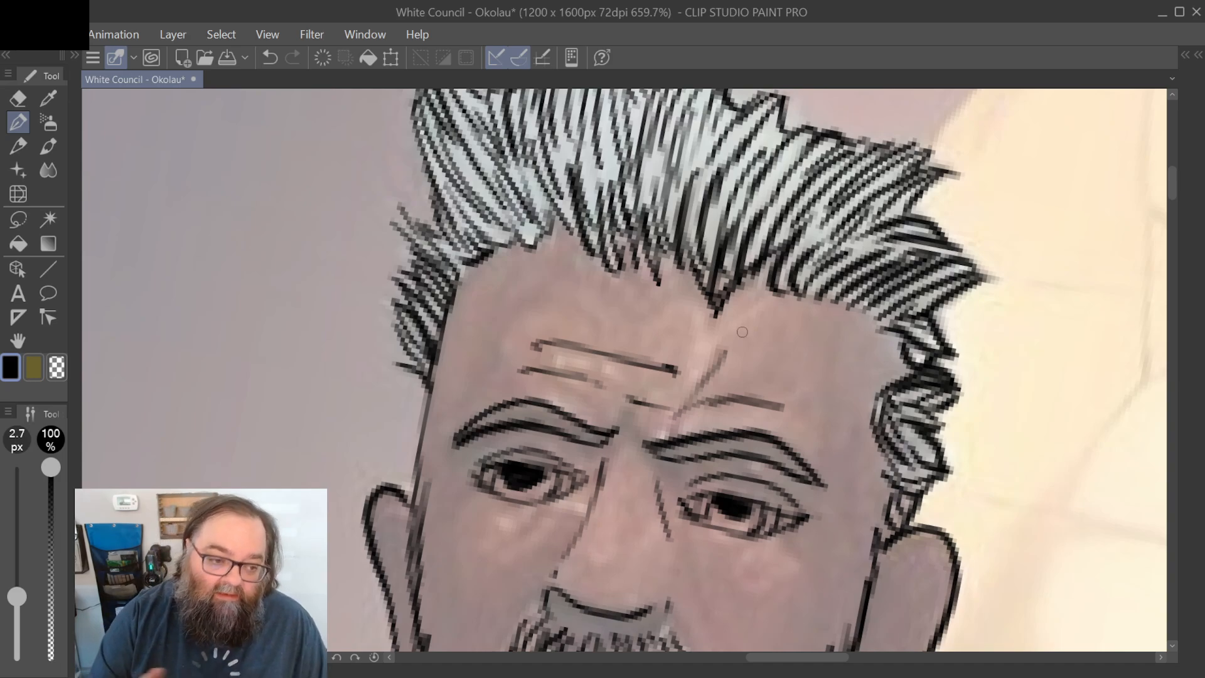
# Step: Draw the inner fold lines of both ears, darkening the inner contour of the ear on the right side of the face
pyautogui.scroll(-3, 743, 331)
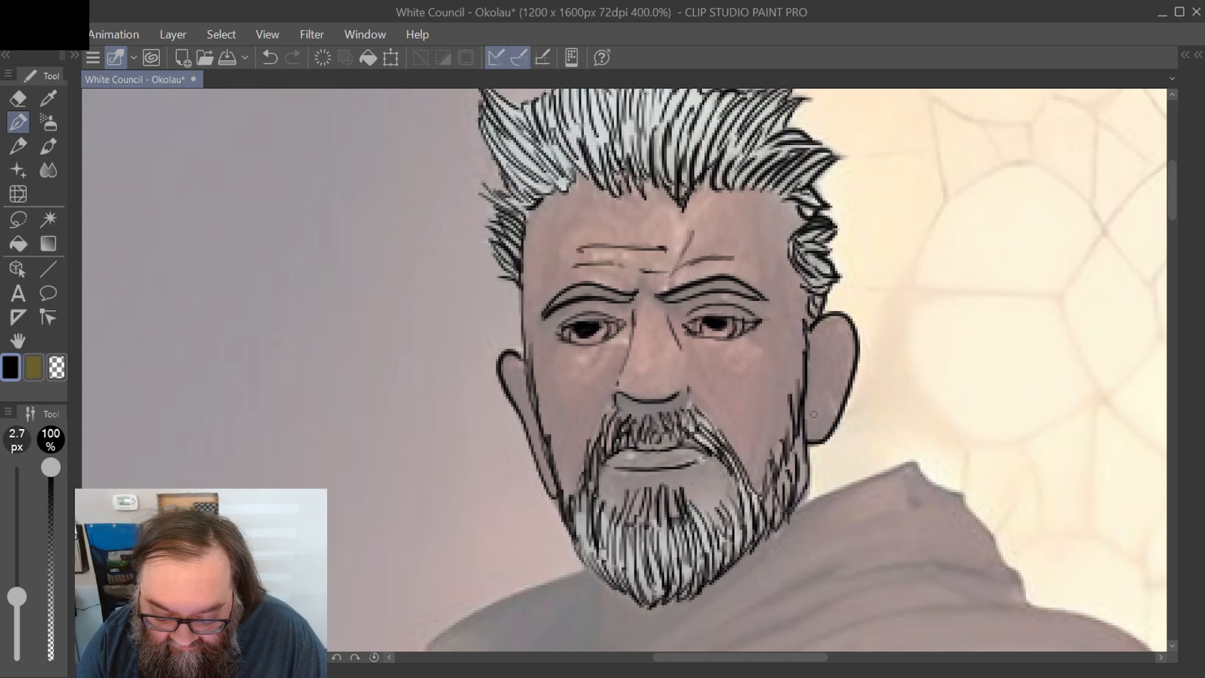
pyautogui.moveTo(817, 412); pyautogui.dragTo(834, 395)
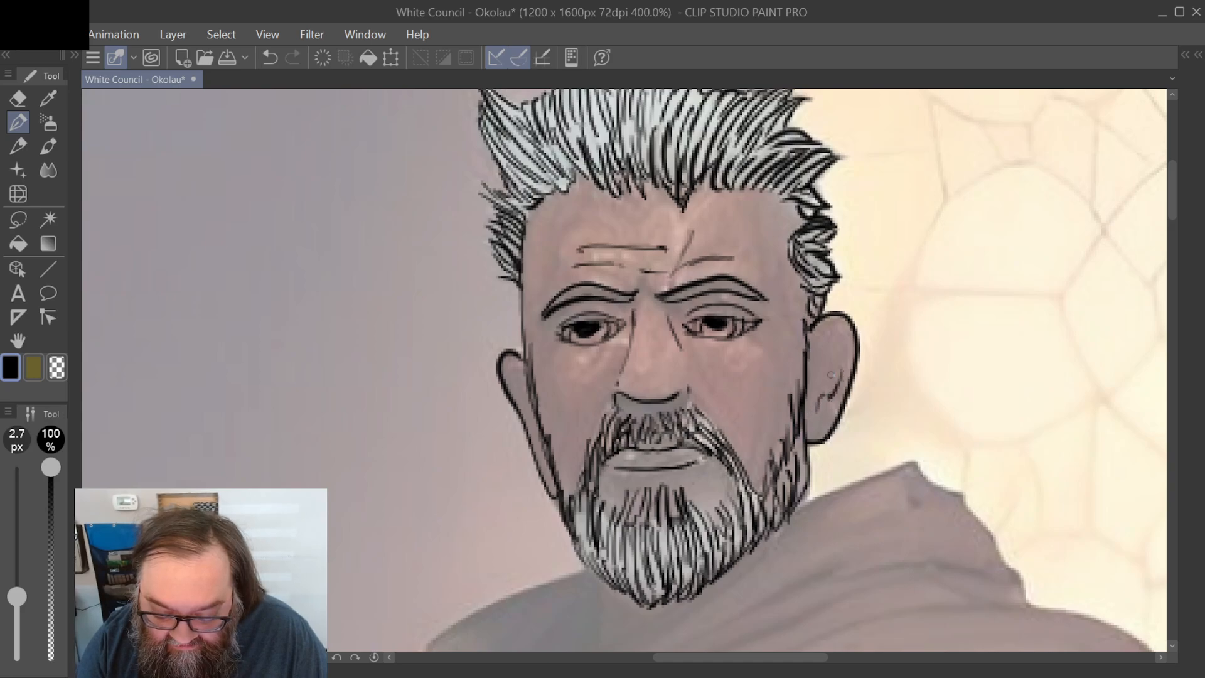
pyautogui.moveTo(846, 345)
pyautogui.mouseDown()
pyautogui.moveTo(840, 327)
pyautogui.moveTo(823, 334)
pyautogui.mouseUp()
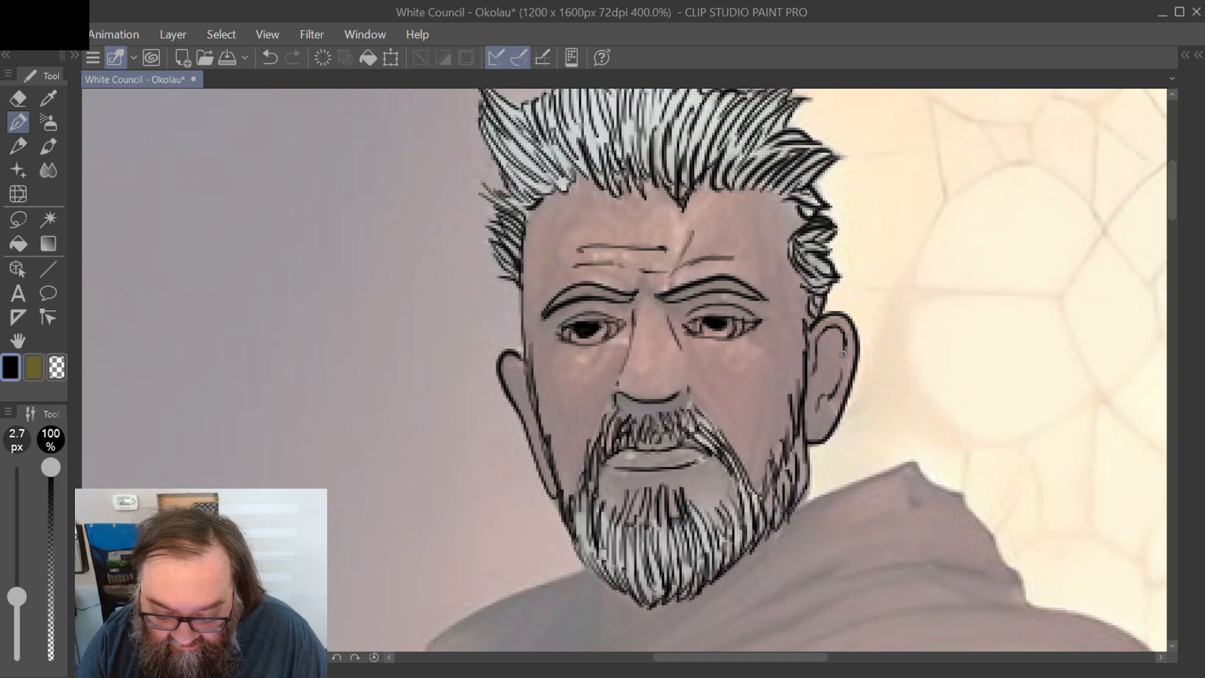
pyautogui.scroll(1, 843, 354)
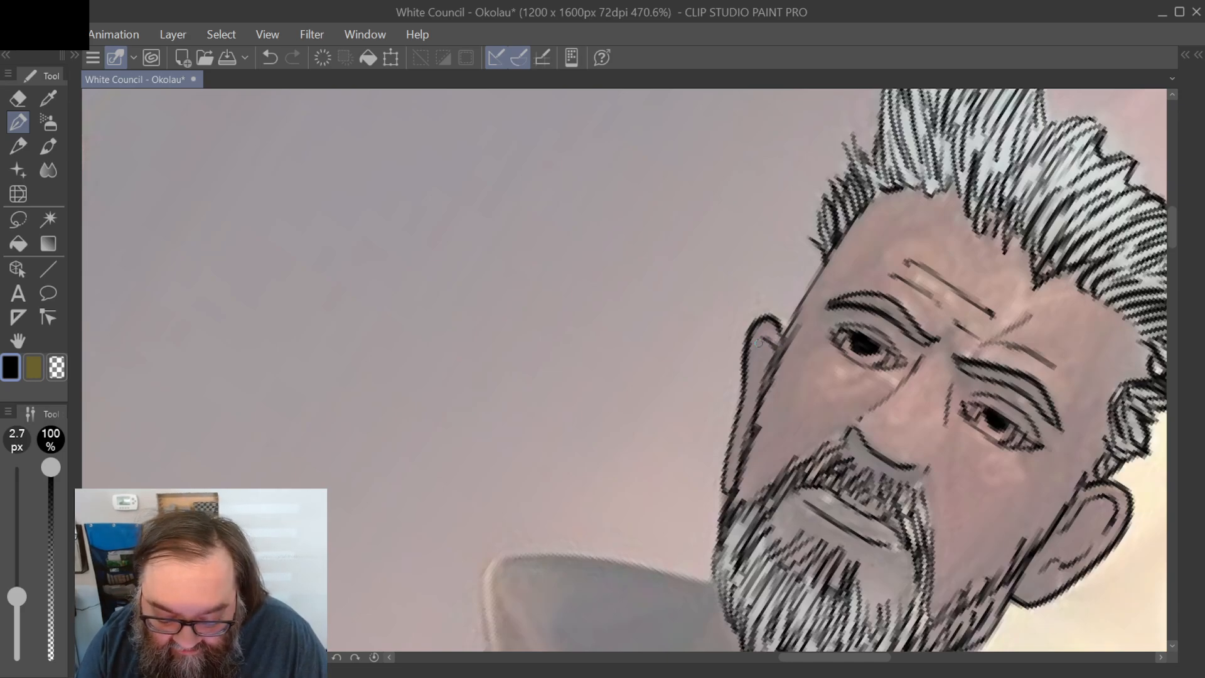
pyautogui.moveTo(758, 346); pyautogui.dragTo(743, 415)
pyautogui.moveTo(740, 457); pyautogui.dragTo(741, 441)
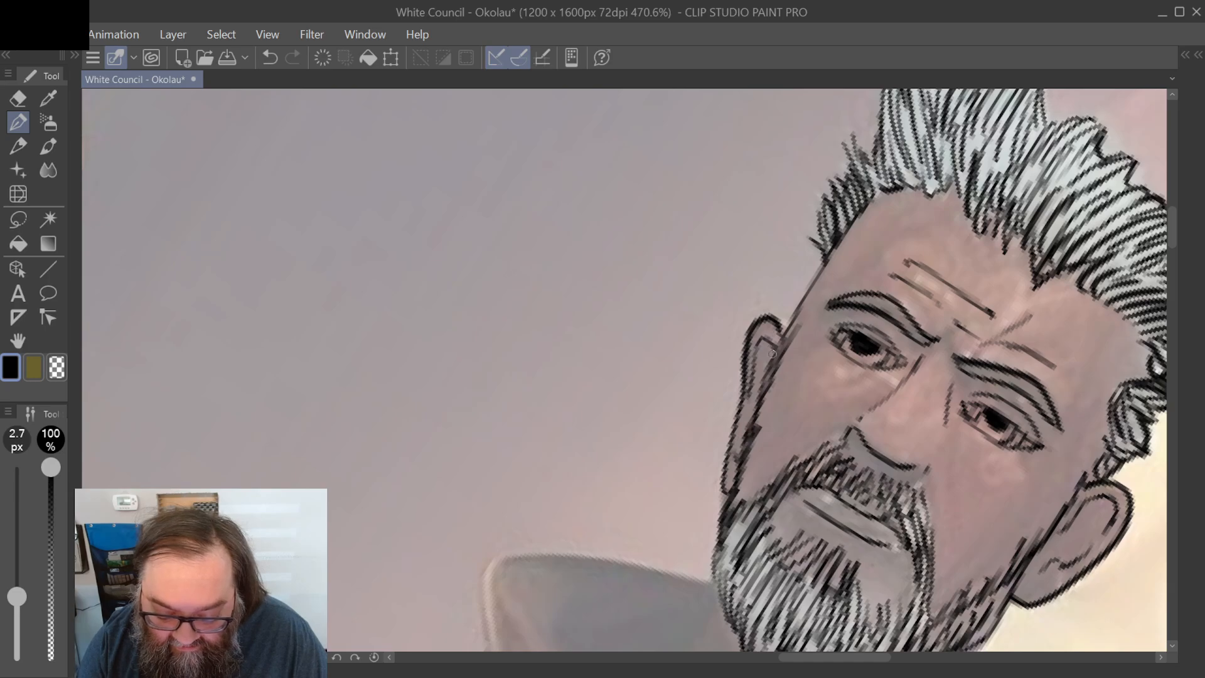
pyautogui.hotkey('ctrl', '-')
pyautogui.hotkey('ctrl', '@')
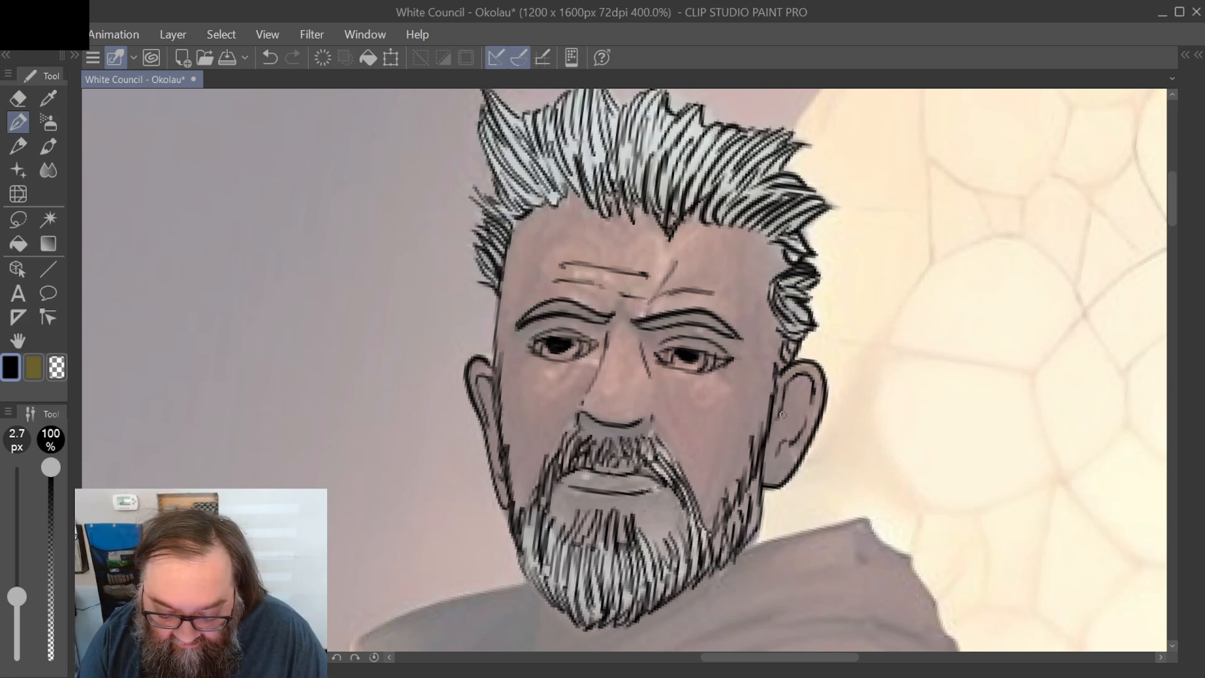
pyautogui.moveTo(777, 428)
pyautogui.mouseDown()
pyautogui.moveTo(790, 435)
pyautogui.moveTo(766, 451)
pyautogui.moveTo(808, 423)
pyautogui.moveTo(810, 394)
pyautogui.mouseUp()
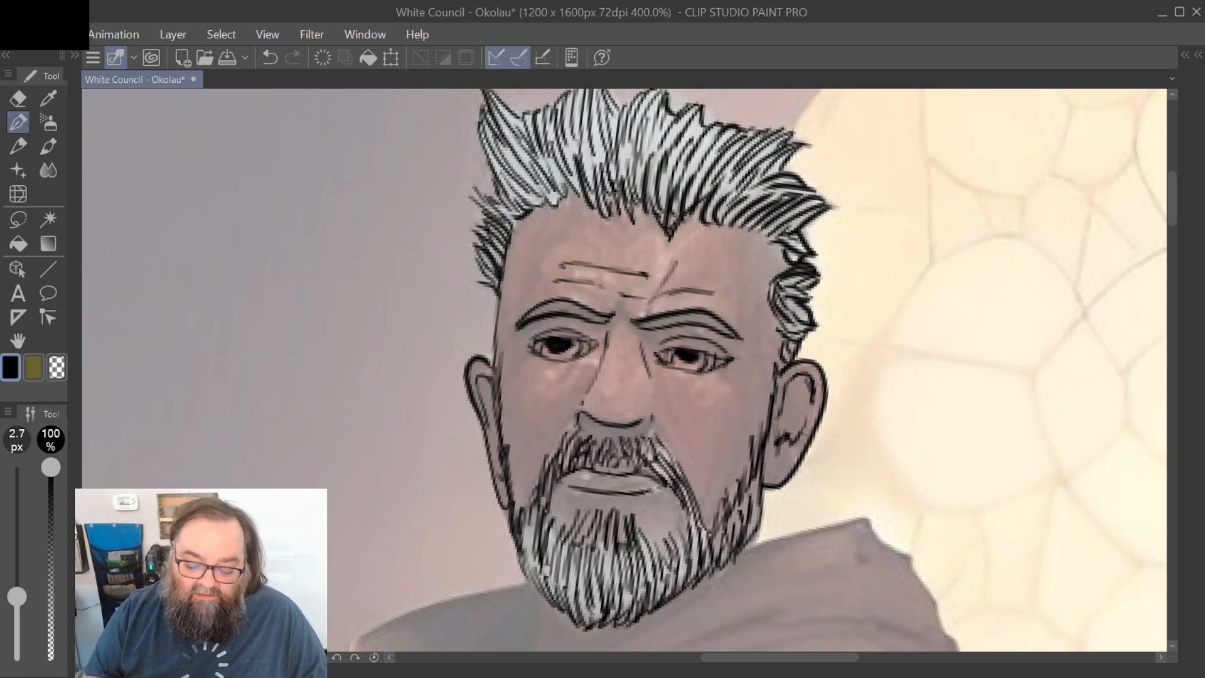
# Step: Draw the front edge of the cloak's hood as a double line running diagonally down from beneath the beard
pyautogui.scroll(-1, 625, 369)
pyautogui.scroll(1, 624, 370)
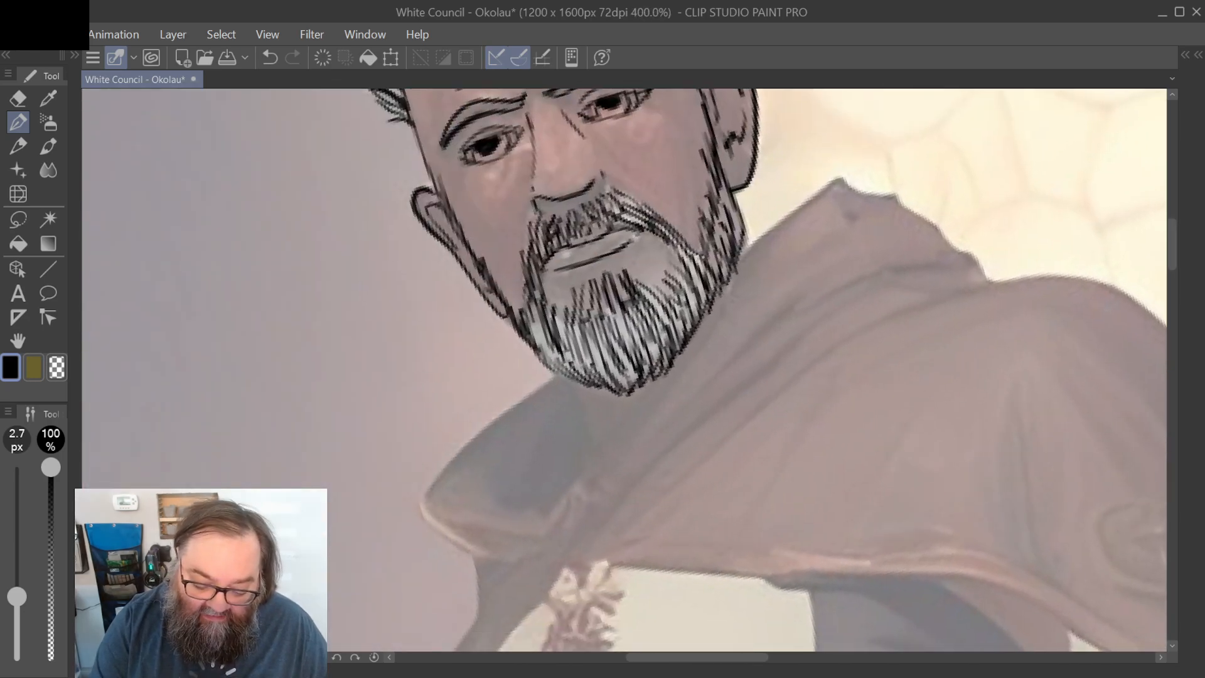
pyautogui.scroll(1, 624, 370)
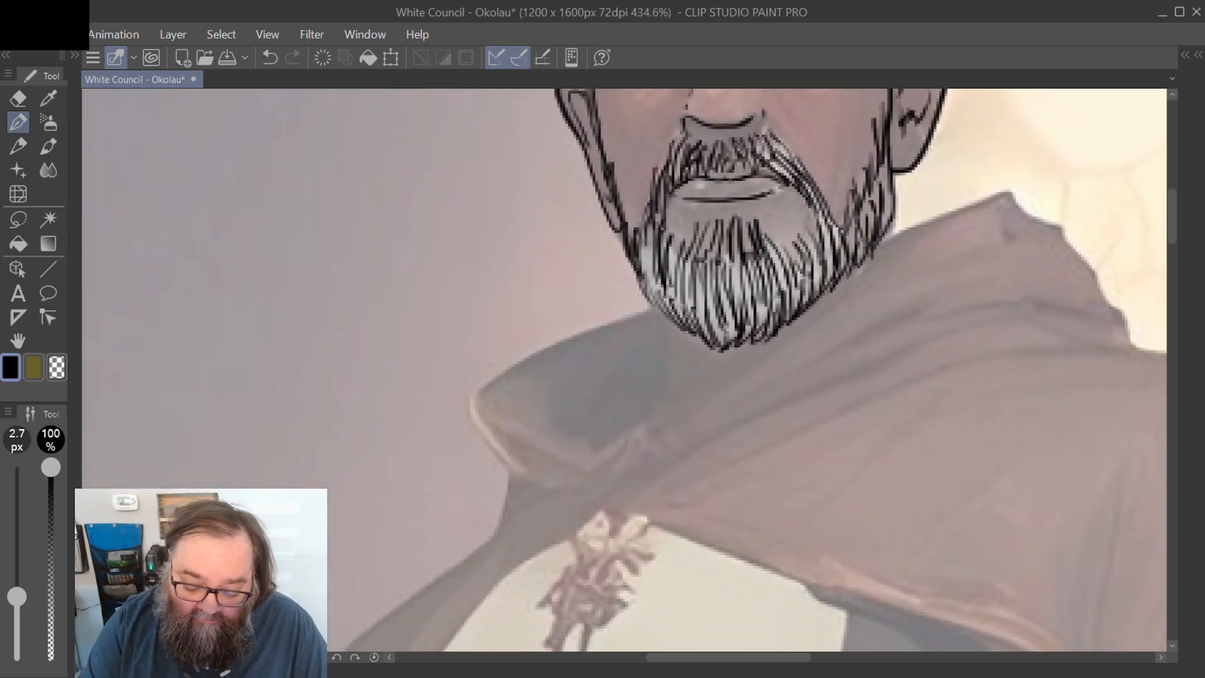
pyautogui.moveTo(603, 446)
pyautogui.mouseDown()
pyautogui.moveTo(769, 347)
pyautogui.moveTo(811, 316)
pyautogui.mouseUp()
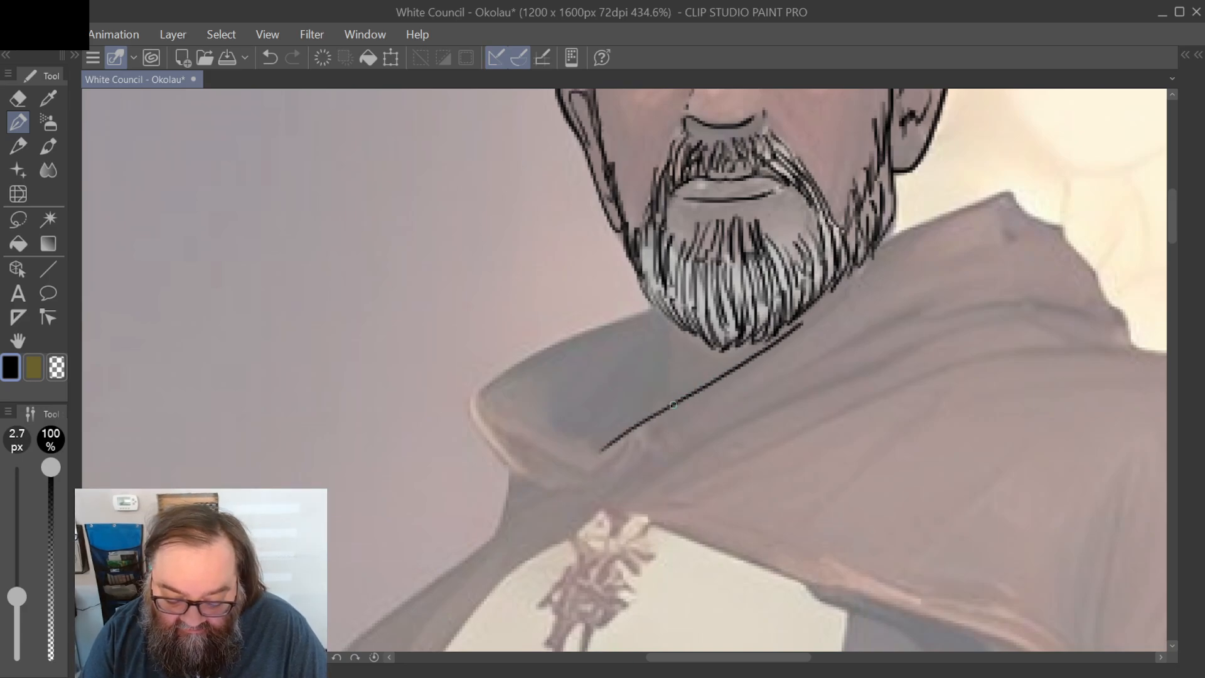
pyautogui.moveTo(741, 347); pyautogui.dragTo(600, 450)
# Step: Outline the top of the hood from the side of the beard over its peak to where it meets the shoulder
pyautogui.scroll(-1, 625, 370)
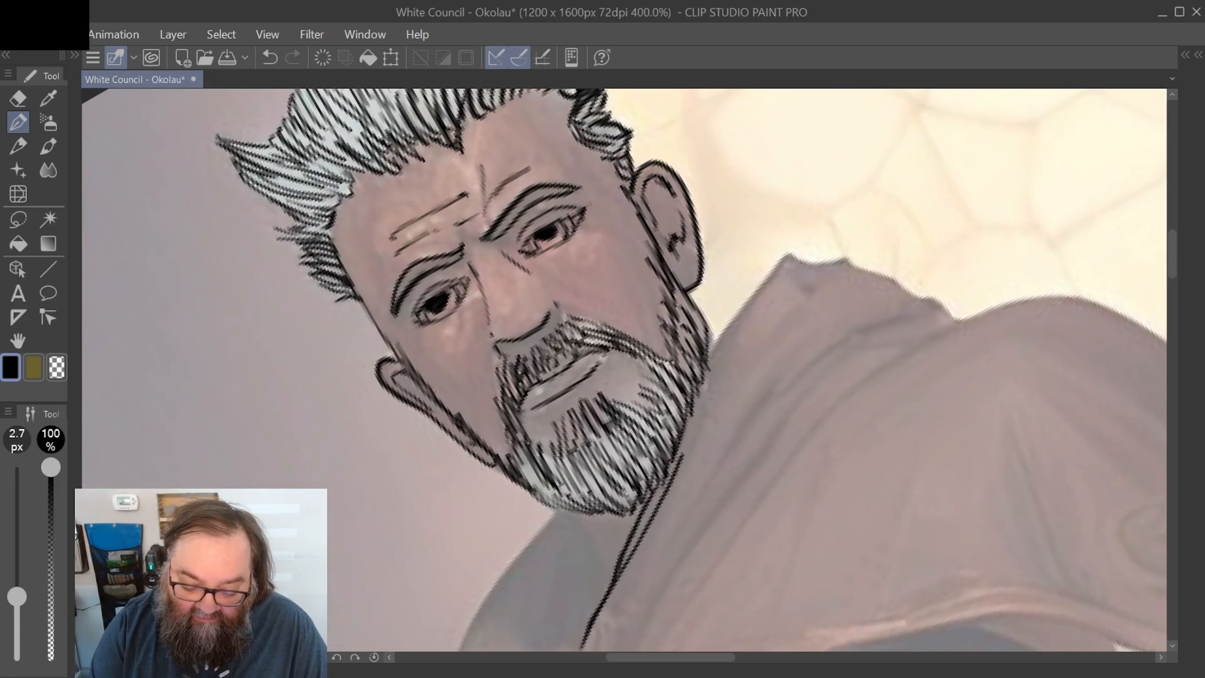
pyautogui.moveTo(711, 354)
pyautogui.mouseDown()
pyautogui.moveTo(790, 257)
pyautogui.moveTo(856, 266)
pyautogui.mouseUp()
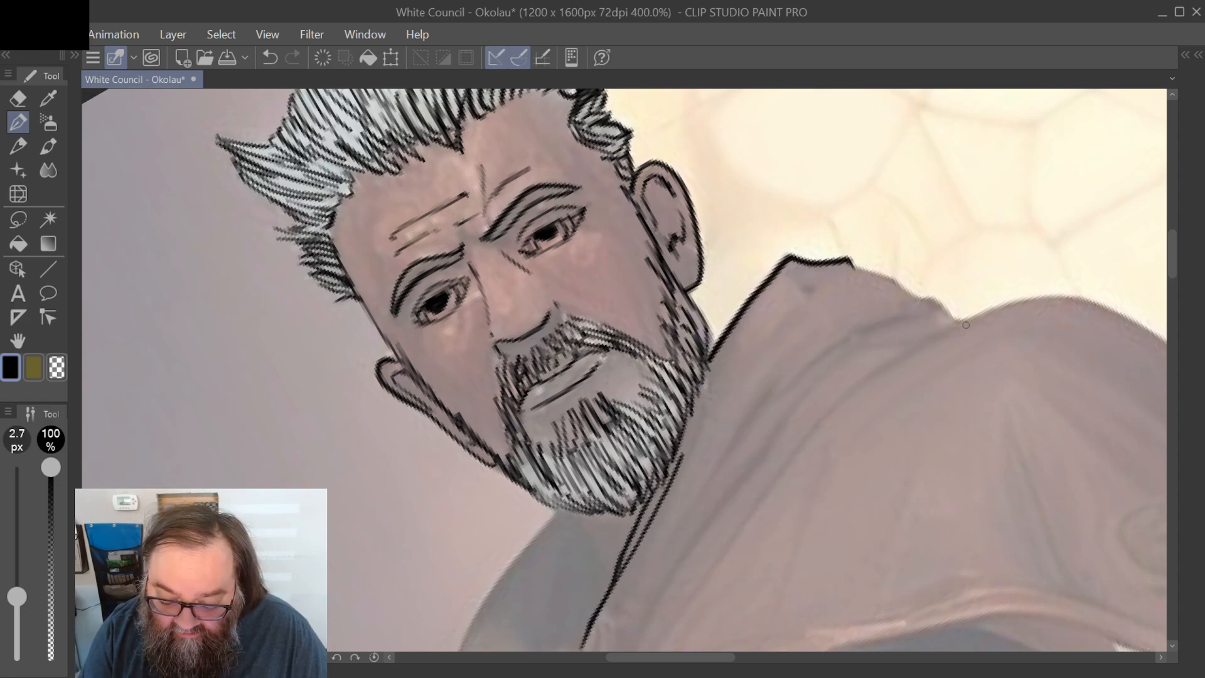
pyautogui.moveTo(969, 321)
pyautogui.mouseDown()
pyautogui.moveTo(940, 302)
pyautogui.moveTo(847, 266)
pyautogui.mouseUp()
# Step: Outline the hood's collar flap on the left side of the neck, add its inner rim lines, and draw the neck line under the beard
pyautogui.scroll(-3, 836, 269)
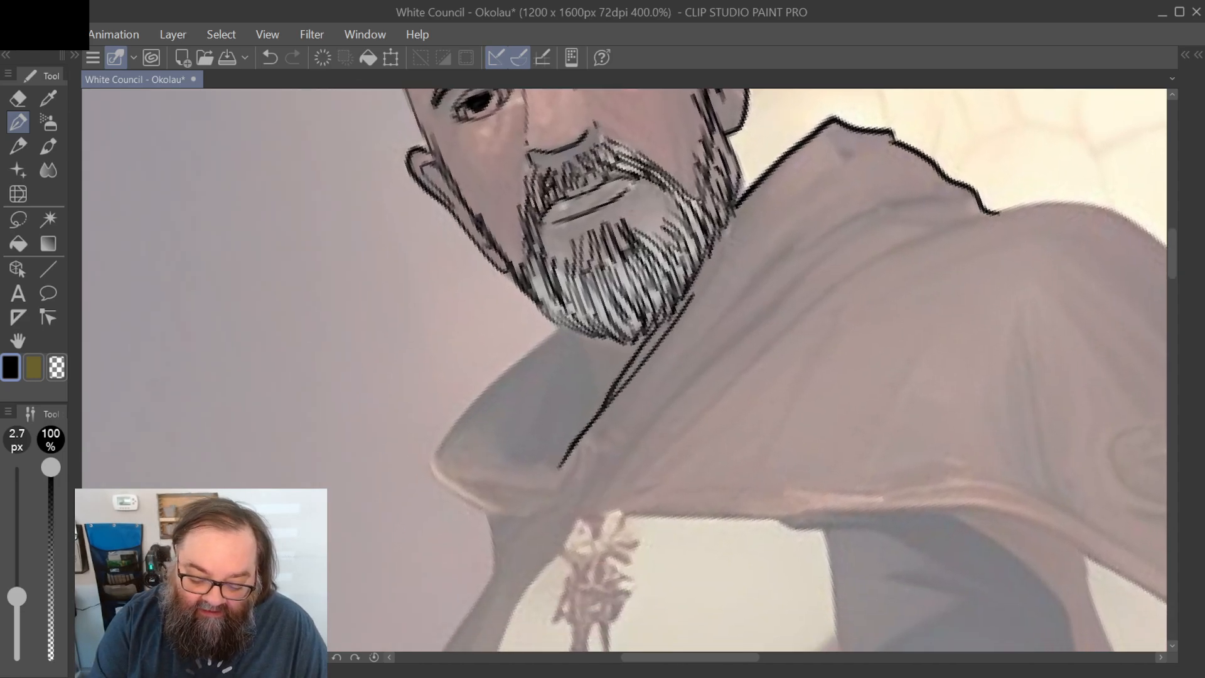
pyautogui.hscroll(-3, 835, 268)
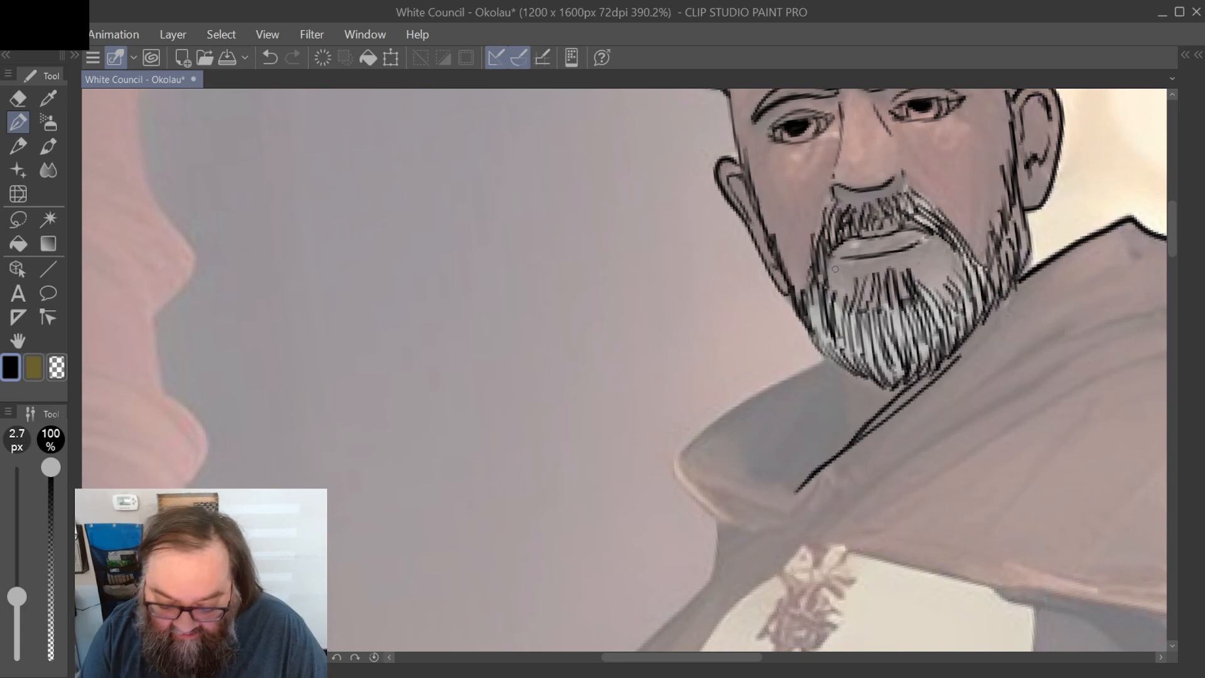
pyautogui.moveTo(831, 356)
pyautogui.mouseDown()
pyautogui.moveTo(758, 390)
pyautogui.moveTo(689, 442)
pyautogui.moveTo(677, 474)
pyautogui.moveTo(717, 519)
pyautogui.mouseUp()
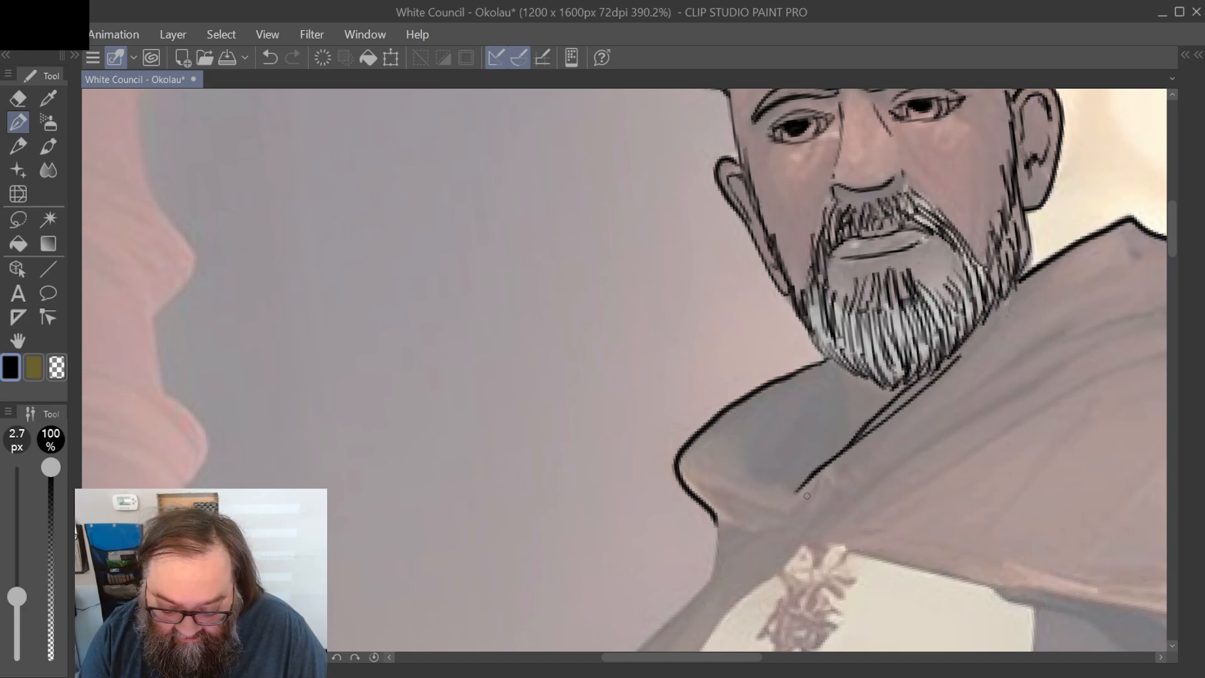
pyautogui.moveTo(794, 492)
pyautogui.mouseDown()
pyautogui.moveTo(782, 489)
pyautogui.moveTo(799, 510)
pyautogui.moveTo(785, 516)
pyautogui.moveTo(719, 497)
pyautogui.moveTo(680, 450)
pyautogui.mouseUp()
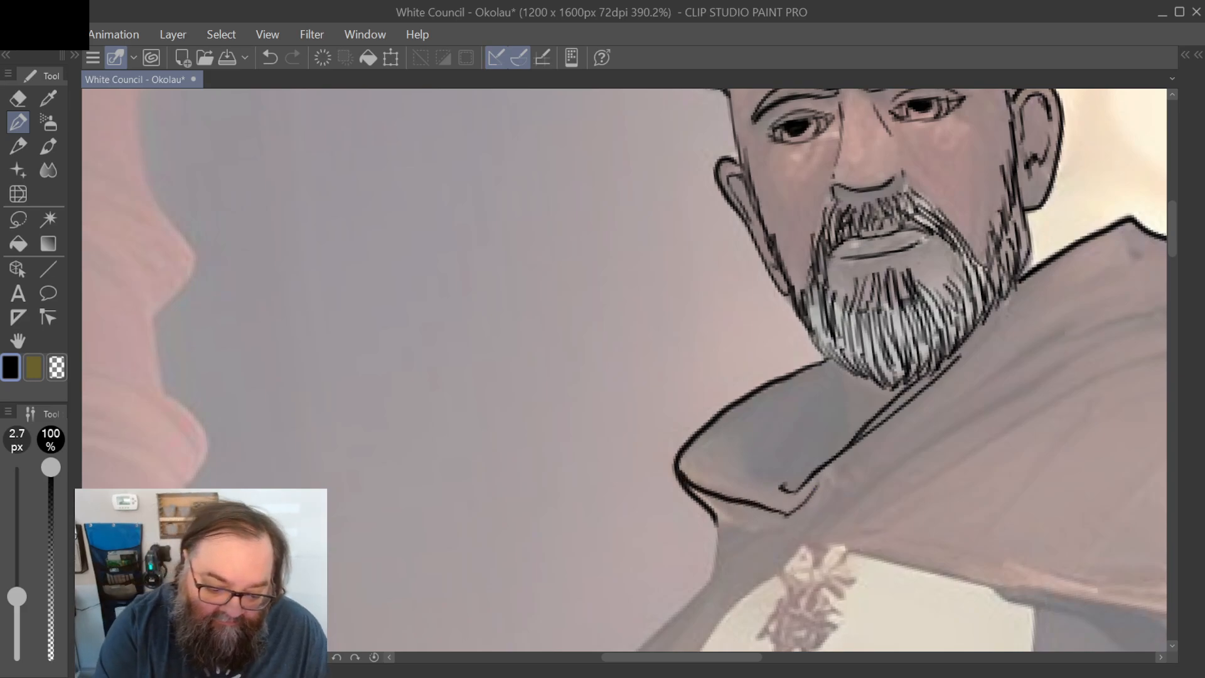
pyautogui.click(270, 57)
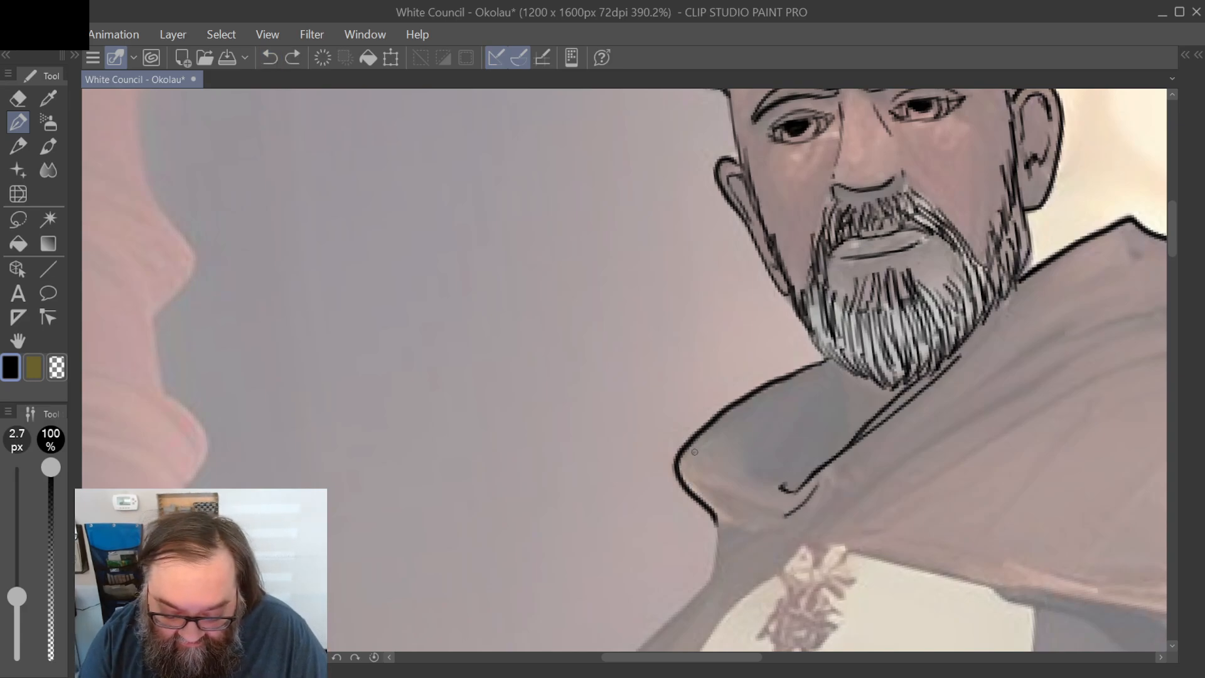
pyautogui.moveTo(694, 454)
pyautogui.mouseDown()
pyautogui.moveTo(745, 407)
pyautogui.moveTo(690, 460)
pyautogui.moveTo(710, 489)
pyautogui.moveTo(804, 490)
pyautogui.moveTo(768, 503)
pyautogui.moveTo(705, 494)
pyautogui.moveTo(737, 519)
pyautogui.mouseUp()
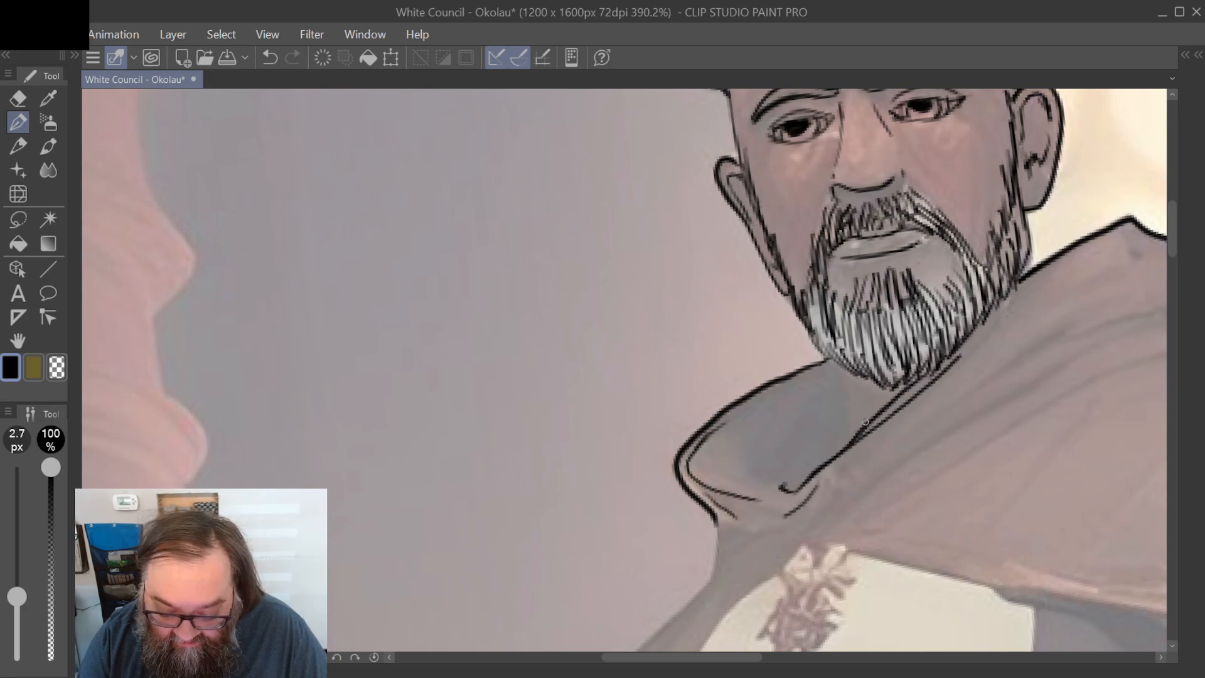
pyautogui.moveTo(845, 372)
pyautogui.mouseDown()
pyautogui.moveTo(843, 452)
pyautogui.moveTo(842, 365)
pyautogui.mouseUp()
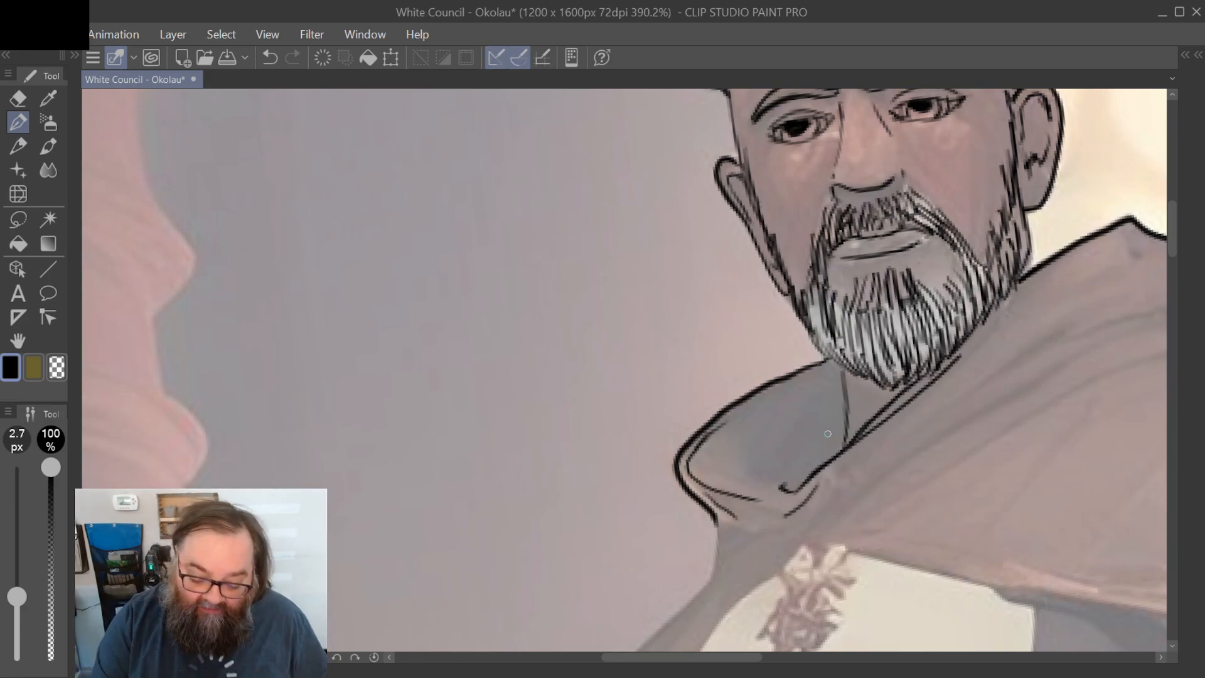
# Step: Draw long curved fold lines in the hood fabric, running from its upper edge by the shoulder down toward the chest
pyautogui.scroll(-1, 828, 434)
pyautogui.scroll(1, 828, 434)
pyautogui.scroll(-2, 828, 433)
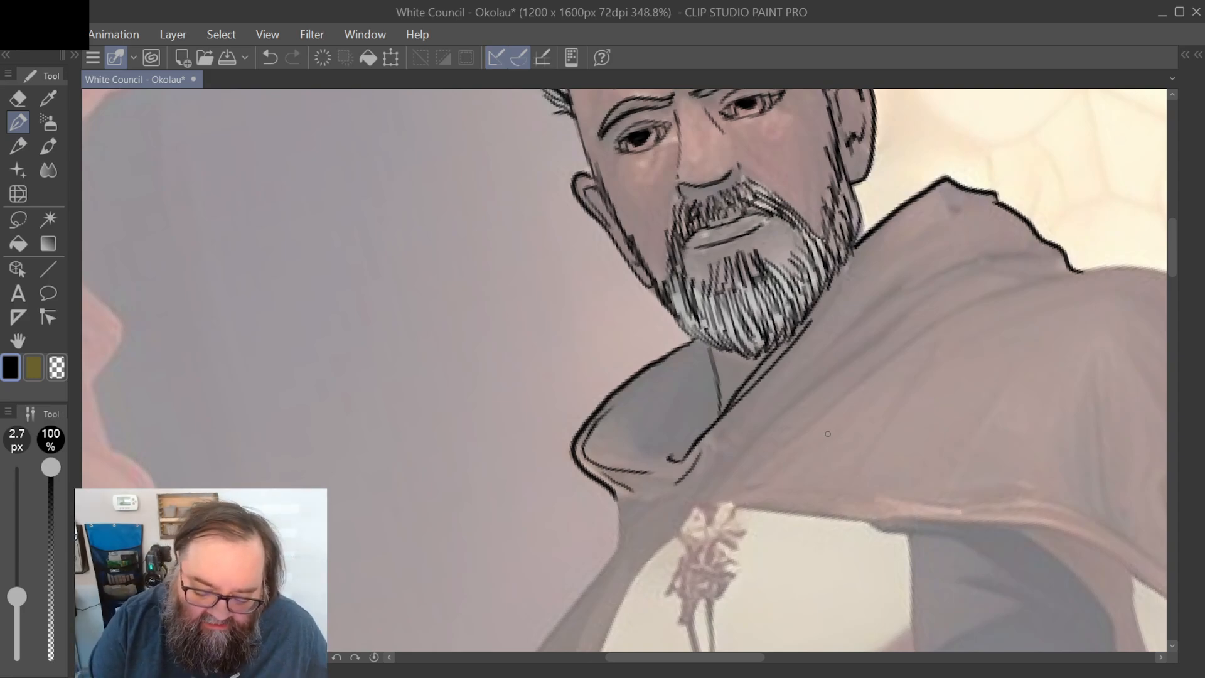
pyautogui.scroll(-2, 828, 434)
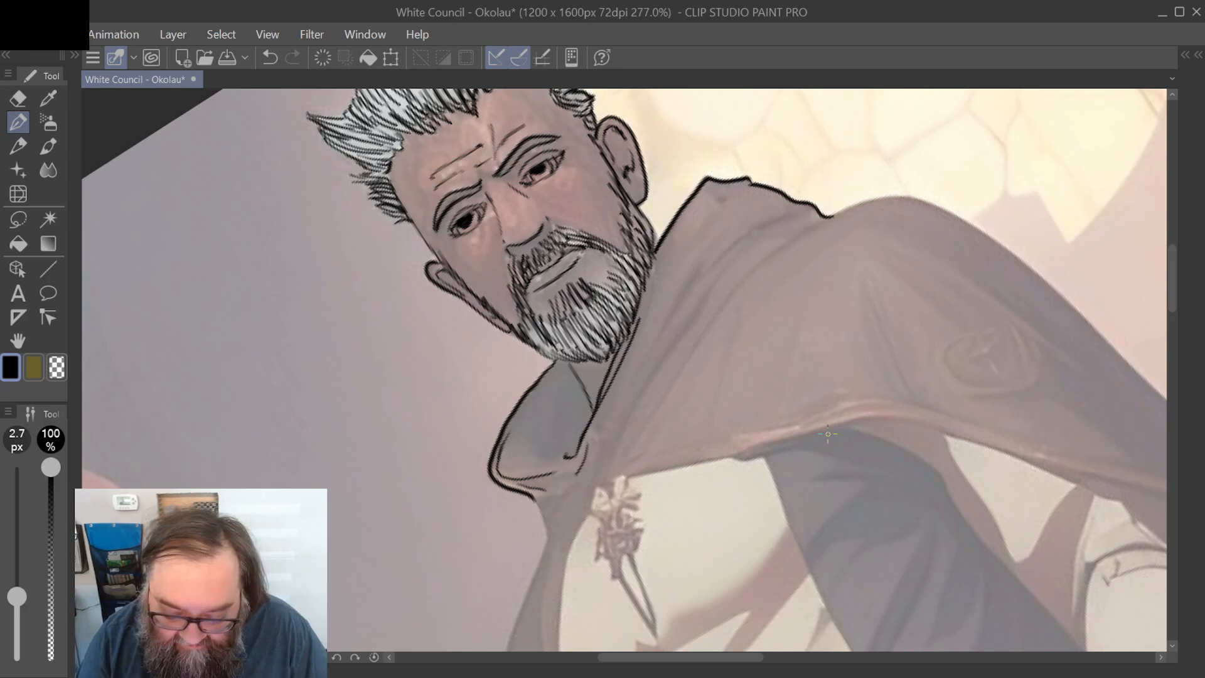
pyautogui.scroll(2, 828, 434)
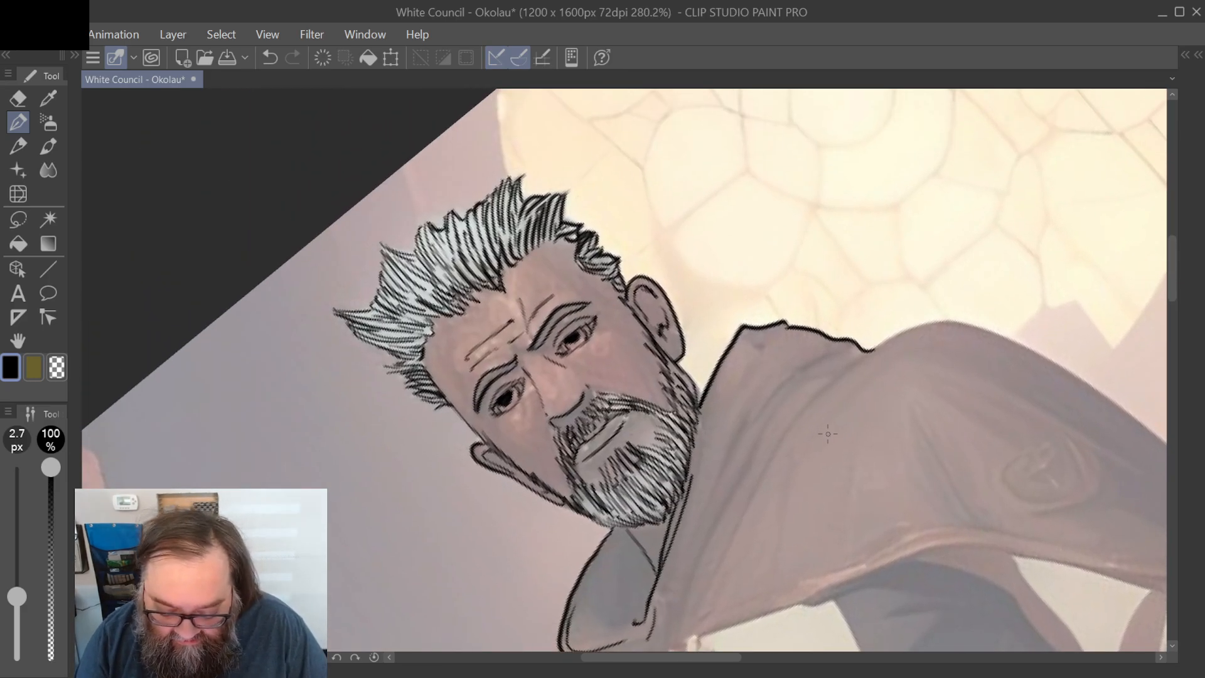
pyautogui.moveTo(699, 606)
pyautogui.mouseDown()
pyautogui.moveTo(801, 423)
pyautogui.moveTo(917, 325)
pyautogui.mouseUp()
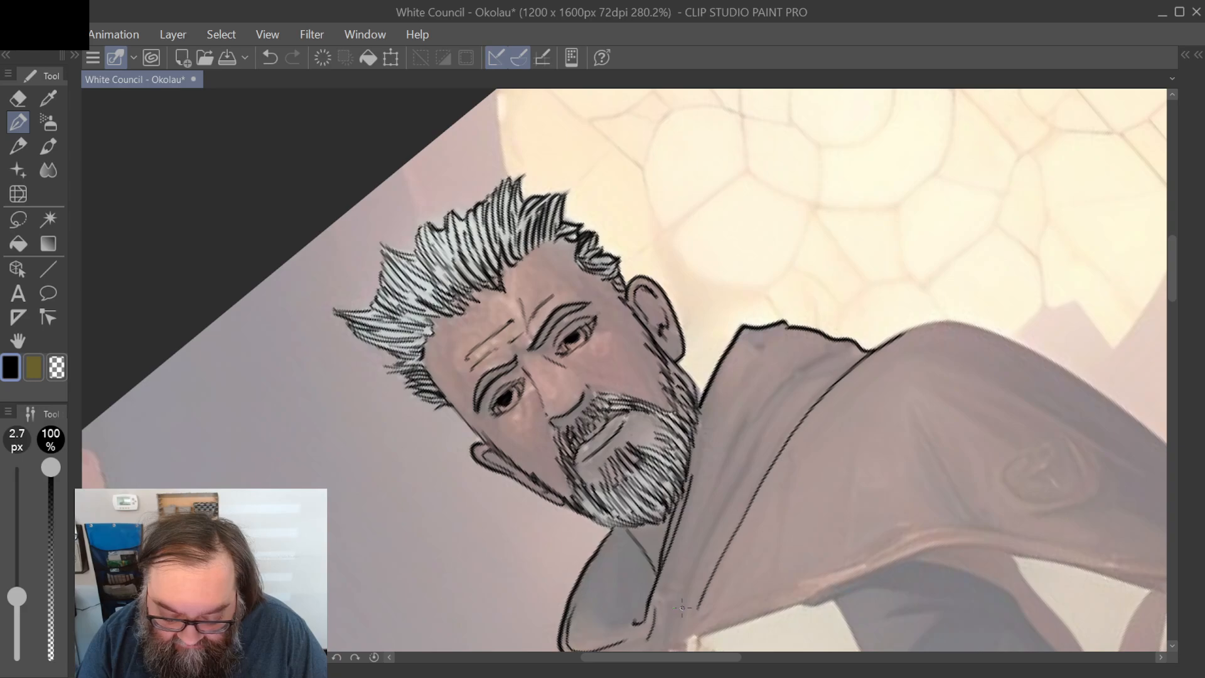
pyautogui.moveTo(682, 608)
pyautogui.mouseDown()
pyautogui.moveTo(769, 428)
pyautogui.moveTo(812, 379)
pyautogui.moveTo(854, 361)
pyautogui.mouseUp()
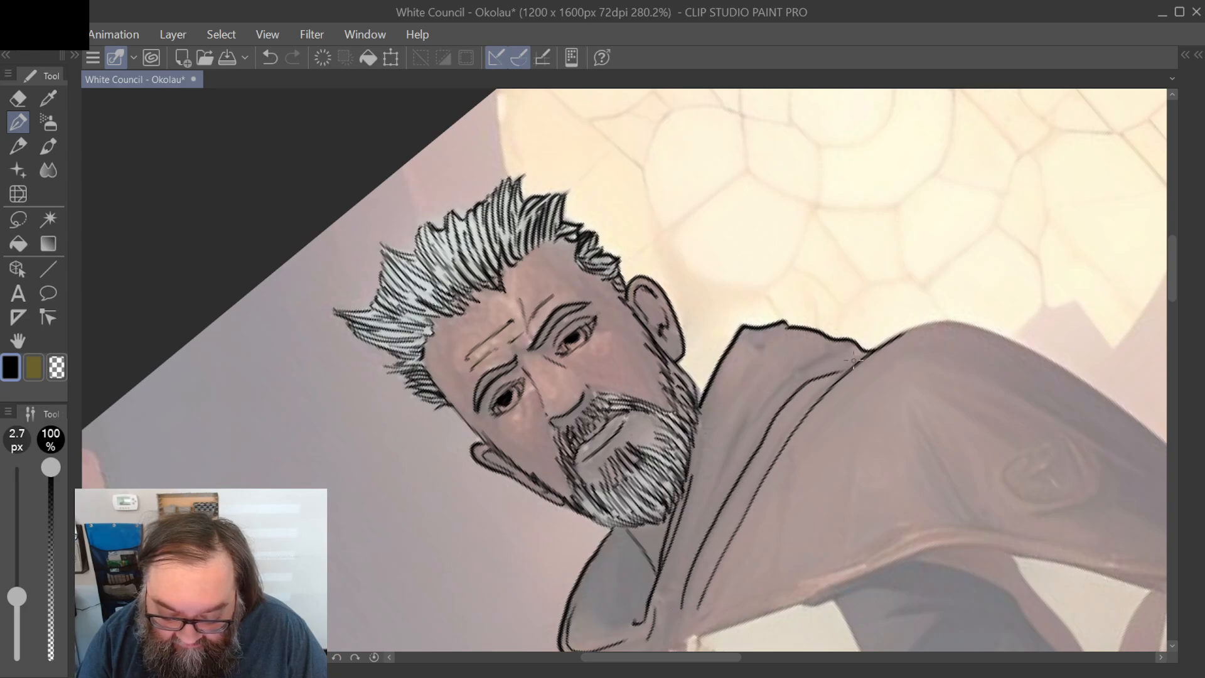
pyautogui.moveTo(708, 508); pyautogui.dragTo(763, 399)
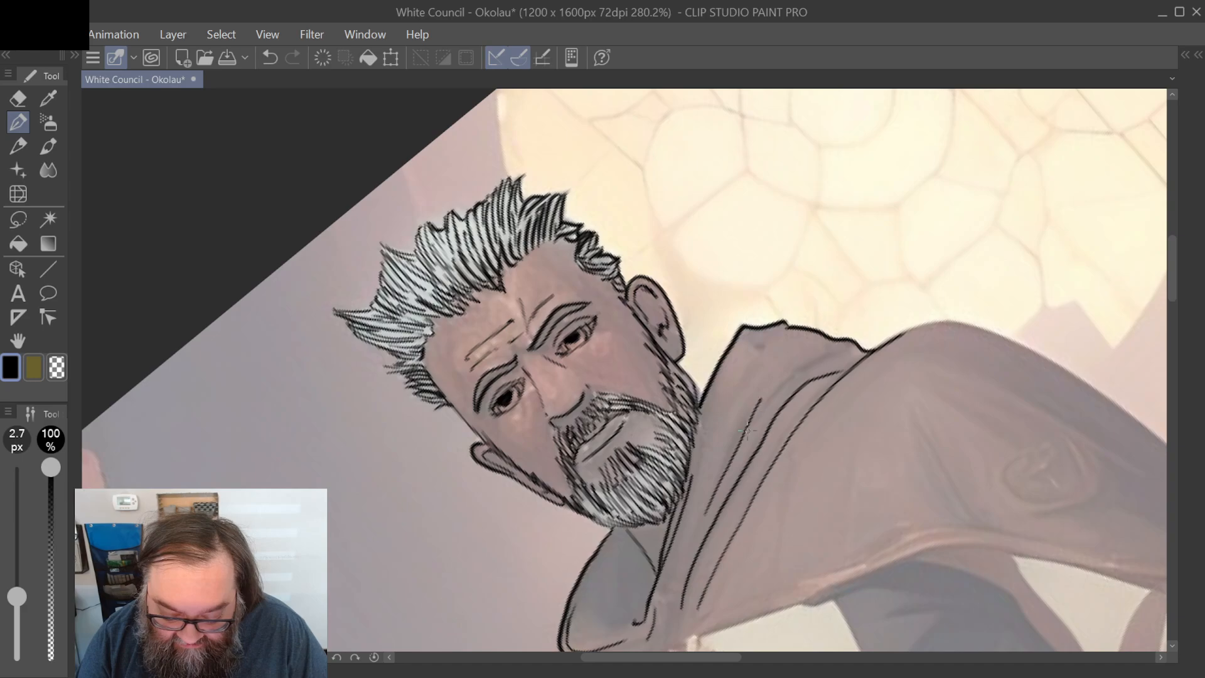
pyautogui.moveTo(742, 447)
pyautogui.mouseDown()
pyautogui.moveTo(787, 381)
pyautogui.moveTo(852, 342)
pyautogui.mouseUp()
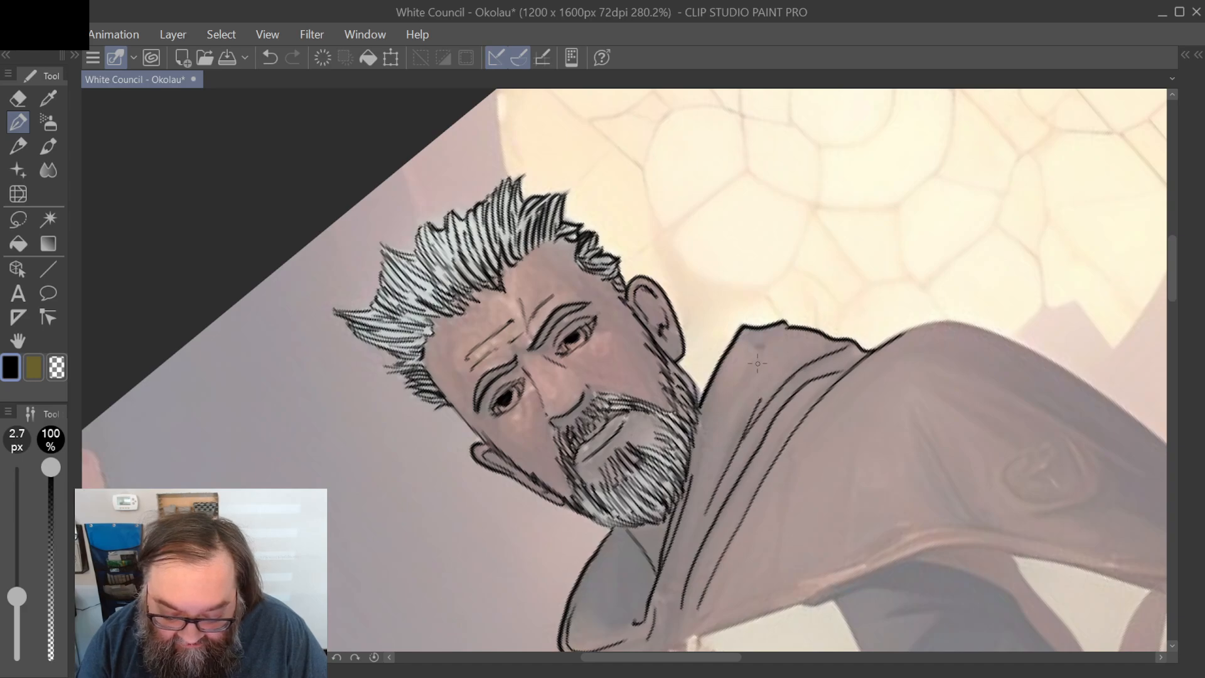
pyautogui.moveTo(727, 429); pyautogui.dragTo(776, 339)
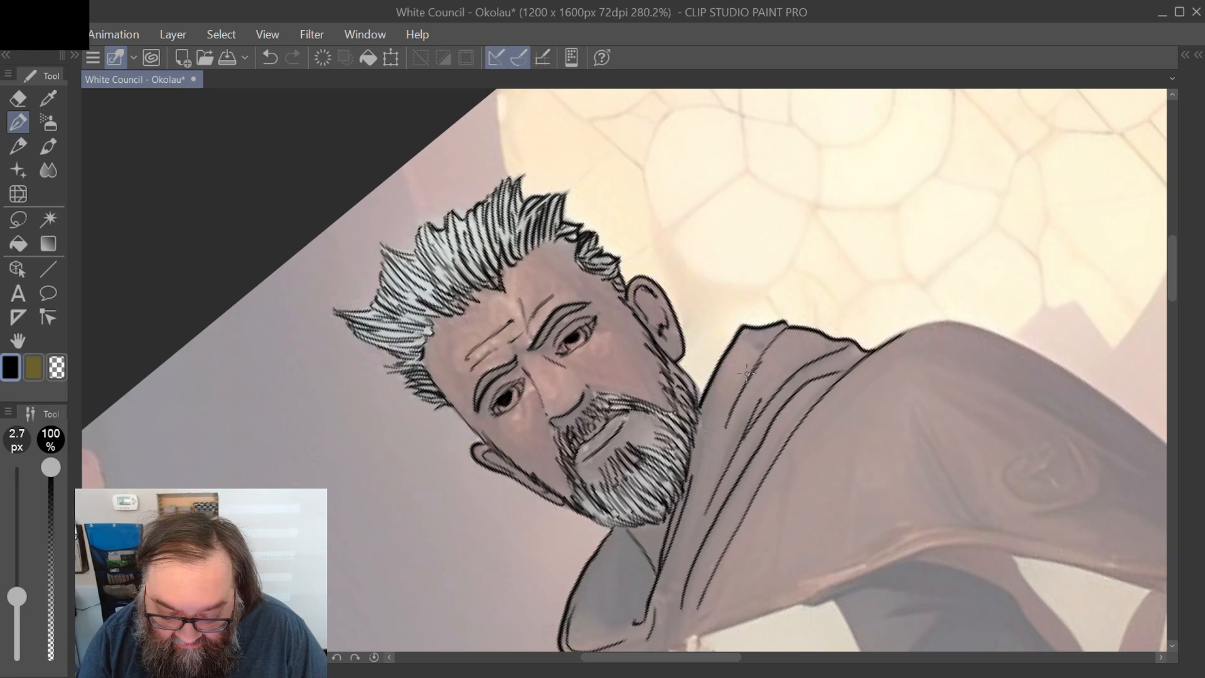
pyautogui.scroll(-3, 747, 374)
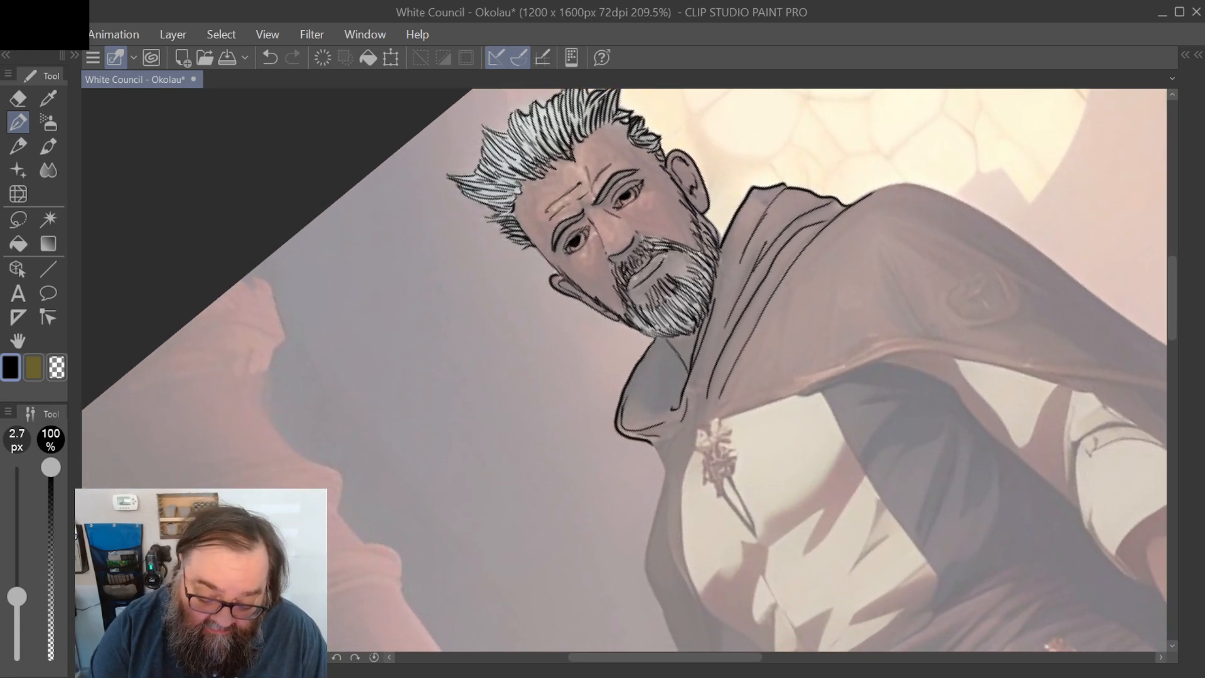
pyautogui.scroll(2, 732, 398)
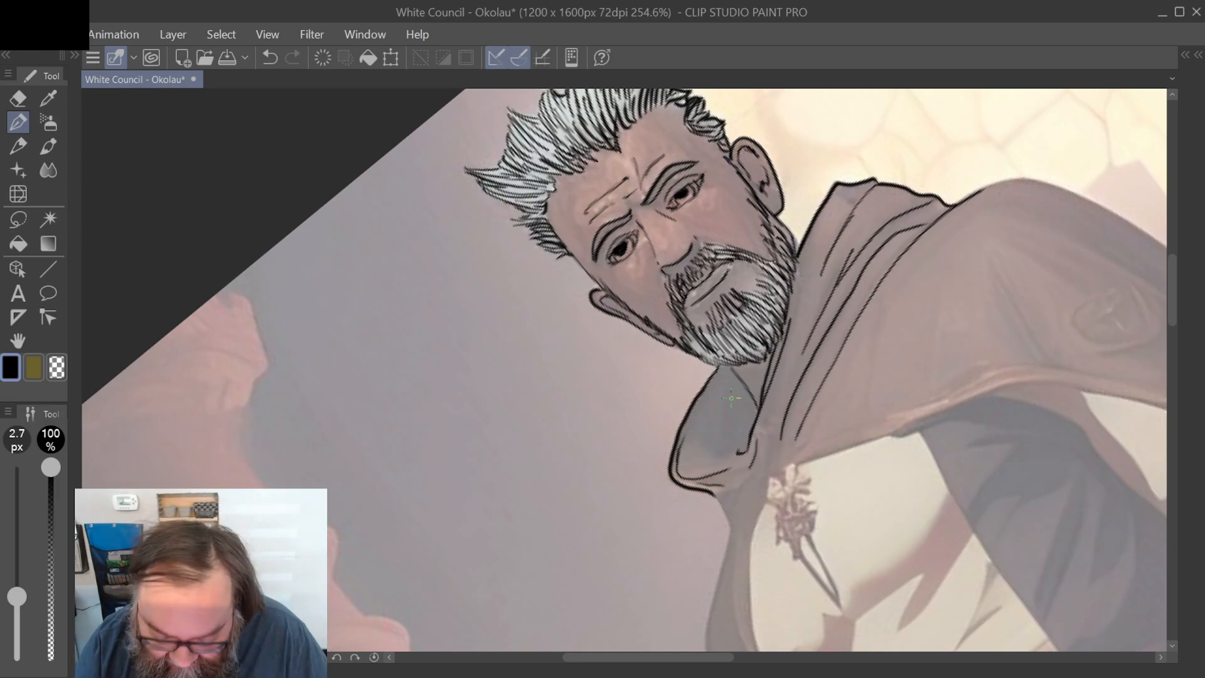
# Step: Outline the faceted gem of the cloak clasp below the collar as a closed angular shape
pyautogui.moveTo(775, 463); pyautogui.dragTo(765, 502)
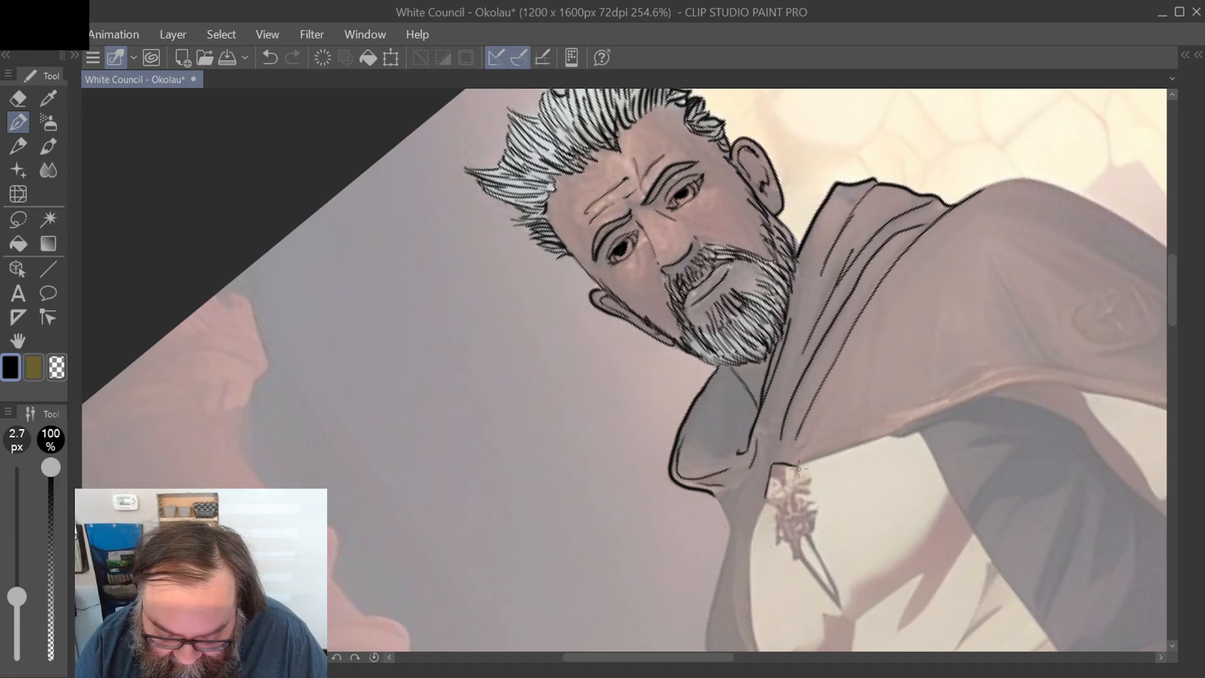
pyautogui.moveTo(766, 496); pyautogui.dragTo(788, 514)
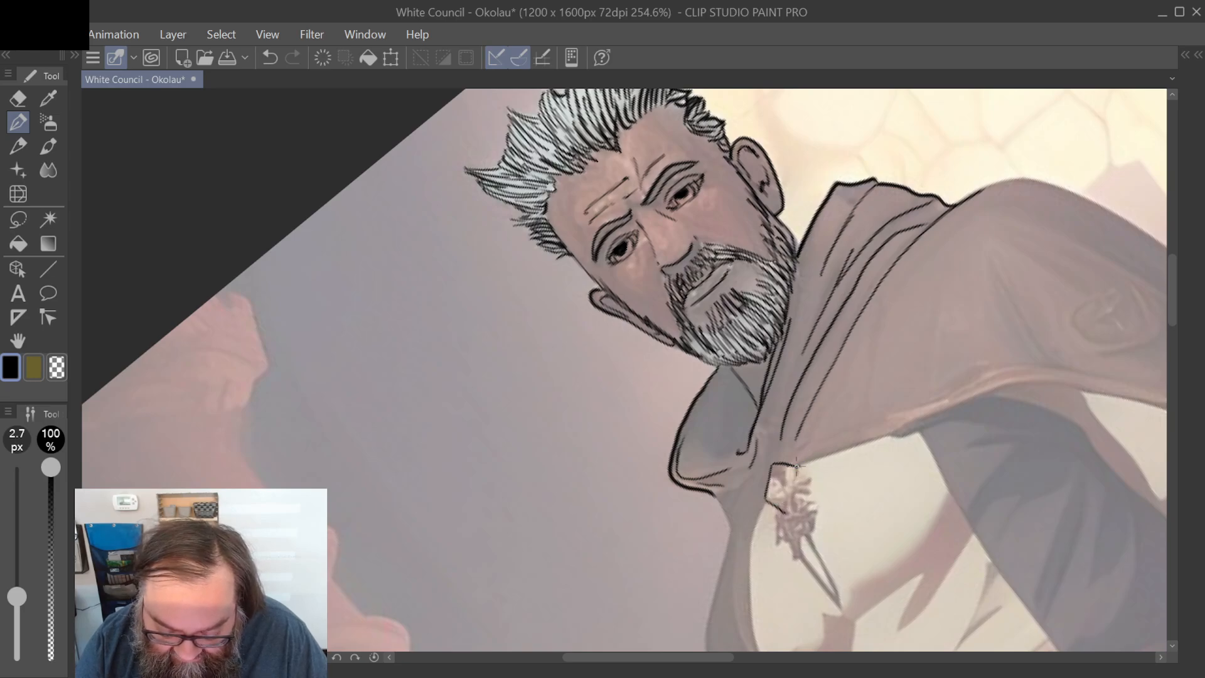
pyautogui.moveTo(805, 469)
pyautogui.mouseDown()
pyautogui.moveTo(771, 457)
pyautogui.moveTo(814, 482)
pyautogui.moveTo(805, 473)
pyautogui.moveTo(798, 518)
pyautogui.moveTo(786, 516)
pyautogui.moveTo(809, 506)
pyautogui.moveTo(794, 515)
pyautogui.moveTo(807, 494)
pyautogui.moveTo(806, 508)
pyautogui.moveTo(777, 463)
pyautogui.mouseUp()
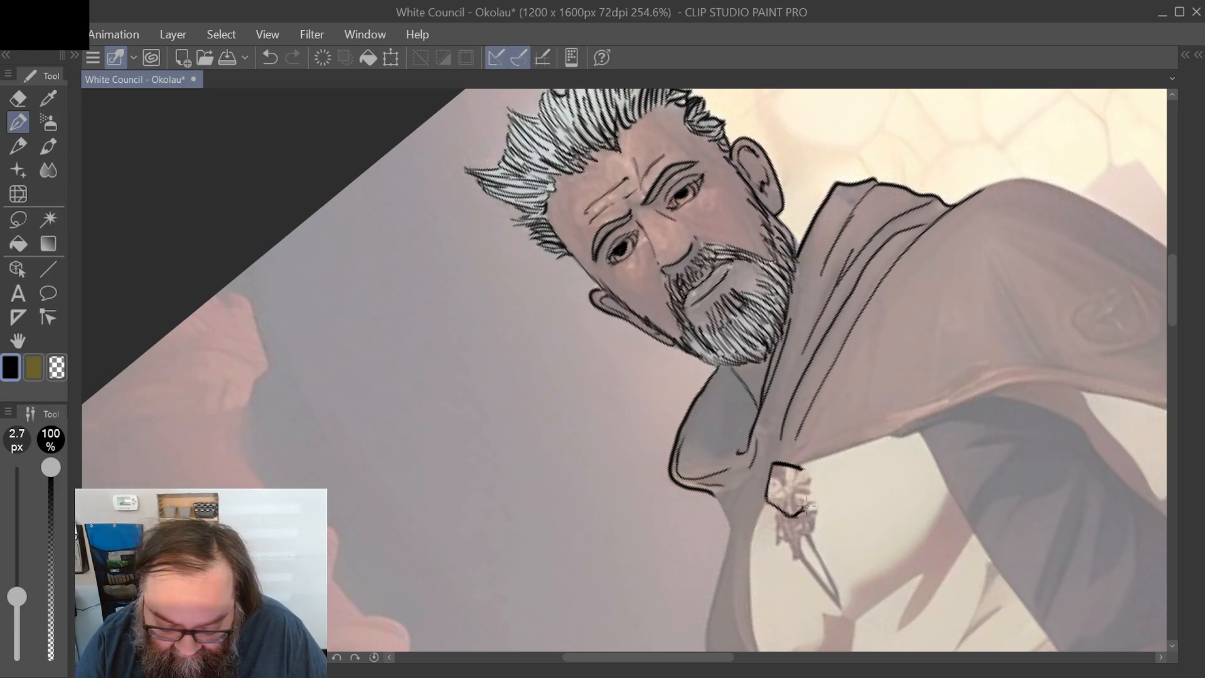
pyautogui.moveTo(806, 485); pyautogui.dragTo(808, 503)
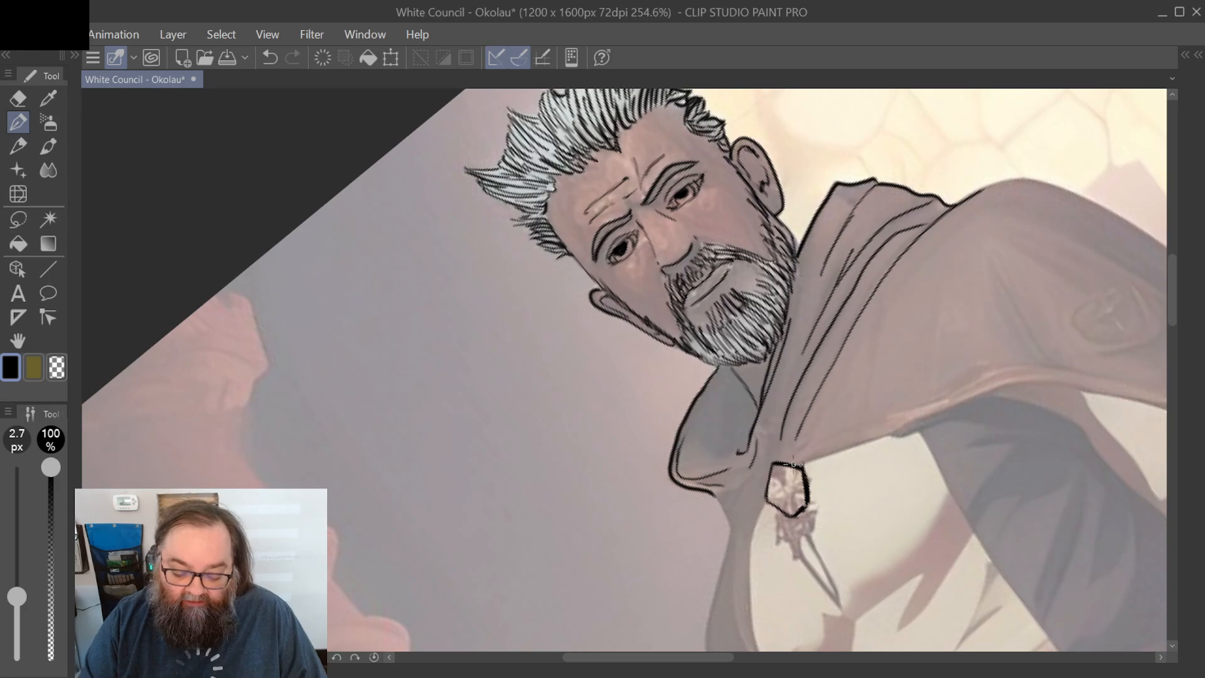
# Step: Draw the cloak's outer shoulder line below the collar flap and its inner edge curving from the clasp down past the chest
pyautogui.scroll(-2, 793, 464)
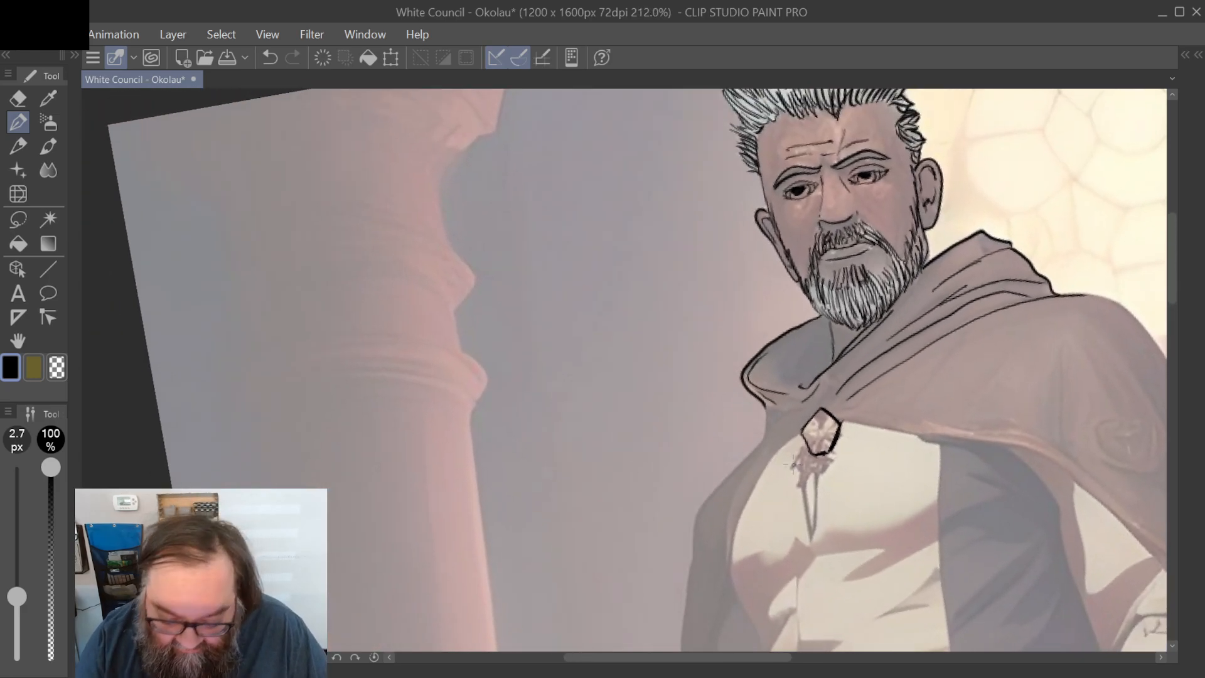
pyautogui.moveTo(695, 555)
pyautogui.mouseDown()
pyautogui.moveTo(699, 509)
pyautogui.moveTo(765, 433)
pyautogui.moveTo(762, 399)
pyautogui.moveTo(794, 421)
pyautogui.moveTo(775, 408)
pyautogui.moveTo(806, 407)
pyautogui.moveTo(768, 419)
pyautogui.mouseUp()
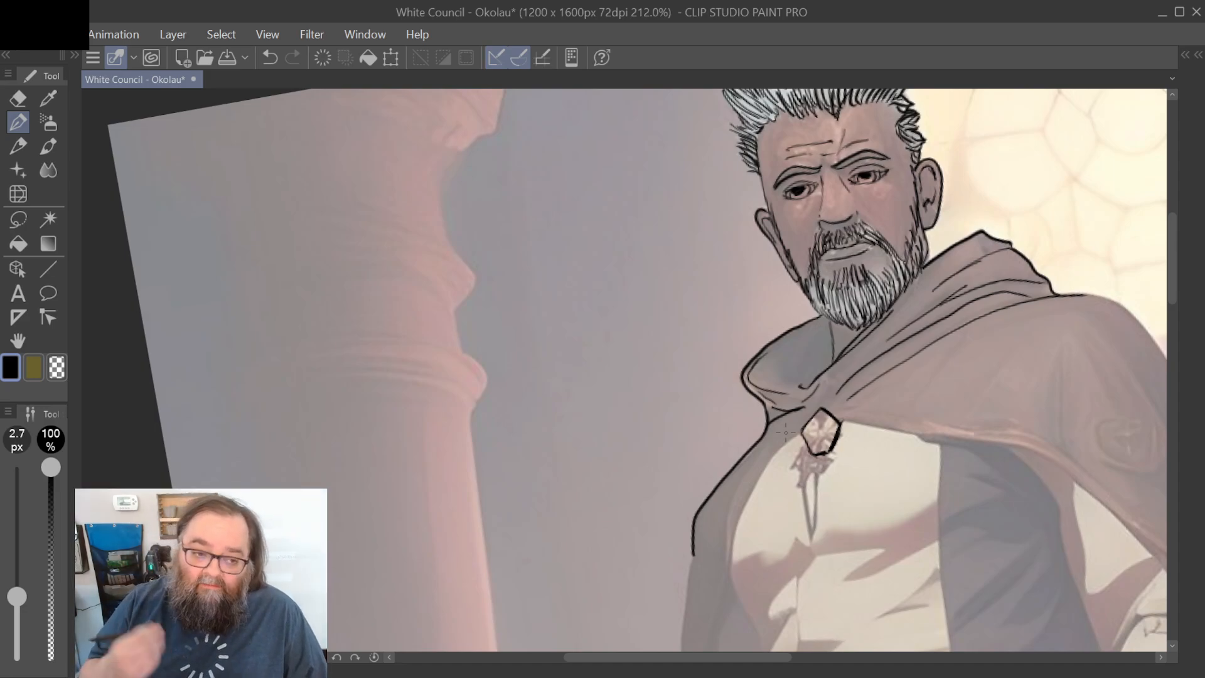
pyautogui.scroll(-3, 785, 432)
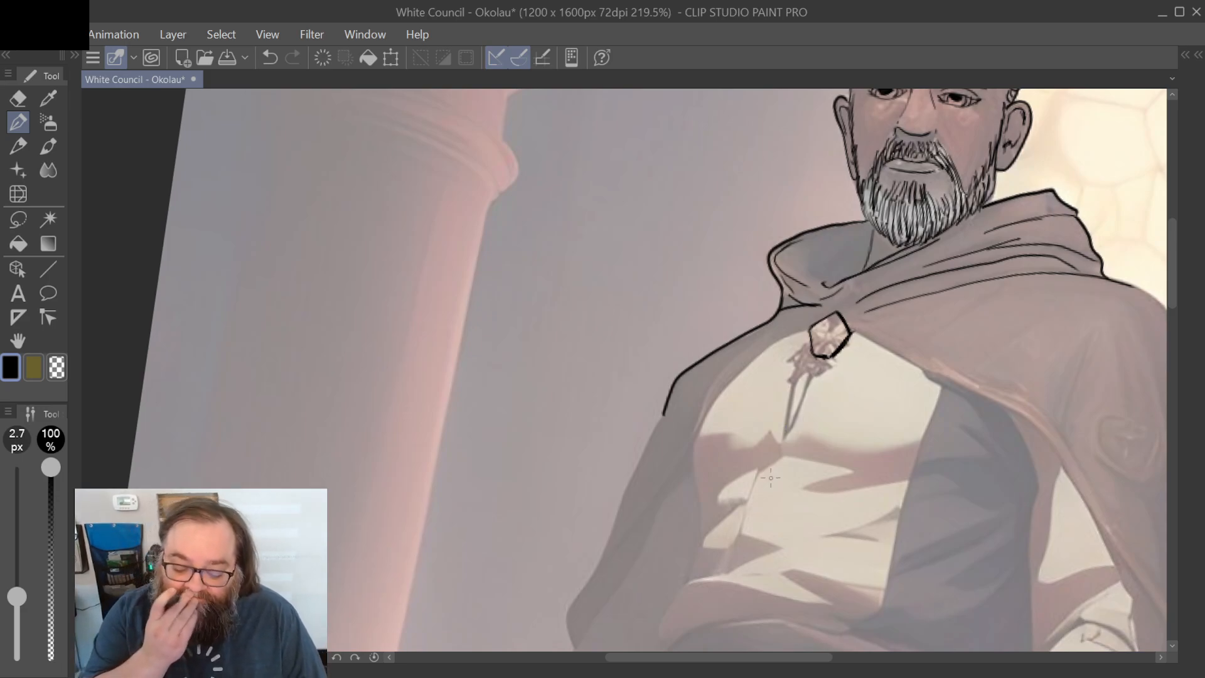
pyautogui.scroll(-2, 771, 478)
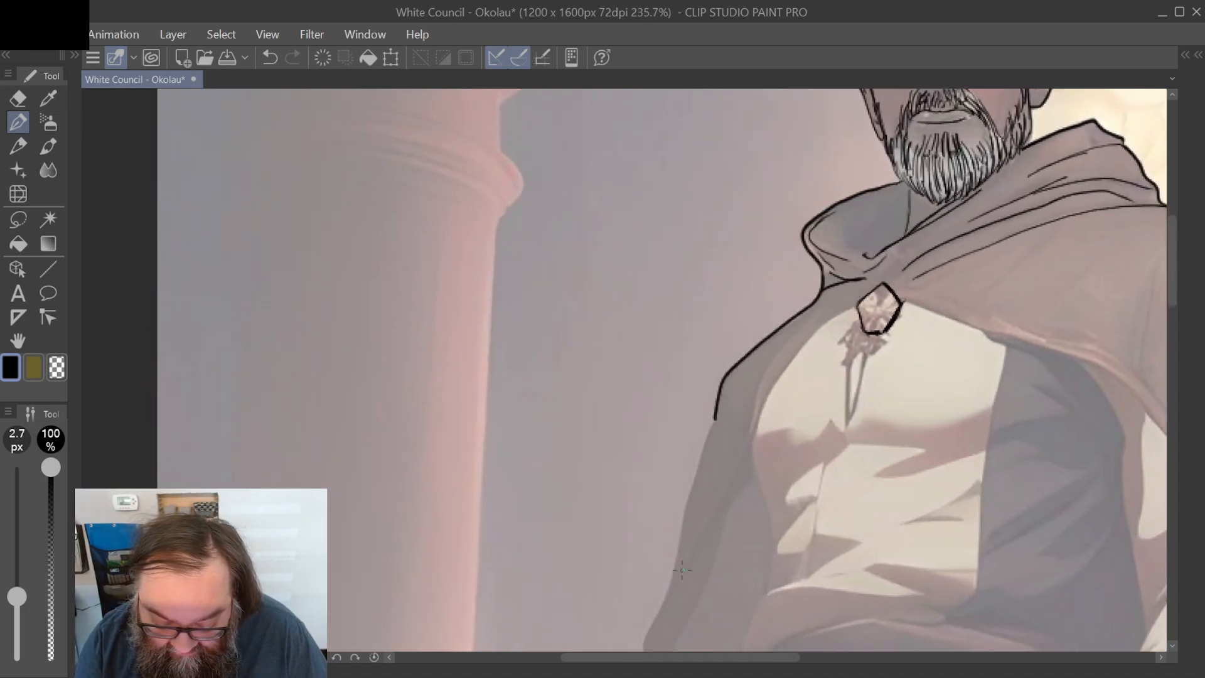
pyautogui.moveTo(682, 570)
pyautogui.mouseDown()
pyautogui.moveTo(786, 372)
pyautogui.moveTo(861, 300)
pyautogui.mouseUp()
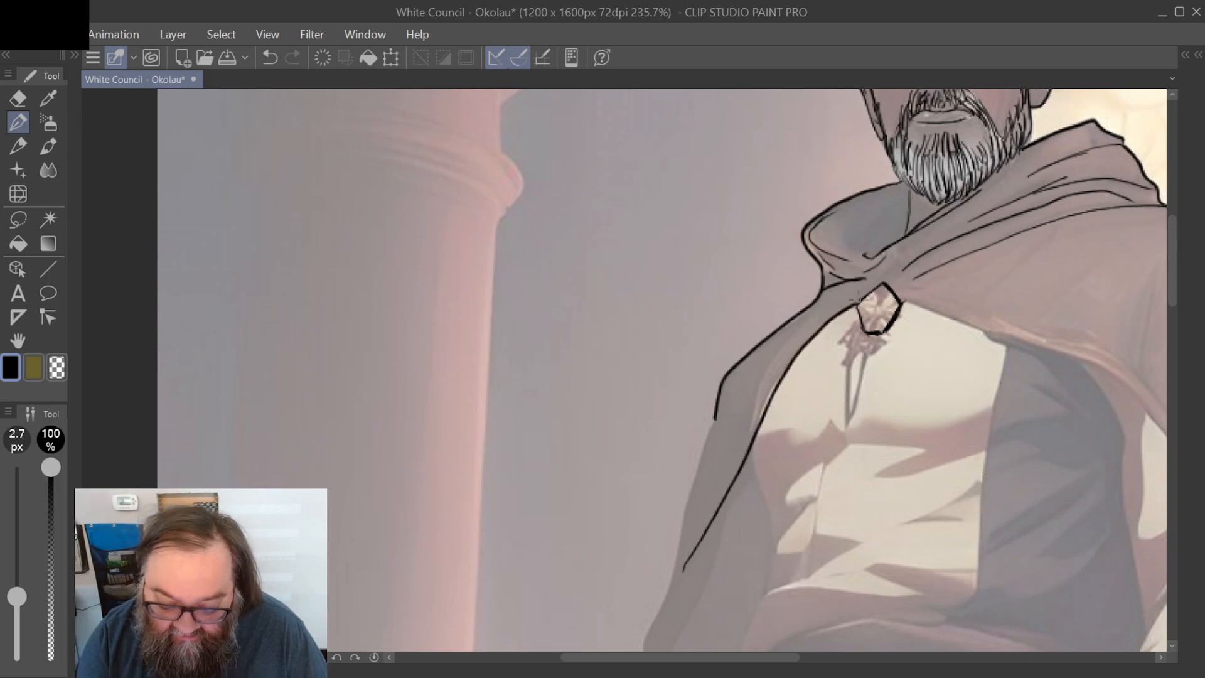
pyautogui.click(270, 57)
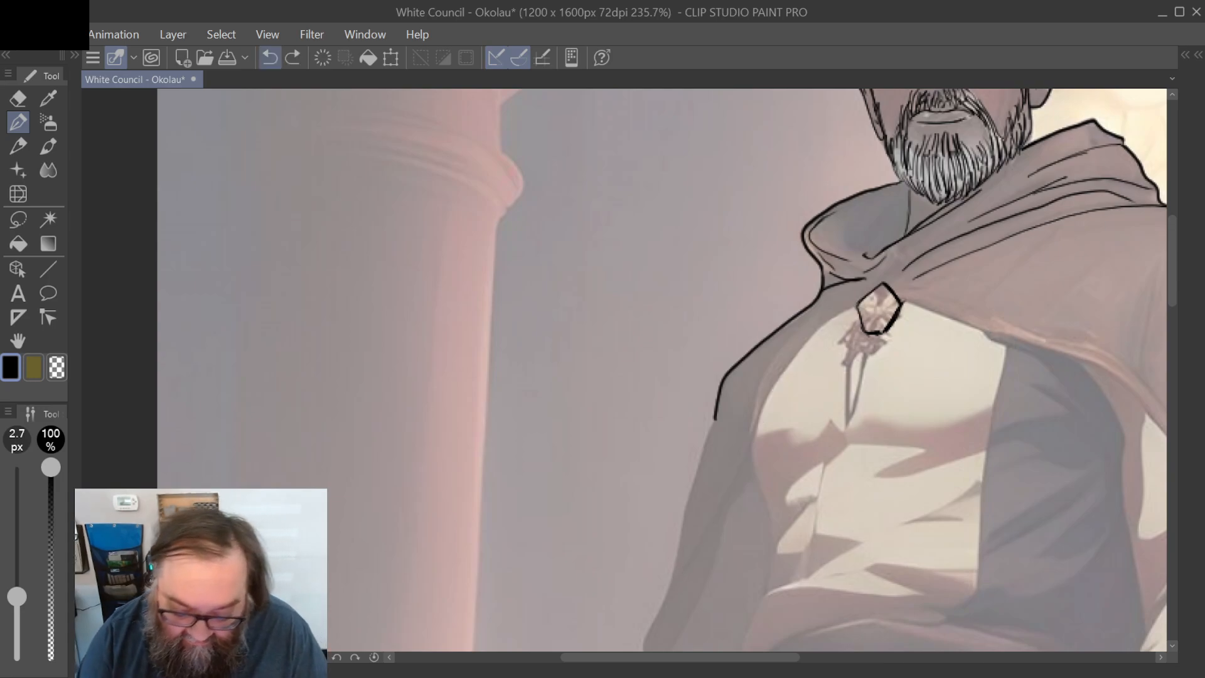
pyautogui.moveTo(683, 568)
pyautogui.mouseDown()
pyautogui.moveTo(788, 368)
pyautogui.moveTo(862, 295)
pyautogui.mouseUp()
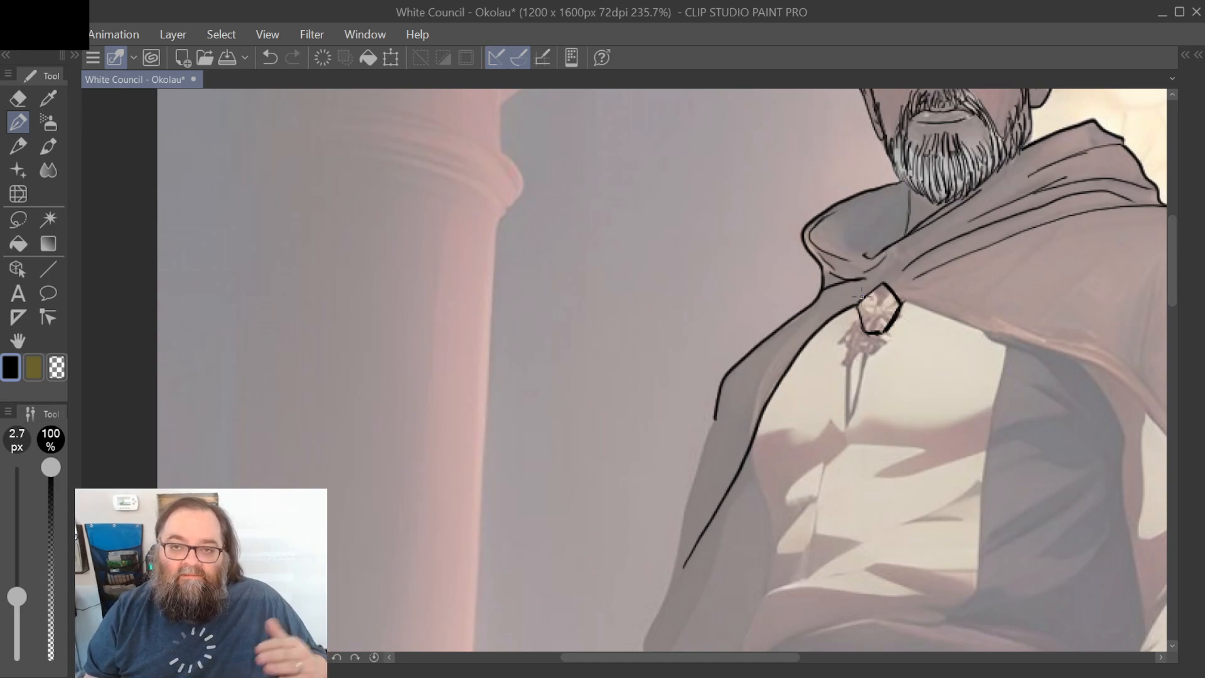
# Step: Trace the cloak's other front edge from the clasp across the chest and down to its pointed lower tip, cleaning up the join
pyautogui.scroll(-2, 862, 296)
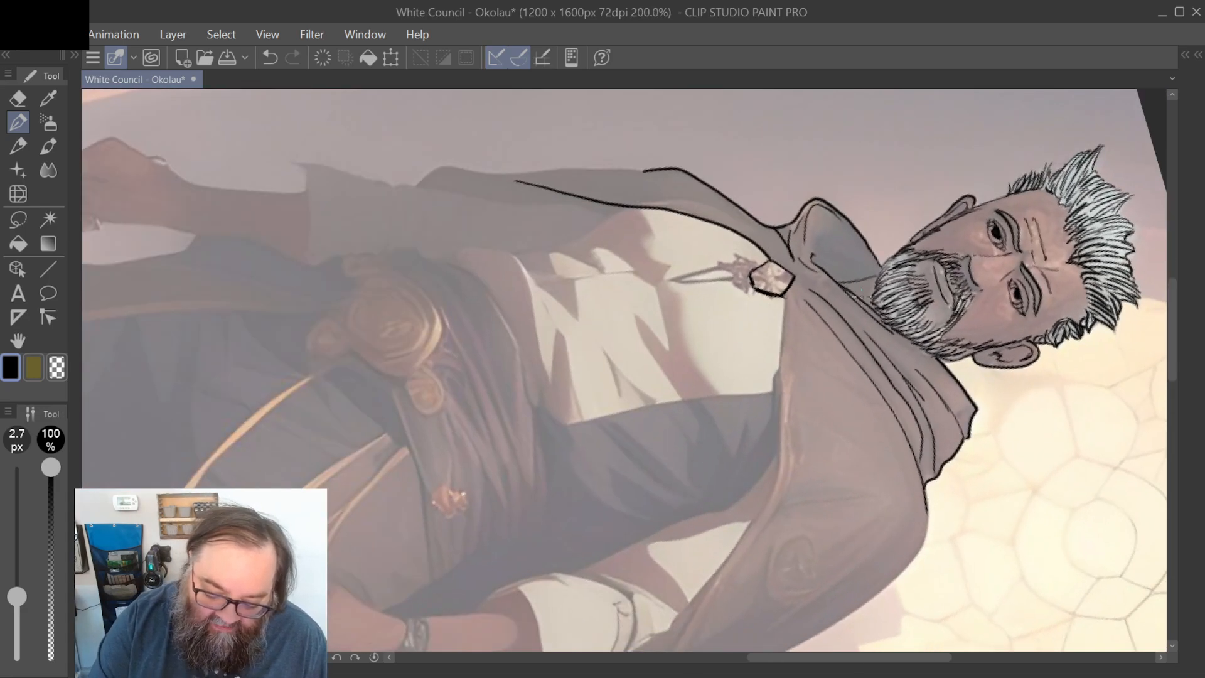
pyautogui.moveTo(861, 294); pyautogui.dragTo(982, 327)
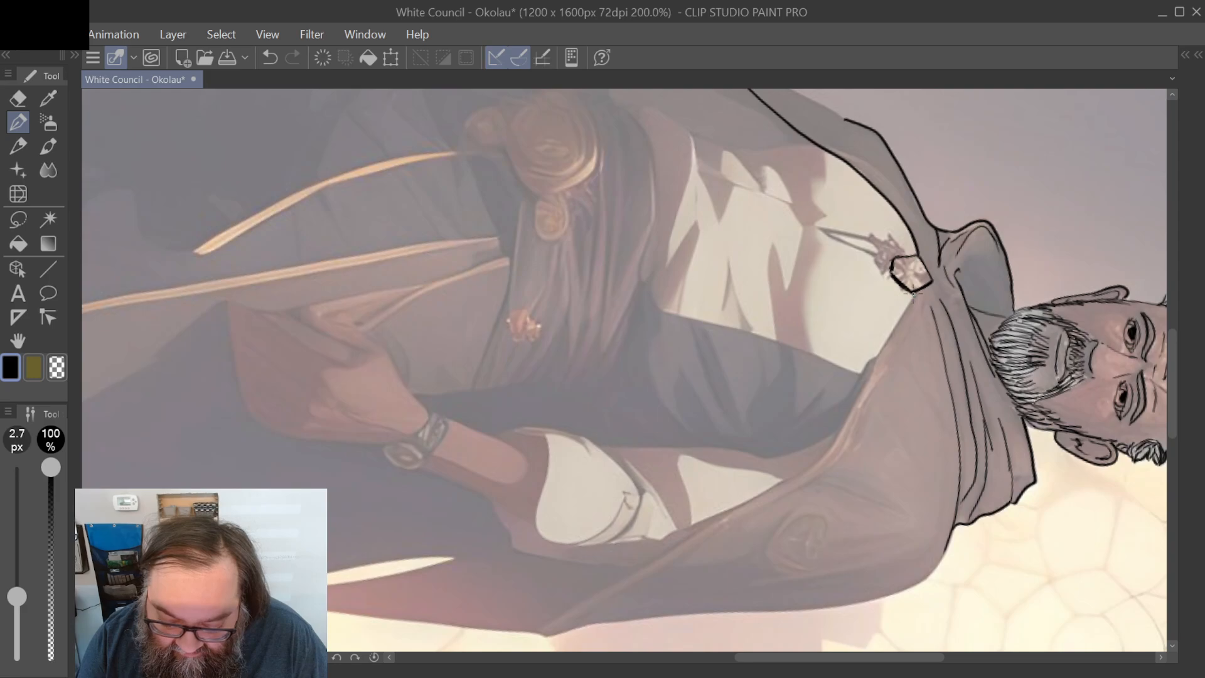
pyautogui.moveTo(913, 292)
pyautogui.mouseDown()
pyautogui.moveTo(830, 450)
pyautogui.moveTo(758, 501)
pyautogui.mouseUp()
pyautogui.scroll(1, 624, 370)
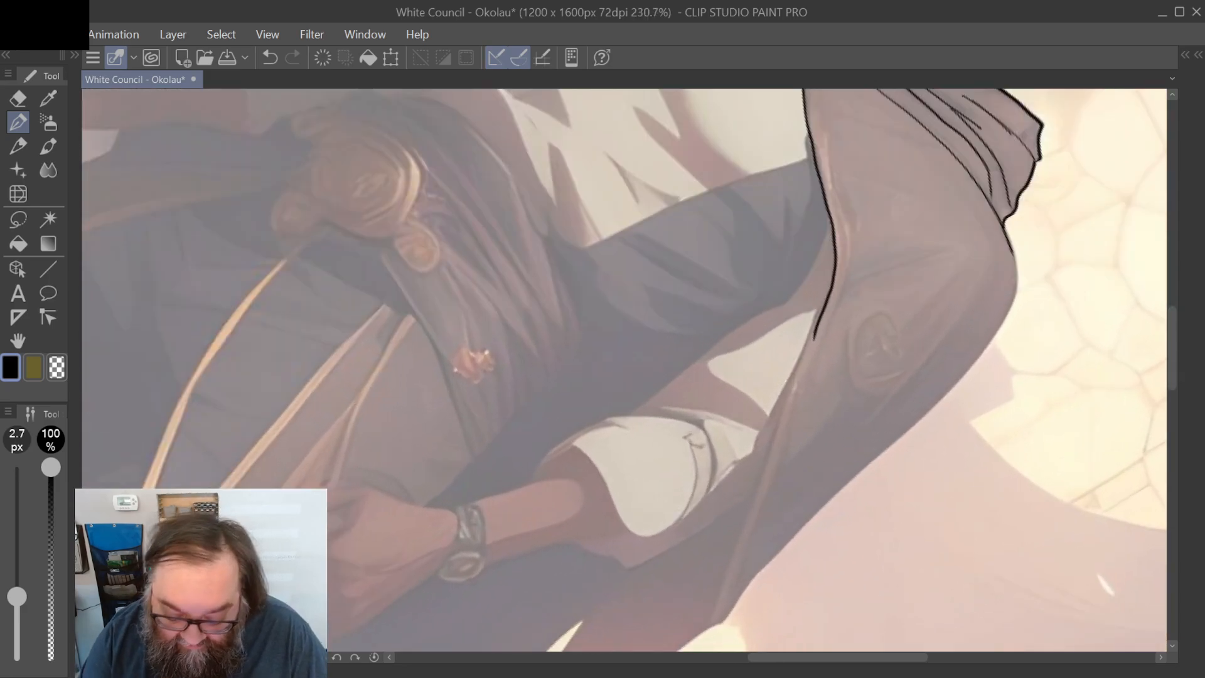
pyautogui.moveTo(715, 611); pyautogui.dragTo(827, 286)
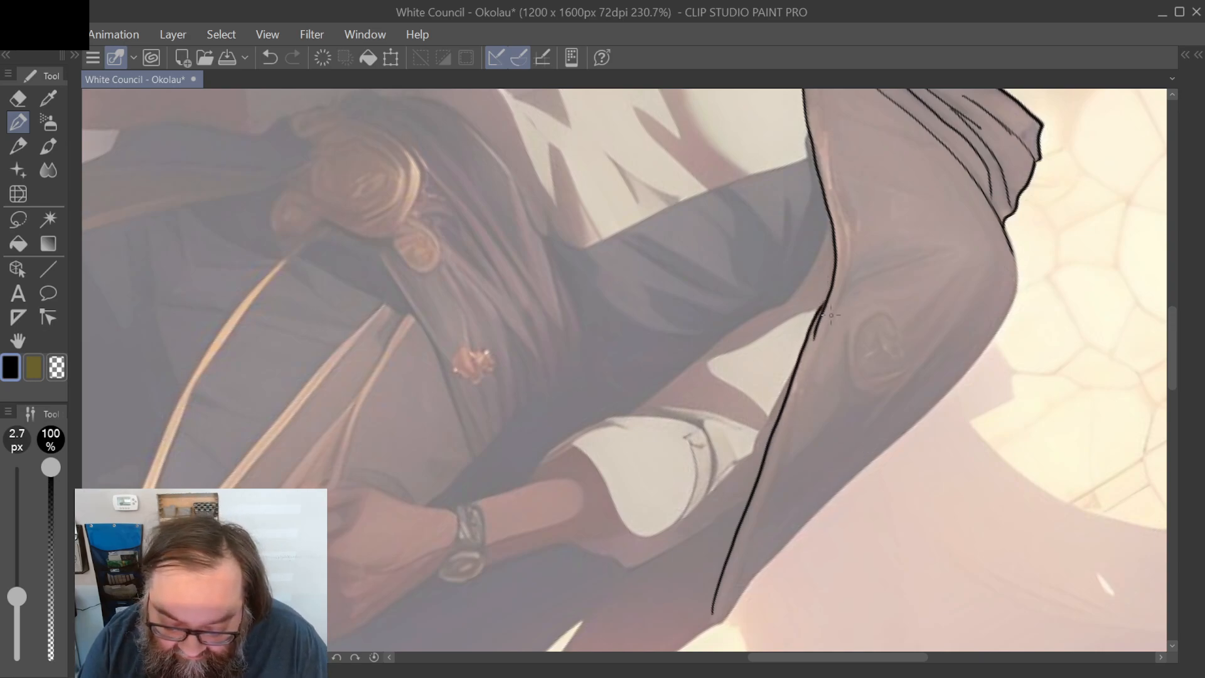
pyautogui.moveTo(815, 339)
pyautogui.mouseDown()
pyautogui.moveTo(833, 287)
pyautogui.moveTo(817, 316)
pyautogui.mouseUp()
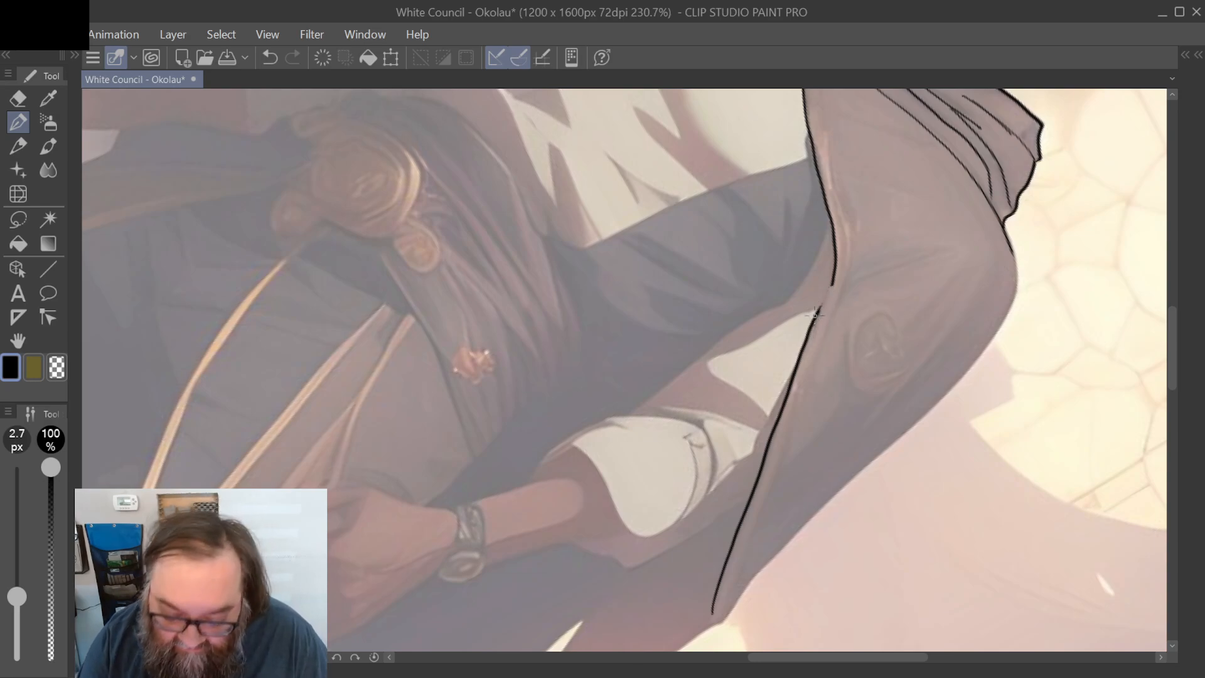
pyautogui.moveTo(816, 319); pyautogui.dragTo(836, 276)
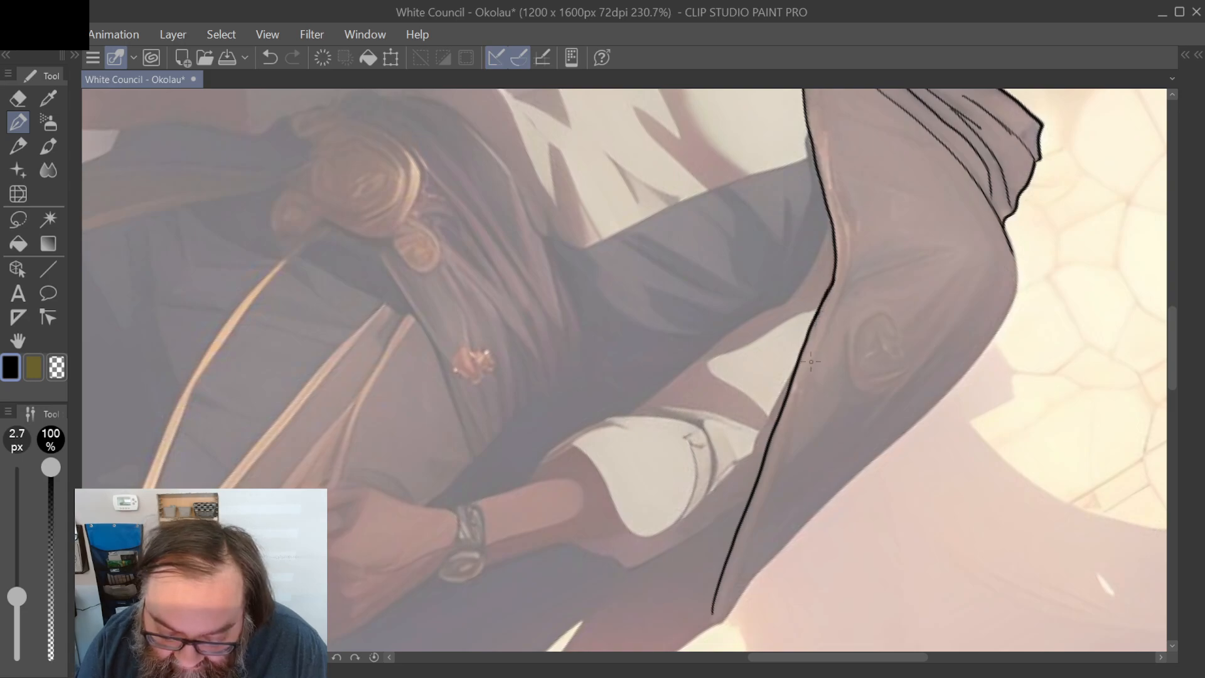
# Step: Trace the cloak's outer contour from the hood's end around the shoulder and down to the pointed lower tip
pyautogui.scroll(-1, 814, 380)
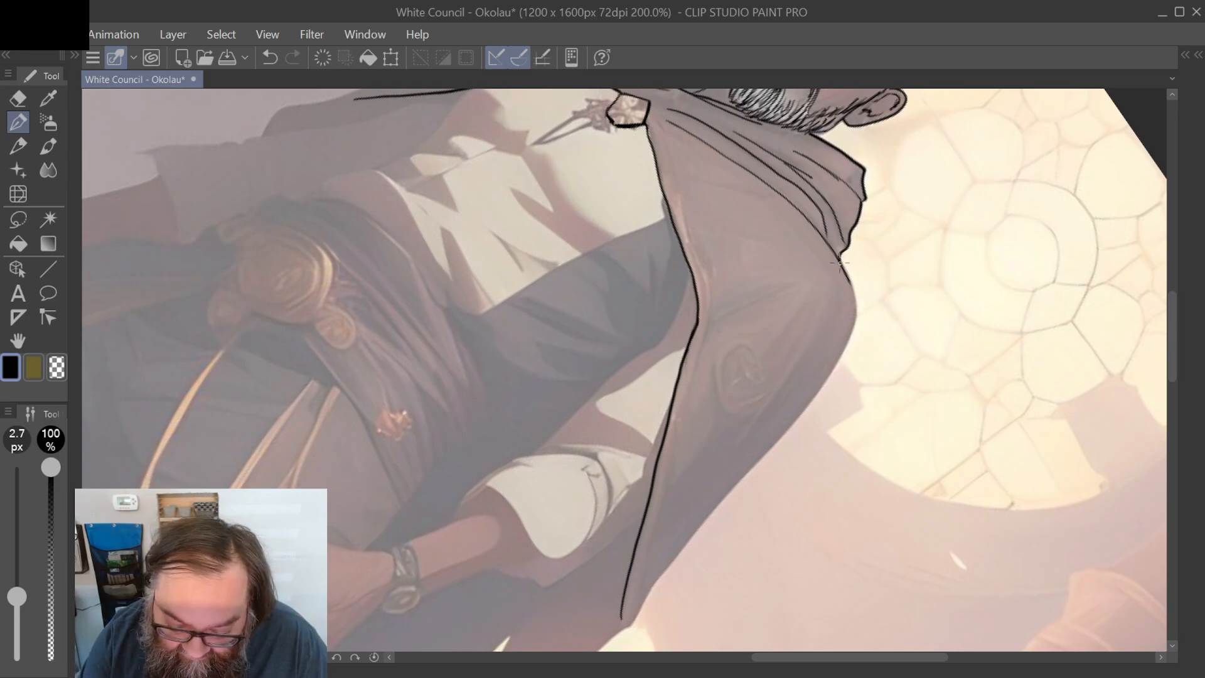
pyautogui.moveTo(841, 258); pyautogui.dragTo(853, 288)
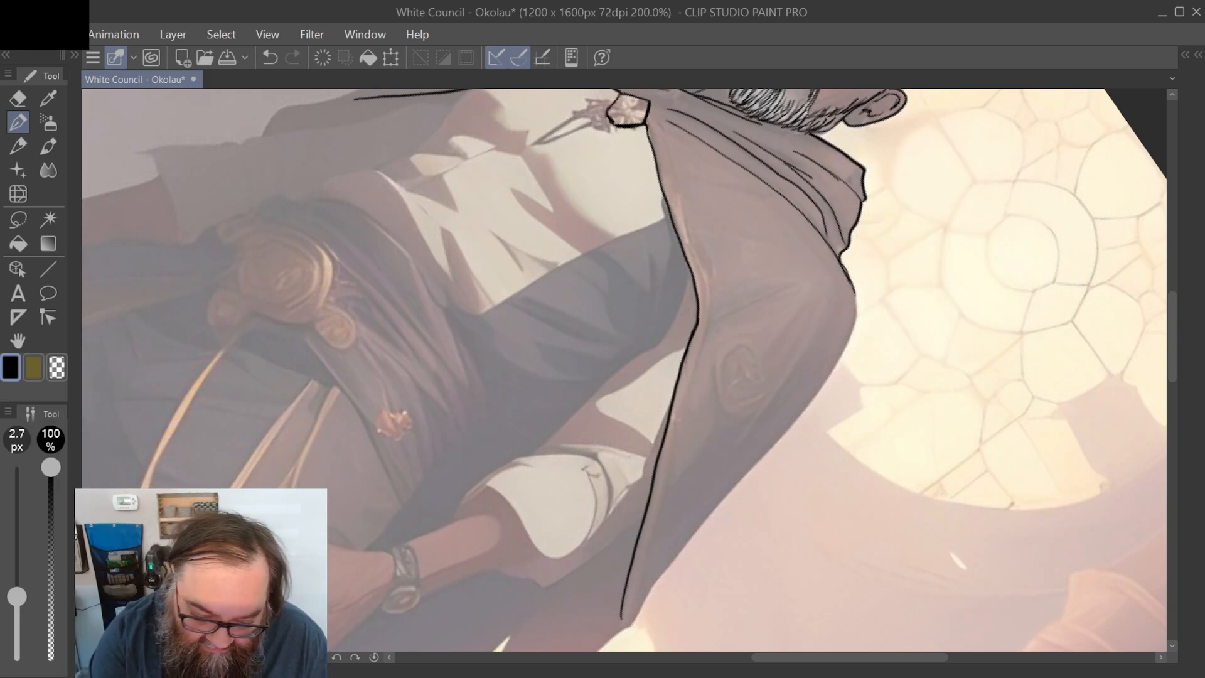
pyautogui.click(270, 57)
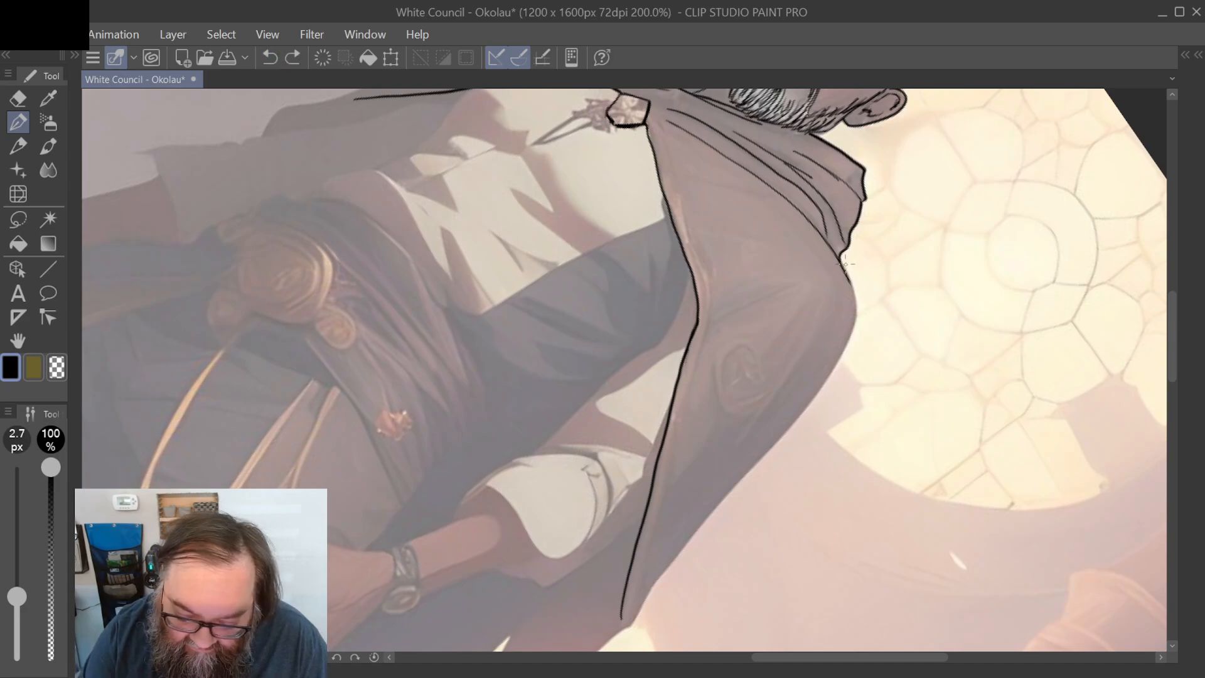
pyautogui.moveTo(841, 261)
pyautogui.mouseDown()
pyautogui.moveTo(856, 317)
pyautogui.moveTo(841, 353)
pyautogui.moveTo(739, 474)
pyautogui.moveTo(786, 290)
pyautogui.mouseUp()
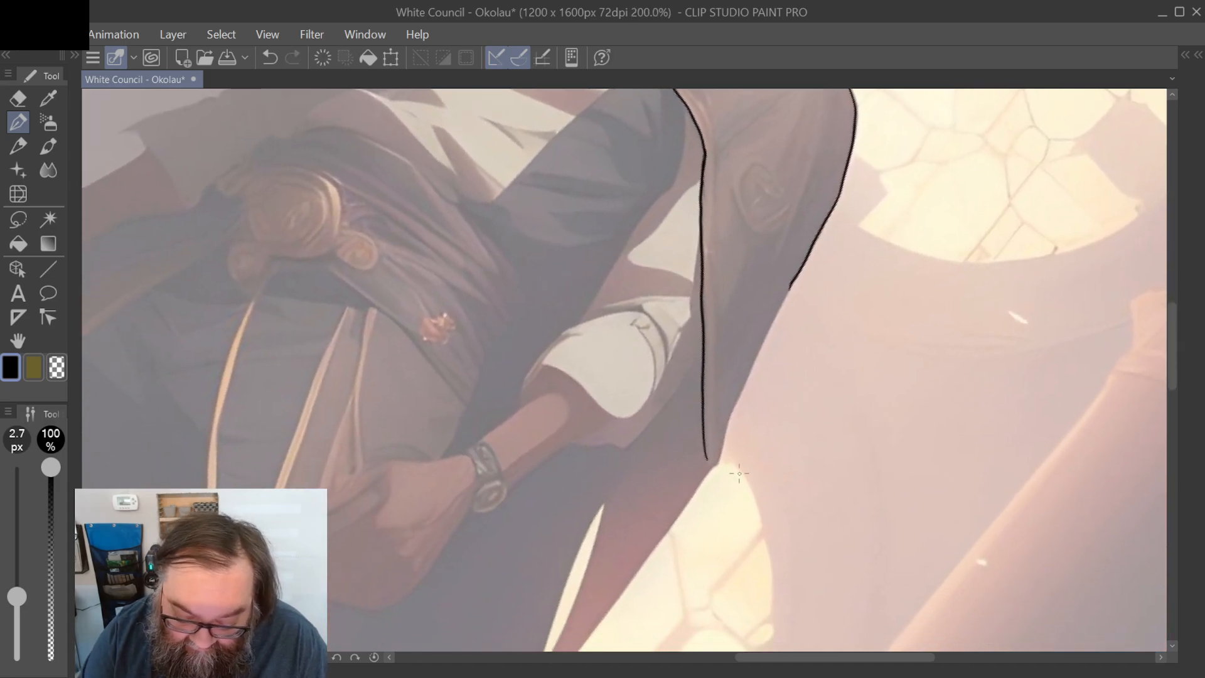
pyautogui.moveTo(708, 470); pyautogui.dragTo(793, 275)
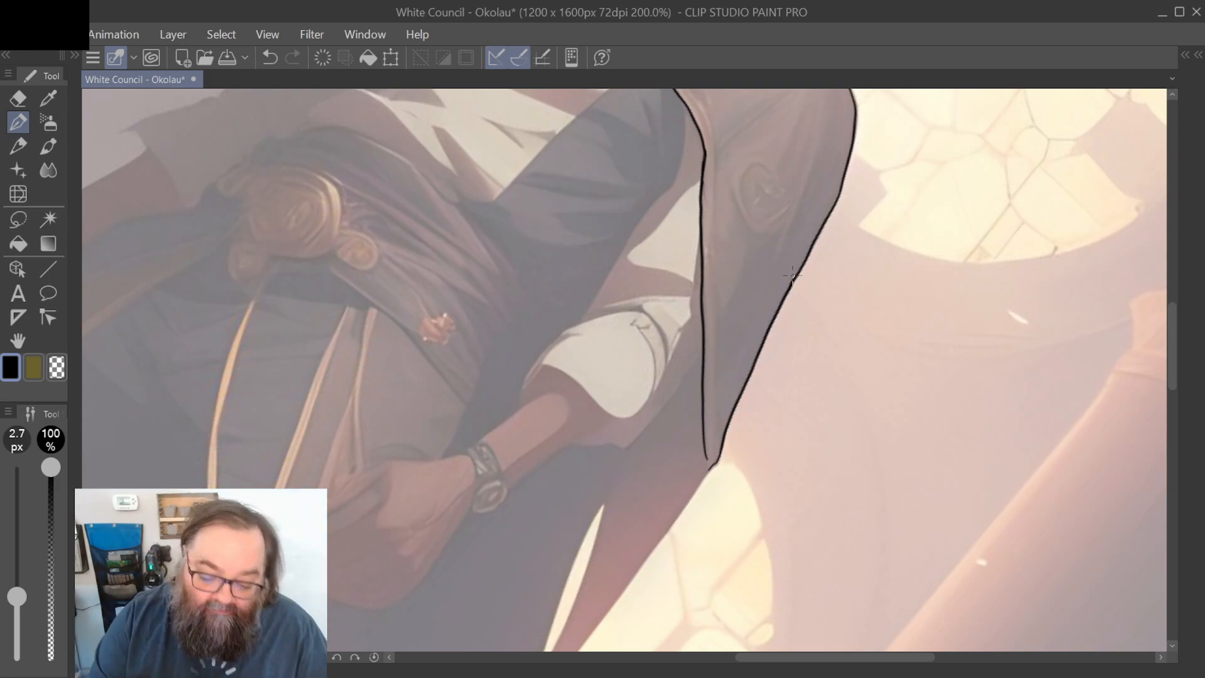
# Step: Outline the inner side of the bent arm's sleeve, from the cloak's front edge down around the rolled-up part
pyautogui.scroll(-1, 793, 275)
pyautogui.scroll(1, 792, 275)
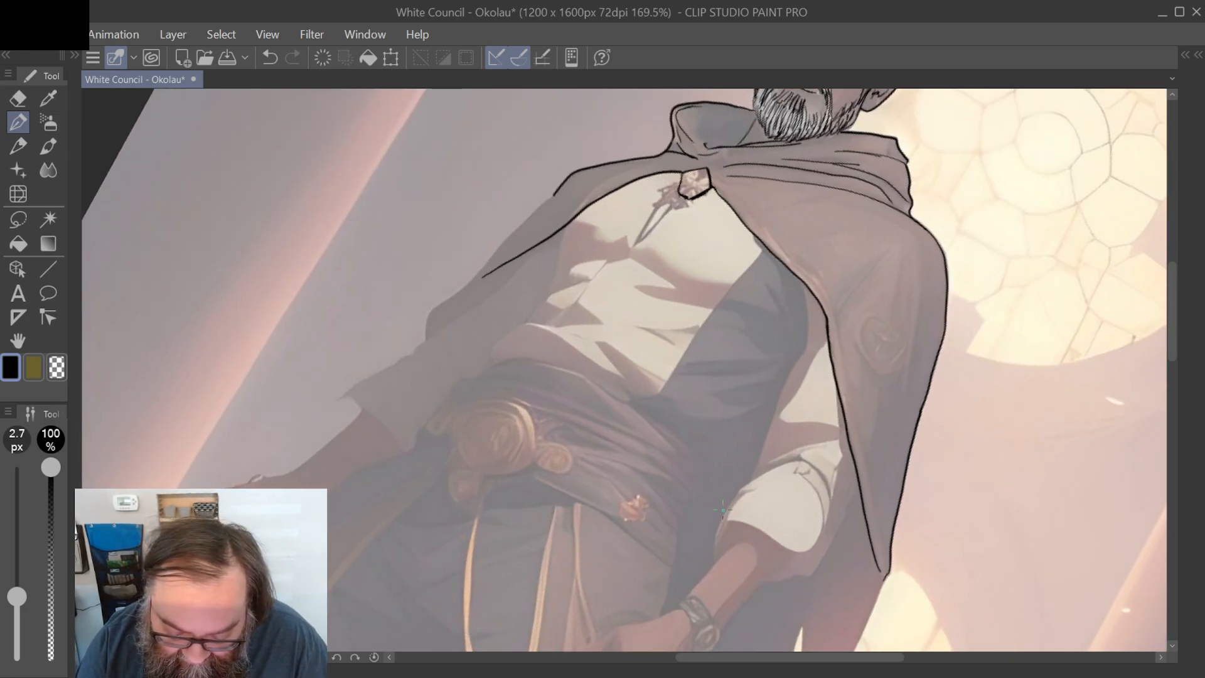
pyautogui.moveTo(715, 553)
pyautogui.mouseDown()
pyautogui.moveTo(740, 488)
pyautogui.moveTo(813, 456)
pyautogui.moveTo(750, 477)
pyautogui.moveTo(810, 333)
pyautogui.mouseUp()
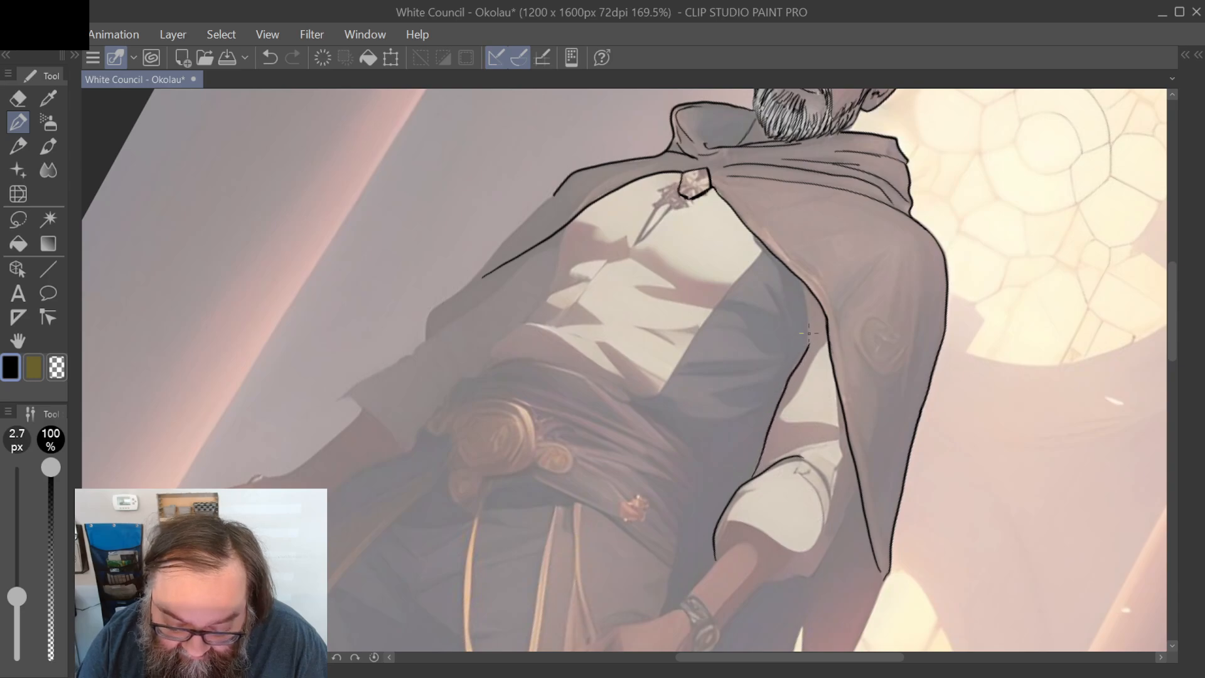
pyautogui.hotkey('ctrl', 'z')
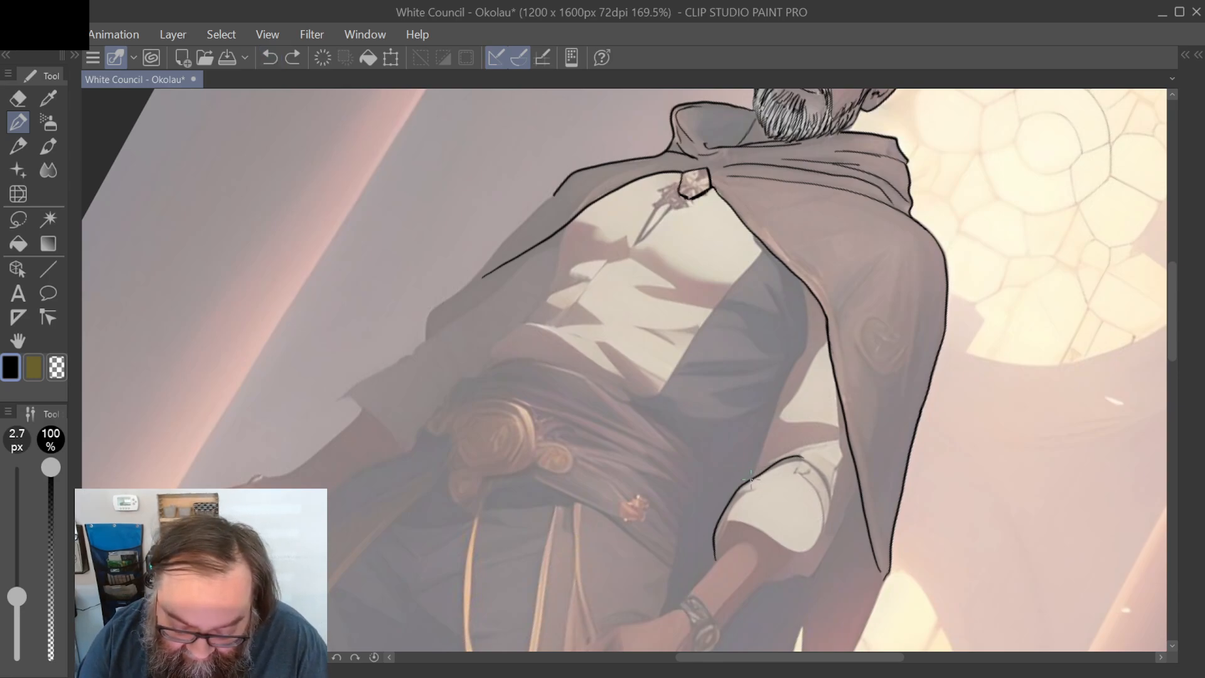
pyautogui.moveTo(751, 479)
pyautogui.mouseDown()
pyautogui.moveTo(811, 335)
pyautogui.moveTo(800, 356)
pyautogui.moveTo(797, 276)
pyautogui.mouseUp()
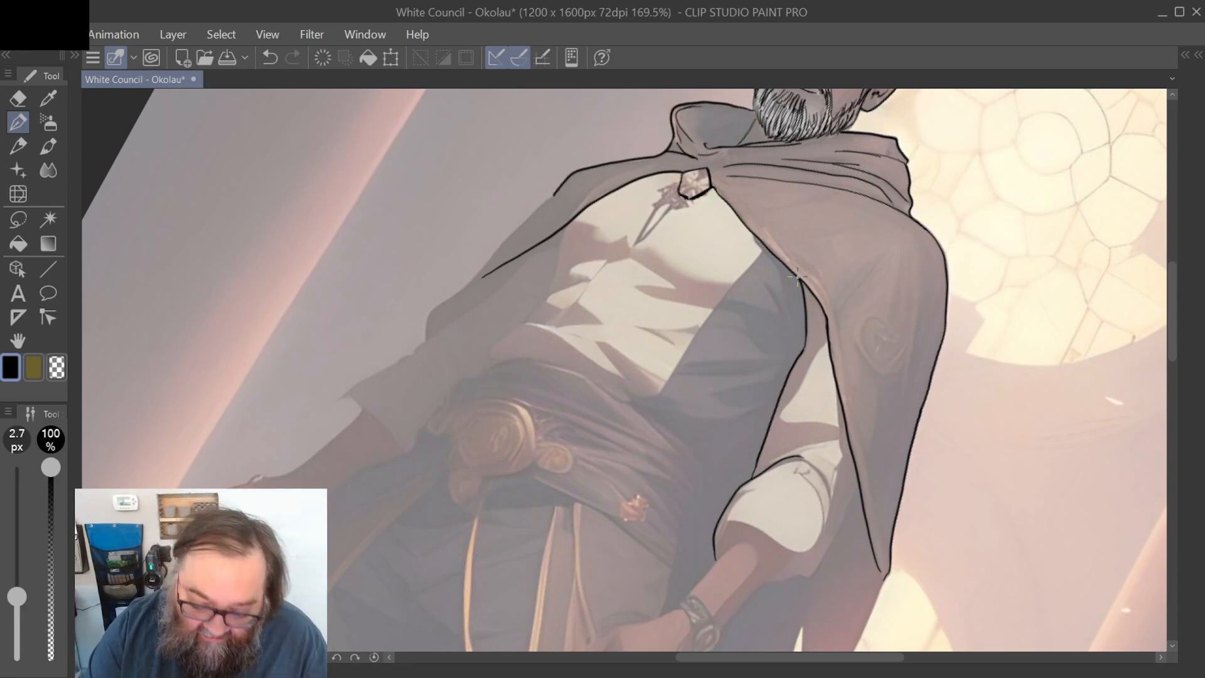
# Step: Draw the sleeve's outer edge from under the cloak to the forearm, and extend the curved upper fold of the rolled-up part
pyautogui.scroll(3, 797, 276)
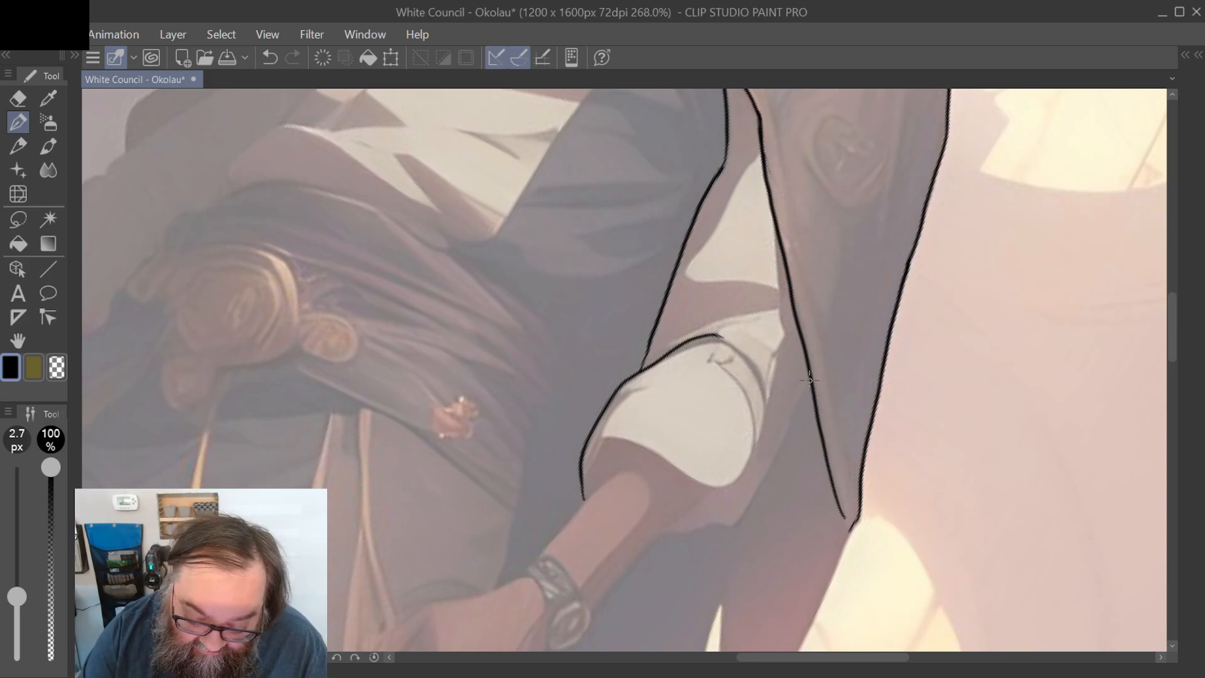
pyautogui.moveTo(811, 379)
pyautogui.mouseDown()
pyautogui.moveTo(740, 517)
pyautogui.moveTo(663, 519)
pyautogui.mouseUp()
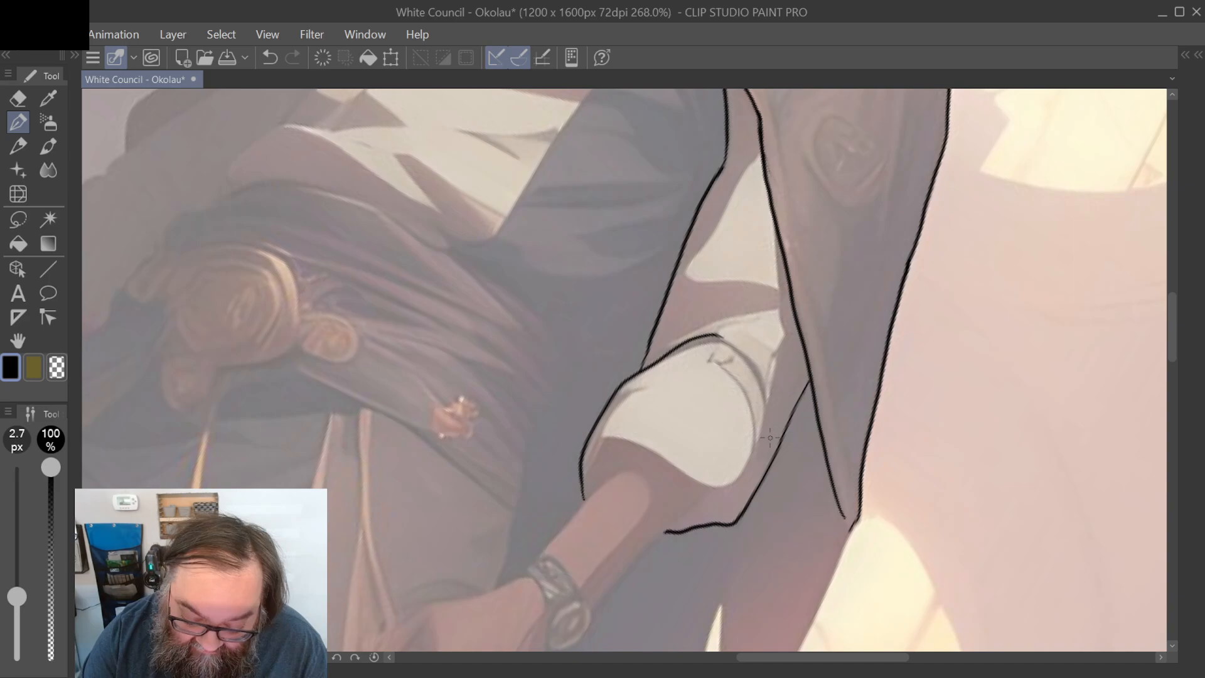
pyautogui.moveTo(772, 443)
pyautogui.mouseDown()
pyautogui.moveTo(756, 378)
pyautogui.moveTo(710, 337)
pyautogui.mouseUp()
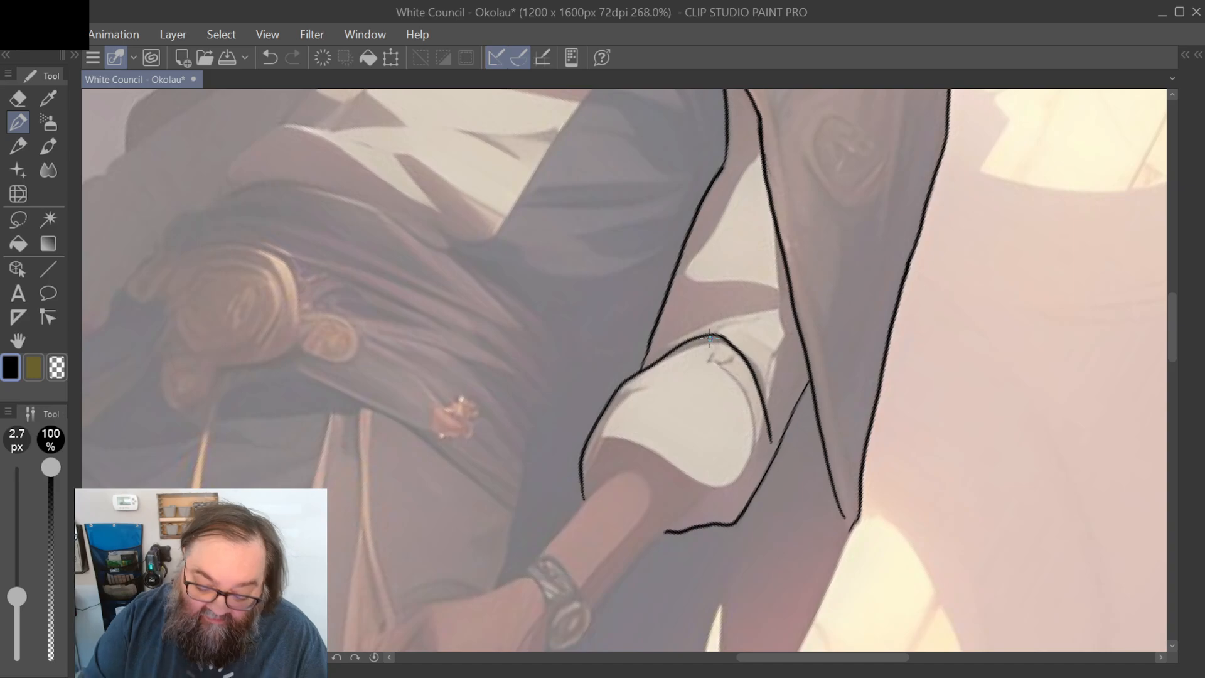
# Step: Draw the opening of the rolled-up sleeve around the forearm, with short rim lines at both sides and a curve joining them
pyautogui.scroll(-1, 710, 338)
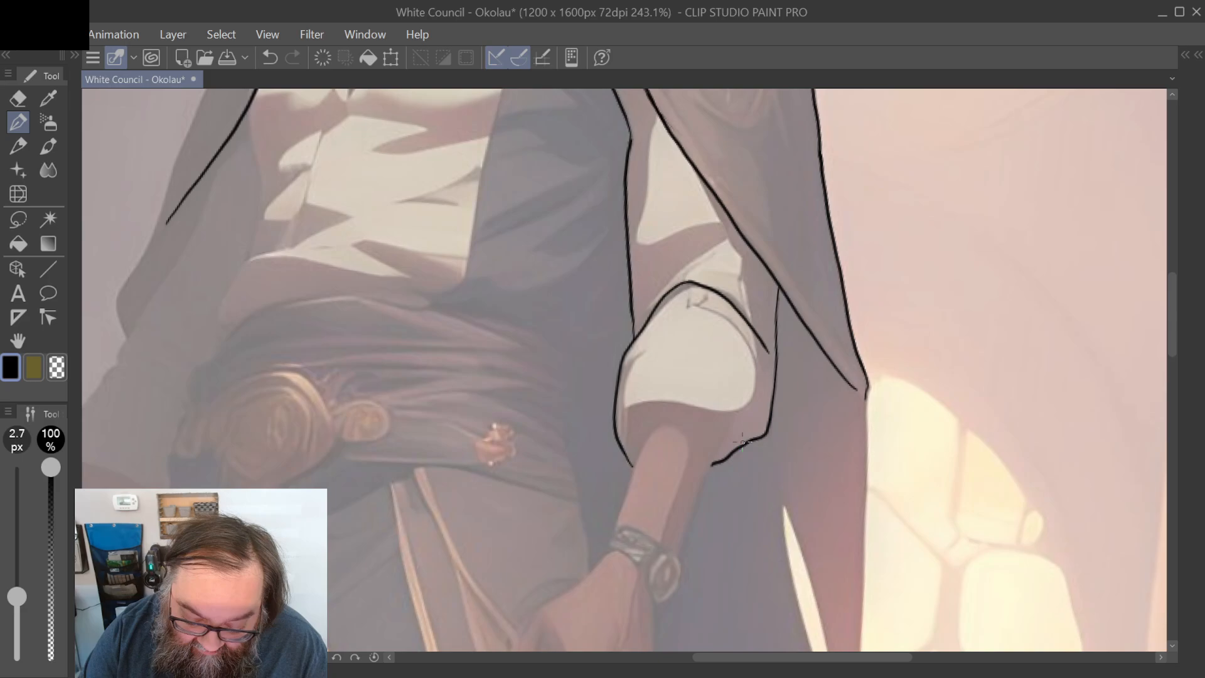
pyautogui.moveTo(742, 447); pyautogui.dragTo(730, 412)
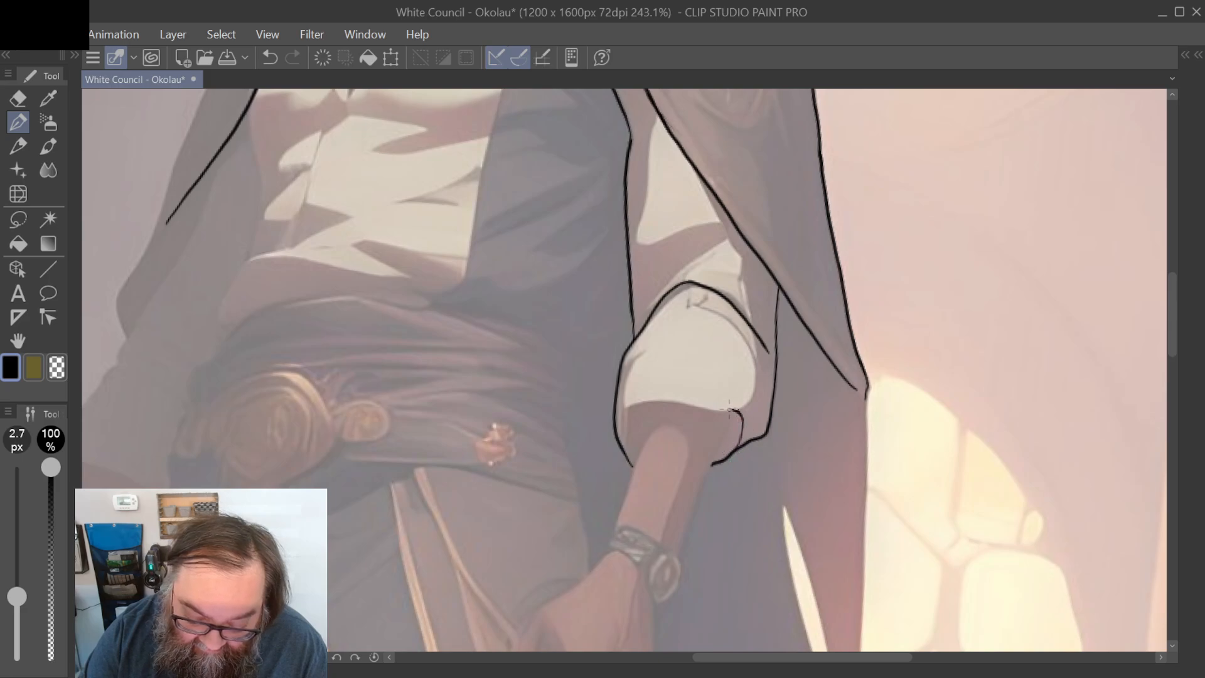
pyautogui.scroll(2, 728, 409)
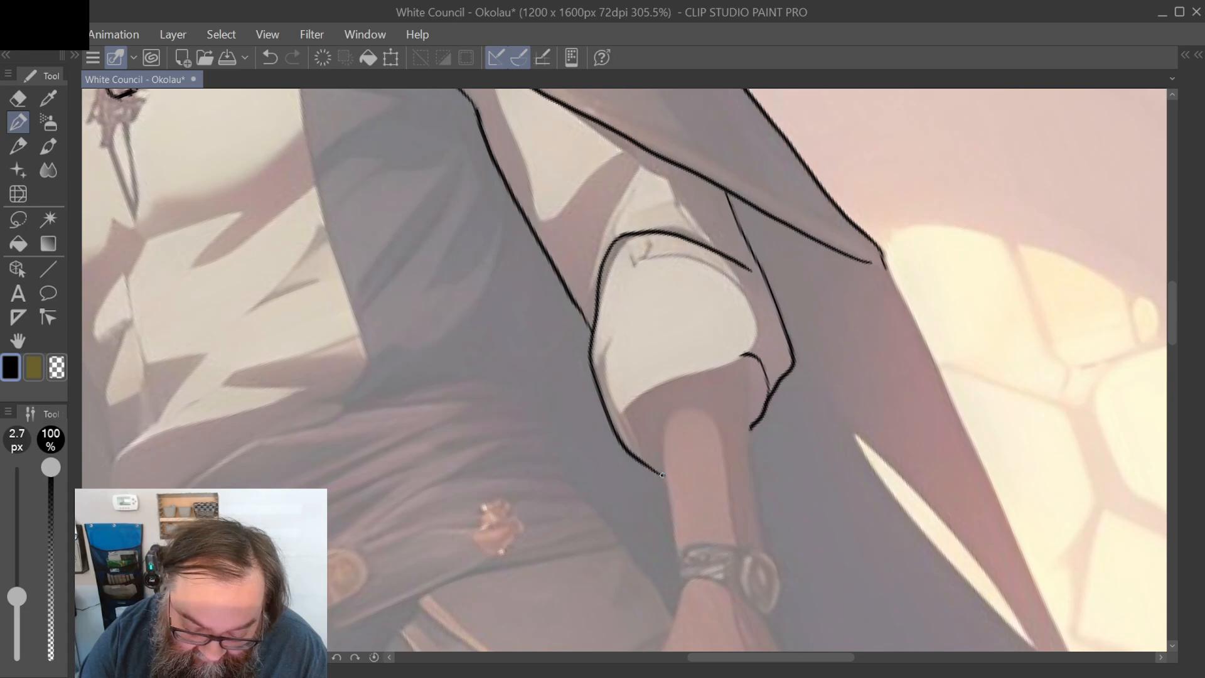
pyautogui.moveTo(646, 462); pyautogui.dragTo(620, 414)
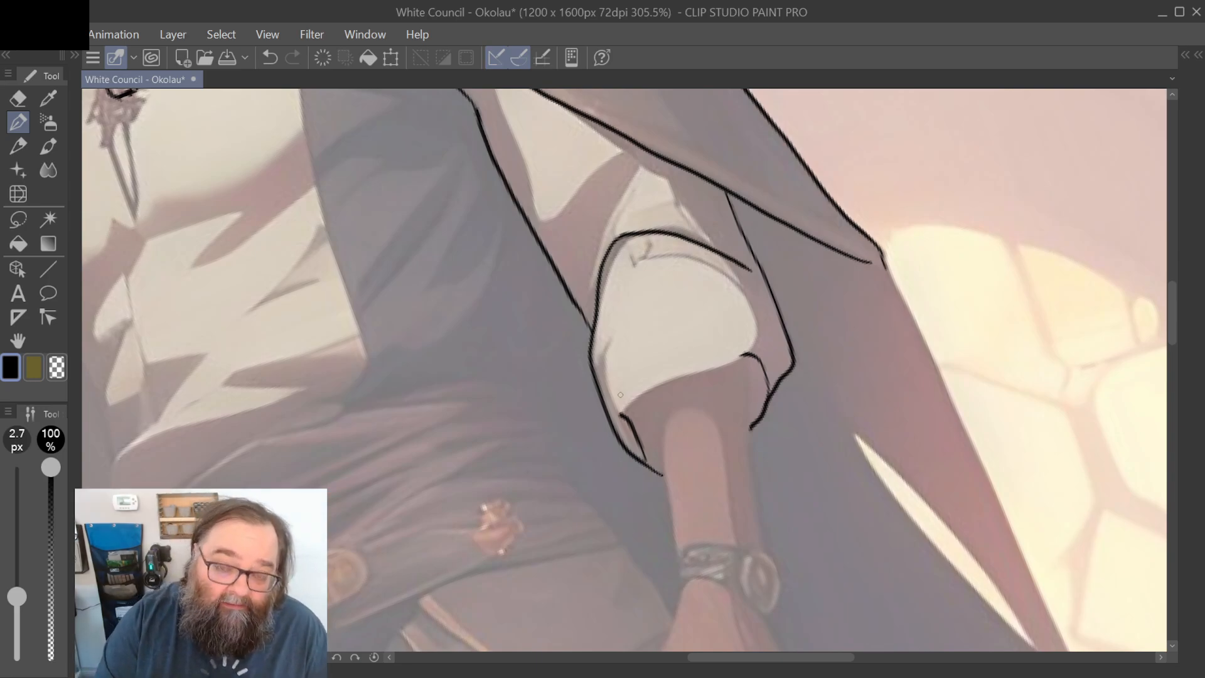
pyautogui.moveTo(620, 395)
pyautogui.mouseDown()
pyautogui.moveTo(653, 511)
pyautogui.moveTo(670, 475)
pyautogui.moveTo(739, 404)
pyautogui.mouseUp()
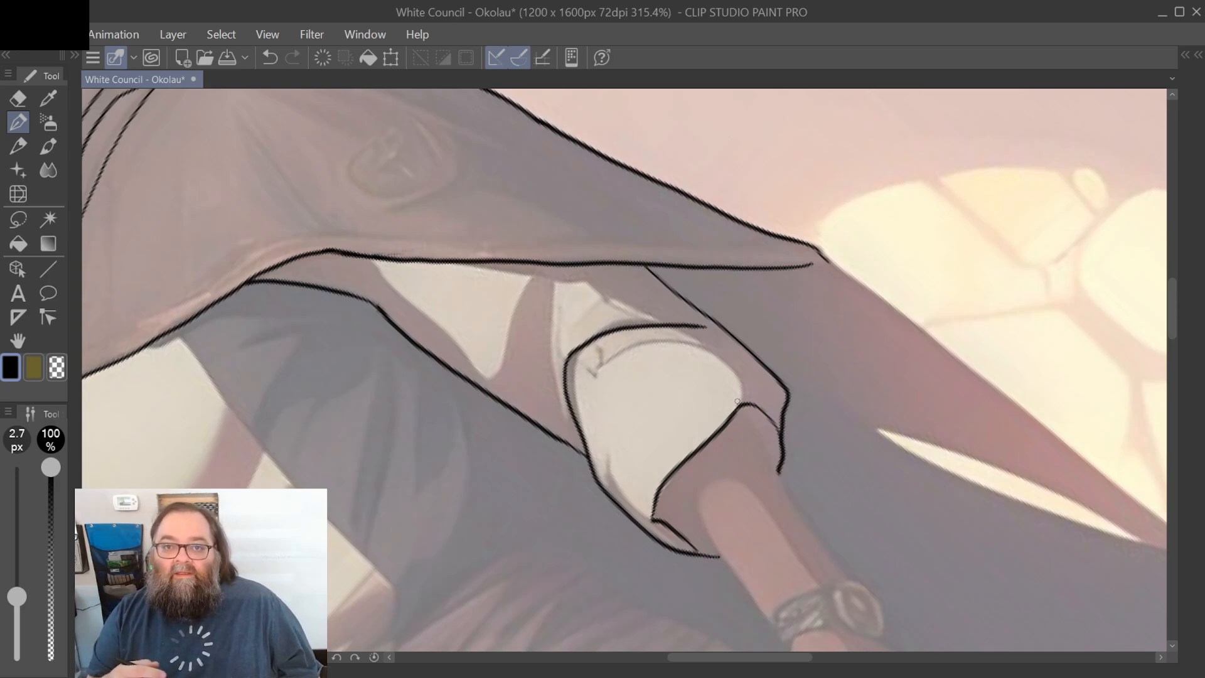
pyautogui.scroll(-2, 737, 401)
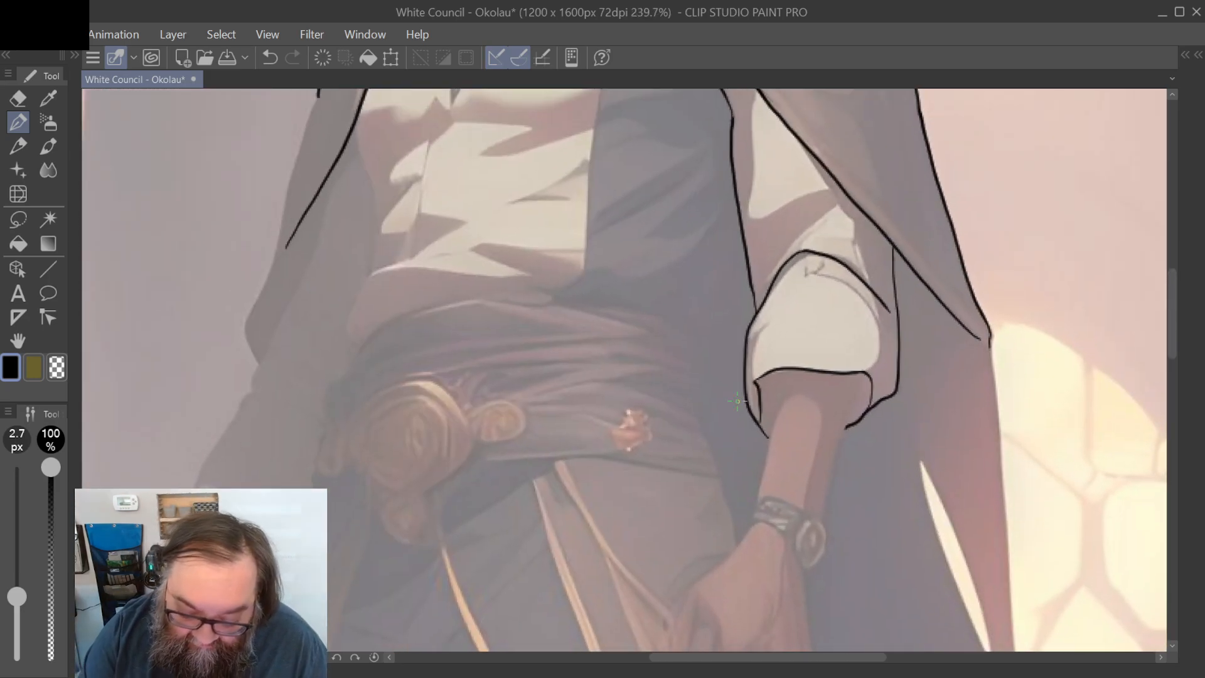
# Step: Draw the bracelet on the wrist of the bent arm, with a double-outlined pointed oval ornament and a curved band around the wrist
pyautogui.scroll(1, 738, 401)
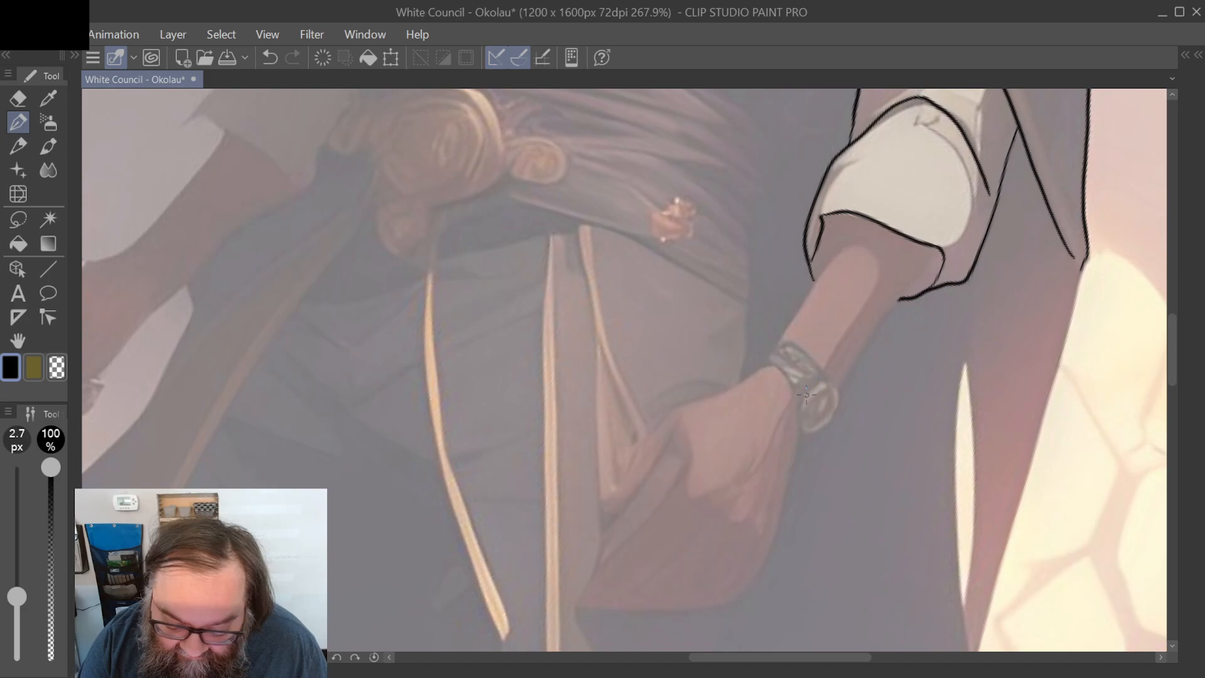
pyautogui.moveTo(804, 396)
pyautogui.mouseDown()
pyautogui.moveTo(830, 375)
pyautogui.moveTo(840, 397)
pyautogui.moveTo(824, 429)
pyautogui.moveTo(798, 425)
pyautogui.moveTo(804, 433)
pyautogui.moveTo(818, 397)
pyautogui.moveTo(839, 401)
pyautogui.moveTo(816, 428)
pyautogui.moveTo(805, 416)
pyautogui.mouseUp()
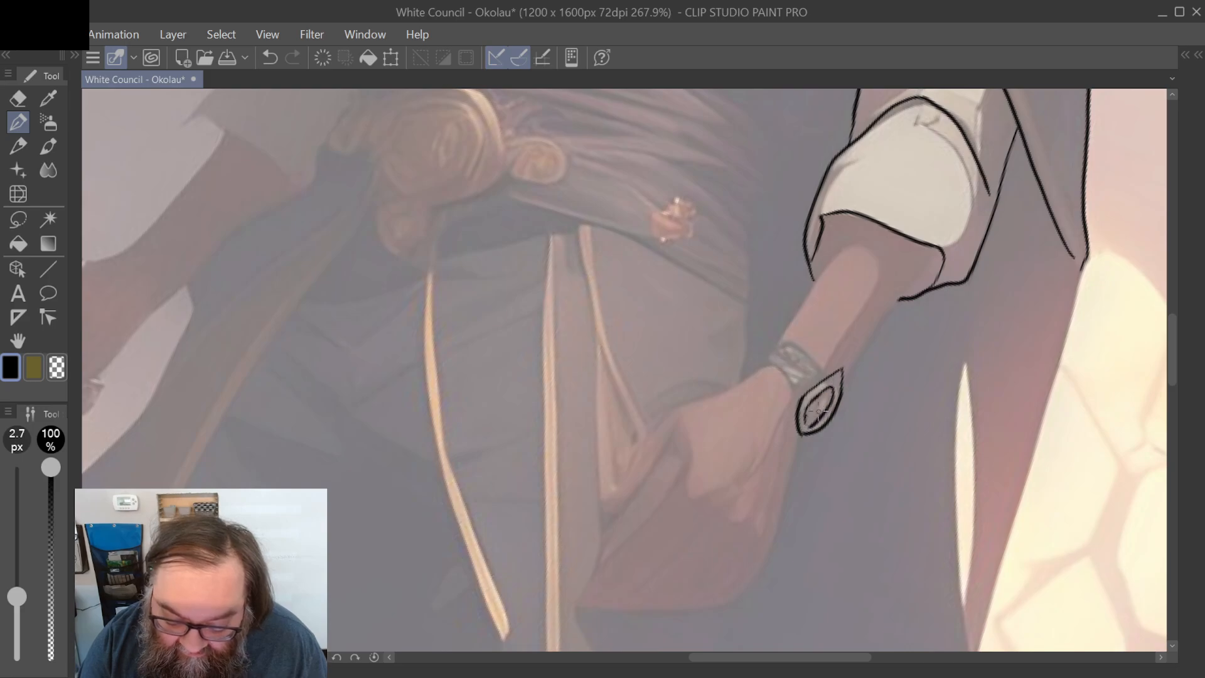
pyautogui.moveTo(828, 375); pyautogui.dragTo(775, 342)
pyautogui.moveTo(799, 402)
pyautogui.mouseDown()
pyautogui.moveTo(756, 372)
pyautogui.moveTo(778, 342)
pyautogui.mouseUp()
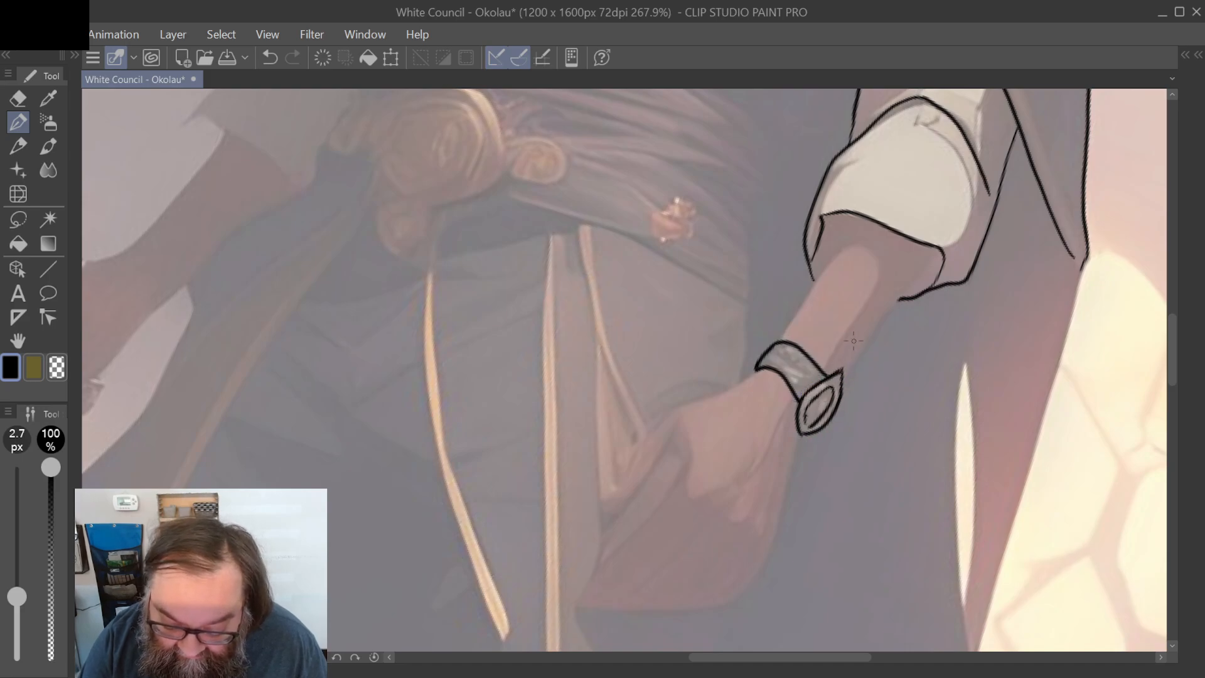
# Step: Trace both edges of the forearm between the bracelet and the rolled-up sleeve, redrawing the inner edge after undoing its first stroke
pyautogui.moveTo(842, 384); pyautogui.dragTo(939, 244)
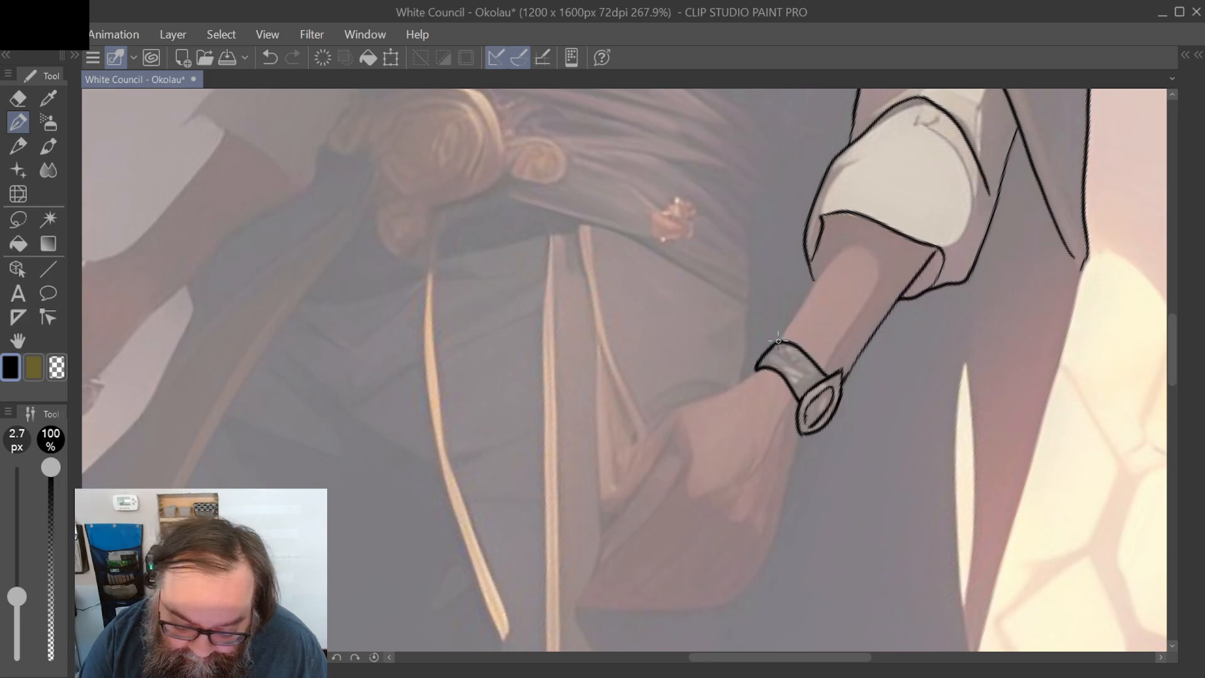
pyautogui.moveTo(780, 342); pyautogui.dragTo(853, 218)
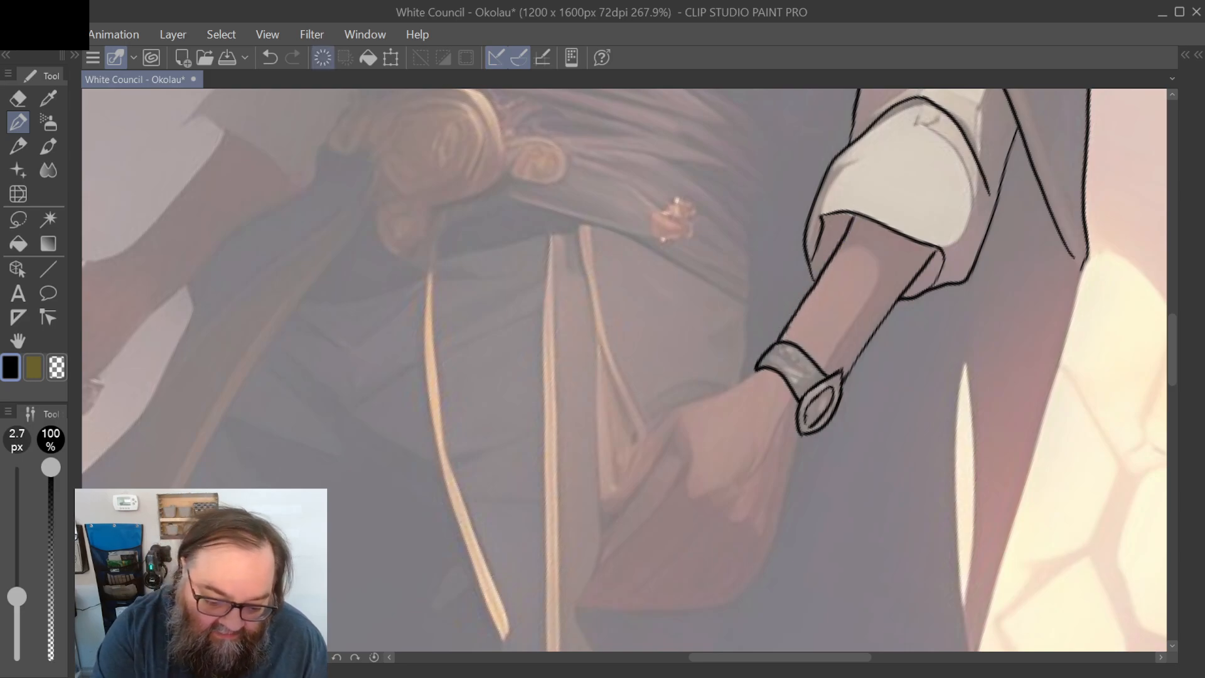
pyautogui.click(270, 57)
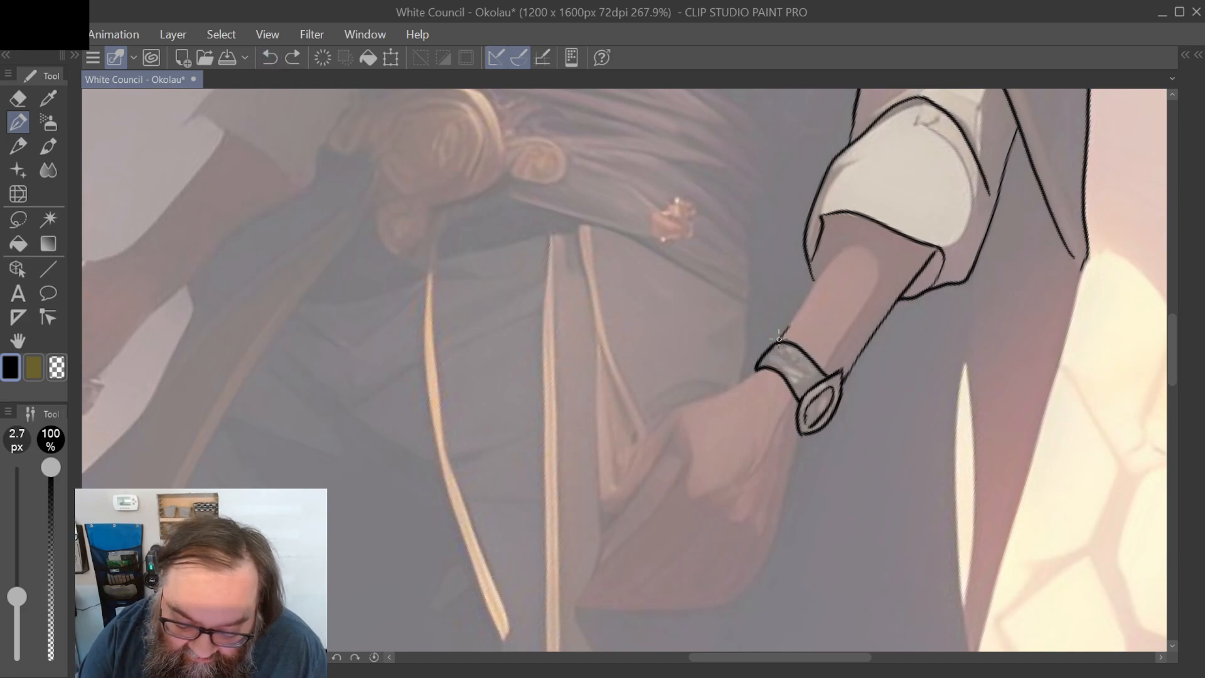
pyautogui.moveTo(783, 339); pyautogui.dragTo(843, 215)
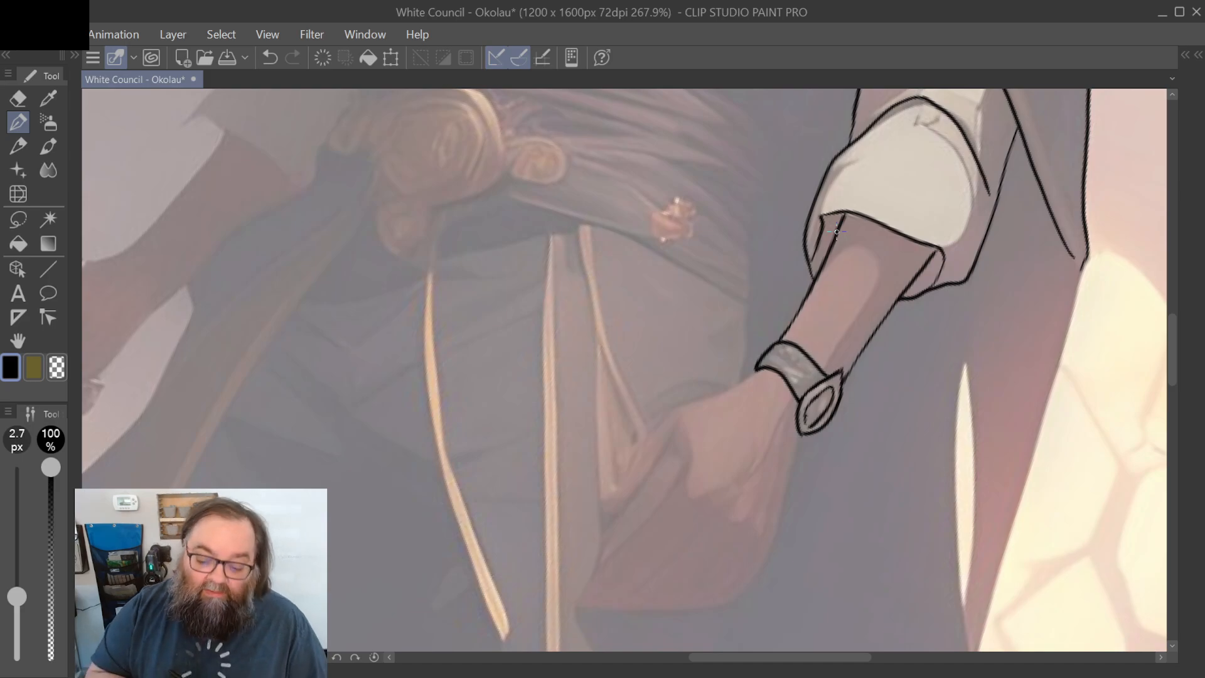
# Step: Outline the hand below the bracelet with its thumb, the separate fingers and the outer edge back up to the wrist
pyautogui.scroll(-3, 837, 232)
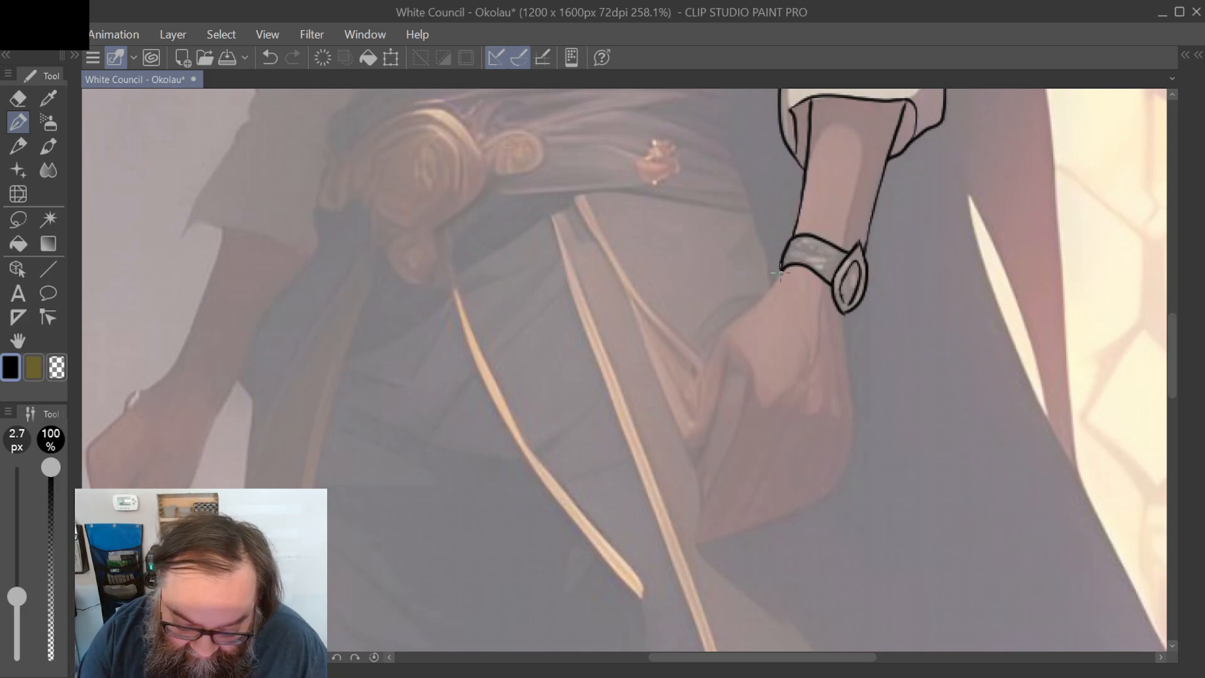
pyautogui.moveTo(781, 271)
pyautogui.mouseDown()
pyautogui.moveTo(714, 344)
pyautogui.moveTo(695, 447)
pyautogui.moveTo(714, 440)
pyautogui.mouseUp()
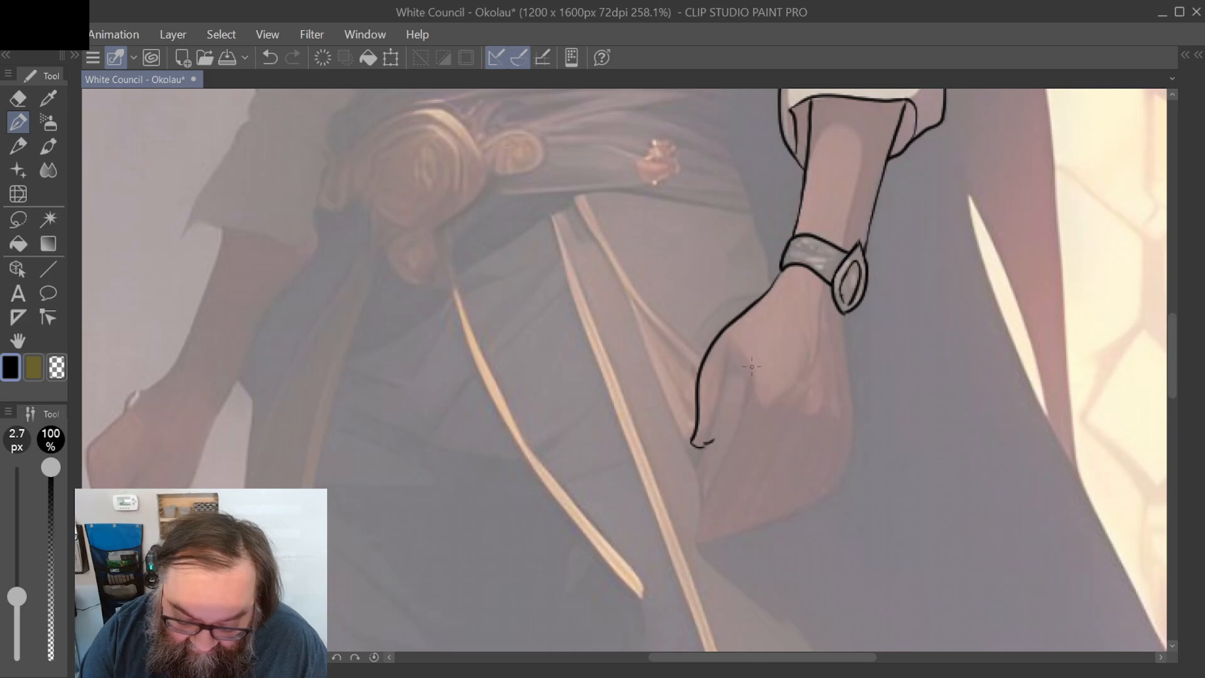
pyautogui.moveTo(749, 381)
pyautogui.mouseDown()
pyautogui.moveTo(696, 521)
pyautogui.moveTo(694, 537)
pyautogui.moveTo(726, 524)
pyautogui.mouseUp()
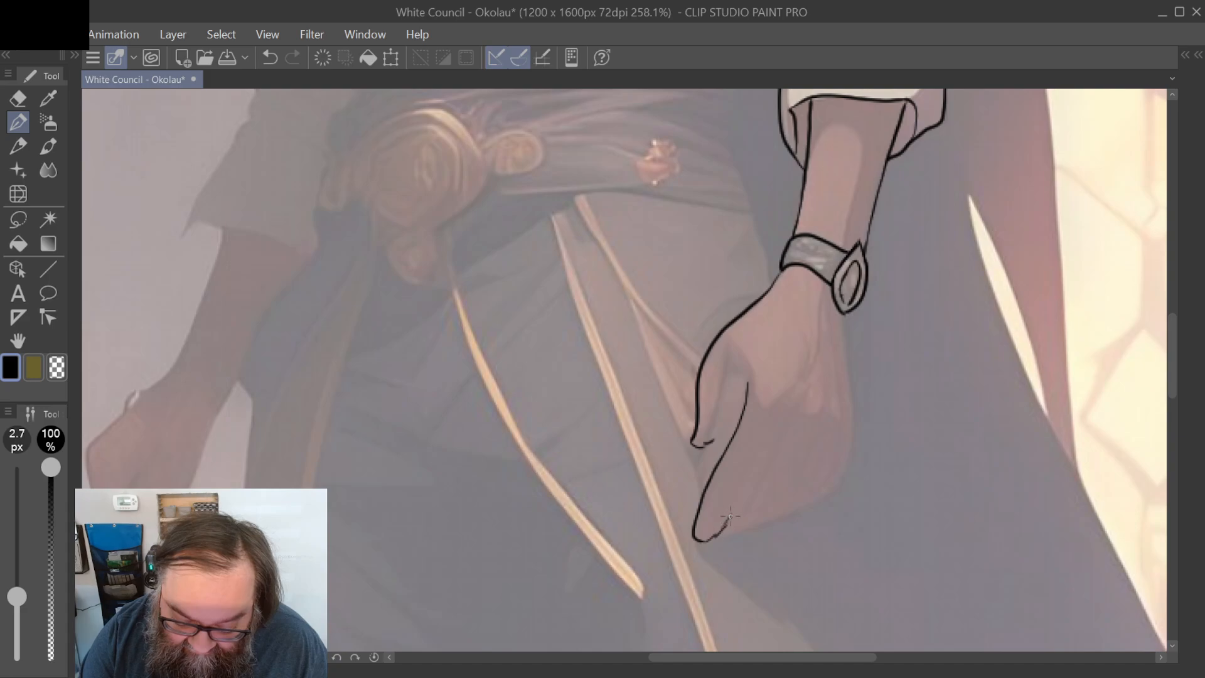
pyautogui.moveTo(778, 413); pyautogui.dragTo(708, 539)
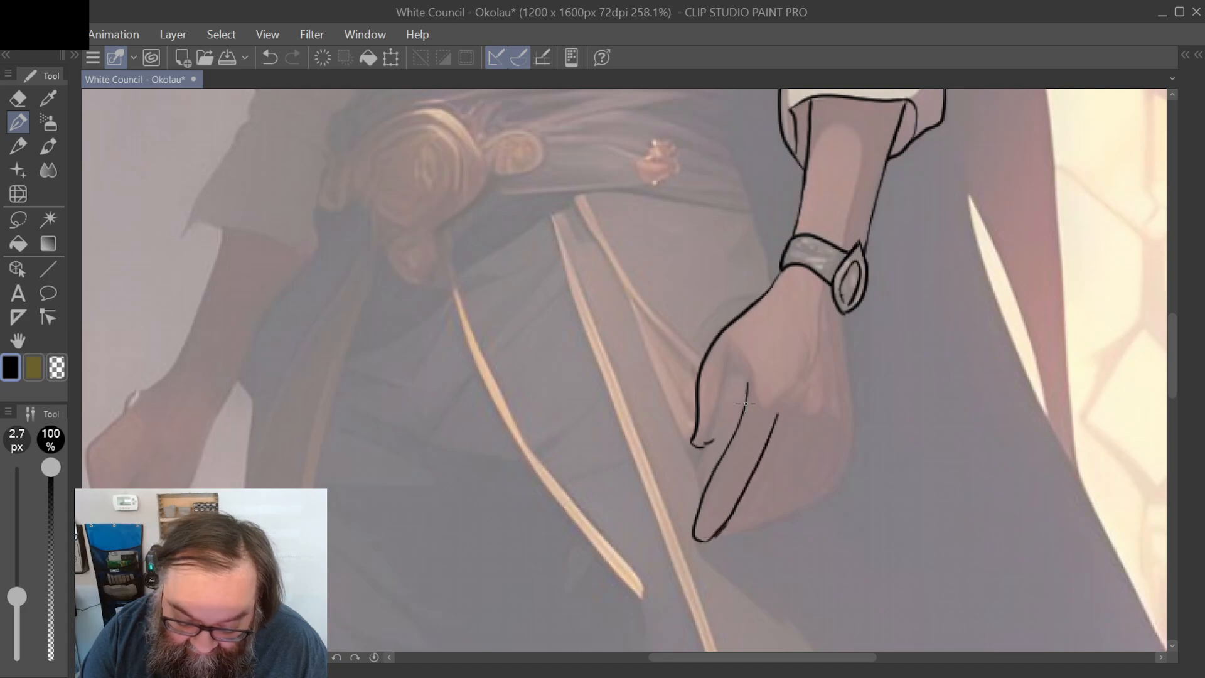
pyautogui.moveTo(693, 424)
pyautogui.mouseDown()
pyautogui.moveTo(691, 447)
pyautogui.moveTo(706, 444)
pyautogui.moveTo(729, 397)
pyautogui.moveTo(726, 408)
pyautogui.mouseUp()
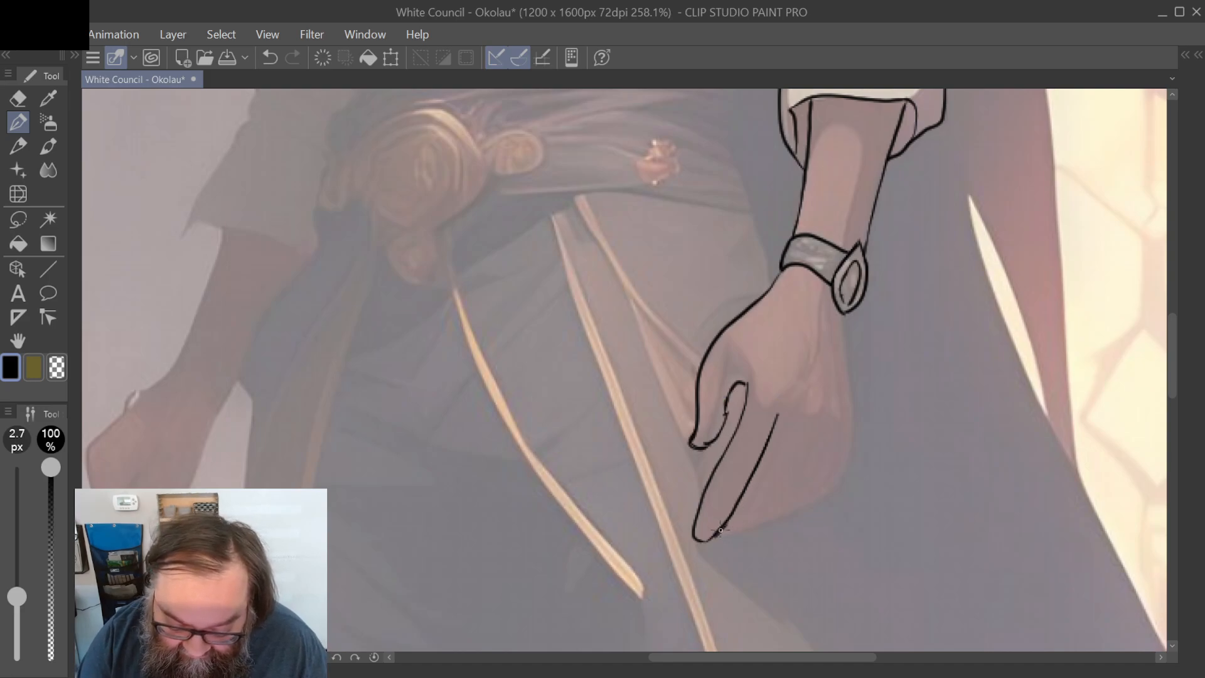
pyautogui.moveTo(718, 530); pyautogui.dragTo(777, 479)
pyautogui.moveTo(804, 427)
pyautogui.mouseDown()
pyautogui.moveTo(758, 505)
pyautogui.moveTo(729, 521)
pyautogui.moveTo(792, 499)
pyautogui.moveTo(826, 439)
pyautogui.moveTo(818, 477)
pyautogui.moveTo(862, 425)
pyautogui.moveTo(850, 431)
pyautogui.moveTo(841, 315)
pyautogui.mouseUp()
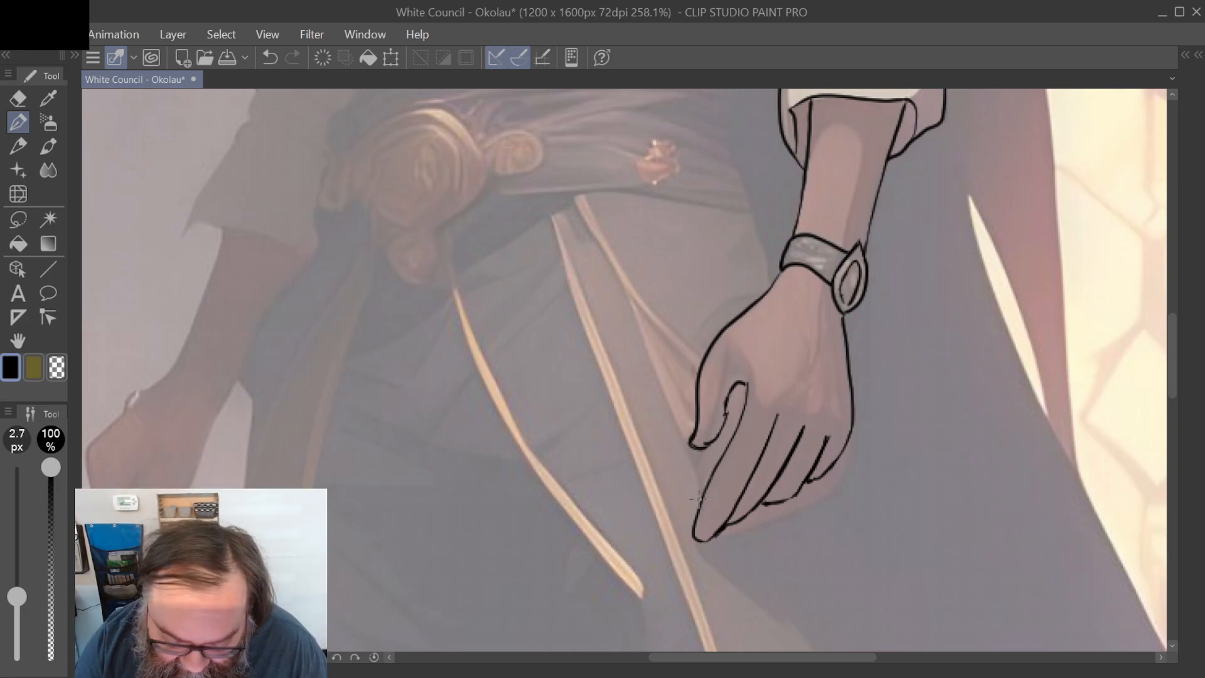
# Step: Erase the index finger's thumb-side edge and tip, and redraw them with a rounder, wider fingertip
pyautogui.moveTo(693, 531); pyautogui.dragTo(746, 398)
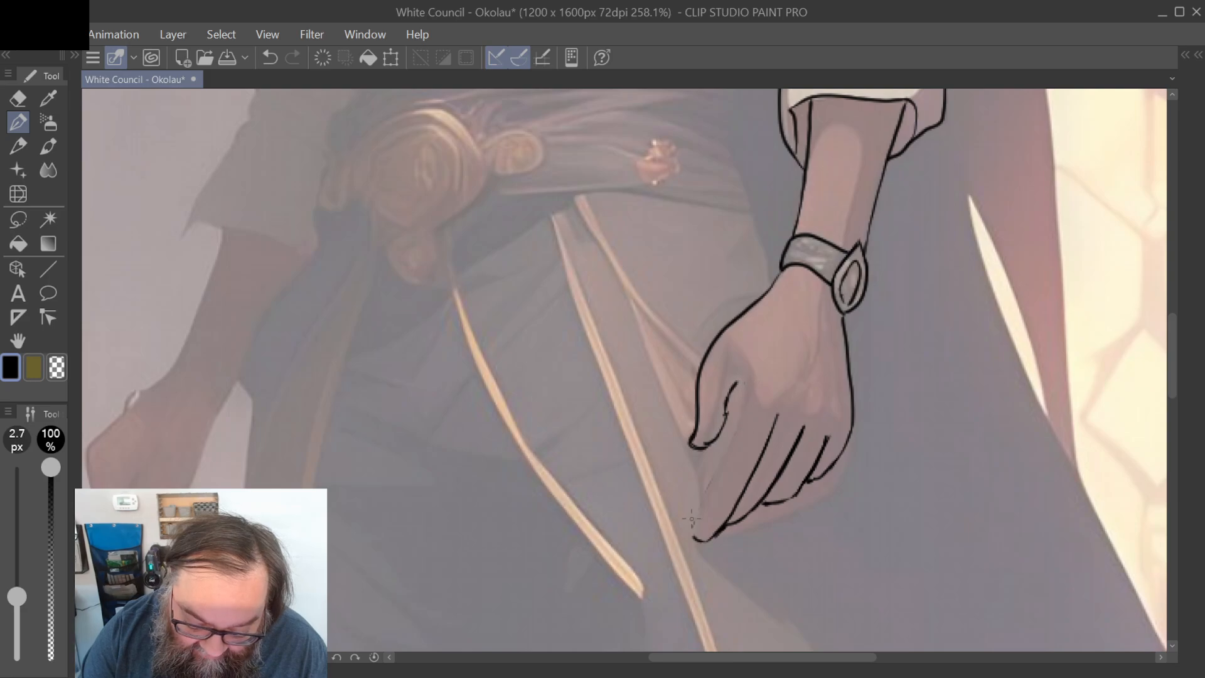
pyautogui.moveTo(728, 535)
pyautogui.mouseDown()
pyautogui.moveTo(724, 516)
pyautogui.moveTo(705, 531)
pyautogui.mouseUp()
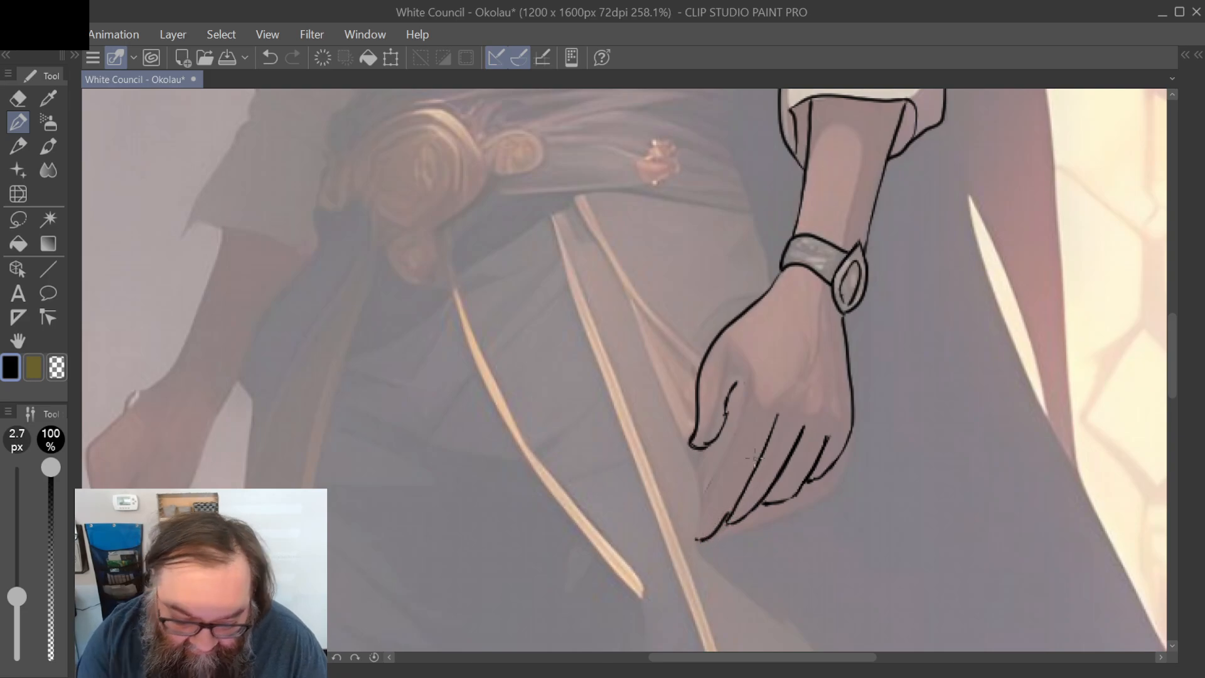
pyautogui.hotkey('ctrl', 'z')
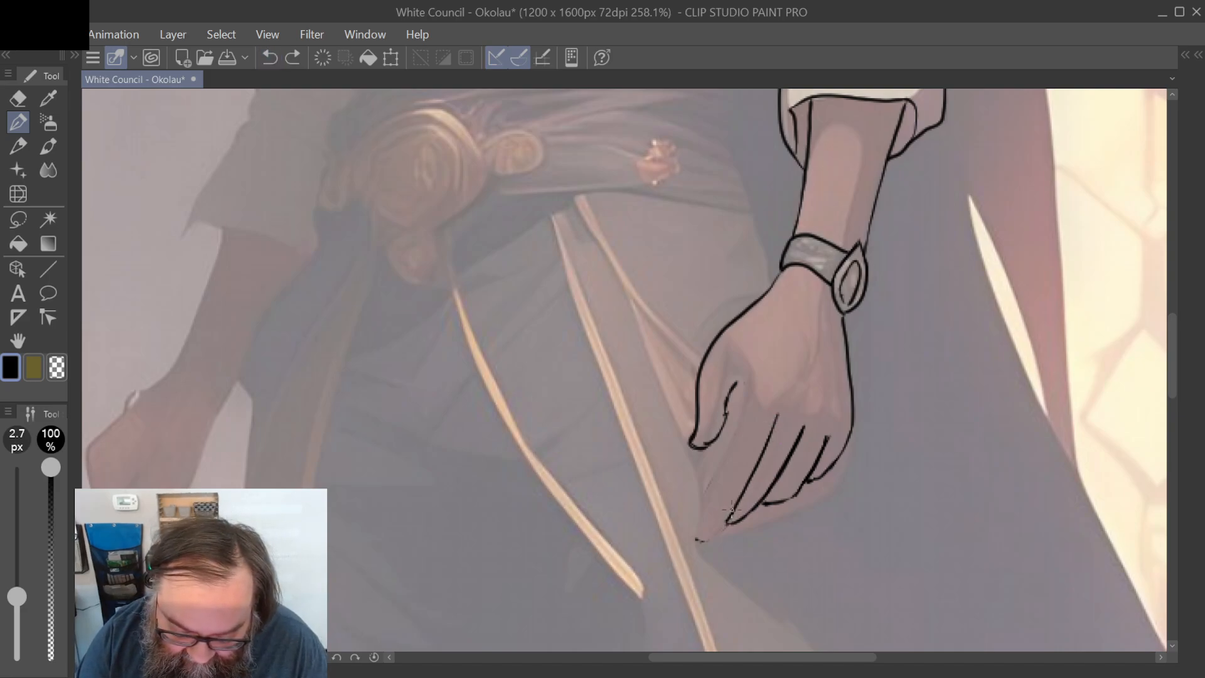
pyautogui.moveTo(735, 510)
pyautogui.mouseDown()
pyautogui.moveTo(714, 535)
pyautogui.moveTo(691, 539)
pyautogui.moveTo(685, 521)
pyautogui.mouseUp()
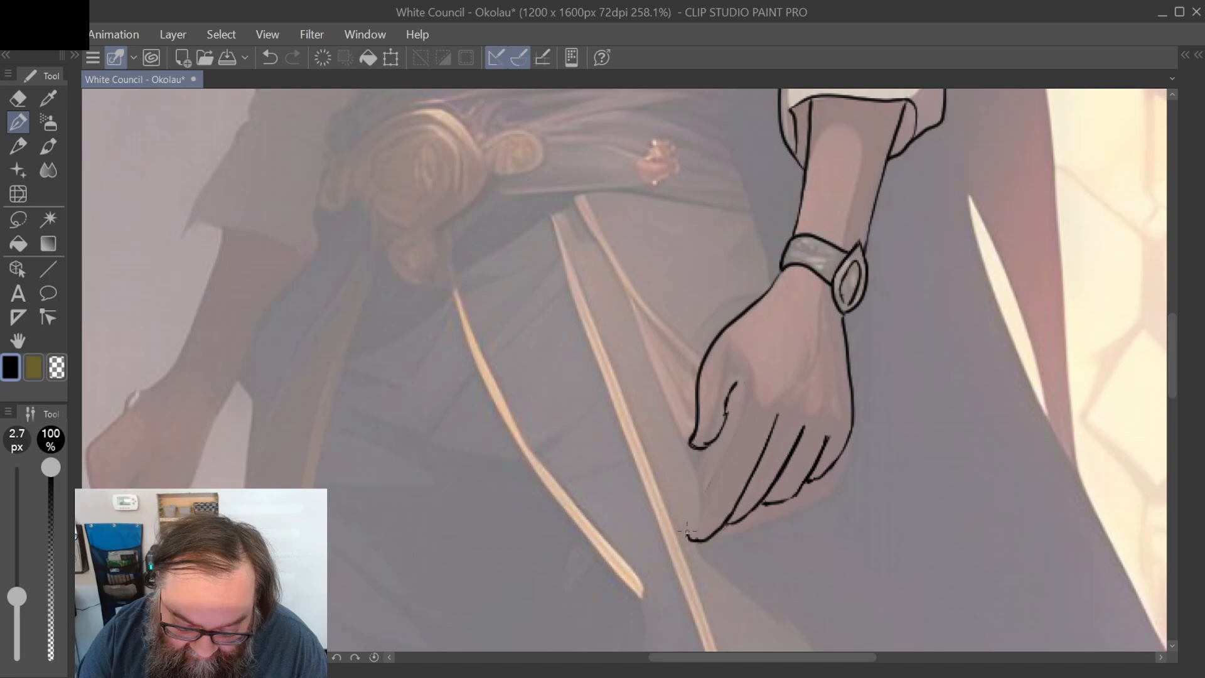
pyautogui.moveTo(687, 531)
pyautogui.mouseDown()
pyautogui.moveTo(735, 435)
pyautogui.moveTo(741, 384)
pyautogui.moveTo(710, 446)
pyautogui.moveTo(690, 447)
pyautogui.mouseUp()
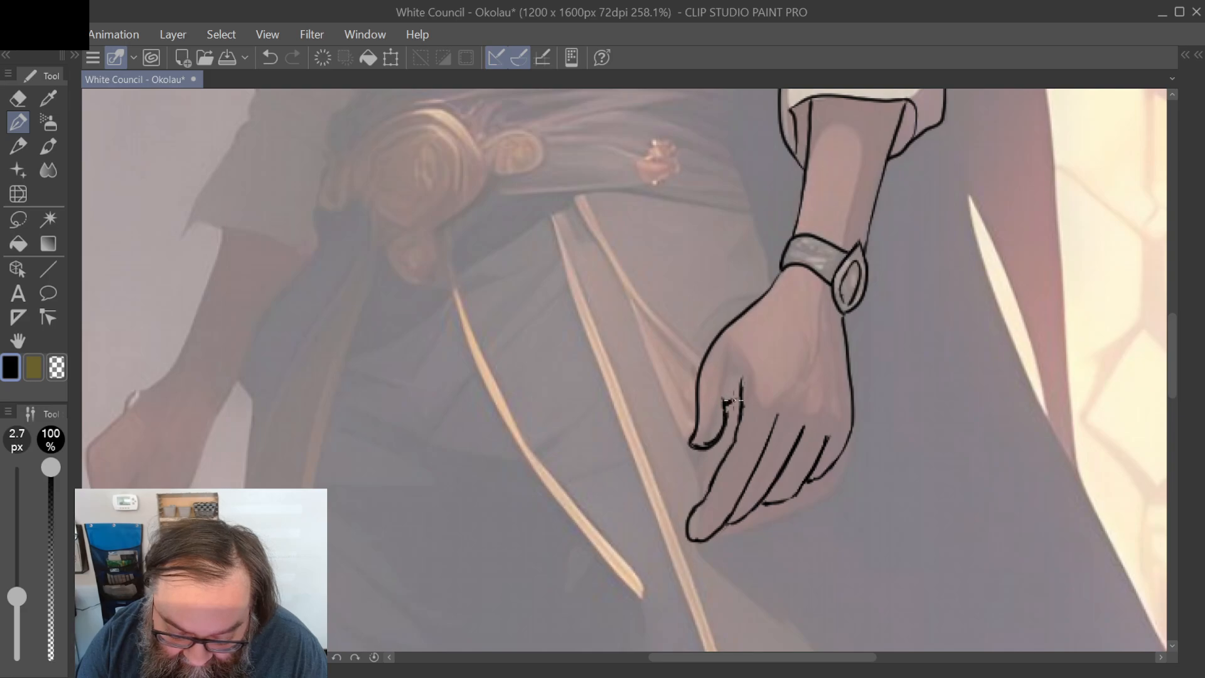
# Step: Reshape the thumb by erasing parts of its tip and inner edge and redrawing them slightly longer and rounder
pyautogui.moveTo(736, 400); pyautogui.dragTo(727, 406)
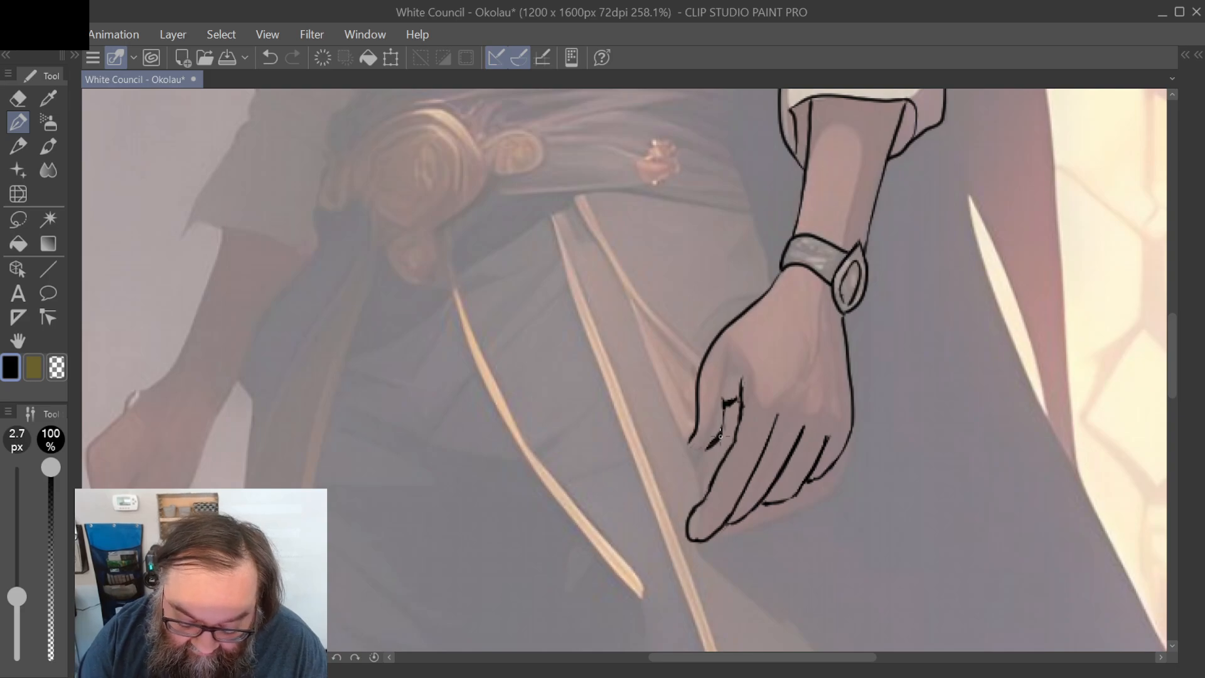
pyautogui.moveTo(727, 405)
pyautogui.mouseDown()
pyautogui.moveTo(704, 452)
pyautogui.moveTo(689, 455)
pyautogui.moveTo(686, 439)
pyautogui.moveTo(687, 458)
pyautogui.moveTo(716, 446)
pyautogui.moveTo(725, 427)
pyautogui.moveTo(714, 447)
pyautogui.moveTo(686, 449)
pyautogui.mouseUp()
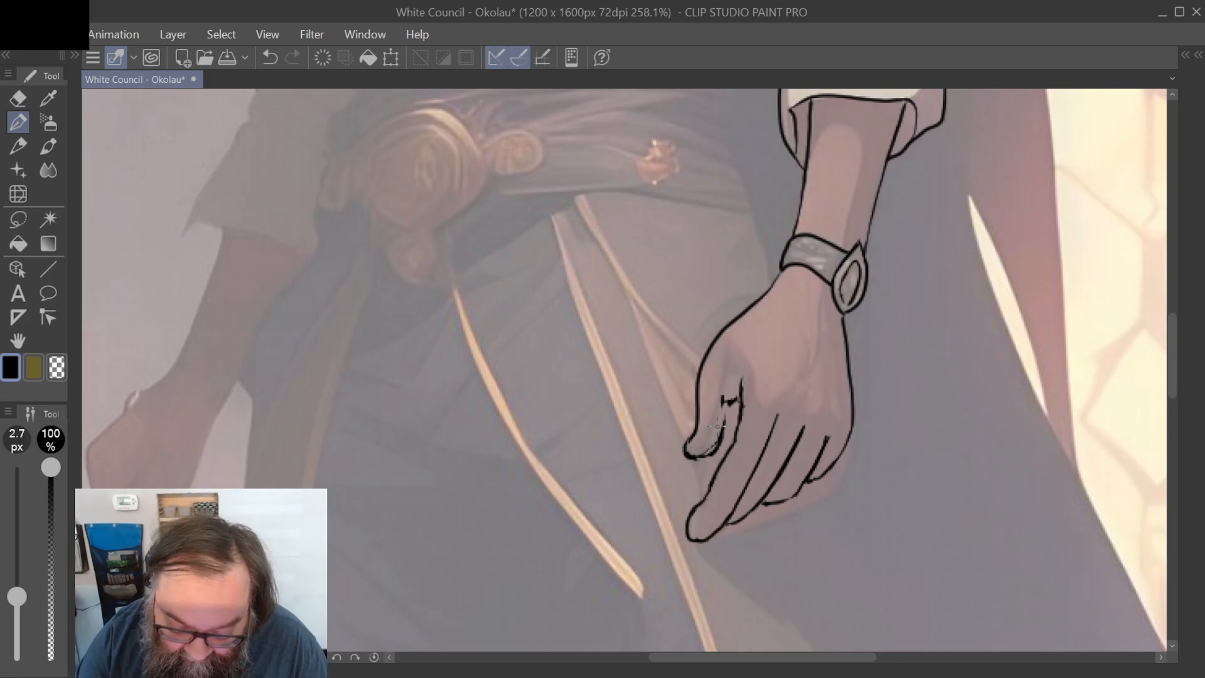
pyautogui.moveTo(723, 440)
pyautogui.mouseDown()
pyautogui.moveTo(732, 401)
pyautogui.moveTo(717, 409)
pyautogui.moveTo(740, 401)
pyautogui.mouseUp()
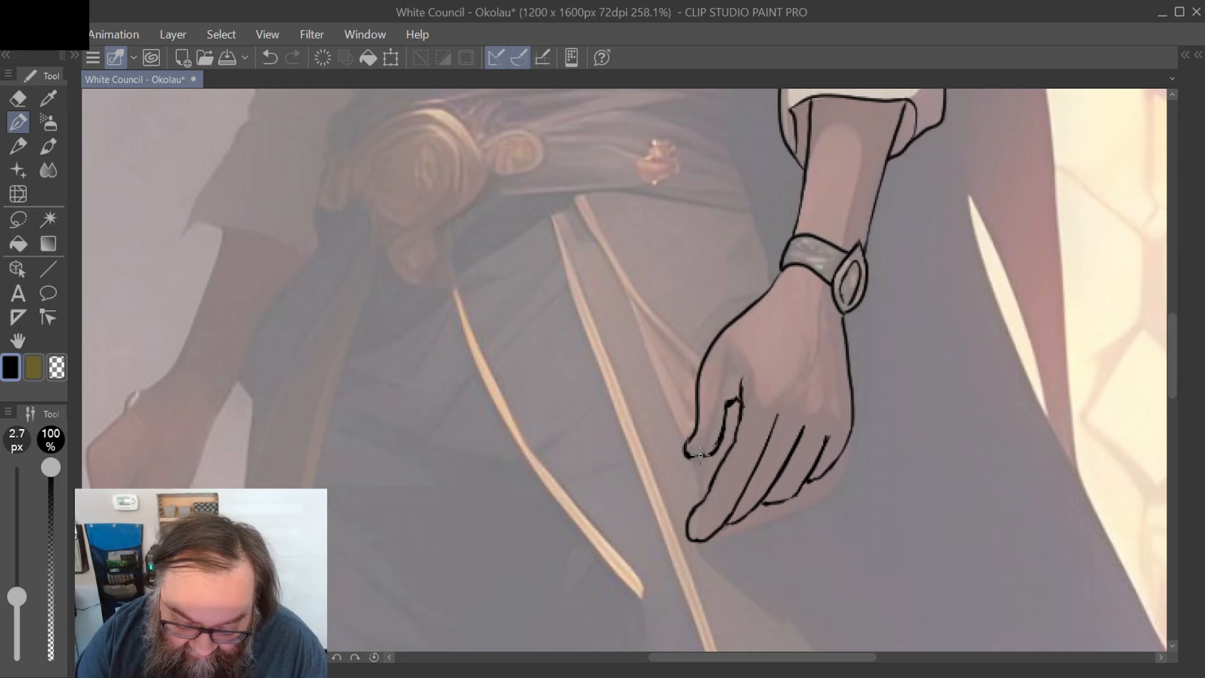
pyautogui.moveTo(692, 438)
pyautogui.mouseDown()
pyautogui.moveTo(687, 455)
pyautogui.moveTo(712, 457)
pyautogui.moveTo(727, 402)
pyautogui.mouseUp()
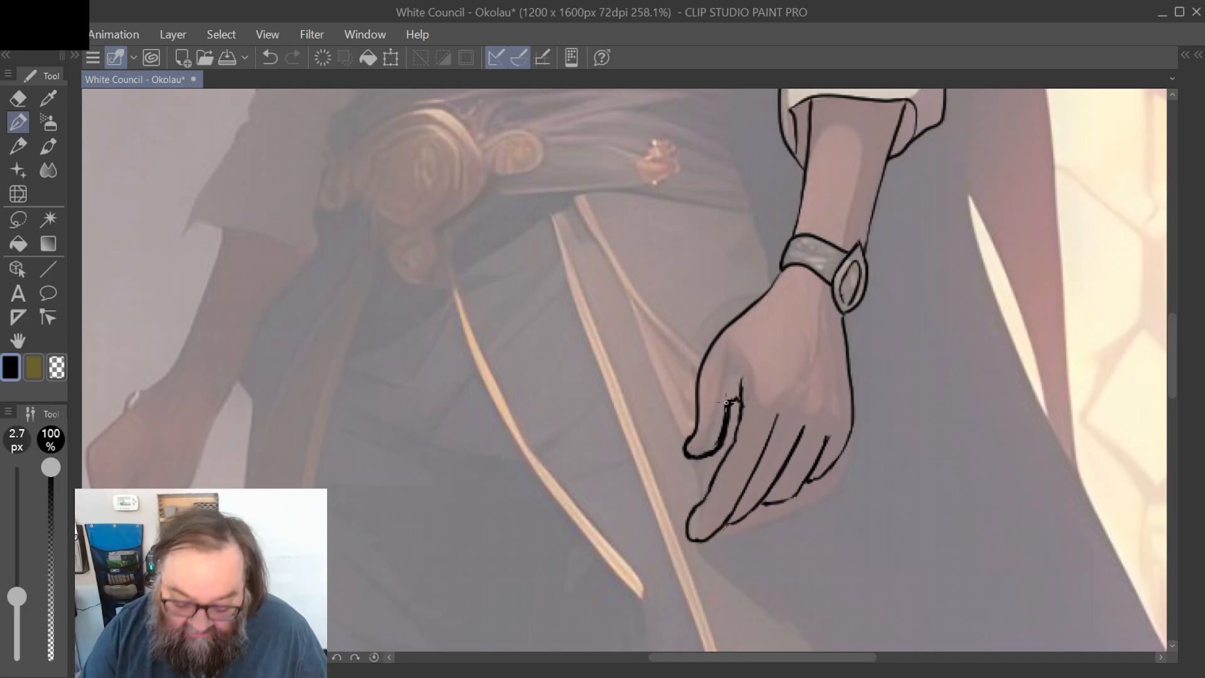
# Step: Redraw the index finger's edge and tip as a smoother contour, and refine the outline at the outer fingertips
pyautogui.moveTo(697, 508); pyautogui.dragTo(696, 533)
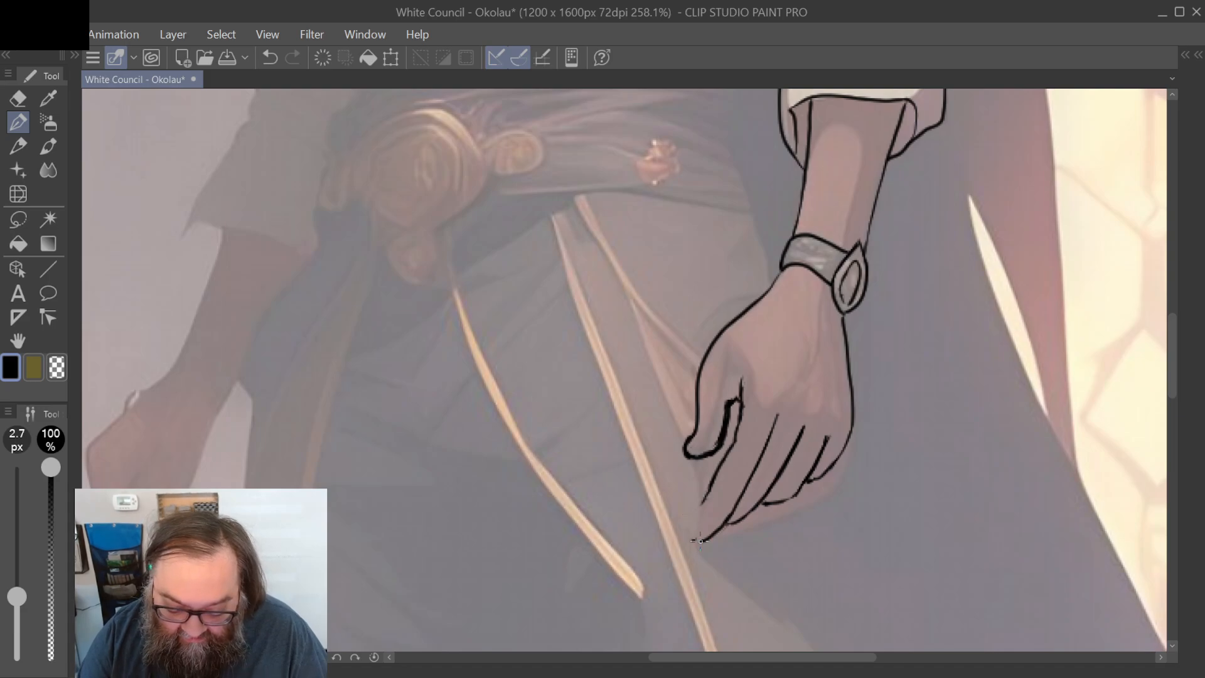
pyautogui.moveTo(741, 383)
pyautogui.mouseDown()
pyautogui.moveTo(735, 443)
pyautogui.moveTo(690, 531)
pyautogui.moveTo(716, 536)
pyautogui.mouseUp()
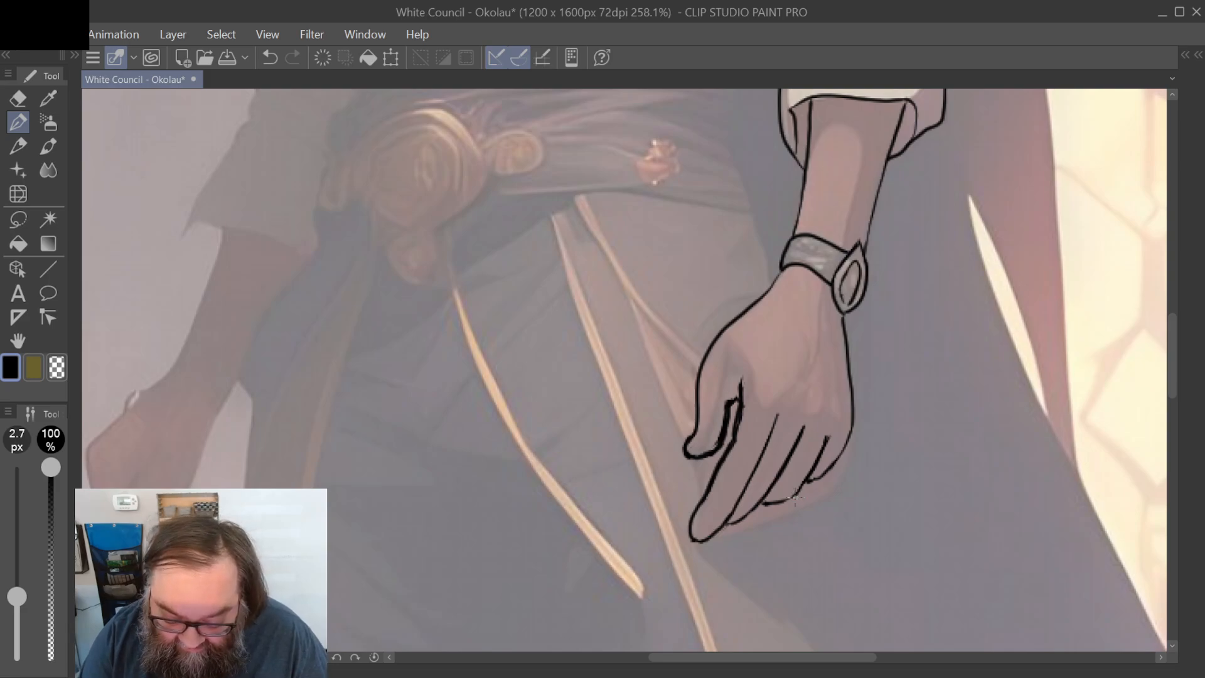
pyautogui.moveTo(800, 491)
pyautogui.mouseDown()
pyautogui.moveTo(761, 505)
pyautogui.moveTo(836, 465)
pyautogui.mouseUp()
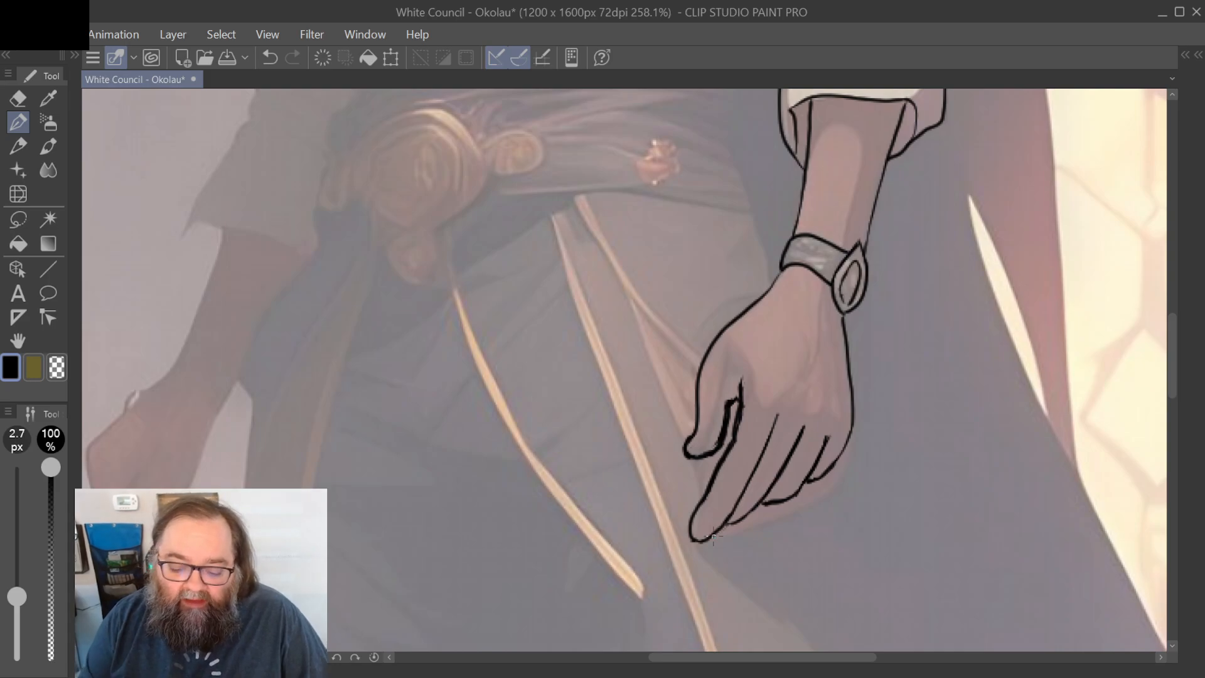
# Step: Trace the outer edge of the other arm's sleeve from its cuff corner past the elbow fold up to the cloak
pyautogui.scroll(5, 713, 538)
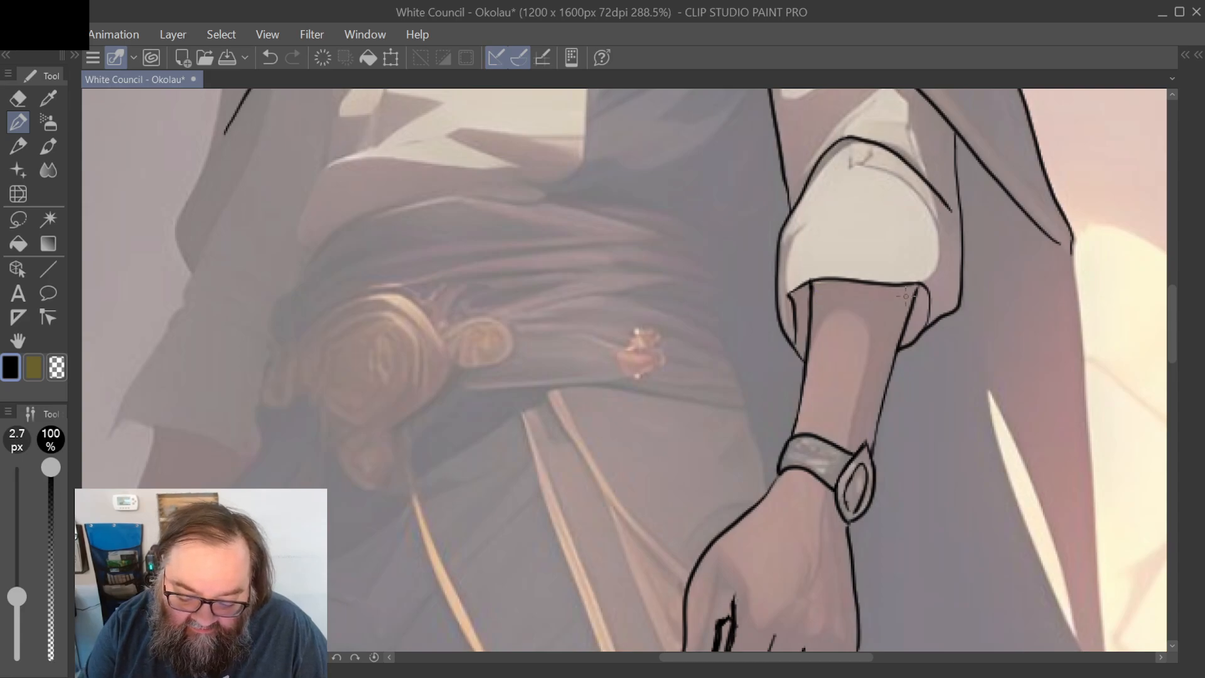
pyautogui.moveTo(920, 276)
pyautogui.mouseDown()
pyautogui.moveTo(914, 307)
pyautogui.moveTo(1004, 471)
pyautogui.moveTo(1067, 552)
pyautogui.moveTo(1181, 596)
pyautogui.mouseUp()
pyautogui.scroll(-4, 893, 336)
pyautogui.scroll(-2, 891, 370)
pyautogui.moveTo(892, 440); pyautogui.dragTo(895, 232)
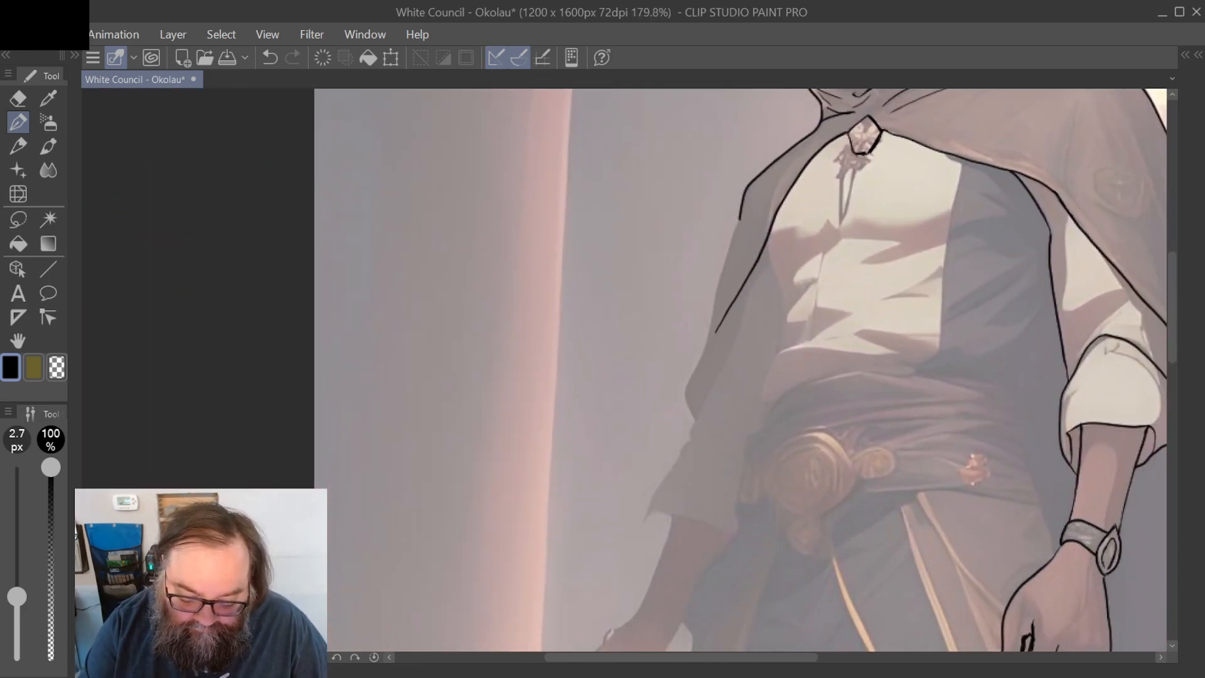
pyautogui.moveTo(645, 518); pyautogui.dragTo(765, 256)
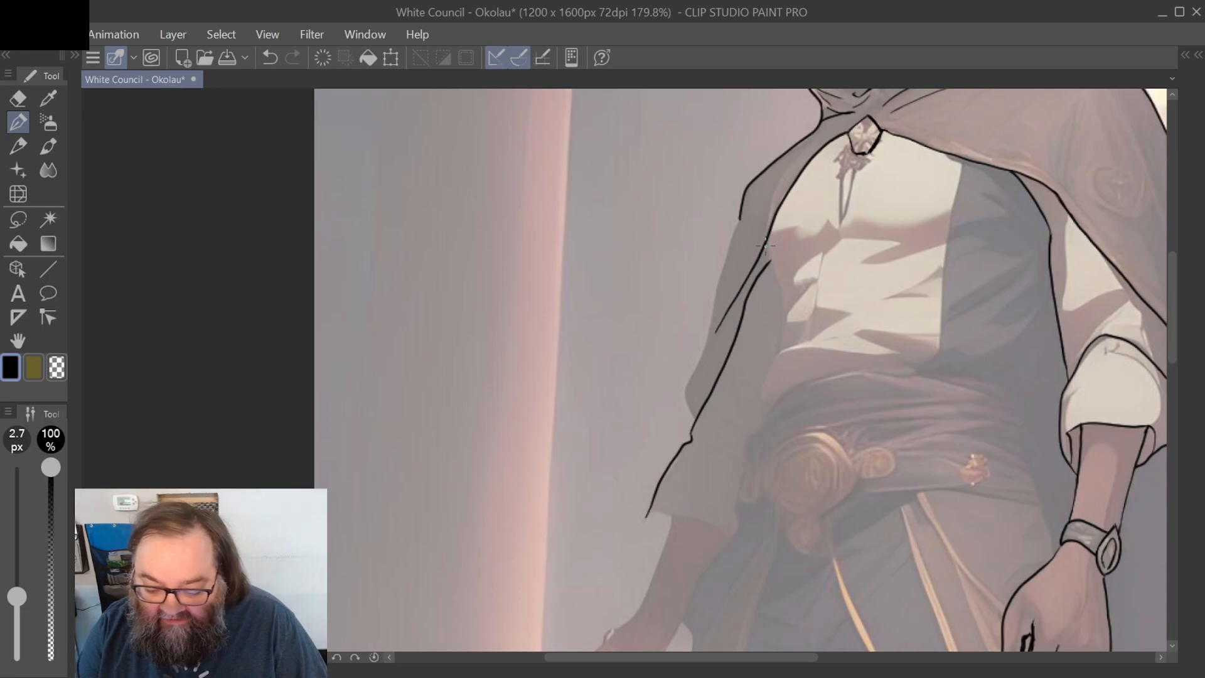
# Step: Trace the shirt's side from the cloak to the fold above the sash, and the cloak's outer edge from the shoulder to the sleeve
pyautogui.moveTo(765, 246); pyautogui.dragTo(835, 352)
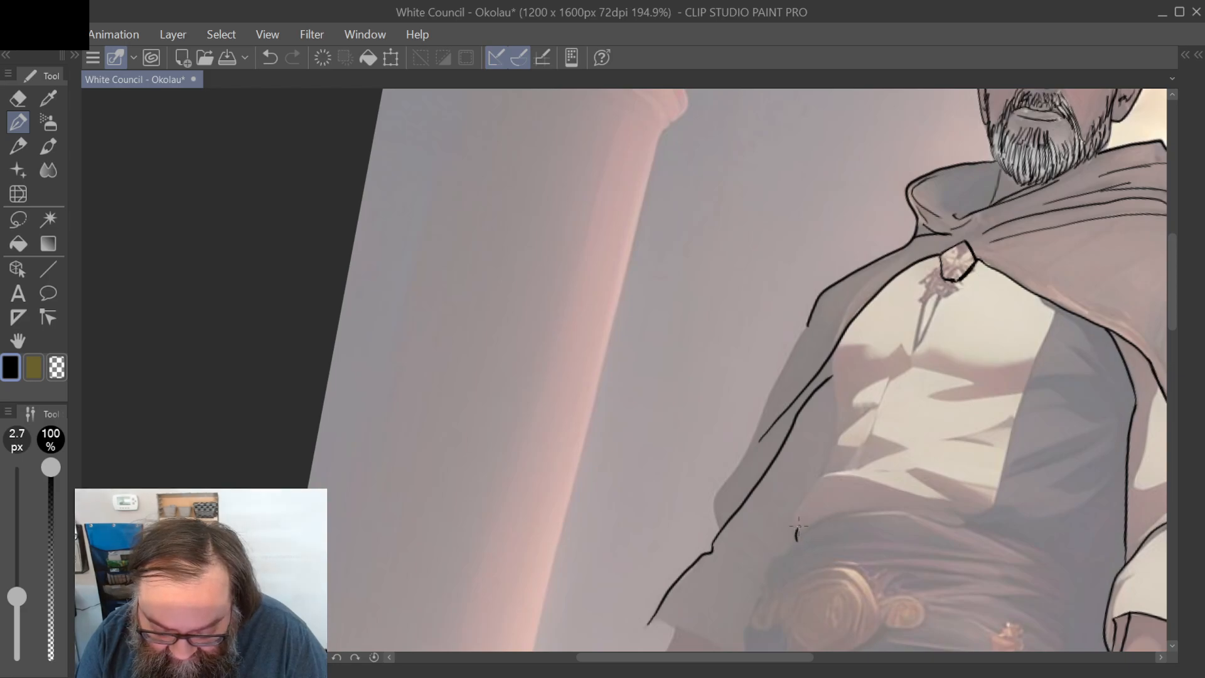
pyautogui.moveTo(797, 539)
pyautogui.mouseDown()
pyautogui.moveTo(794, 516)
pyautogui.moveTo(813, 488)
pyautogui.moveTo(850, 468)
pyautogui.moveTo(830, 451)
pyautogui.moveTo(839, 417)
pyautogui.mouseUp()
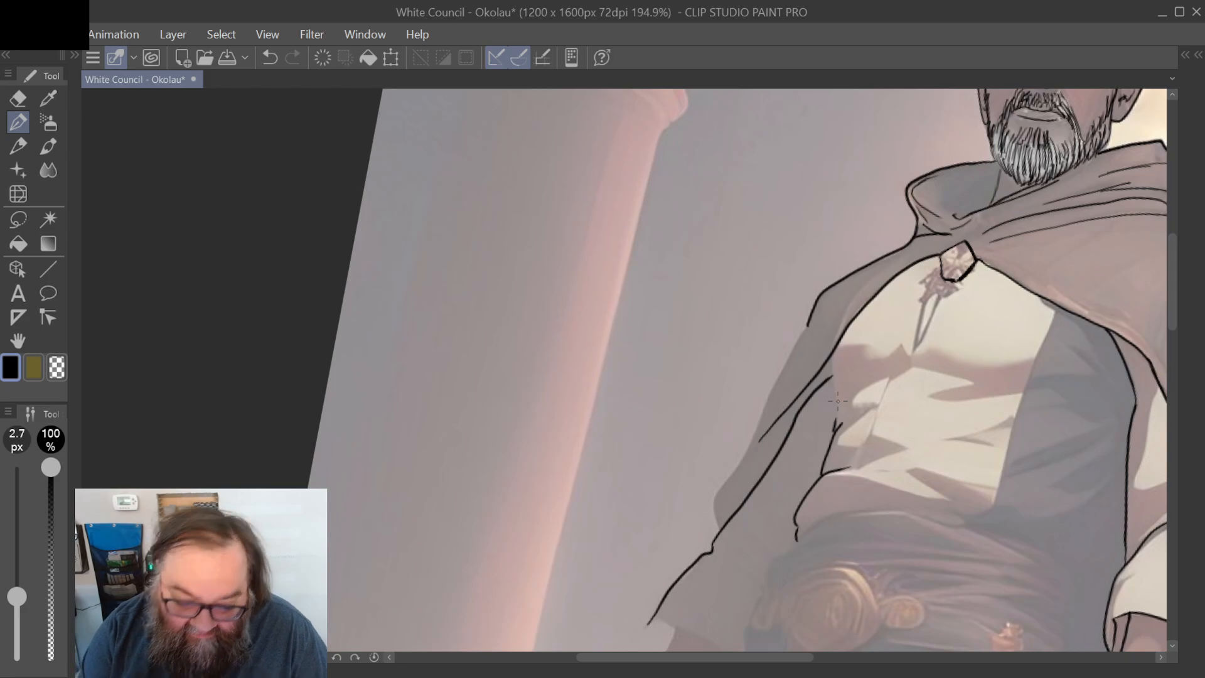
pyautogui.hotkey('ctrl', 'z')
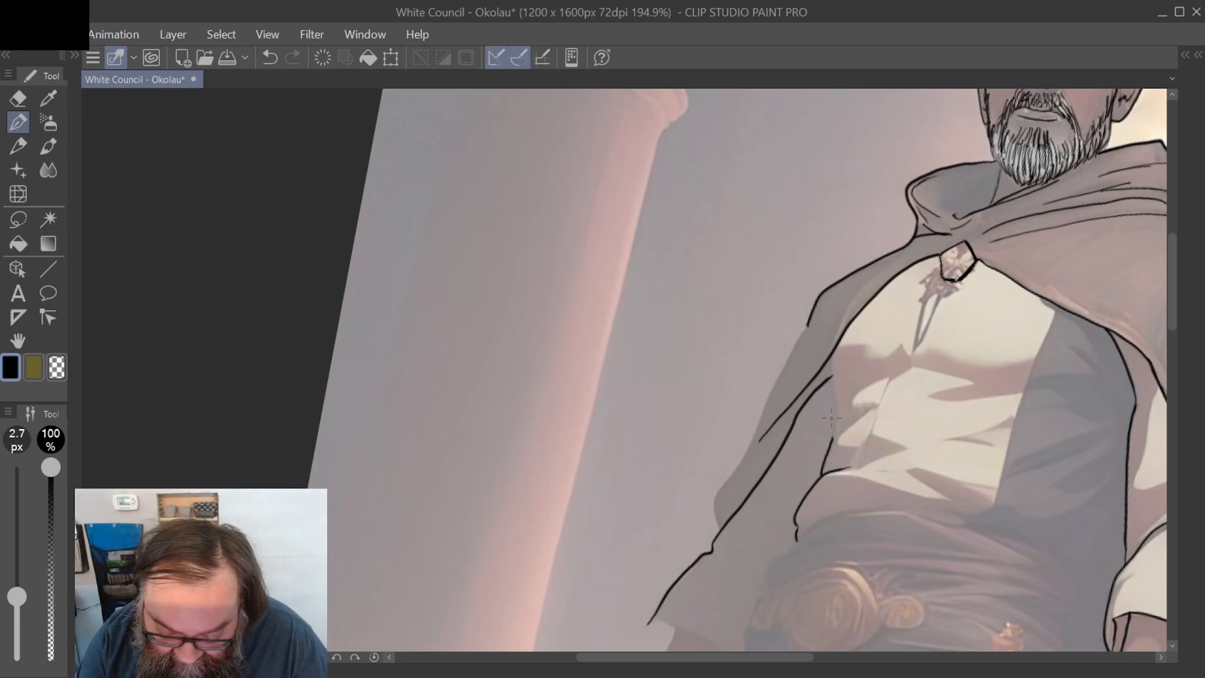
pyautogui.moveTo(831, 443); pyautogui.dragTo(831, 356)
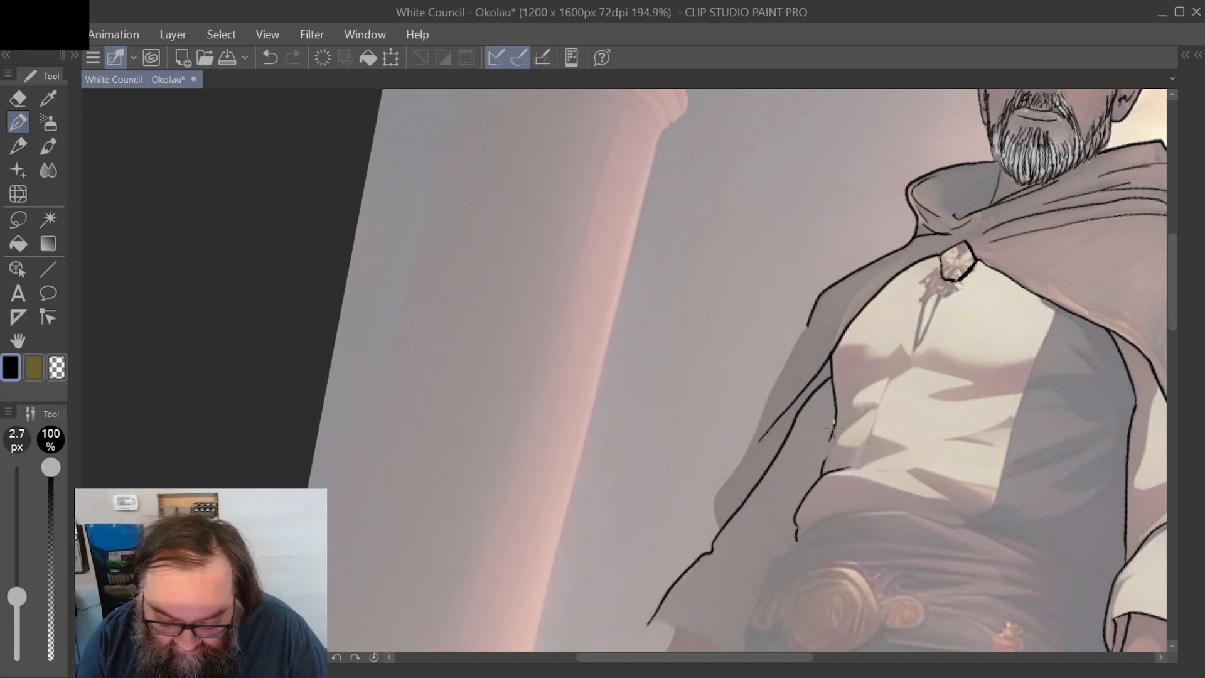
pyautogui.moveTo(837, 418); pyautogui.dragTo(821, 472)
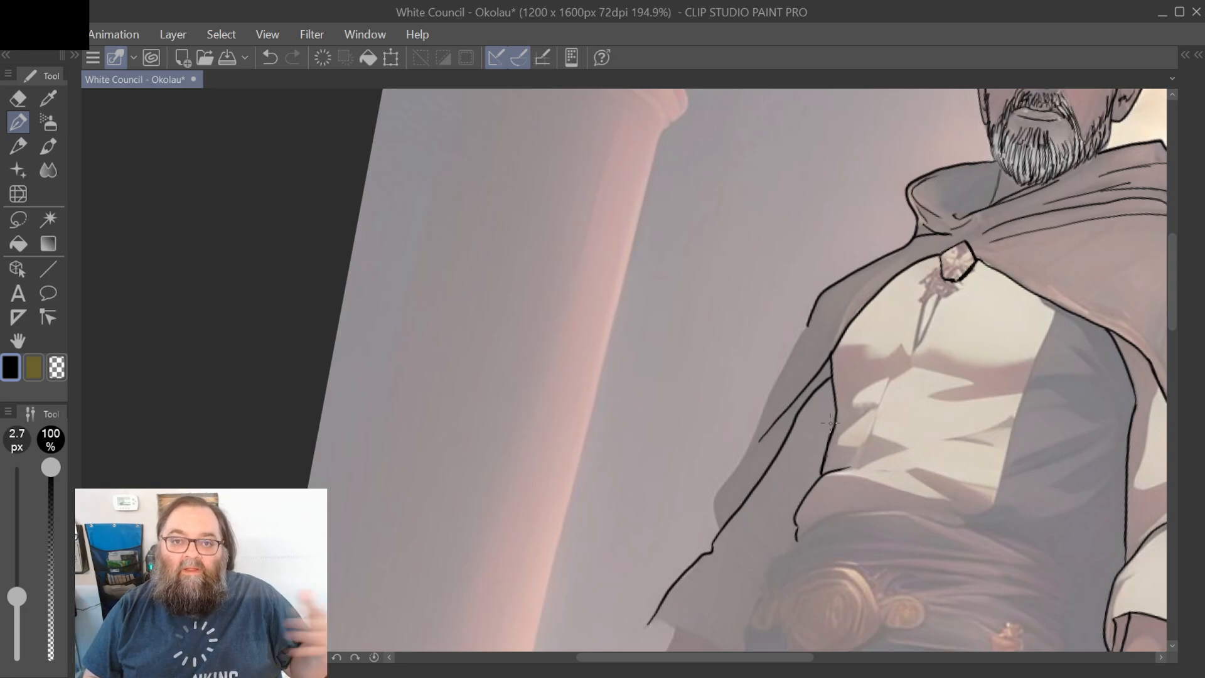
pyautogui.press('-')
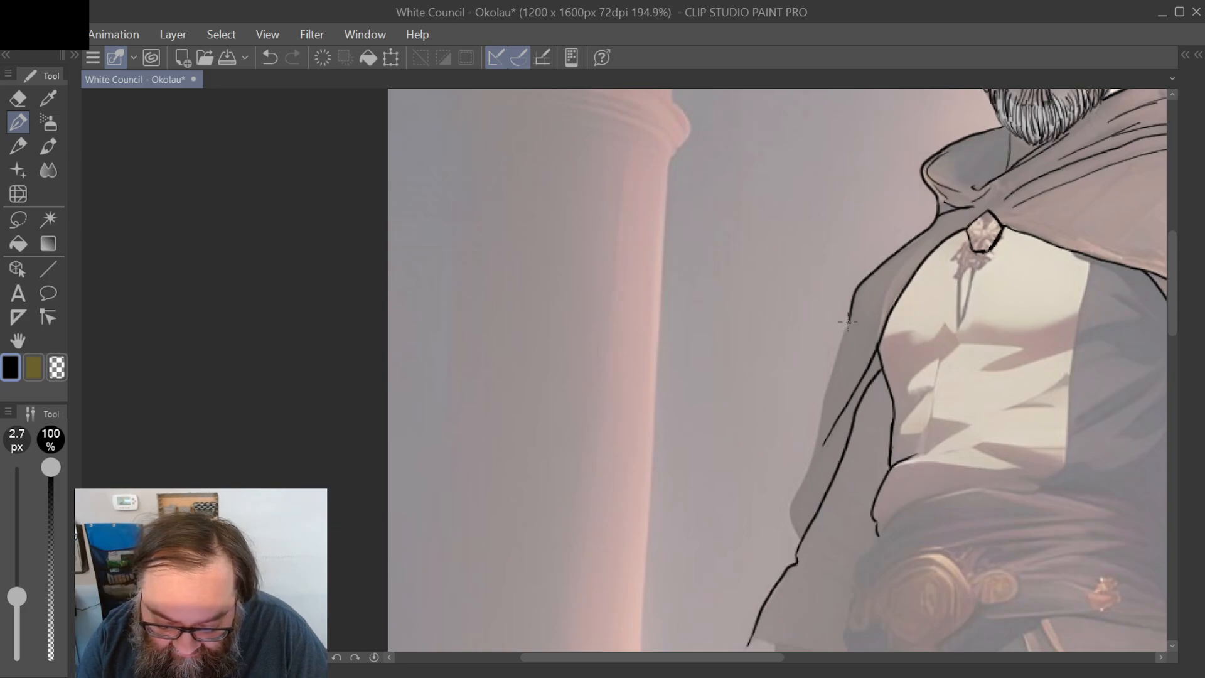
pyautogui.moveTo(847, 322)
pyautogui.mouseDown()
pyautogui.moveTo(789, 510)
pyautogui.moveTo(800, 535)
pyautogui.mouseUp()
# Step: Draw the large round belt buckle as two nested rings over the sash
pyautogui.scroll(-4, 800, 532)
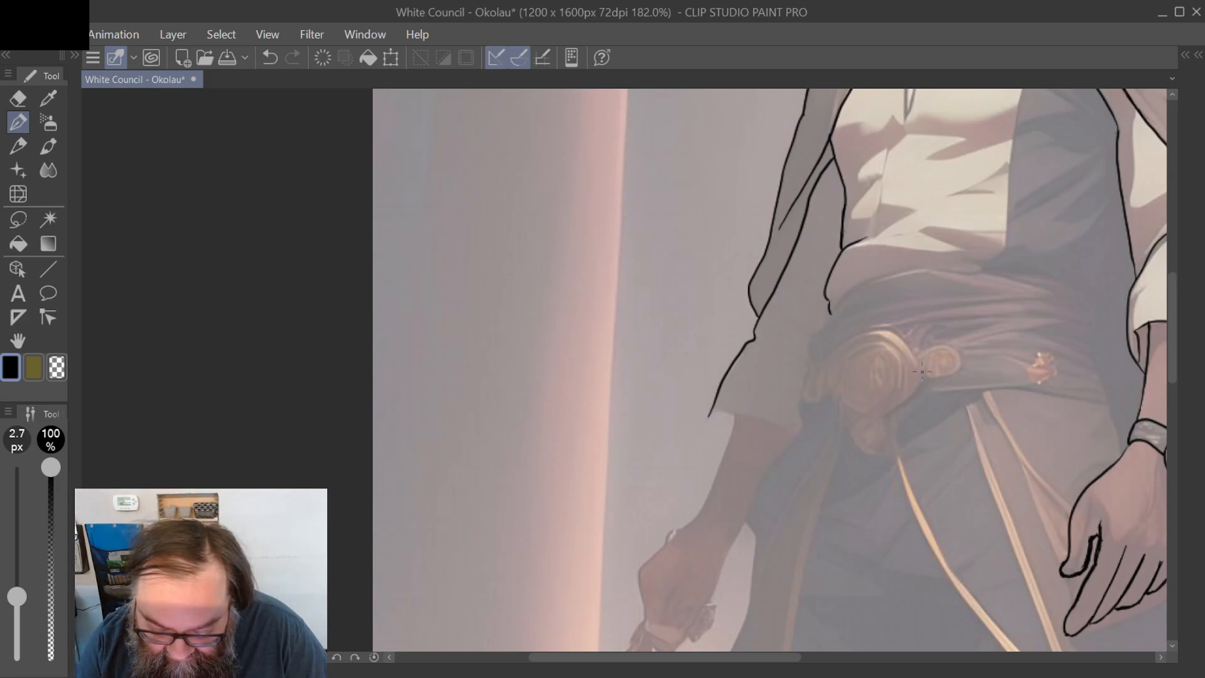
pyautogui.moveTo(923, 372)
pyautogui.mouseDown()
pyautogui.moveTo(891, 332)
pyautogui.moveTo(855, 339)
pyautogui.moveTo(826, 364)
pyautogui.moveTo(828, 396)
pyautogui.moveTo(853, 417)
pyautogui.moveTo(895, 412)
pyautogui.moveTo(921, 372)
pyautogui.moveTo(868, 336)
pyautogui.moveTo(832, 367)
pyautogui.moveTo(829, 391)
pyautogui.moveTo(850, 403)
pyautogui.mouseUp()
pyautogui.moveTo(912, 372)
pyautogui.mouseDown()
pyautogui.moveTo(877, 413)
pyautogui.moveTo(832, 393)
pyautogui.mouseUp()
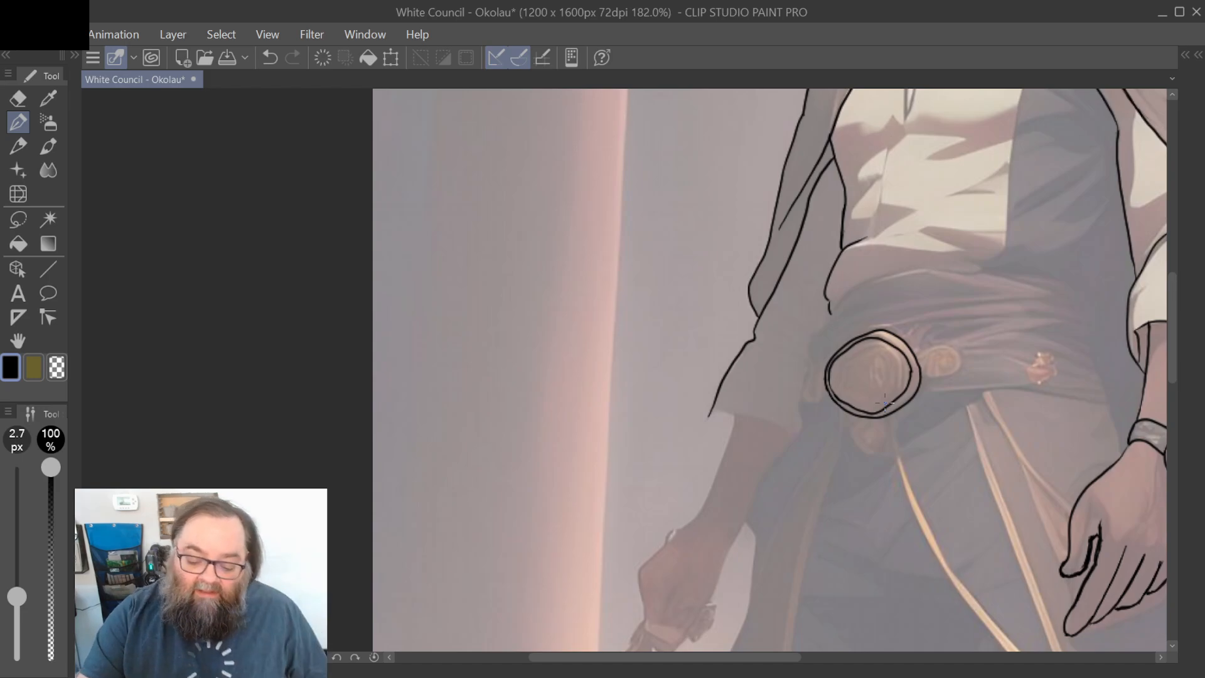
pyautogui.scroll(5, 885, 403)
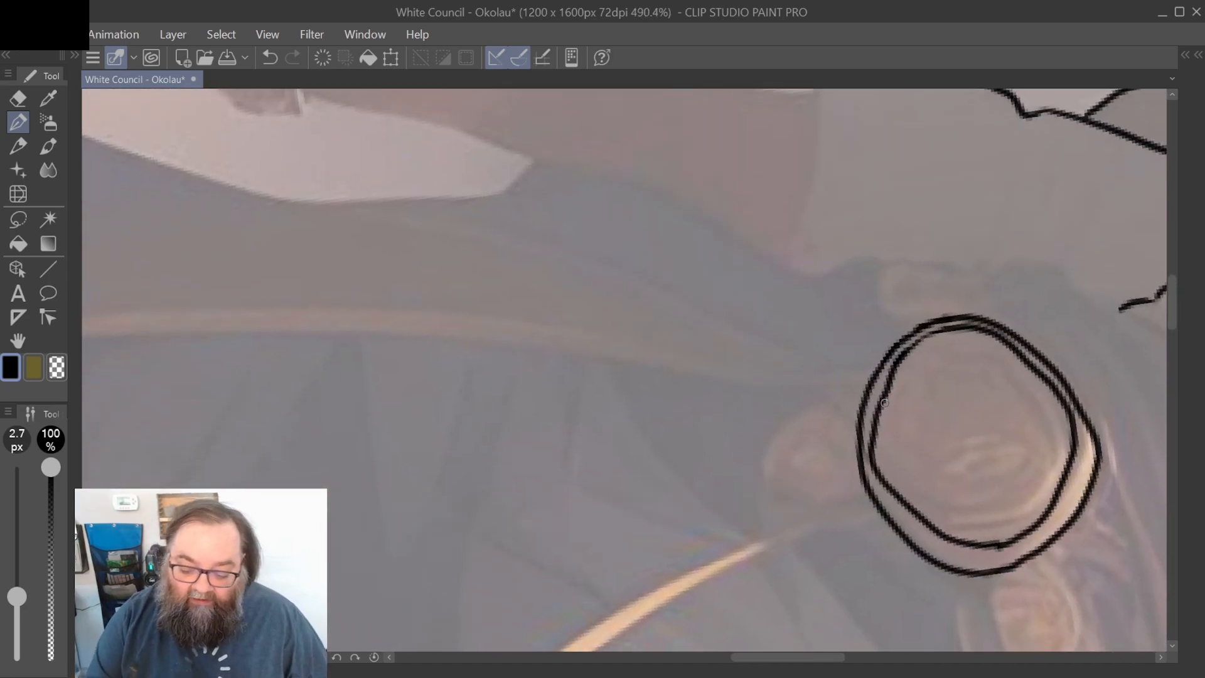
# Step: Refine the double ring outline of the large round belt buckle with black pen strokes
pyautogui.moveTo(907, 357)
pyautogui.mouseDown()
pyautogui.moveTo(873, 451)
pyautogui.moveTo(880, 392)
pyautogui.moveTo(951, 326)
pyautogui.mouseUp()
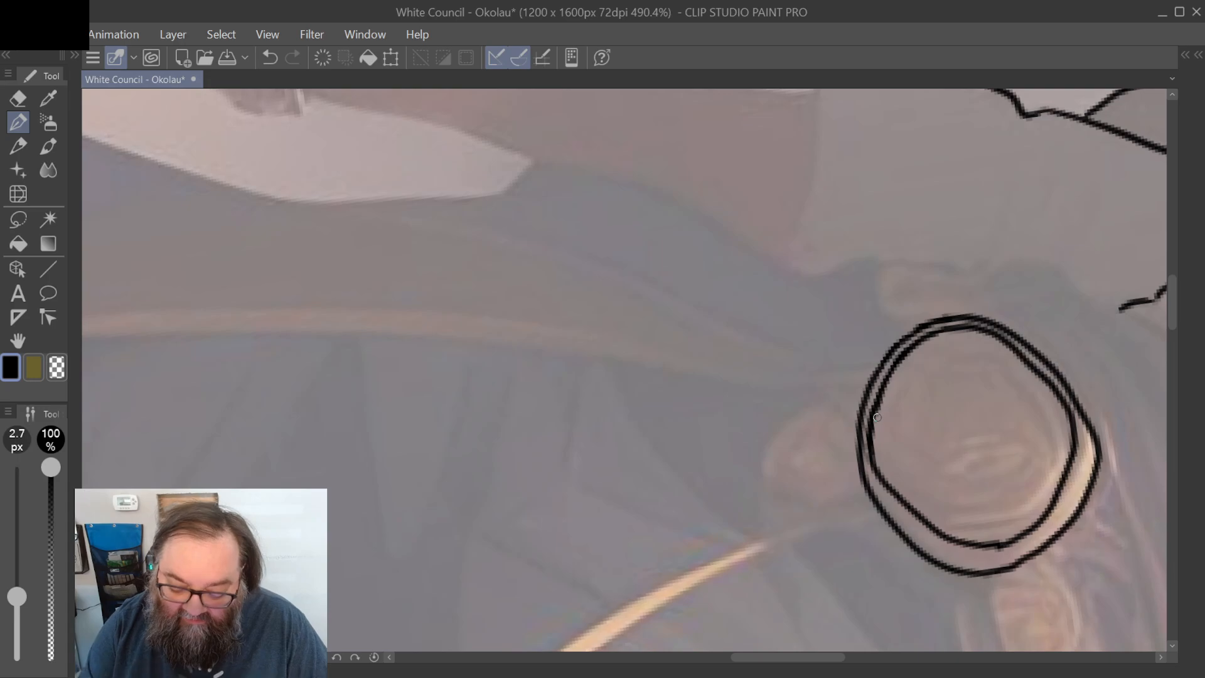
pyautogui.moveTo(878, 417); pyautogui.dragTo(751, 449)
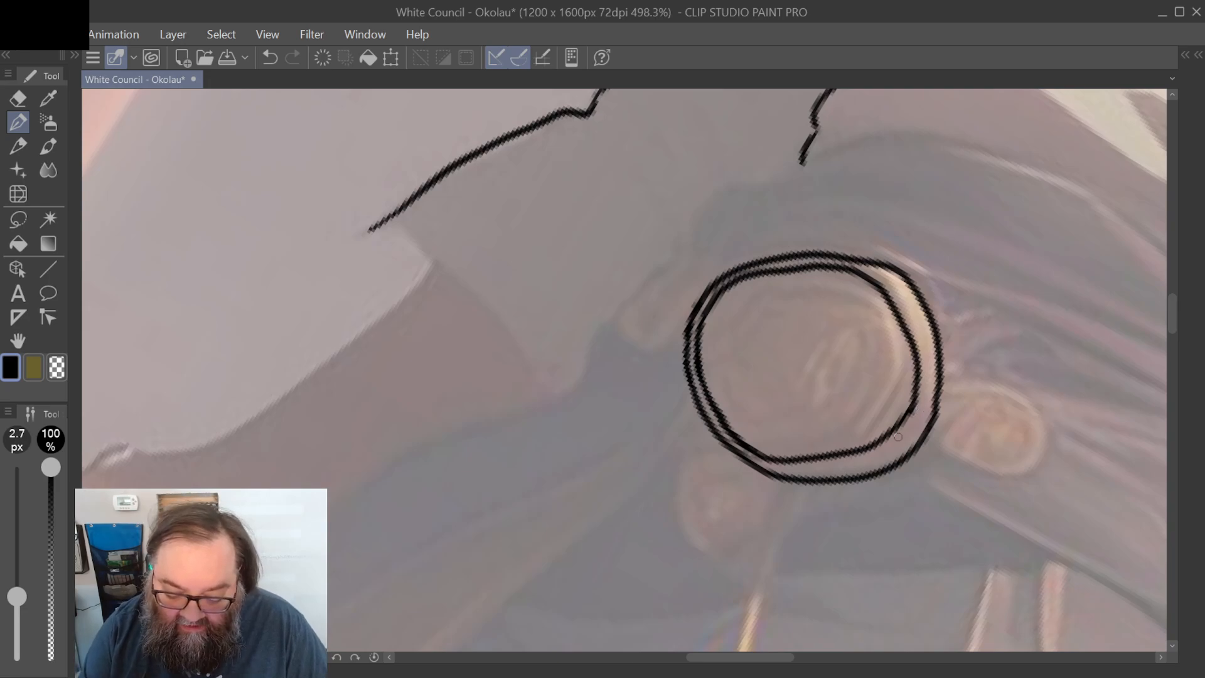
pyautogui.moveTo(899, 437)
pyautogui.mouseDown()
pyautogui.moveTo(895, 379)
pyautogui.moveTo(908, 332)
pyautogui.moveTo(925, 327)
pyautogui.mouseUp()
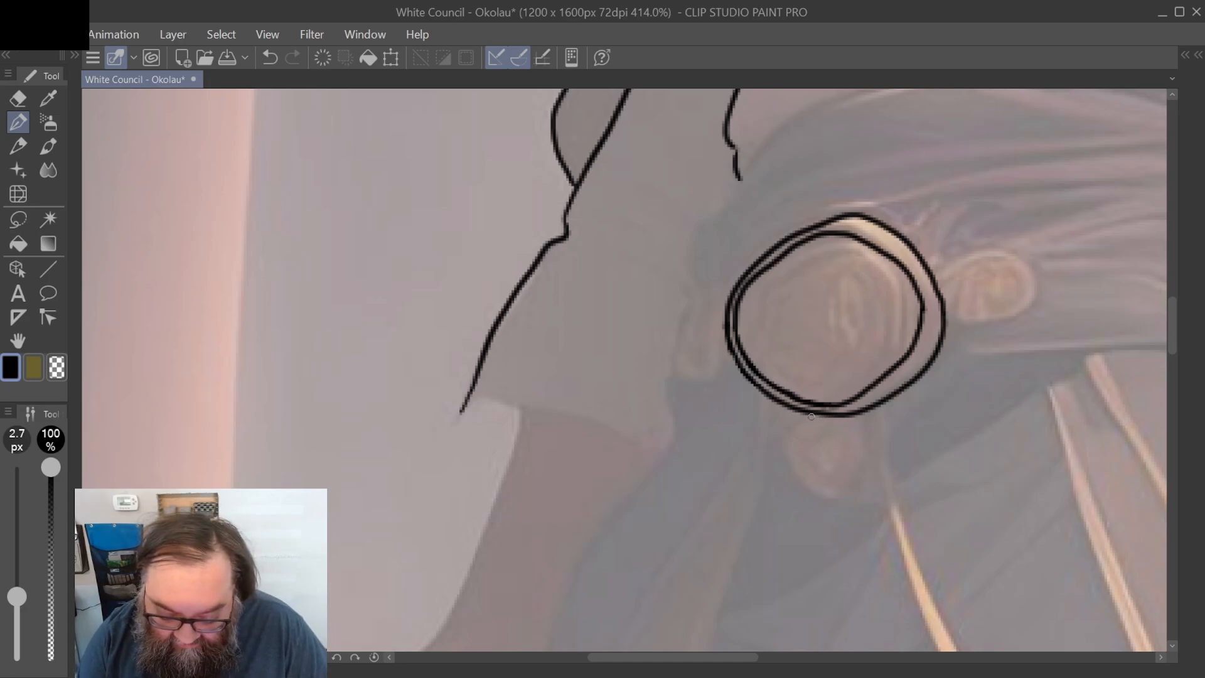
# Step: Ink three small round medallions around the buckle: one below it and one on each side
pyautogui.moveTo(812, 416)
pyautogui.mouseDown()
pyautogui.moveTo(788, 447)
pyautogui.moveTo(804, 487)
pyautogui.moveTo(852, 493)
pyautogui.moveTo(878, 438)
pyautogui.moveTo(864, 410)
pyautogui.moveTo(788, 481)
pyautogui.mouseUp()
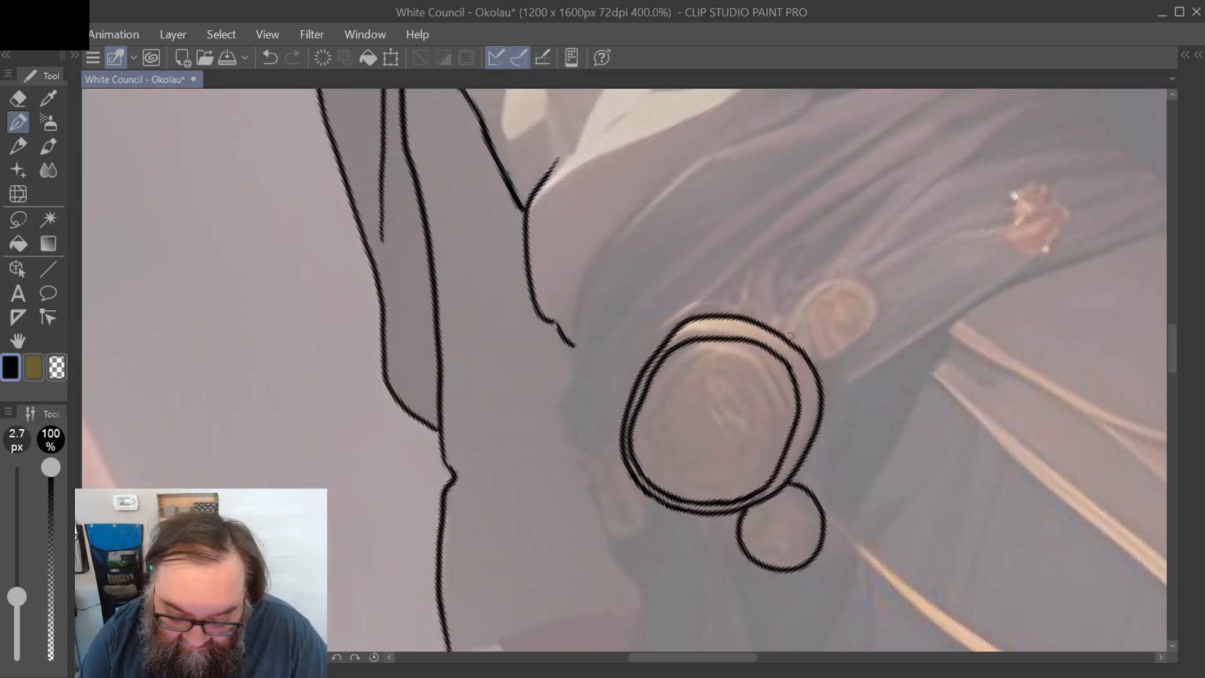
pyautogui.moveTo(786, 333)
pyautogui.mouseDown()
pyautogui.moveTo(808, 283)
pyautogui.moveTo(838, 269)
pyautogui.moveTo(859, 277)
pyautogui.moveTo(876, 320)
pyautogui.moveTo(863, 347)
pyautogui.moveTo(805, 359)
pyautogui.mouseUp()
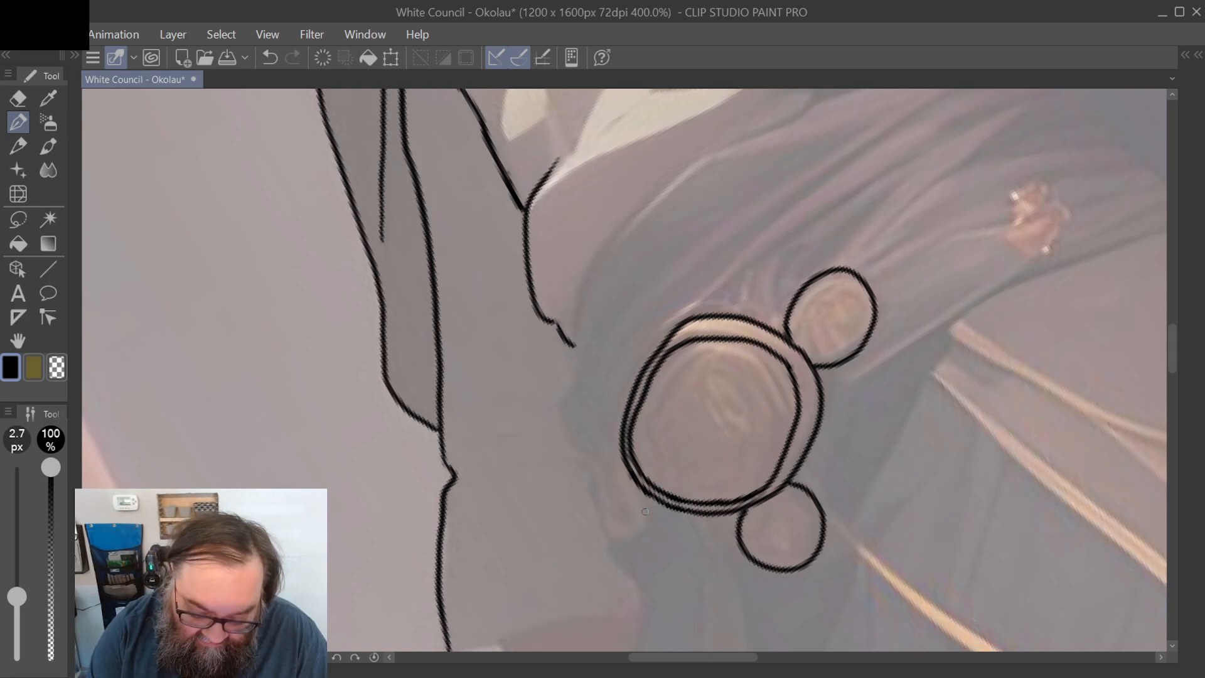
pyautogui.scroll(-2, 645, 512)
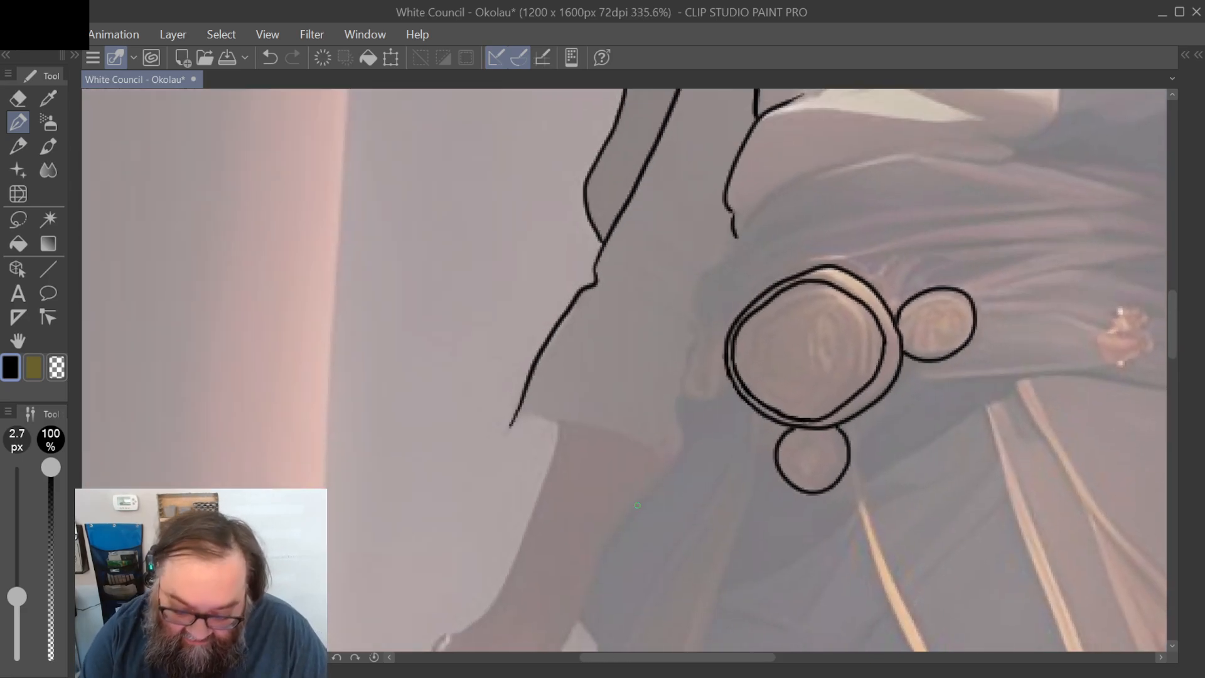
pyautogui.moveTo(727, 328)
pyautogui.mouseDown()
pyautogui.moveTo(692, 342)
pyautogui.moveTo(693, 375)
pyautogui.moveTo(734, 384)
pyautogui.mouseUp()
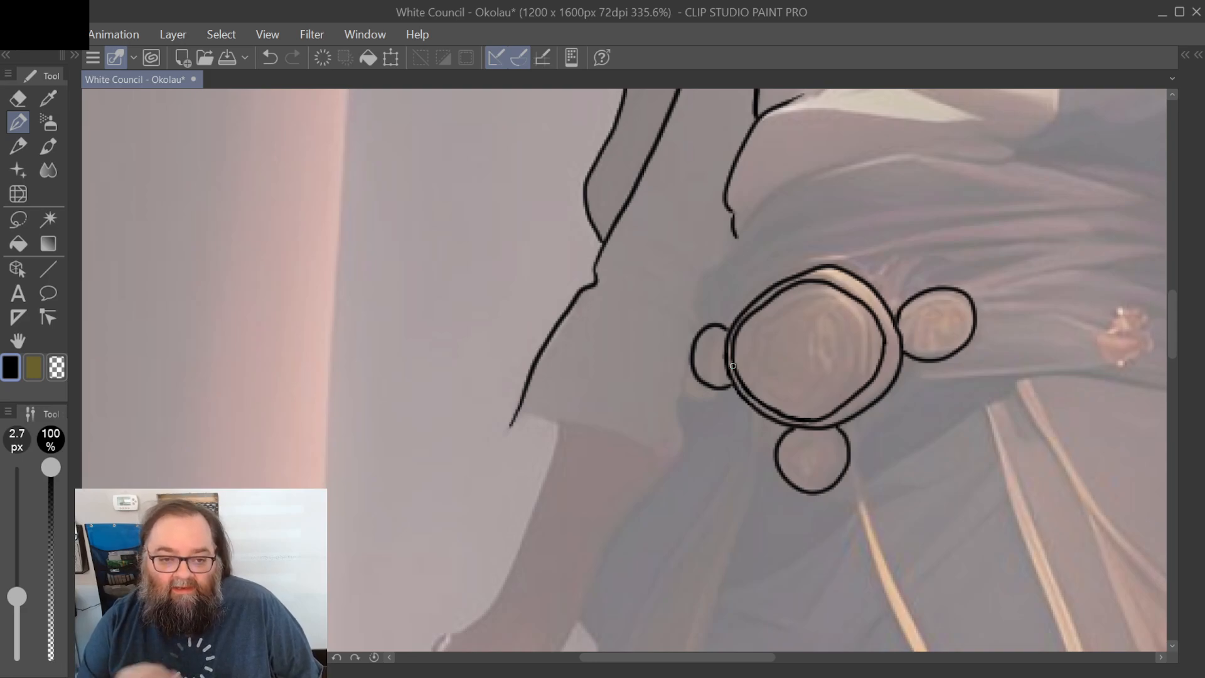
# Step: Ink the sash's lower edge from the buckle to the hip beside the braceleted arm, curving it around at the end
pyautogui.scroll(-3, 733, 365)
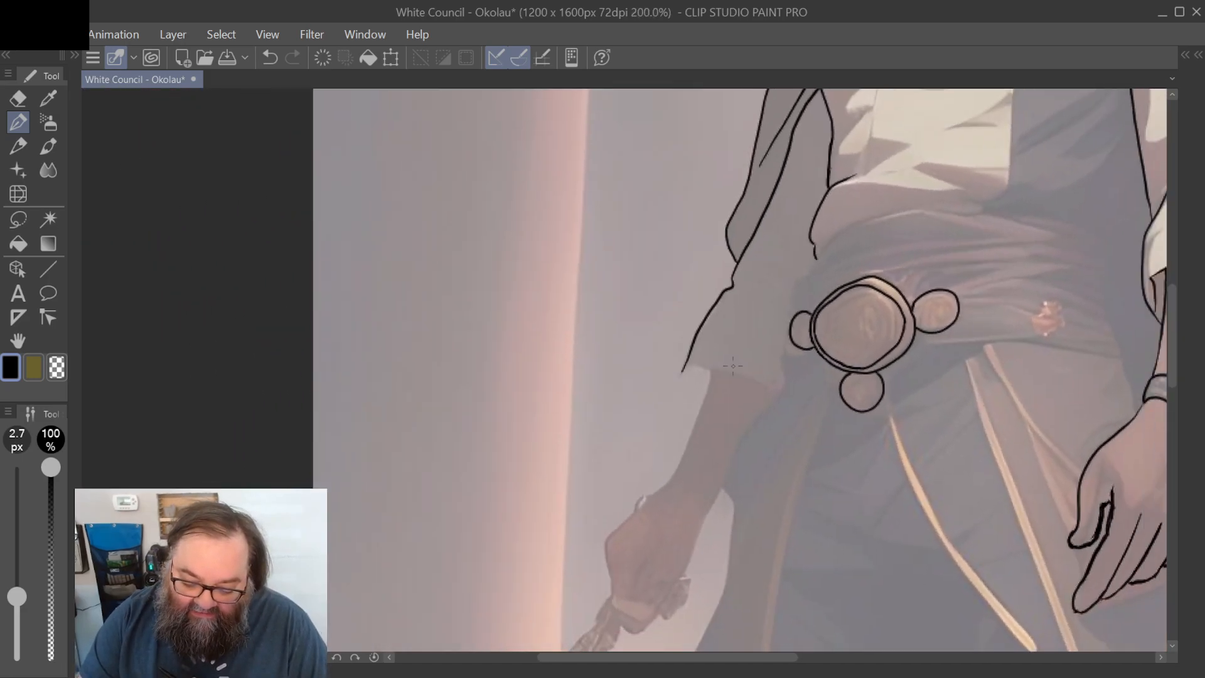
pyautogui.scroll(-1, 732, 365)
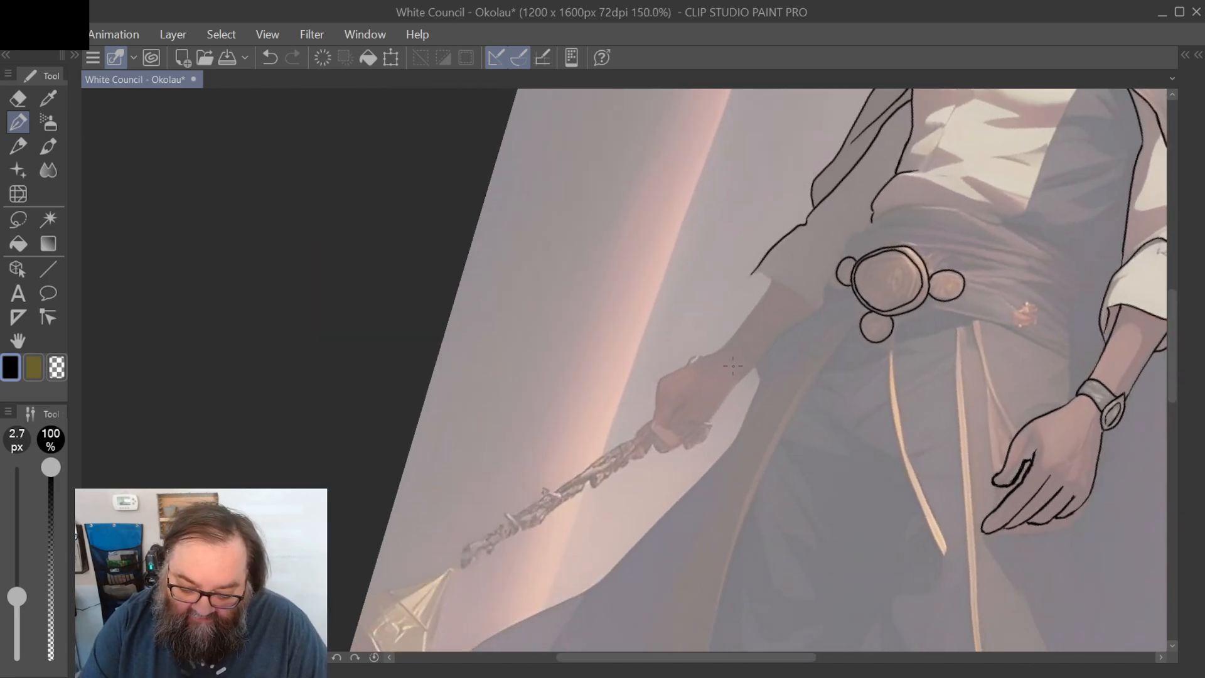
pyautogui.moveTo(760, 473); pyautogui.dragTo(734, 366)
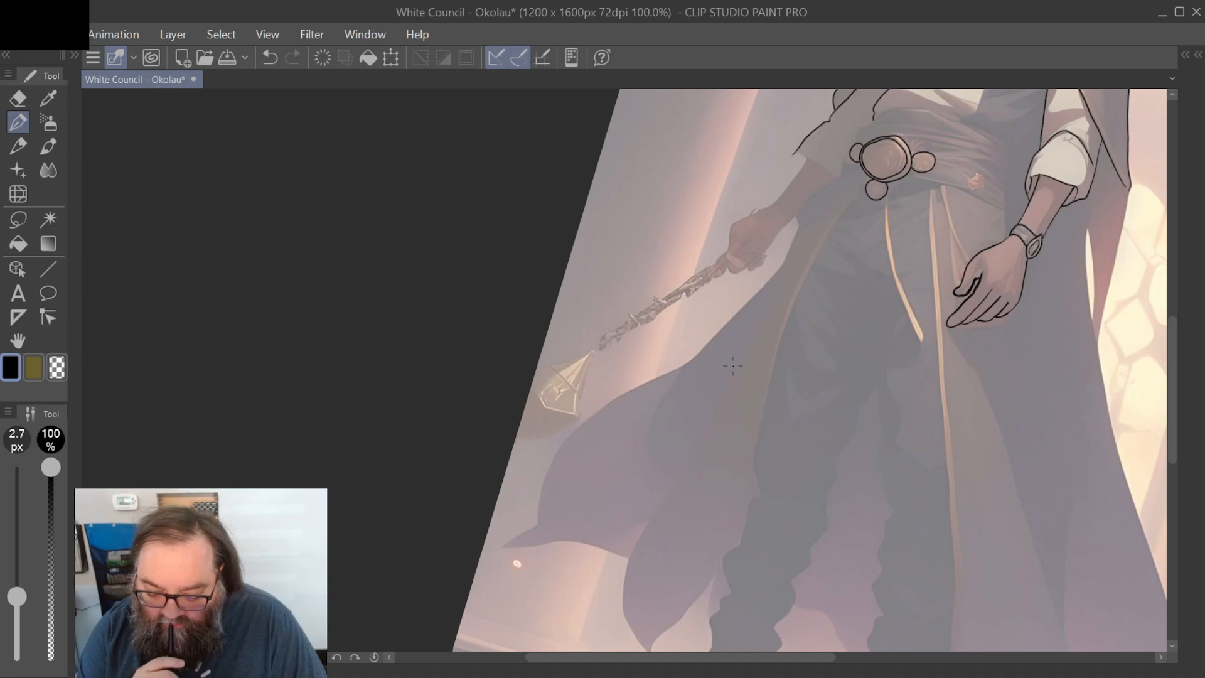
pyautogui.scroll(-3, 733, 366)
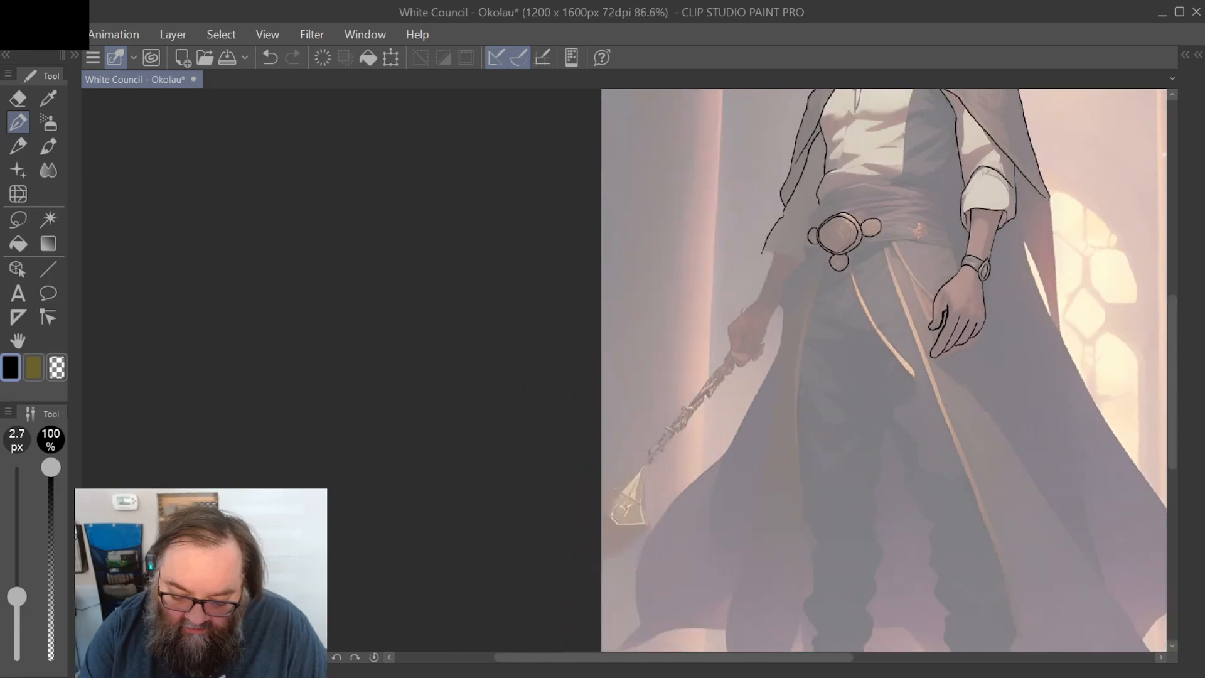
pyautogui.scroll(5, 733, 366)
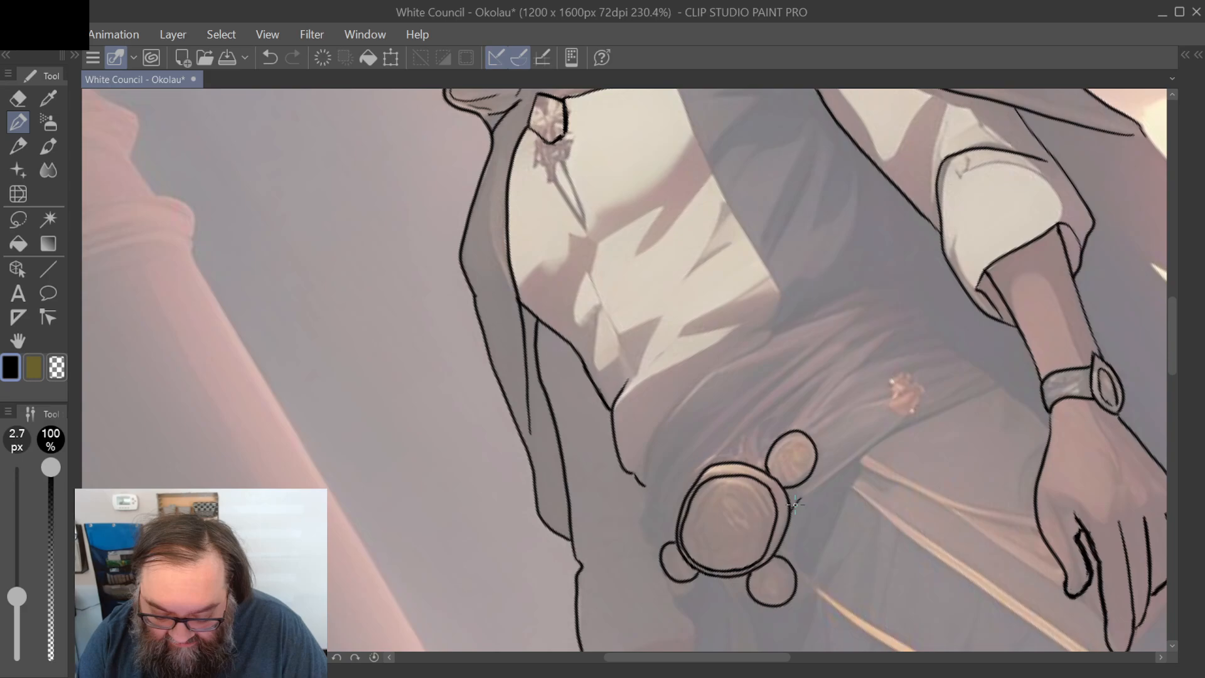
pyautogui.moveTo(795, 504)
pyautogui.mouseDown()
pyautogui.moveTo(890, 430)
pyautogui.moveTo(1001, 380)
pyautogui.mouseUp()
pyautogui.scroll(1, 1001, 379)
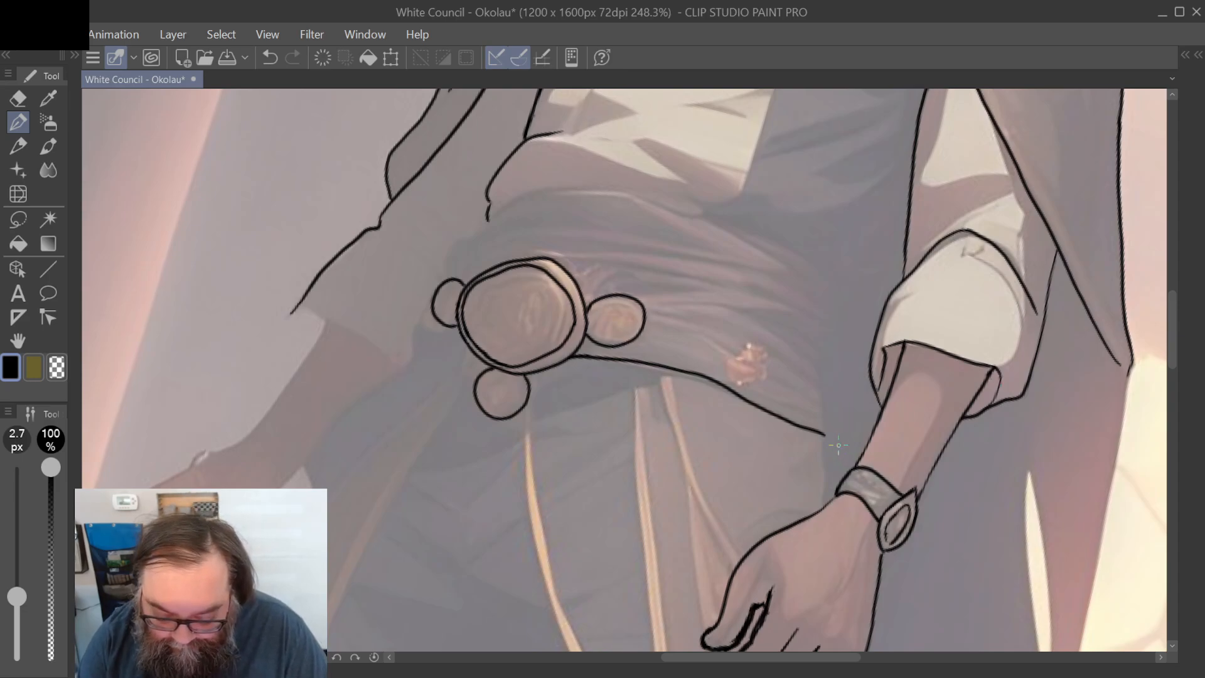
pyautogui.moveTo(834, 437)
pyautogui.mouseDown()
pyautogui.moveTo(860, 436)
pyautogui.moveTo(871, 397)
pyautogui.moveTo(772, 339)
pyautogui.mouseUp()
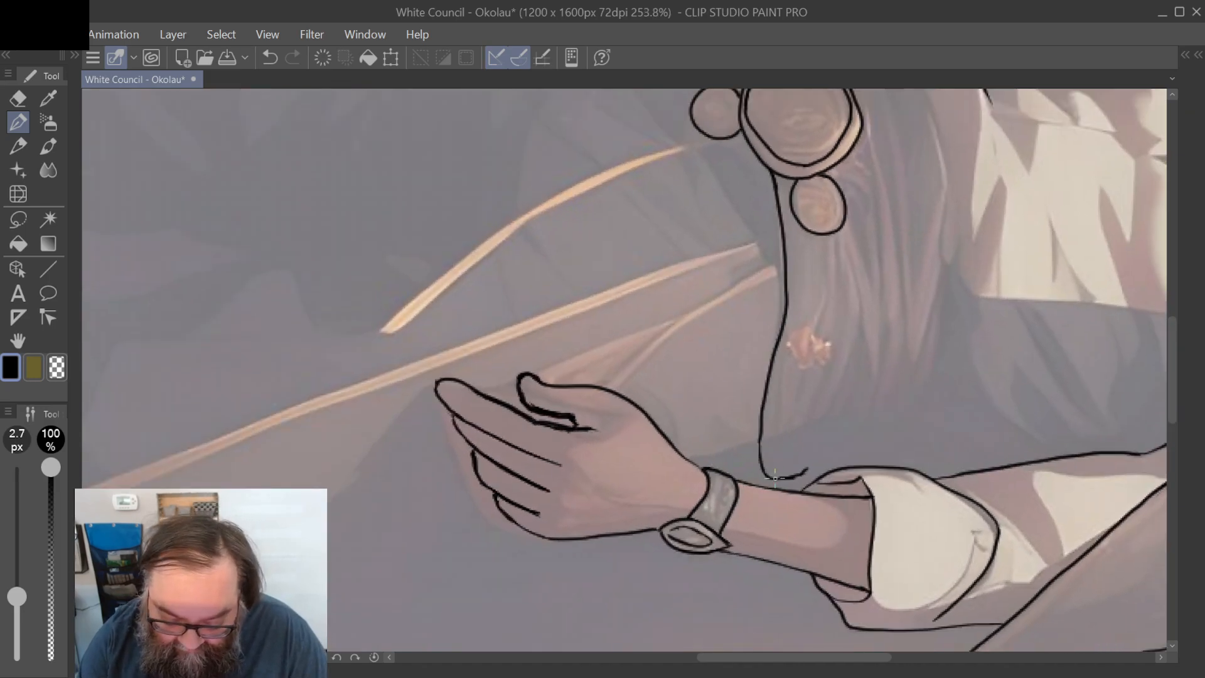
# Step: Ink the lower sash band's fold lines between the side medallion and the hip, and close the band's outer end
pyautogui.moveTo(777, 476); pyautogui.dragTo(786, 339)
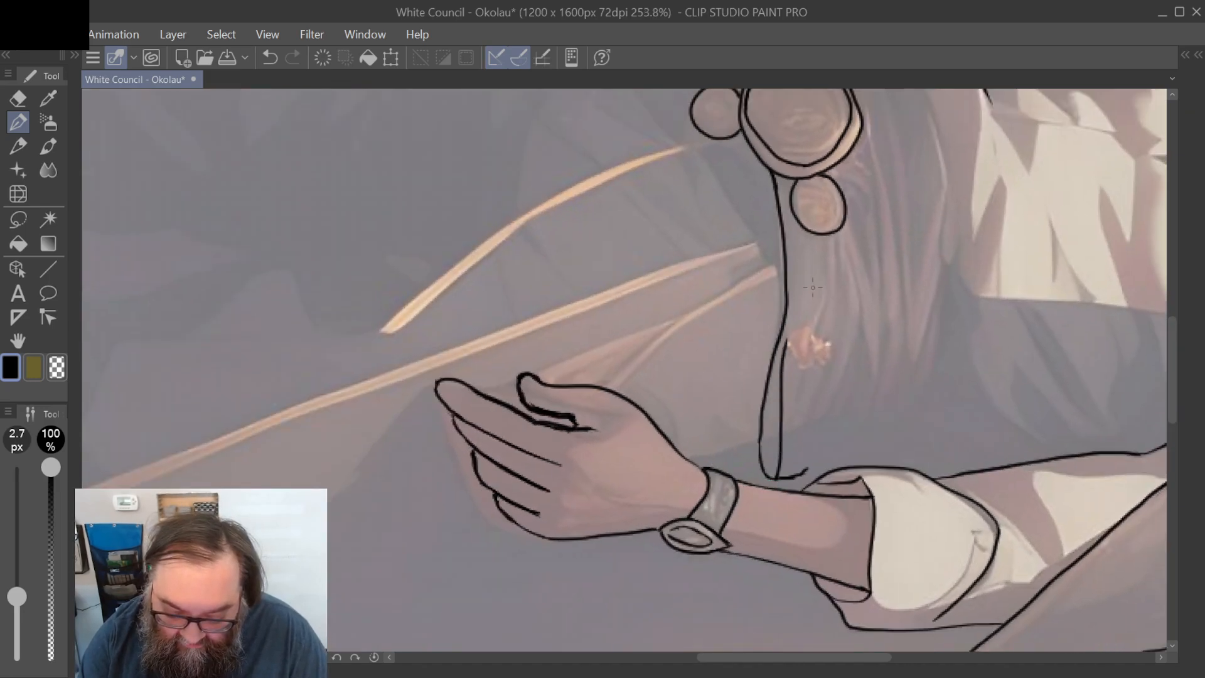
pyautogui.moveTo(802, 245); pyautogui.dragTo(797, 362)
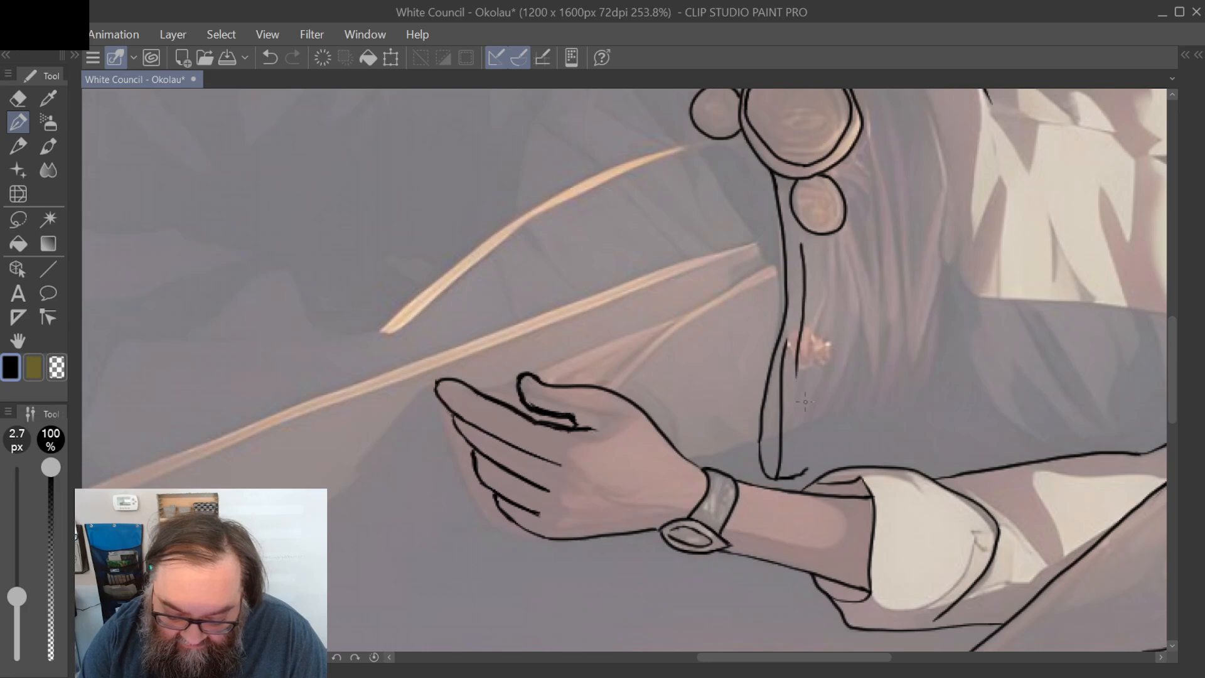
pyautogui.moveTo(825, 236)
pyautogui.mouseDown()
pyautogui.moveTo(827, 302)
pyautogui.moveTo(792, 440)
pyautogui.mouseUp()
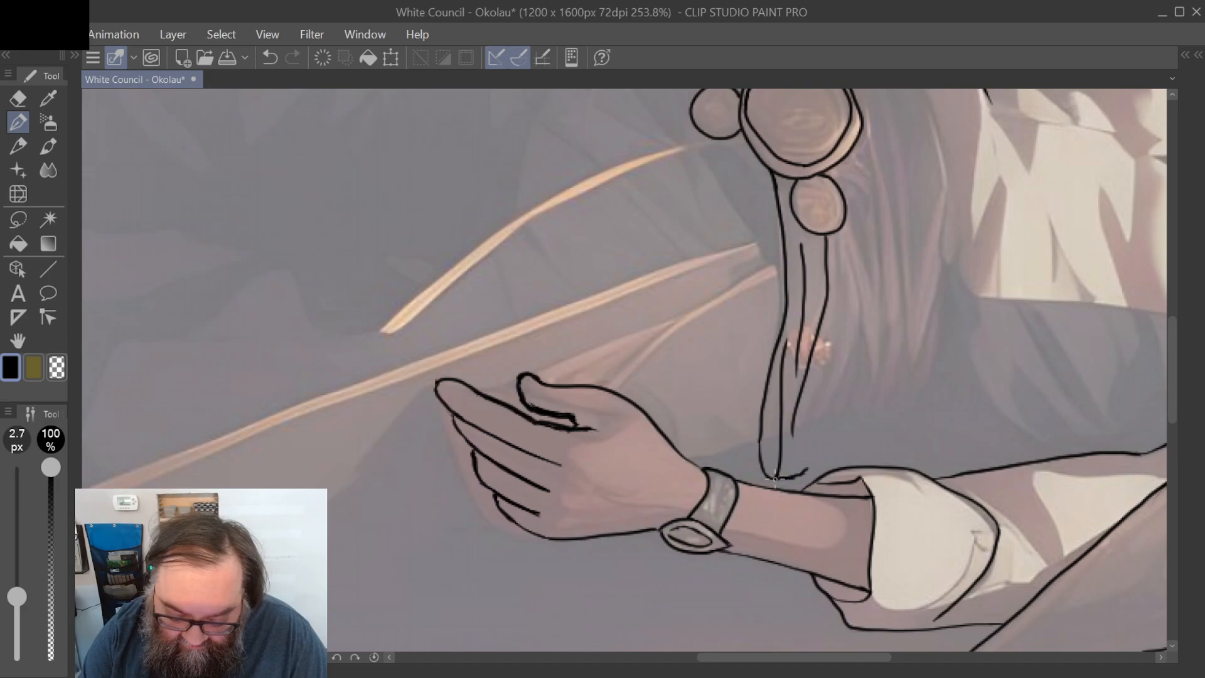
pyautogui.moveTo(779, 480); pyautogui.dragTo(760, 424)
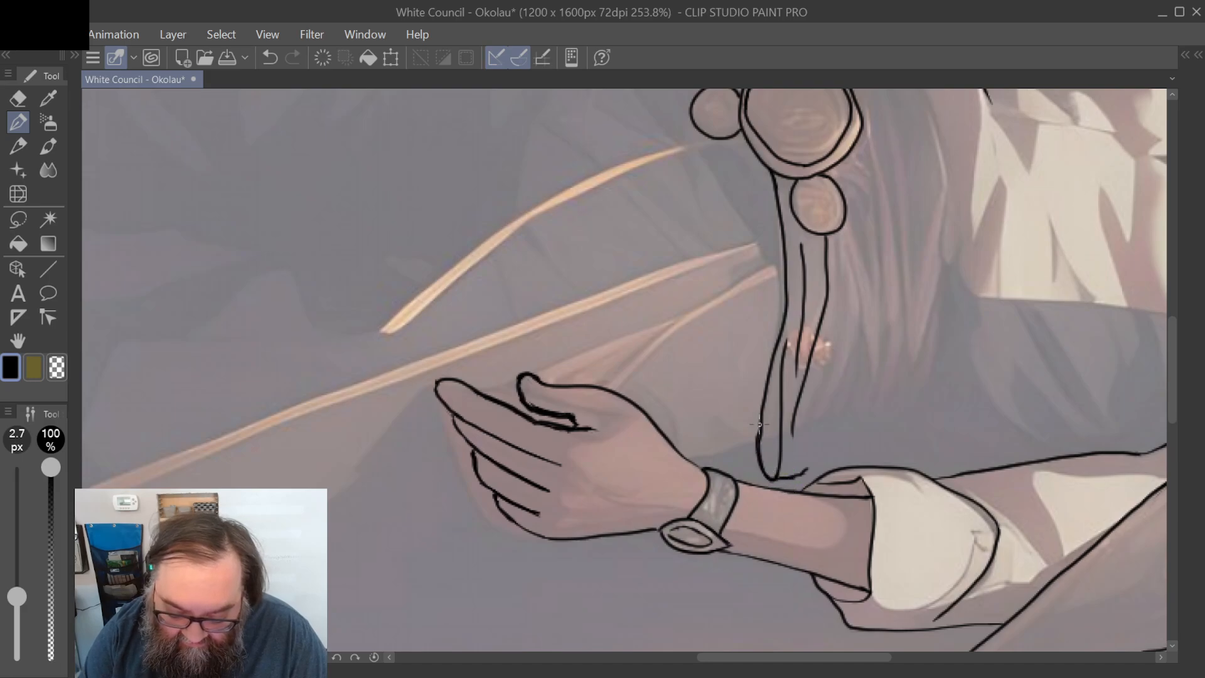
pyautogui.moveTo(801, 476)
pyautogui.mouseDown()
pyautogui.moveTo(846, 265)
pyautogui.moveTo(838, 339)
pyautogui.mouseUp()
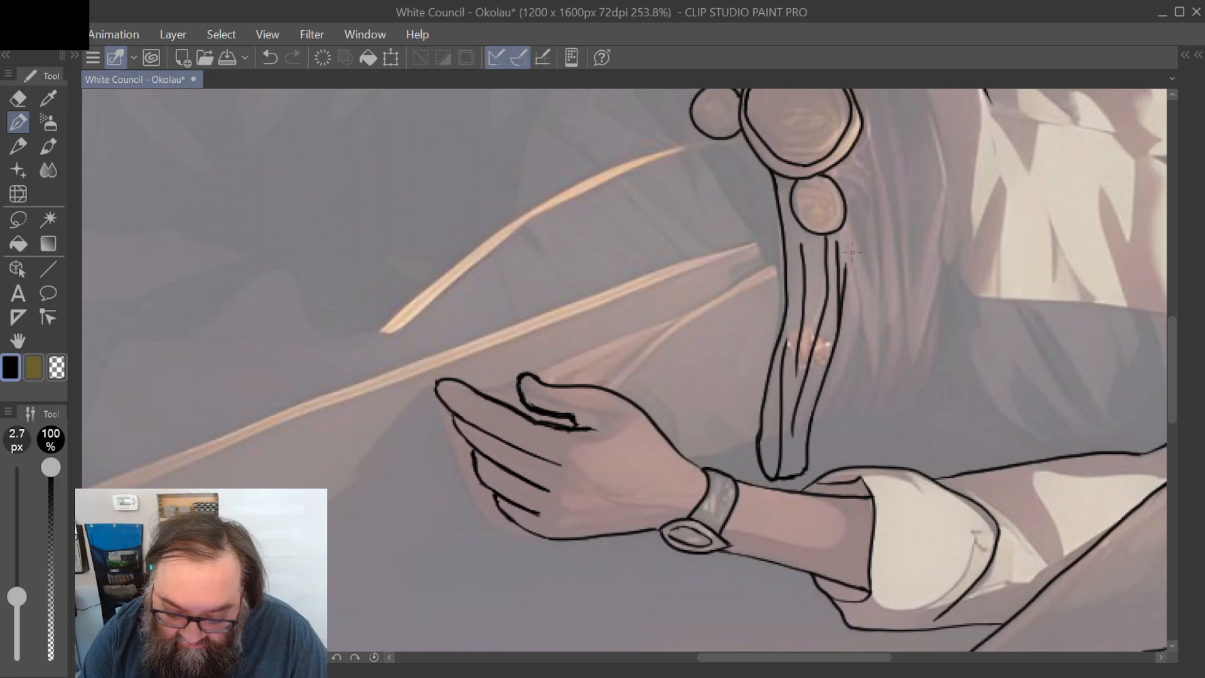
pyautogui.moveTo(846, 245)
pyautogui.mouseDown()
pyautogui.moveTo(859, 334)
pyautogui.moveTo(828, 429)
pyautogui.mouseUp()
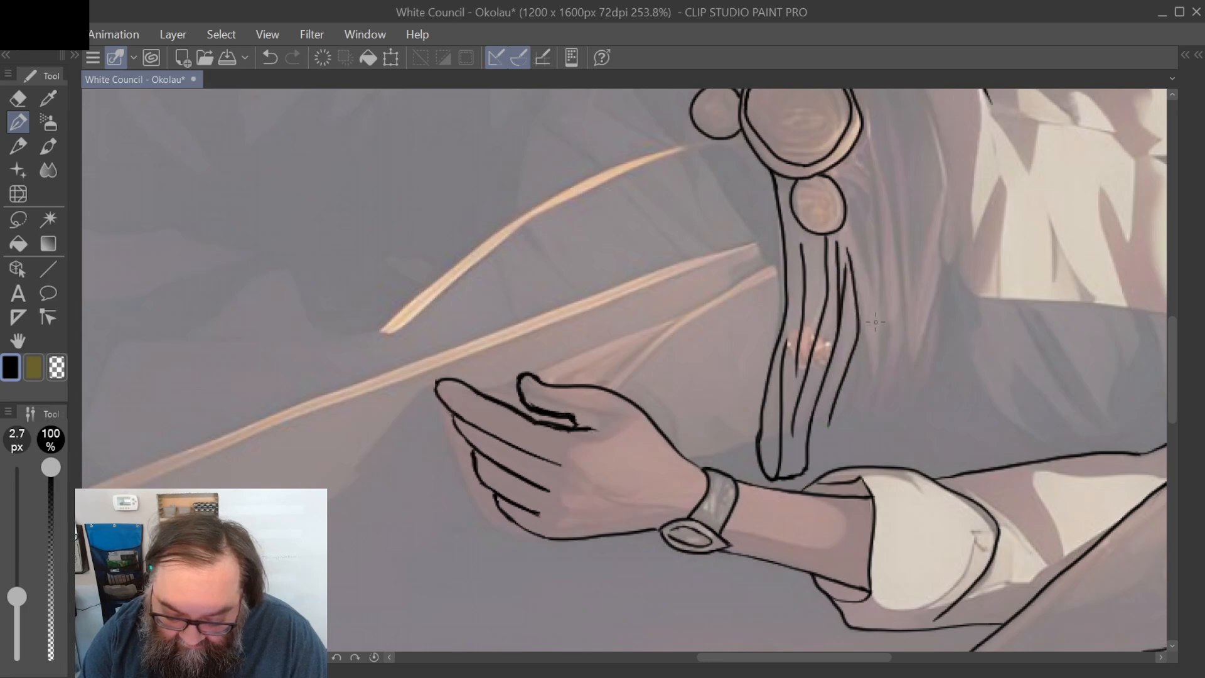
pyautogui.press('-')
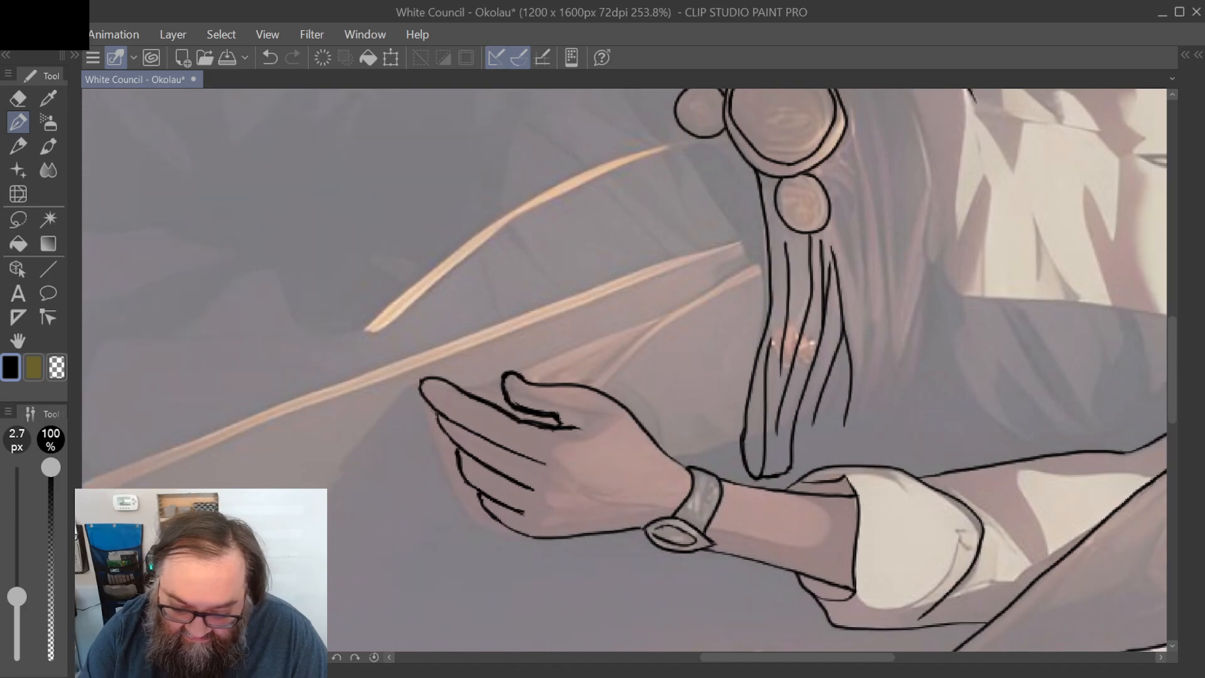
pyautogui.press('^')
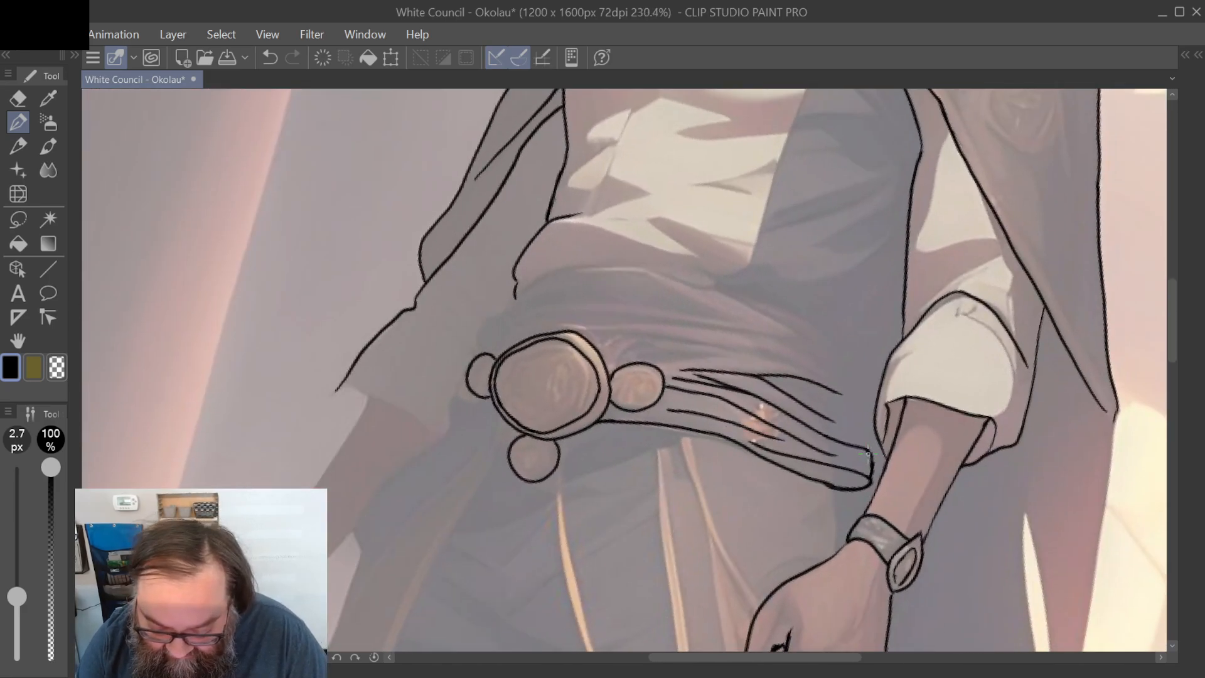
# Step: Outline the sash's side and upper edge at the hip near the rolled sleeve, and join it to the vest line
pyautogui.moveTo(867, 436)
pyautogui.mouseDown()
pyautogui.moveTo(840, 386)
pyautogui.moveTo(873, 396)
pyautogui.moveTo(864, 402)
pyautogui.moveTo(874, 363)
pyautogui.mouseUp()
pyautogui.press('^')
pyautogui.scroll(2, 624, 369)
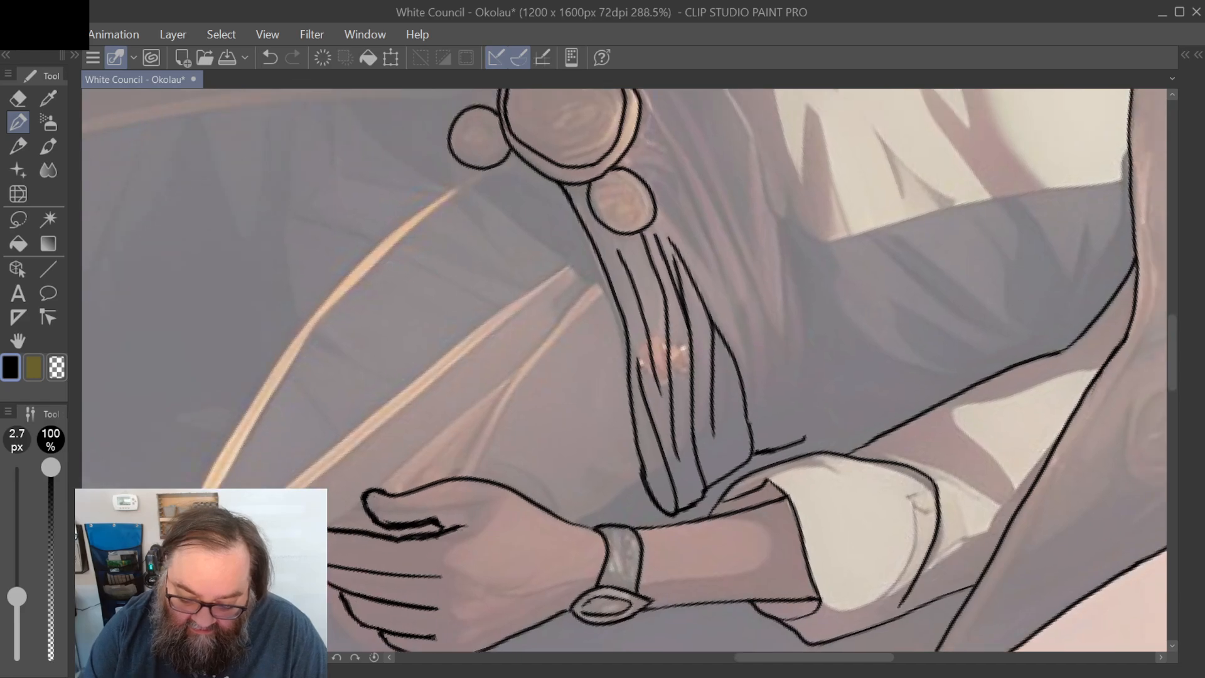
pyautogui.moveTo(806, 439)
pyautogui.mouseDown()
pyautogui.moveTo(805, 321)
pyautogui.moveTo(778, 220)
pyautogui.mouseUp()
pyautogui.press('-')
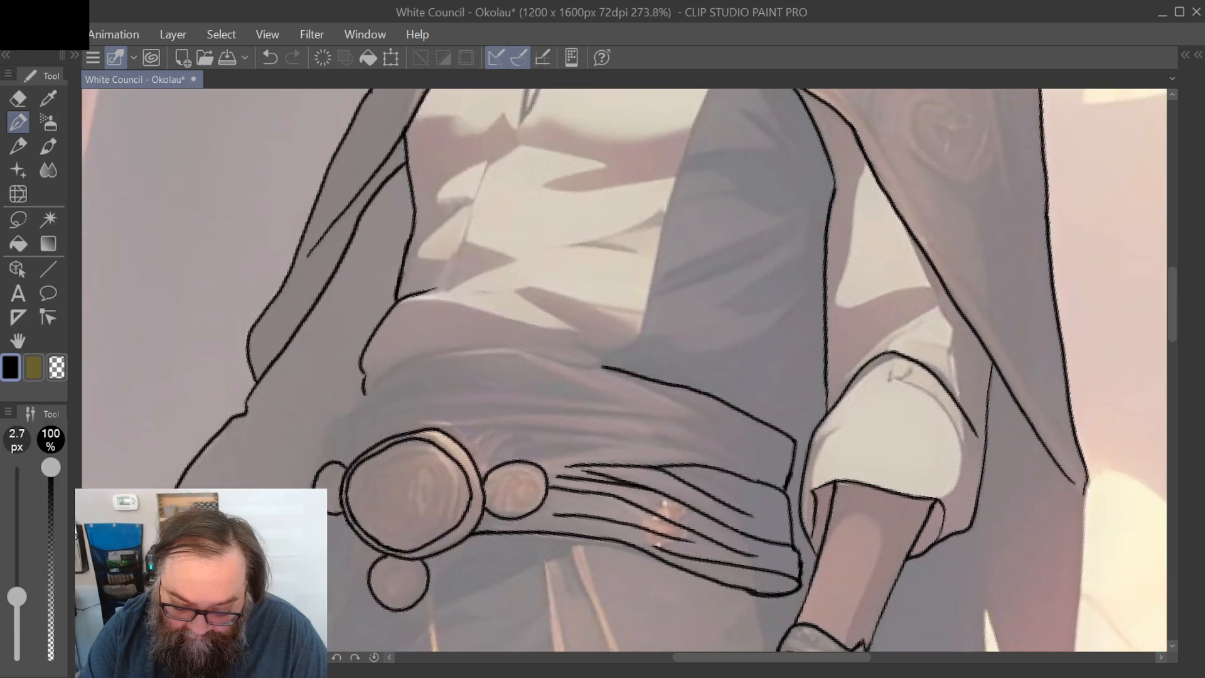
pyautogui.scroll(1, 778, 220)
pyautogui.moveTo(816, 417)
pyautogui.mouseDown()
pyautogui.moveTo(813, 429)
pyautogui.moveTo(837, 347)
pyautogui.mouseUp()
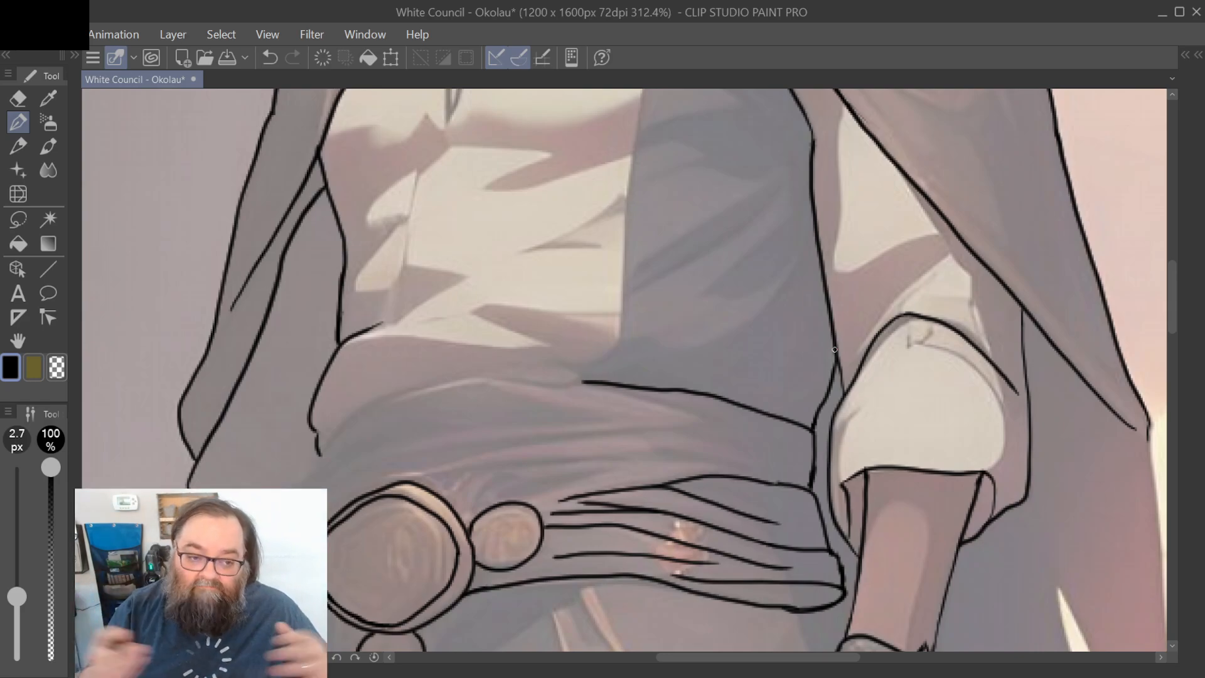
# Step: Extend the sash's upper edge across the waist and ink the long folds running down to the buckle
pyautogui.scroll(-2, 835, 350)
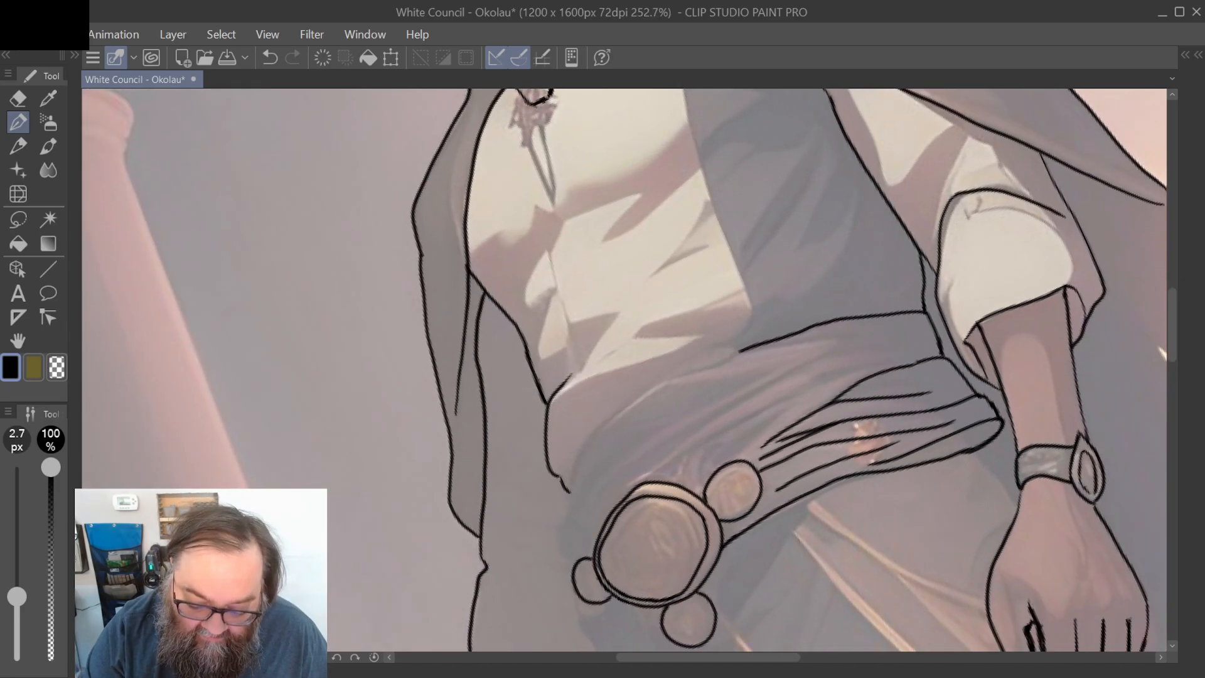
pyautogui.scroll(2, 624, 370)
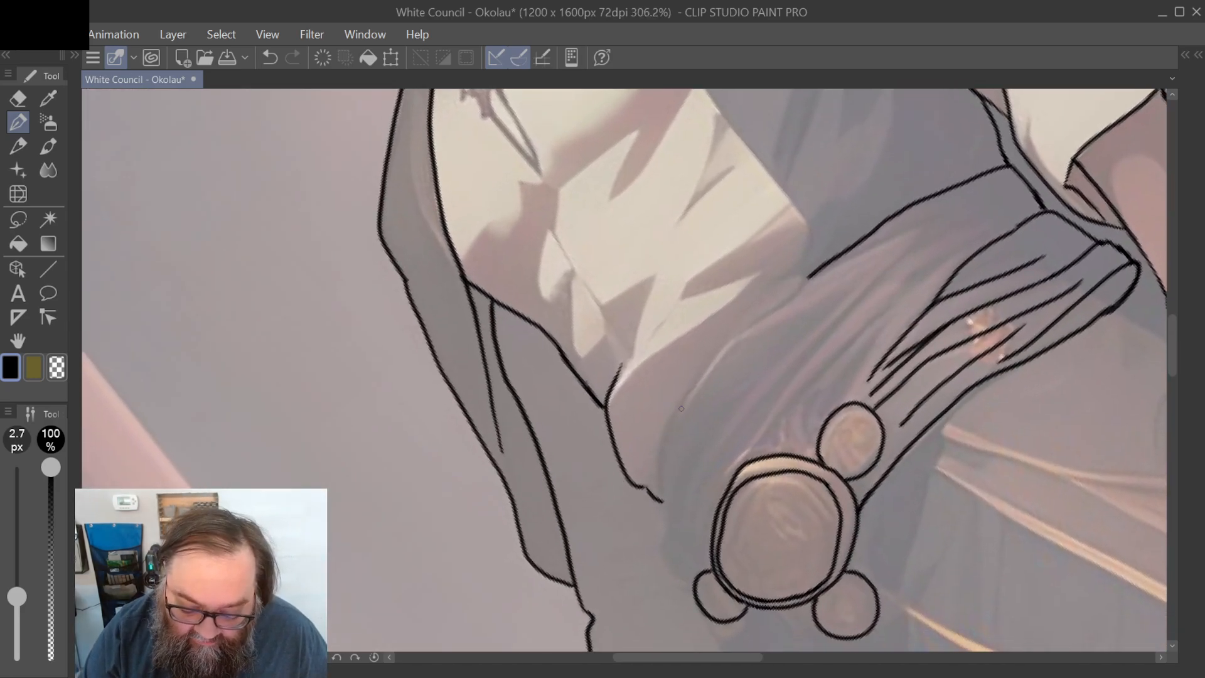
pyautogui.moveTo(674, 413)
pyautogui.mouseDown()
pyautogui.moveTo(741, 328)
pyautogui.moveTo(808, 276)
pyautogui.mouseUp()
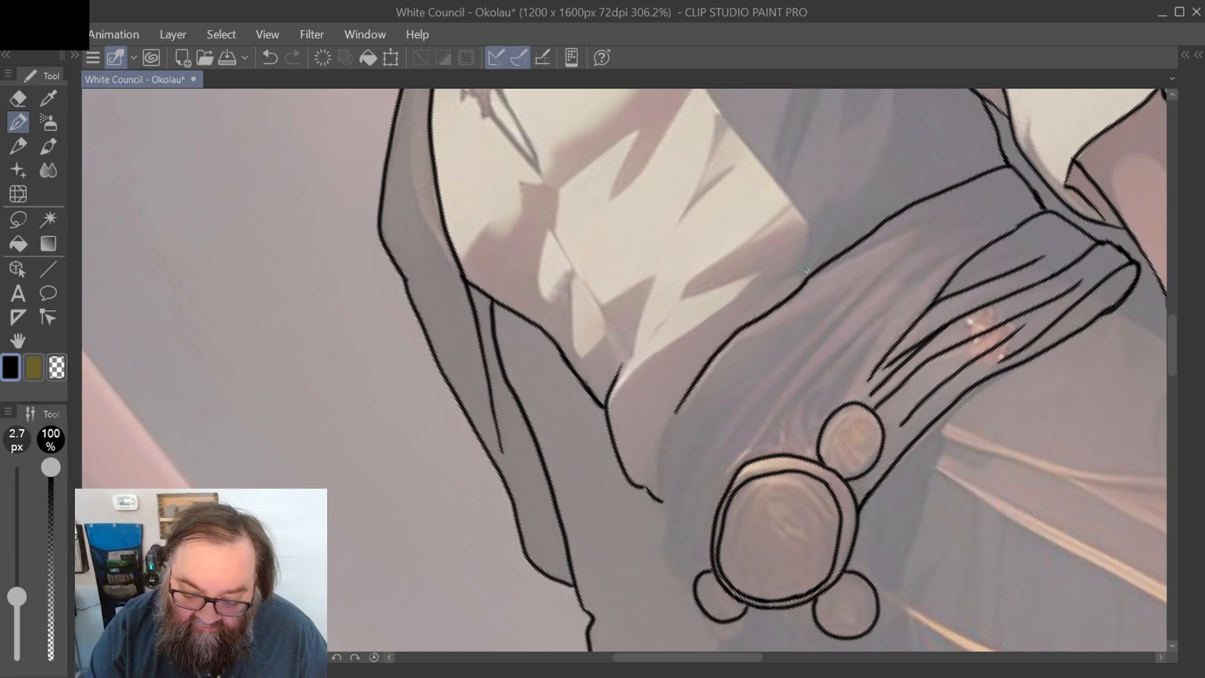
pyautogui.scroll(-1, 624, 369)
pyautogui.moveTo(740, 329)
pyautogui.mouseDown()
pyautogui.moveTo(867, 158)
pyautogui.moveTo(796, 305)
pyautogui.moveTo(737, 496)
pyautogui.moveTo(738, 573)
pyautogui.mouseUp()
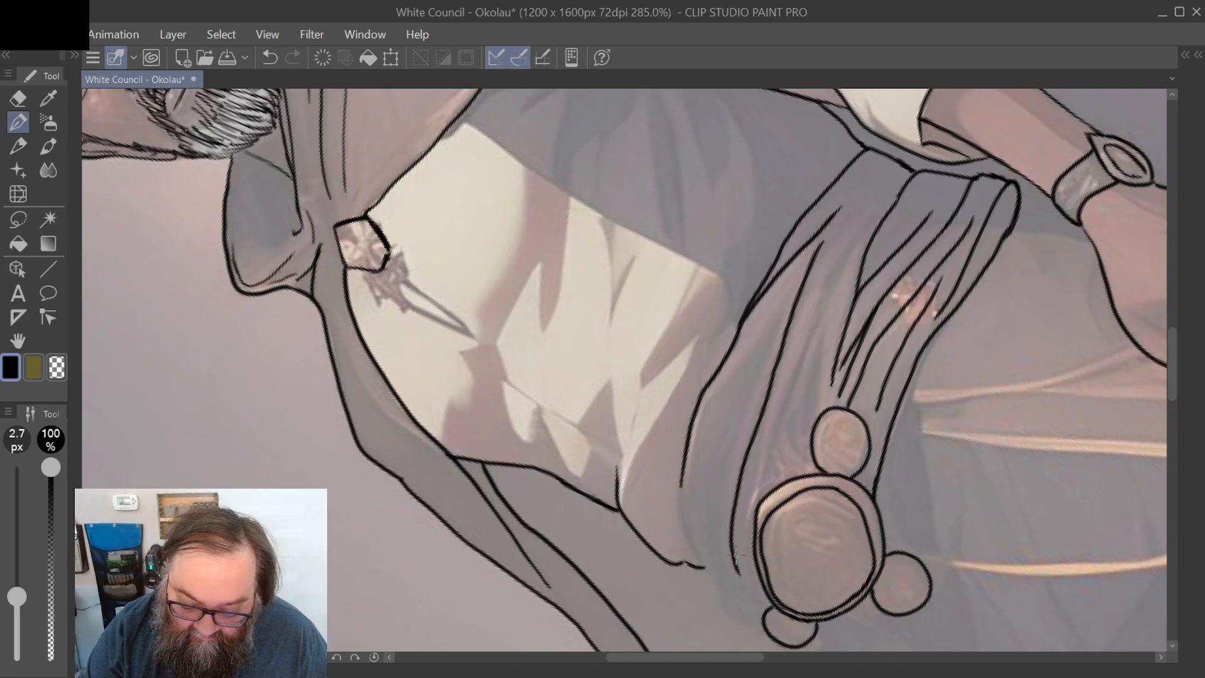
pyautogui.moveTo(808, 301)
pyautogui.mouseDown()
pyautogui.moveTo(893, 177)
pyautogui.moveTo(819, 312)
pyautogui.moveTo(763, 495)
pyautogui.mouseUp()
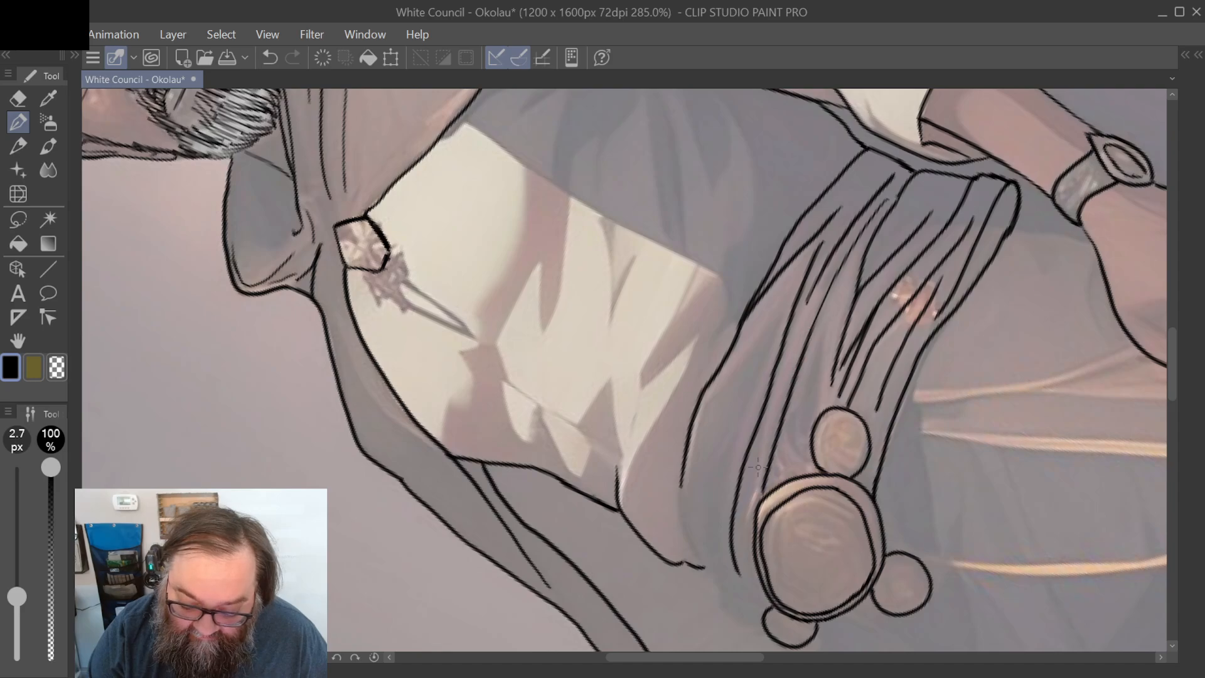
pyautogui.moveTo(830, 330)
pyautogui.mouseDown()
pyautogui.moveTo(818, 416)
pyautogui.moveTo(827, 330)
pyautogui.moveTo(806, 434)
pyautogui.moveTo(805, 408)
pyautogui.moveTo(791, 425)
pyautogui.moveTo(781, 484)
pyautogui.mouseUp()
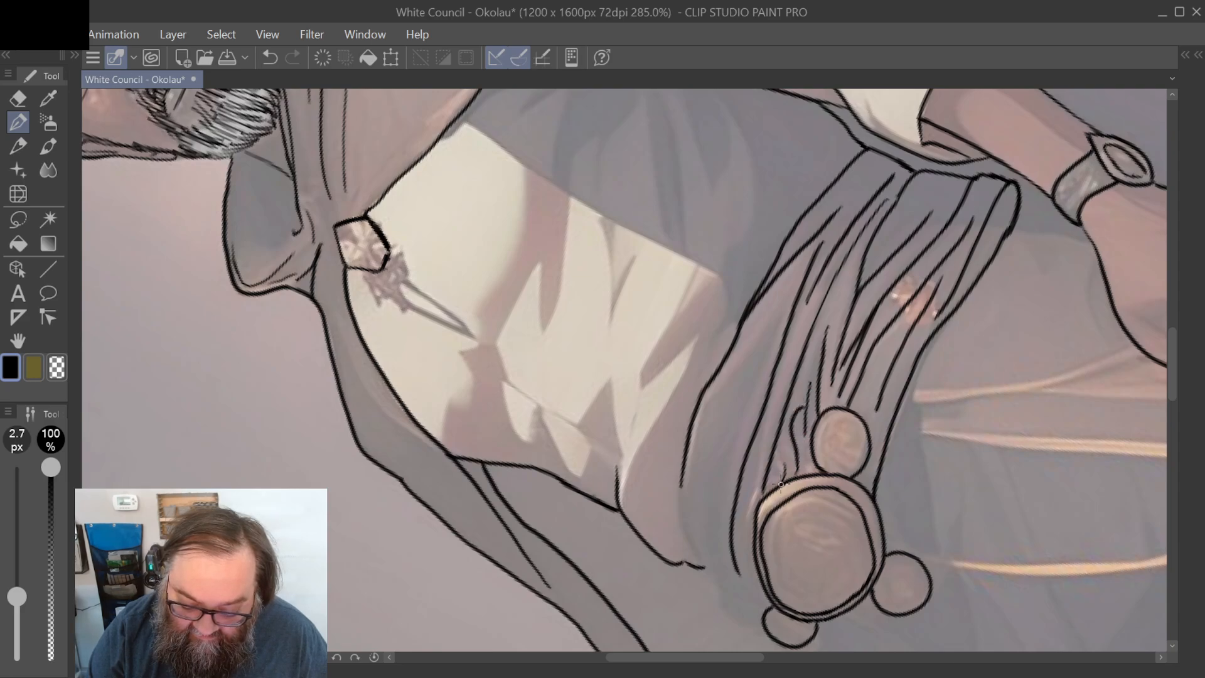
# Step: Close the sash outline beside the buckle on the staff-arm side and add the remaining fold lines there
pyautogui.scroll(-2, 624, 370)
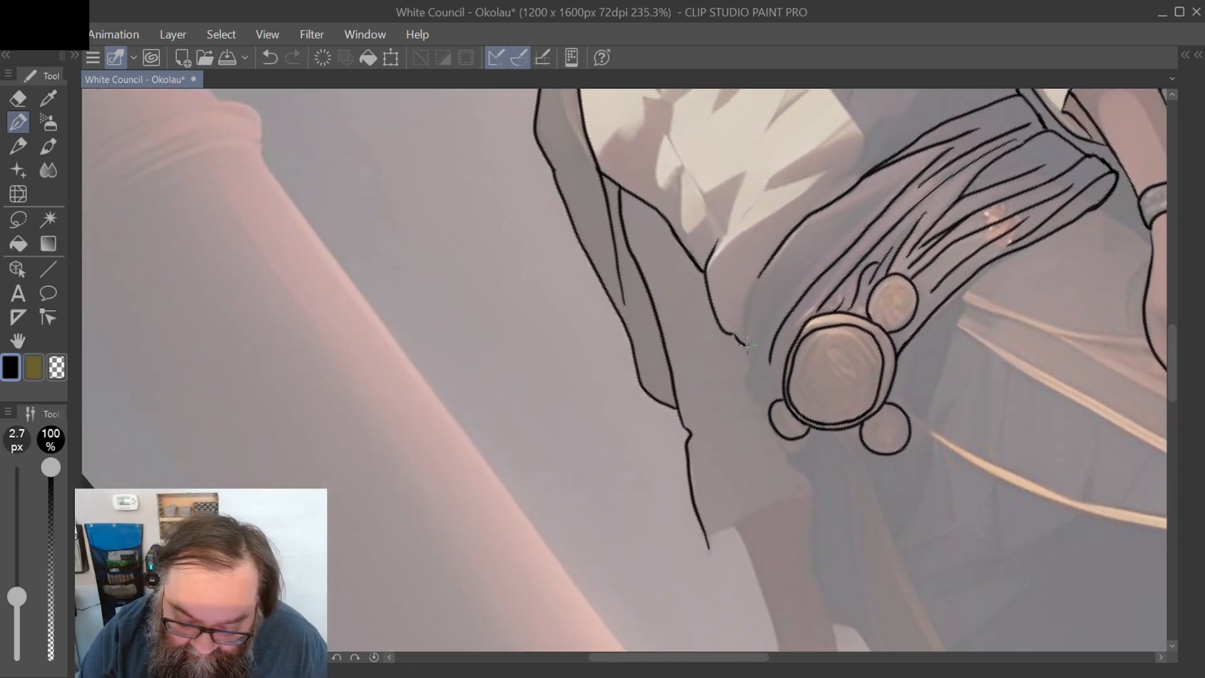
pyautogui.moveTo(747, 350); pyautogui.dragTo(759, 269)
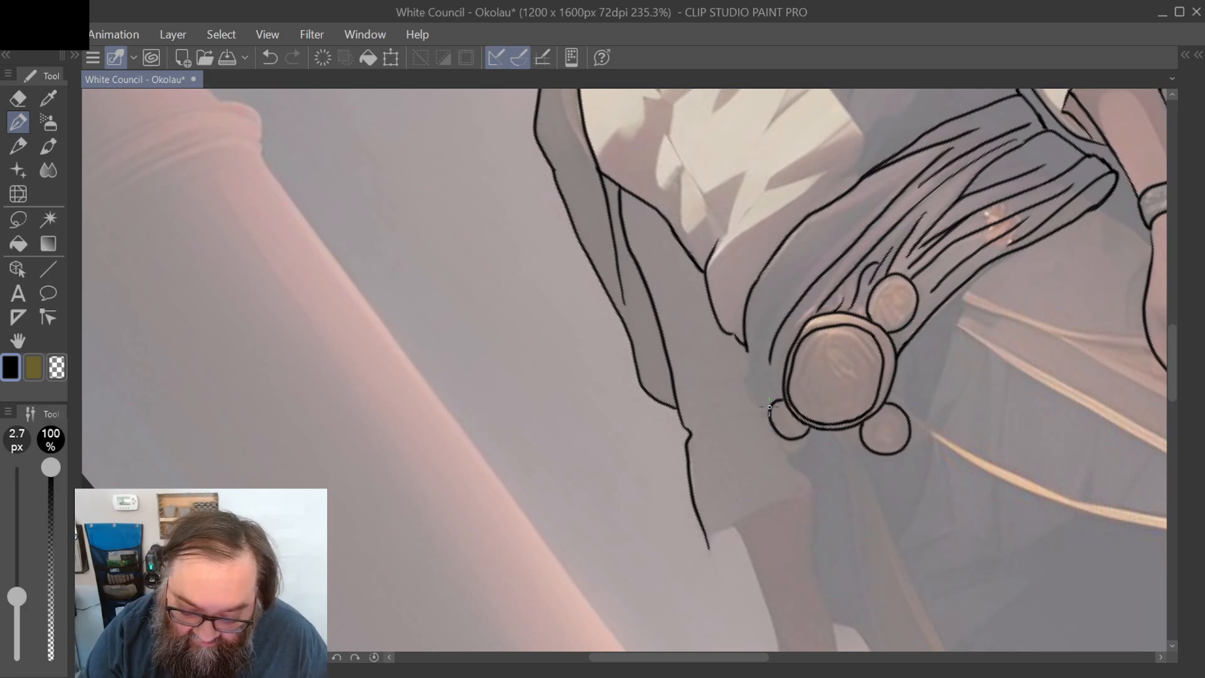
pyautogui.moveTo(769, 407)
pyautogui.mouseDown()
pyautogui.moveTo(749, 390)
pyautogui.moveTo(750, 354)
pyautogui.moveTo(767, 307)
pyautogui.moveTo(845, 216)
pyautogui.mouseUp()
pyautogui.moveTo(904, 177)
pyautogui.mouseDown()
pyautogui.moveTo(827, 248)
pyautogui.moveTo(773, 322)
pyautogui.mouseUp()
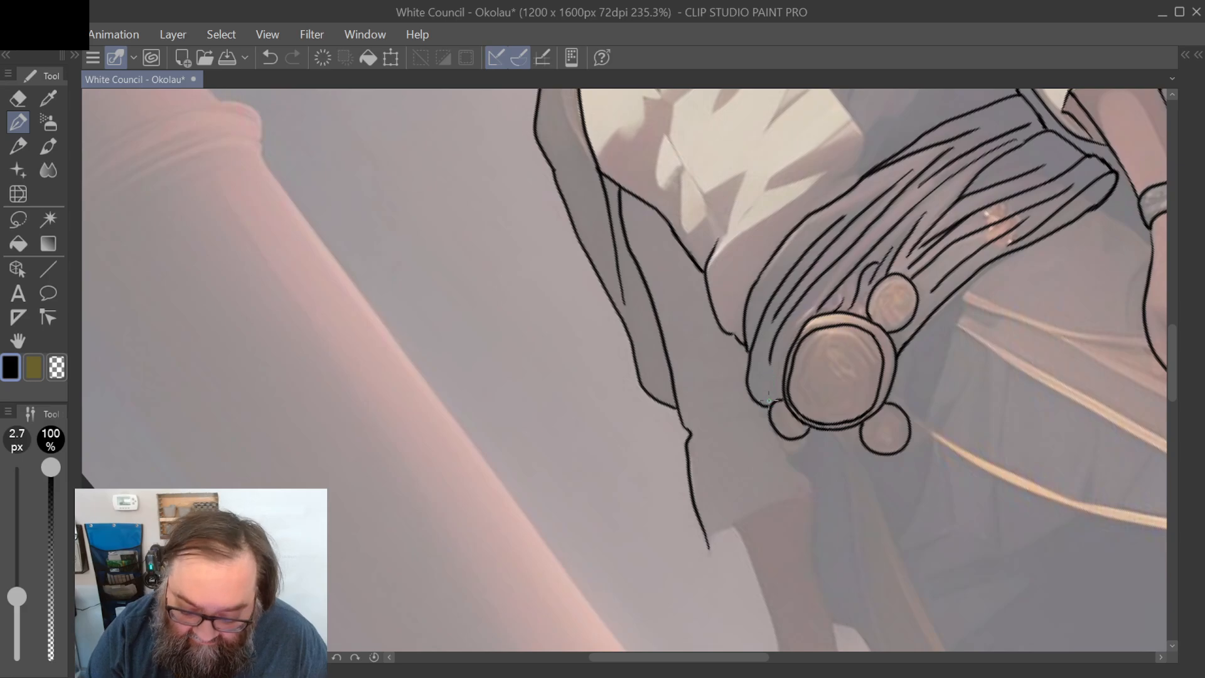
pyautogui.moveTo(775, 406); pyautogui.dragTo(747, 317)
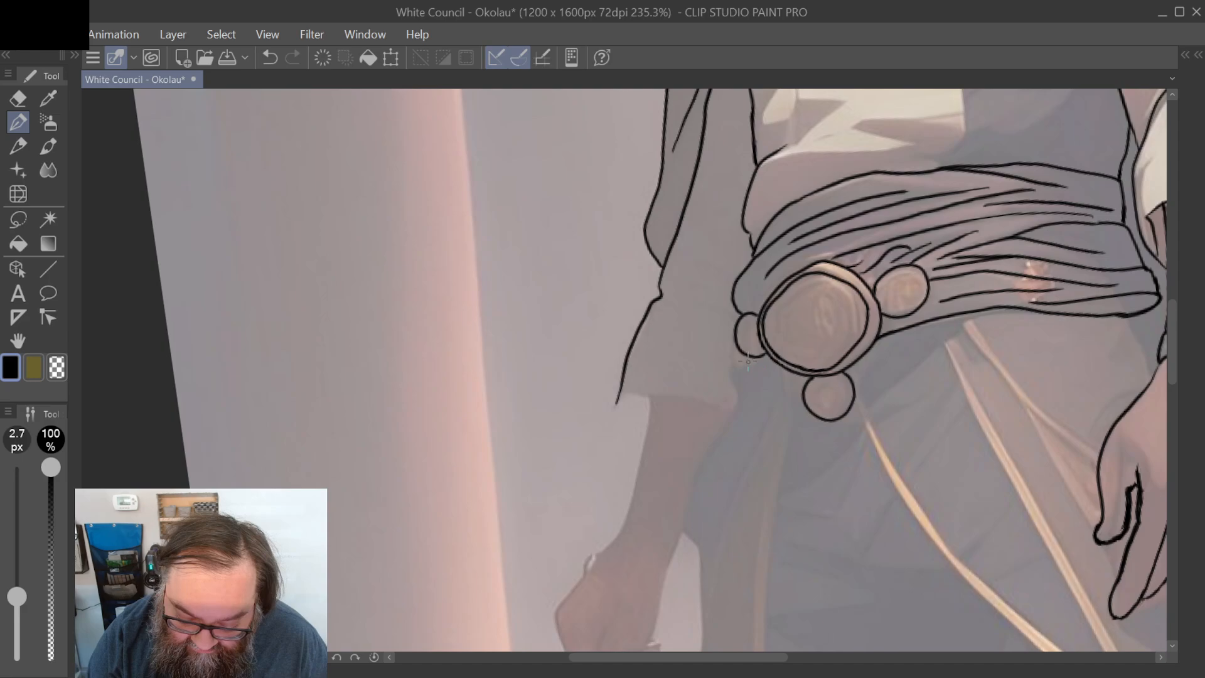
# Step: Ink the short sash end beneath the small side medallion and close the band's outer edge at the hip beside the rolled sleeve
pyautogui.moveTo(743, 355)
pyautogui.mouseDown()
pyautogui.moveTo(757, 395)
pyautogui.moveTo(792, 368)
pyautogui.moveTo(776, 363)
pyautogui.mouseUp()
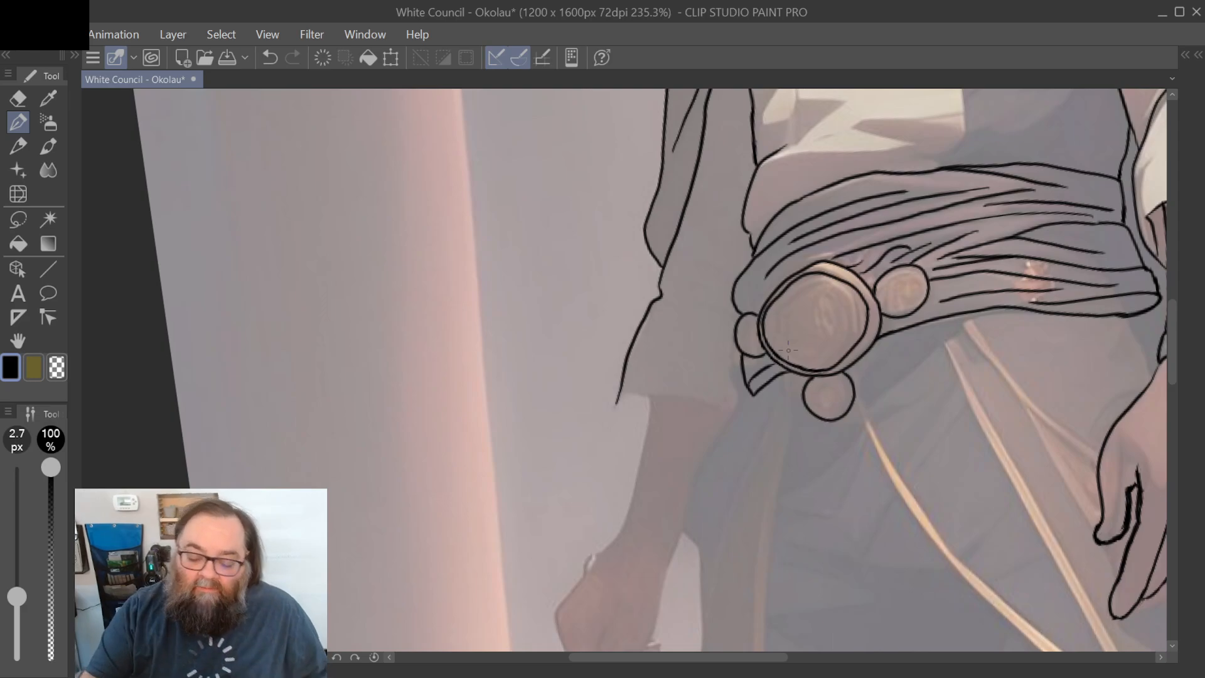
pyautogui.scroll(2, 788, 350)
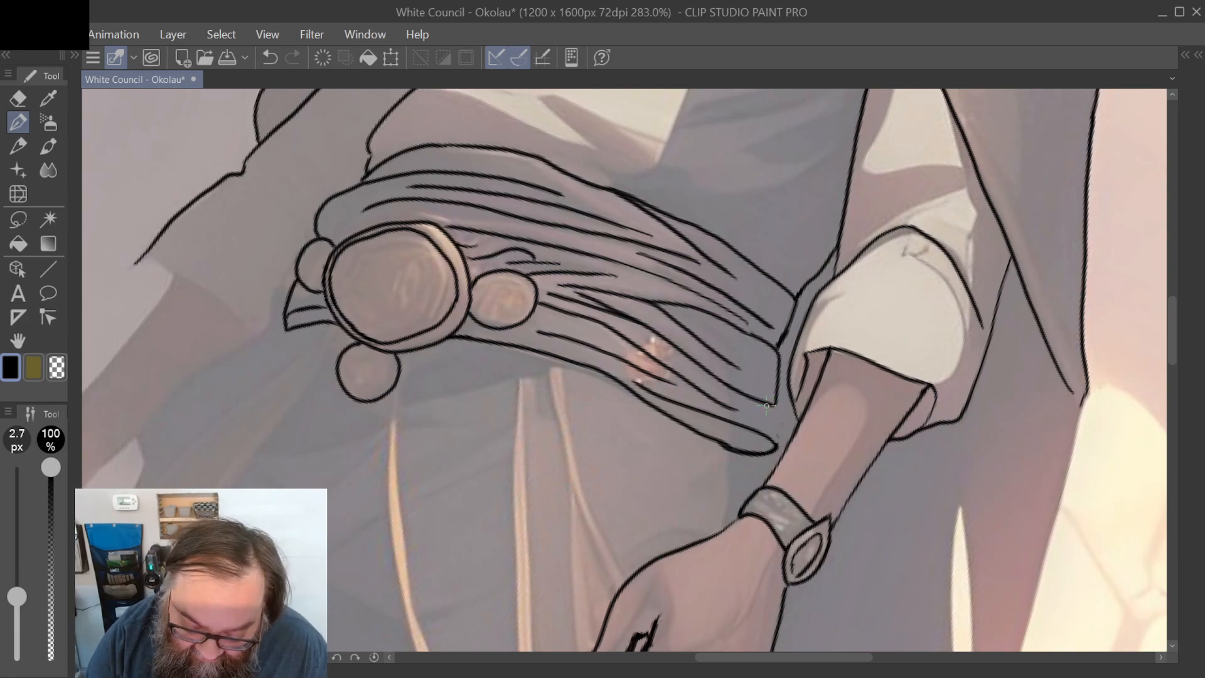
pyautogui.moveTo(766, 405); pyautogui.dragTo(778, 446)
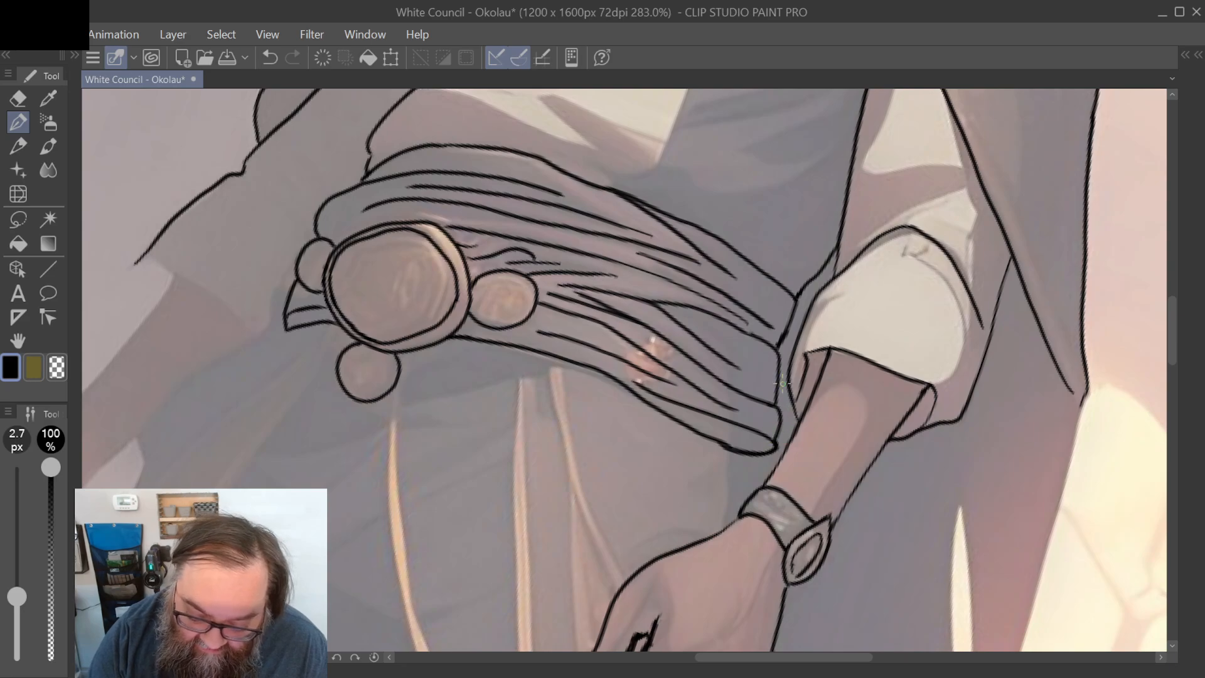
pyautogui.moveTo(781, 338); pyautogui.dragTo(795, 300)
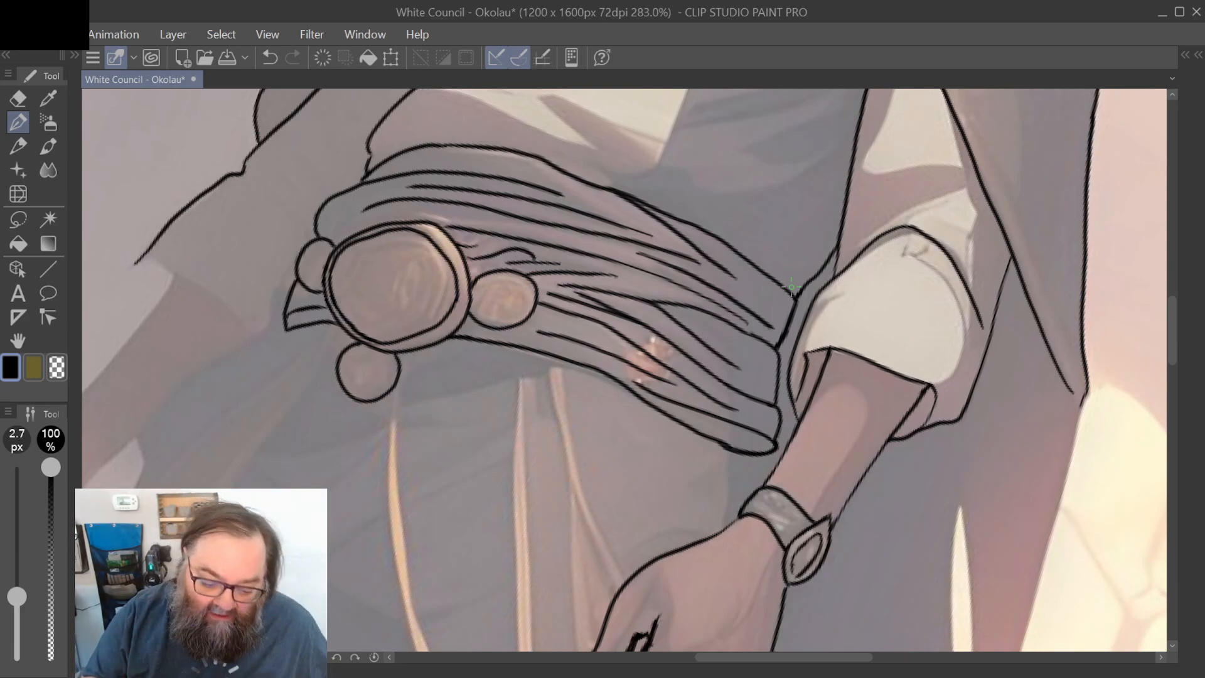
# Step: Ink the long robe's outer edge from the cape's lower corner beside the window down to the curve near the hem
pyautogui.scroll(-2, 792, 287)
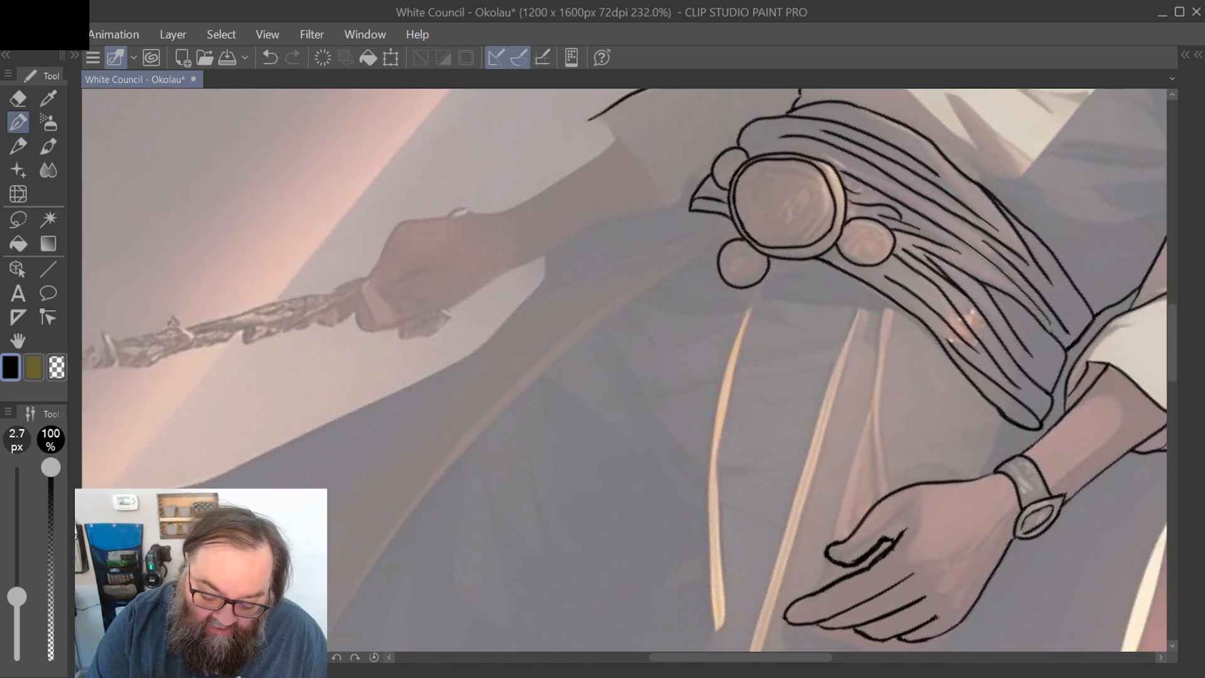
pyautogui.scroll(-4, 624, 370)
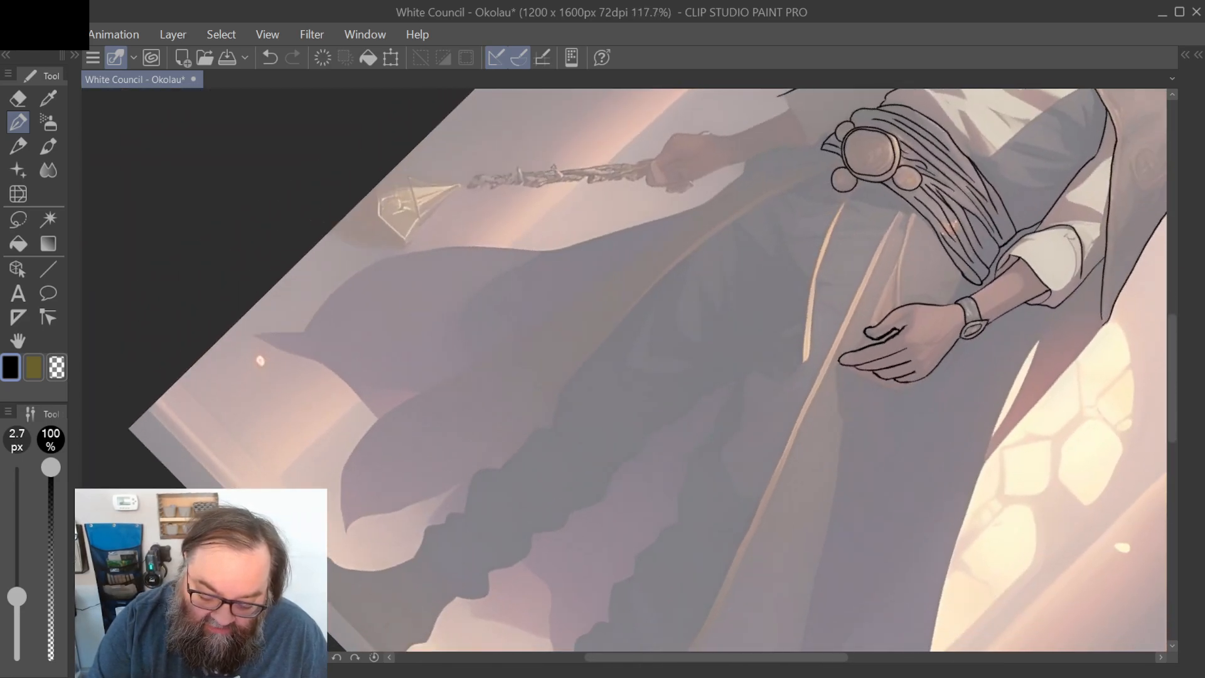
pyautogui.scroll(-3, 791, 287)
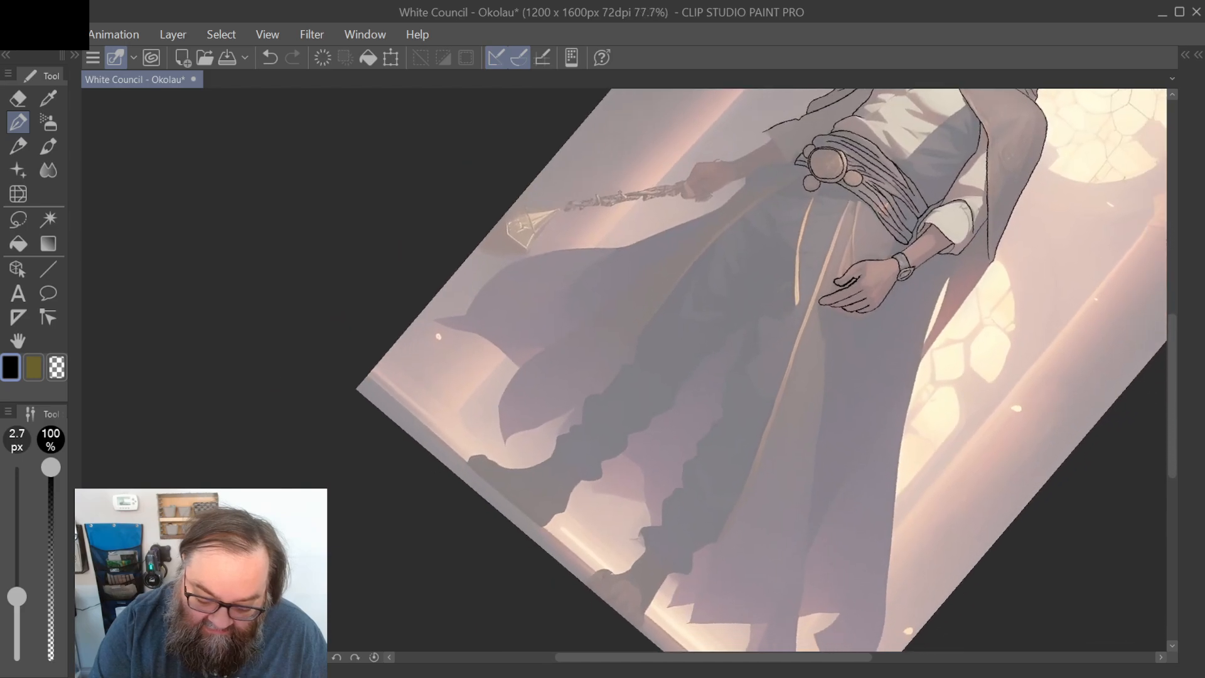
pyautogui.moveTo(792, 287)
pyautogui.mouseDown()
pyautogui.moveTo(776, 271)
pyautogui.moveTo(628, 368)
pyautogui.mouseUp()
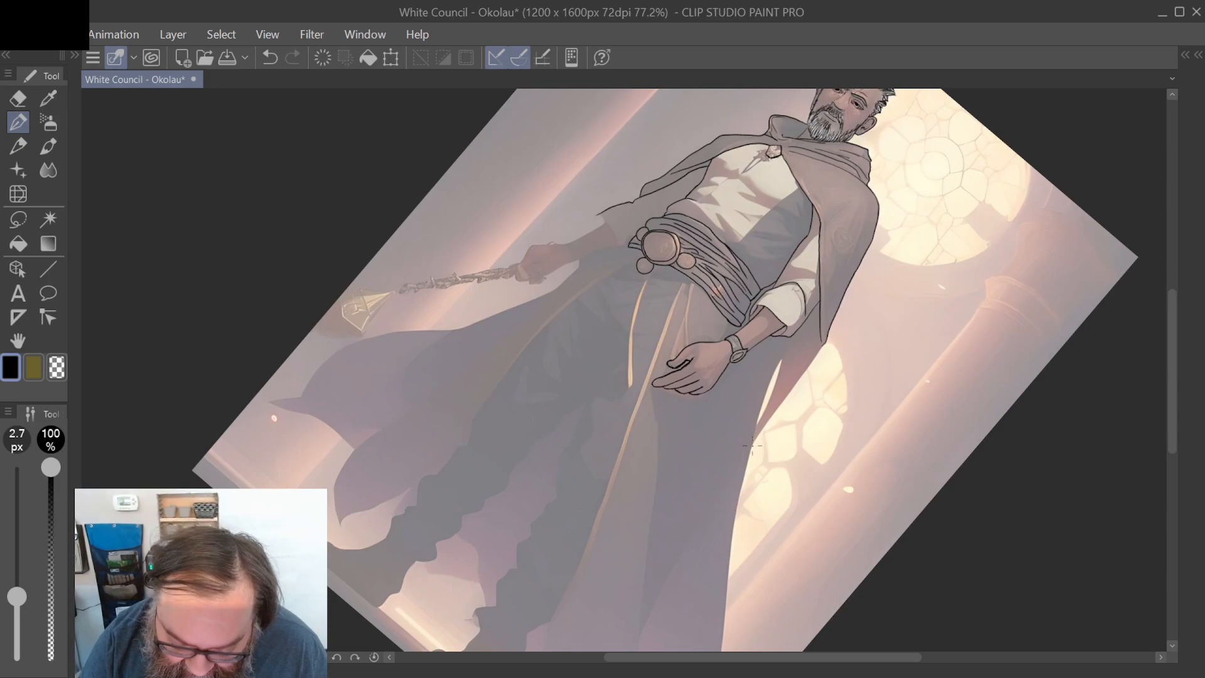
pyautogui.moveTo(764, 422); pyautogui.dragTo(793, 381)
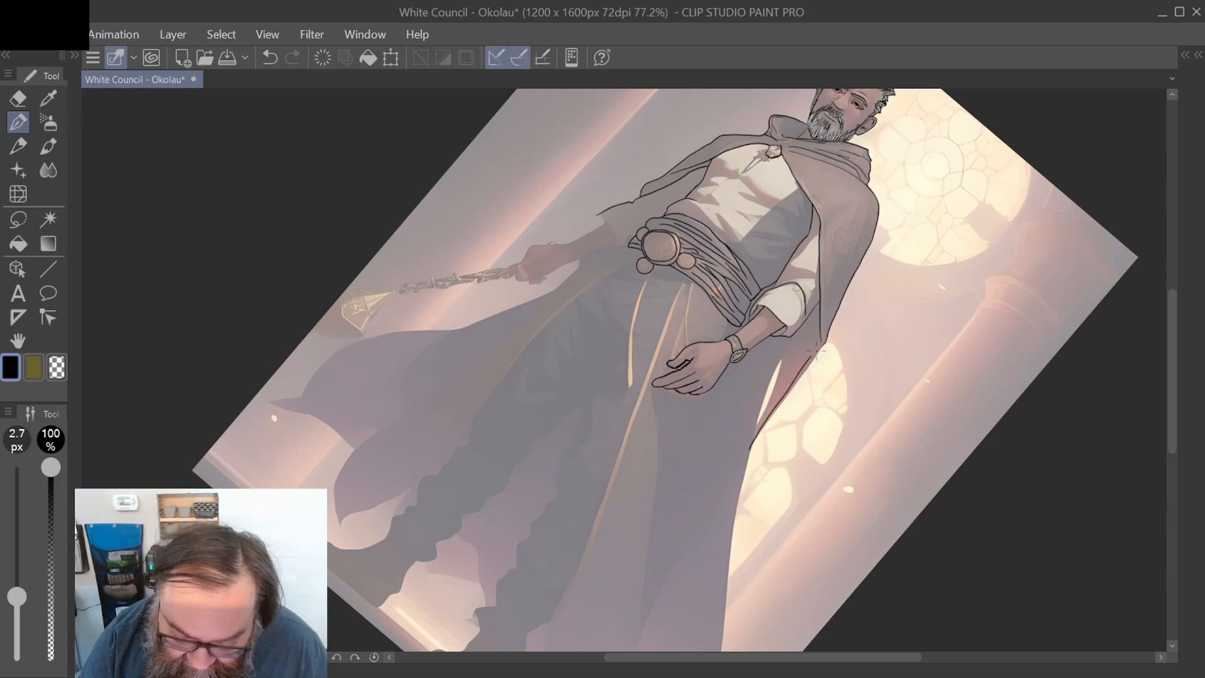
pyautogui.moveTo(825, 342); pyautogui.dragTo(903, 126)
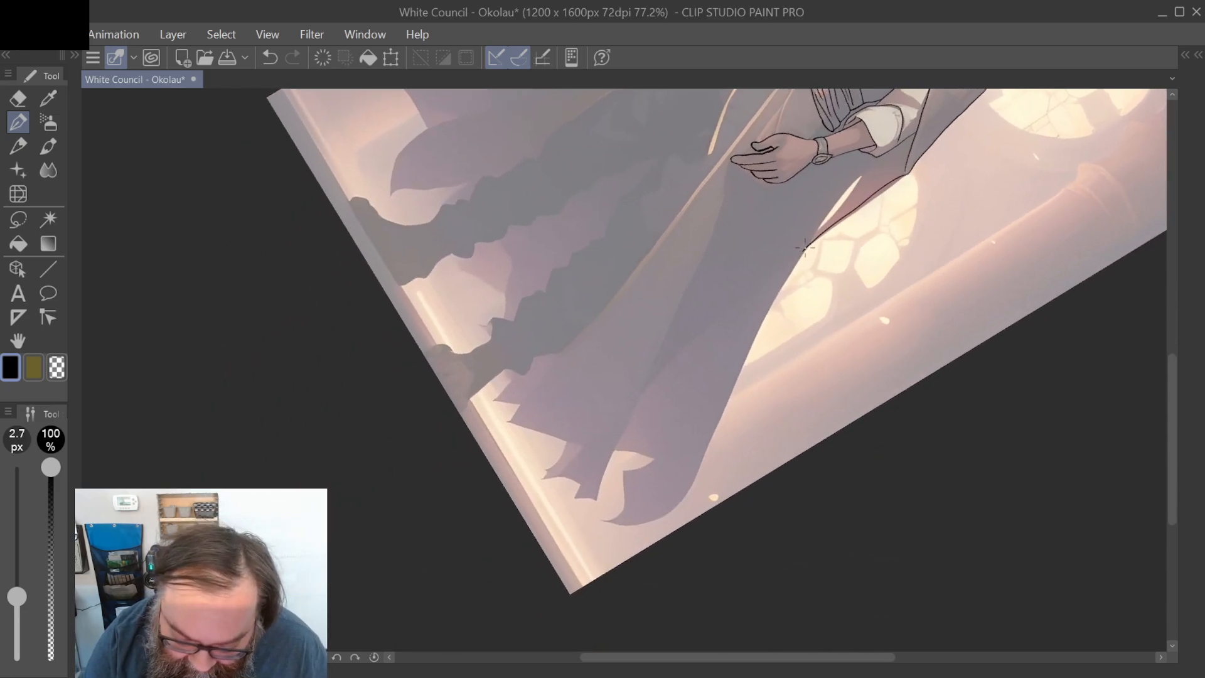
pyautogui.moveTo(790, 270); pyautogui.dragTo(668, 513)
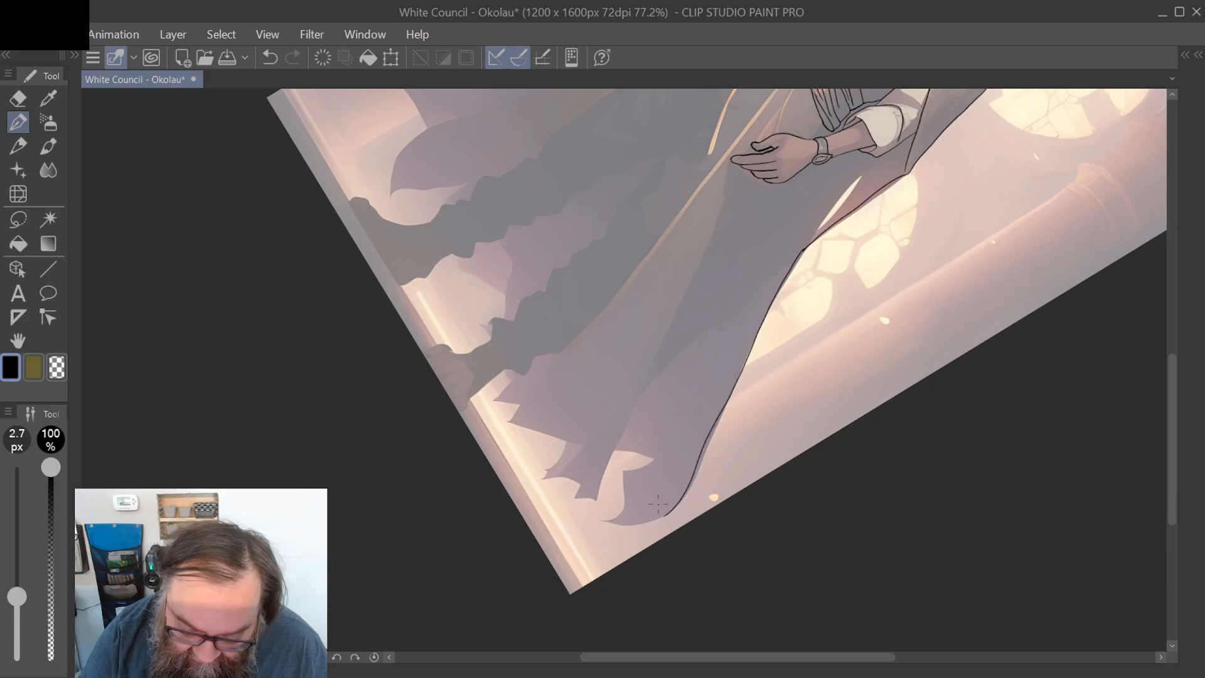
# Step: Outline the robe's outer hem corner, bringing the line to its pointed tip and back along the notch to the neighbouring panel
pyautogui.scroll(2, 658, 503)
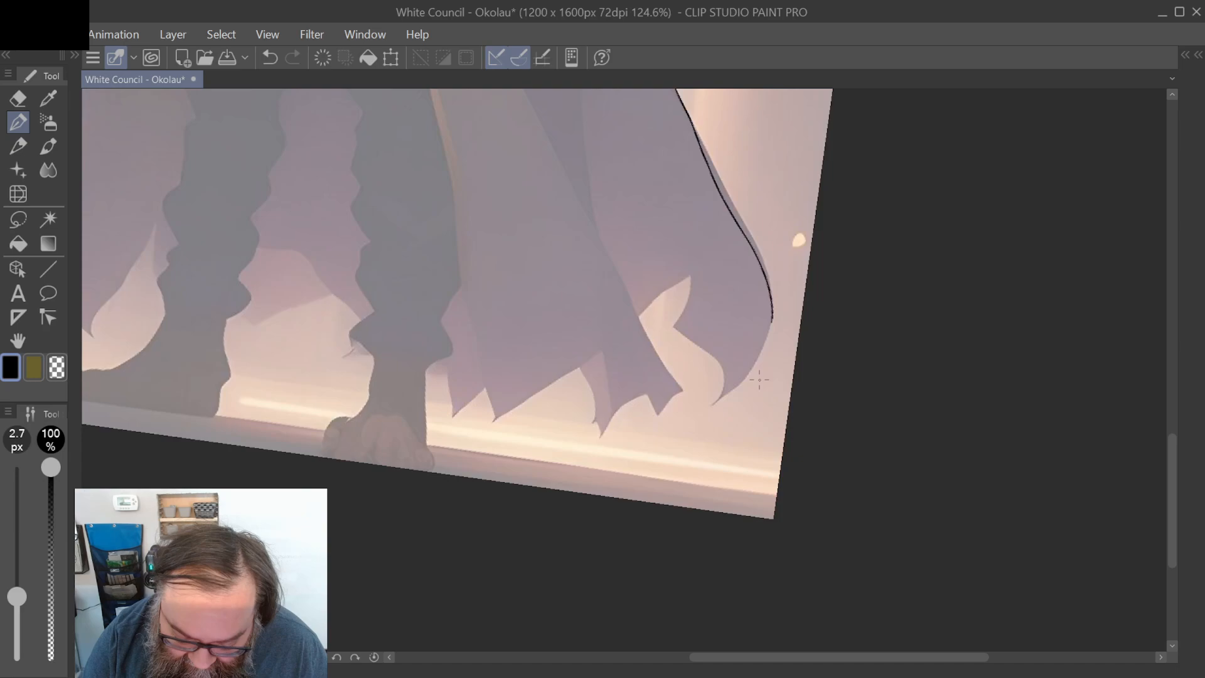
pyautogui.scroll(-1, 759, 380)
pyautogui.scroll(1, 759, 380)
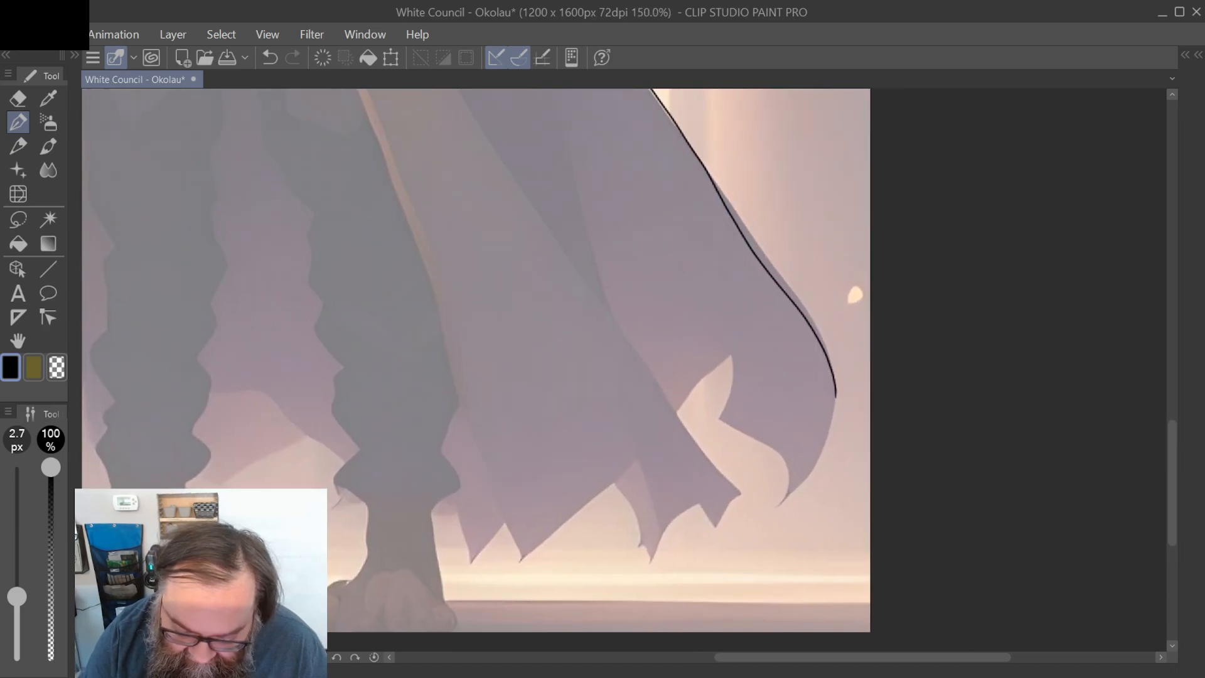
pyautogui.moveTo(780, 505); pyautogui.dragTo(833, 416)
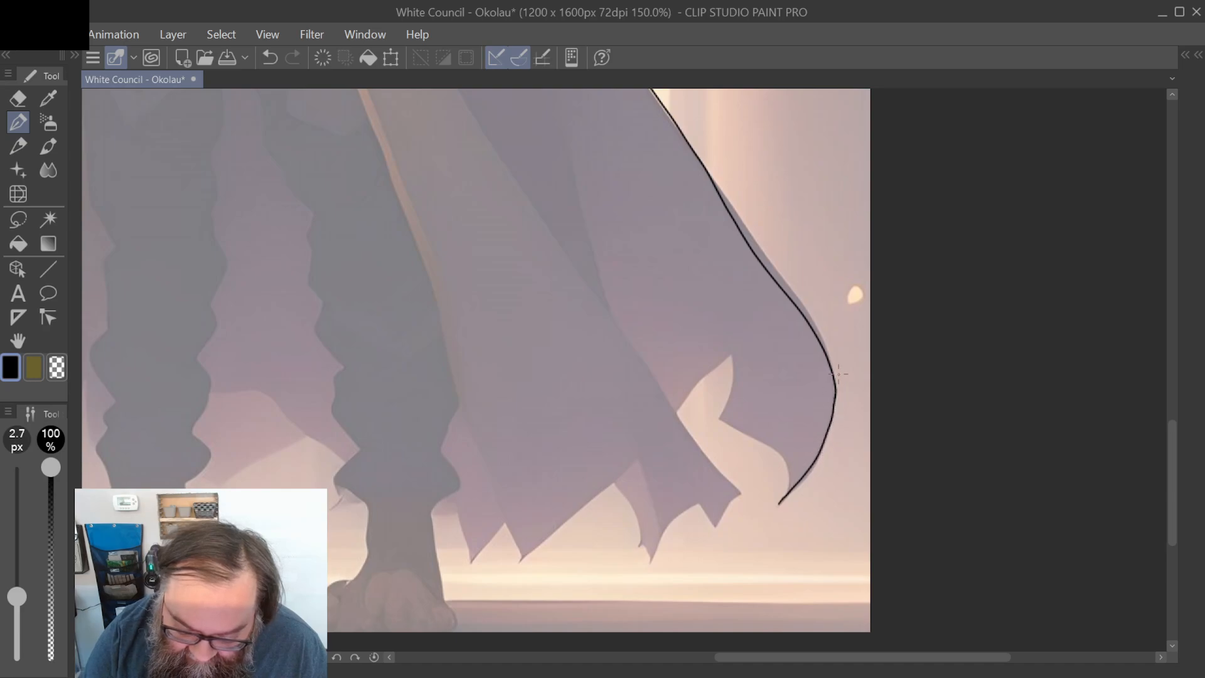
pyautogui.moveTo(780, 501)
pyautogui.mouseDown()
pyautogui.moveTo(782, 456)
pyautogui.moveTo(724, 412)
pyautogui.mouseUp()
pyautogui.scroll(1, 723, 410)
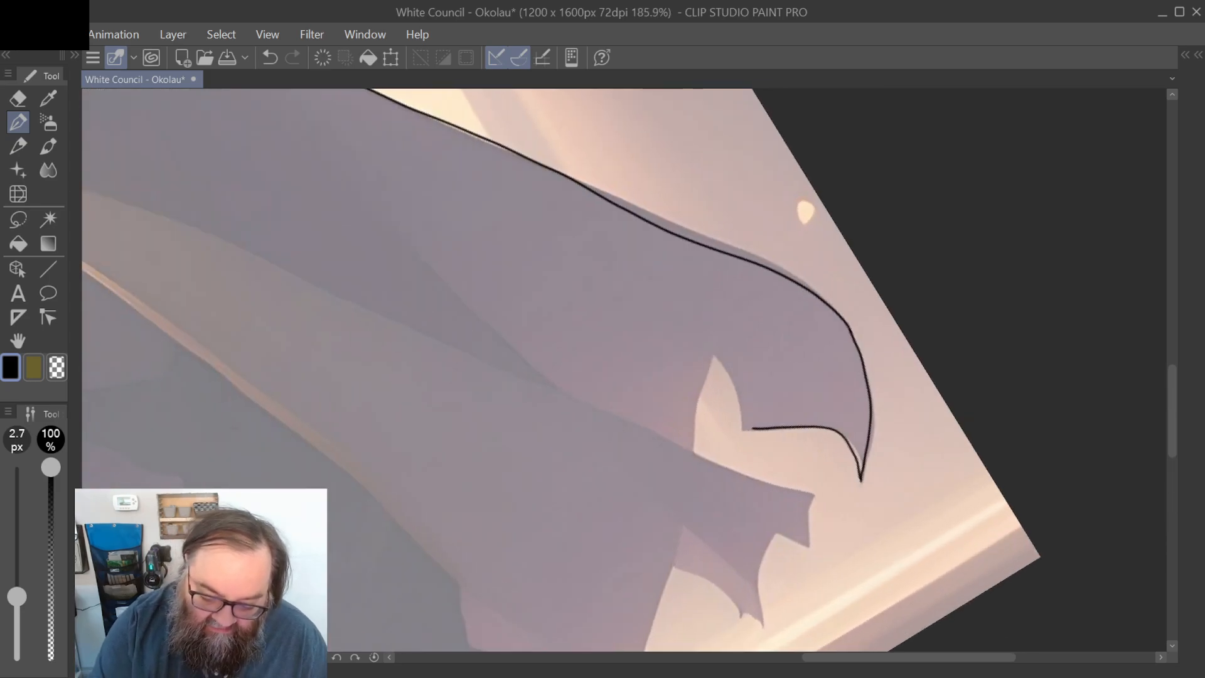
pyautogui.moveTo(788, 398)
pyautogui.mouseDown()
pyautogui.moveTo(725, 423)
pyautogui.moveTo(780, 396)
pyautogui.mouseUp()
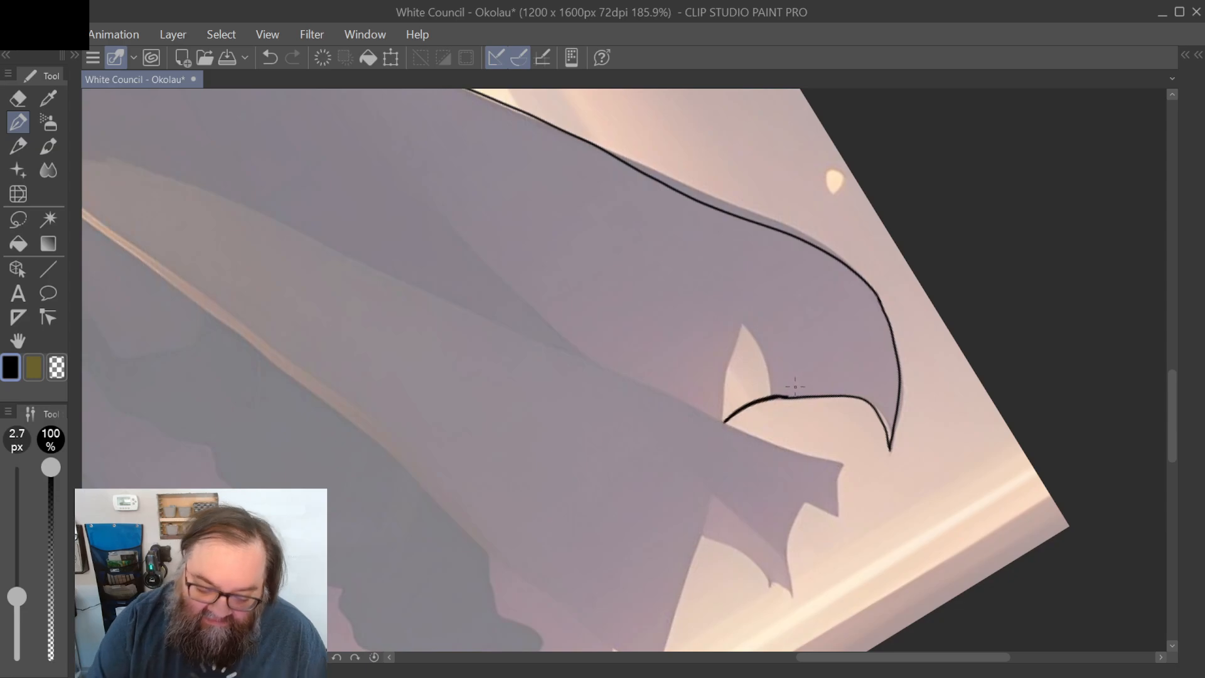
# Step: Ink the robe's long inner fold and front panel hem, and run the front edge up from the hem to the lowered hand
pyautogui.scroll(-6, 795, 387)
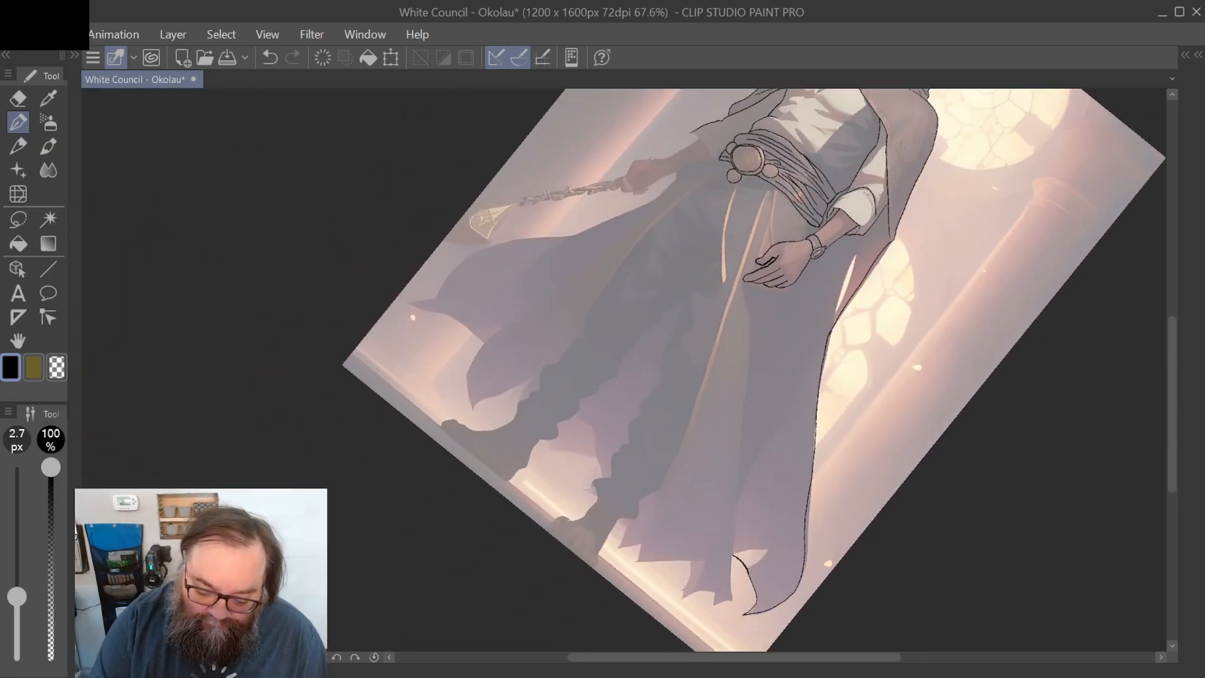
pyautogui.scroll(-1, 753, 370)
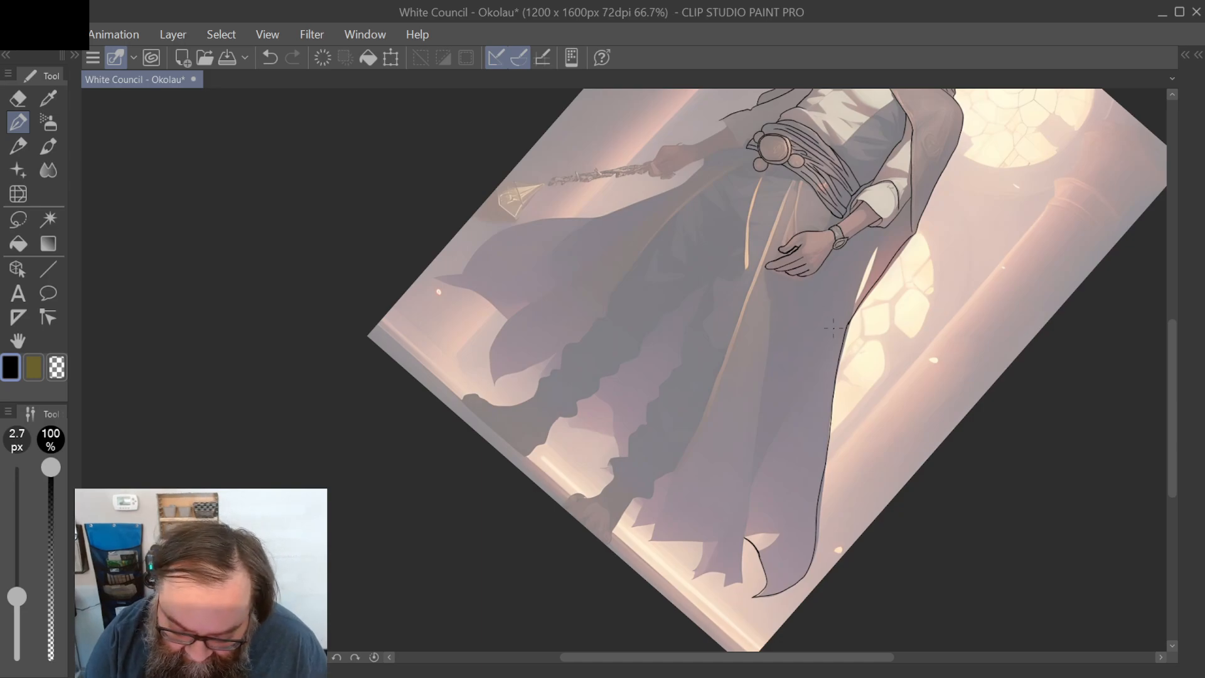
pyautogui.moveTo(814, 347); pyautogui.dragTo(744, 528)
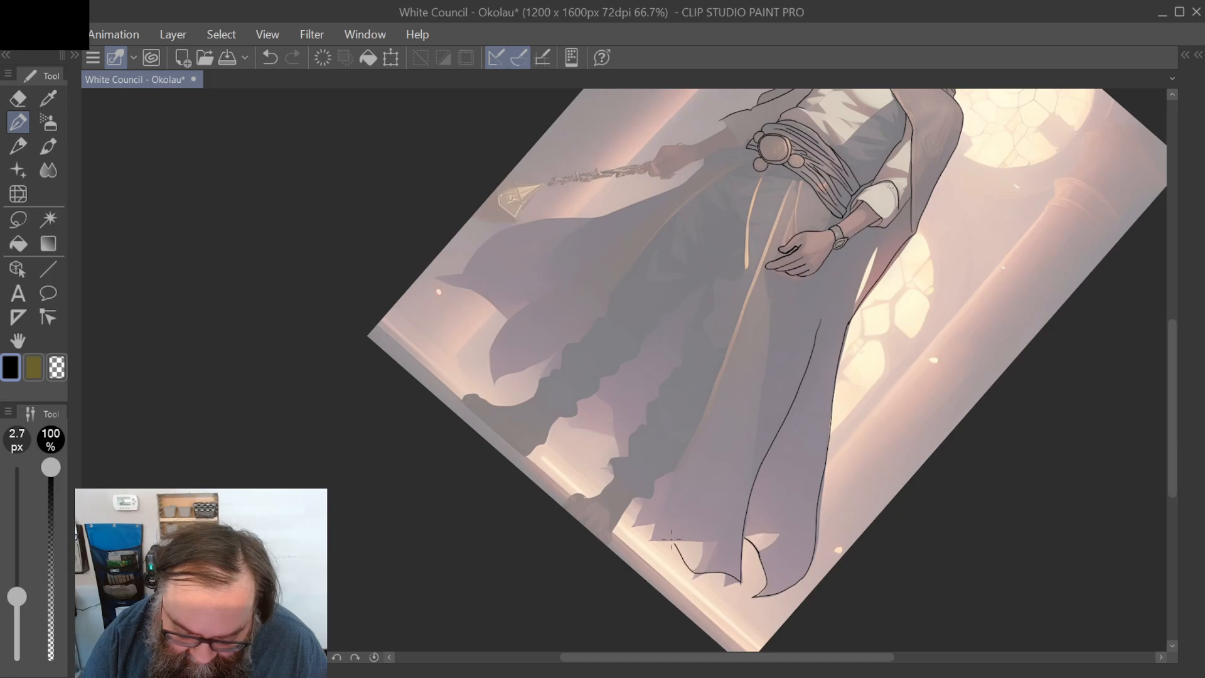
pyautogui.scroll(-1, 663, 528)
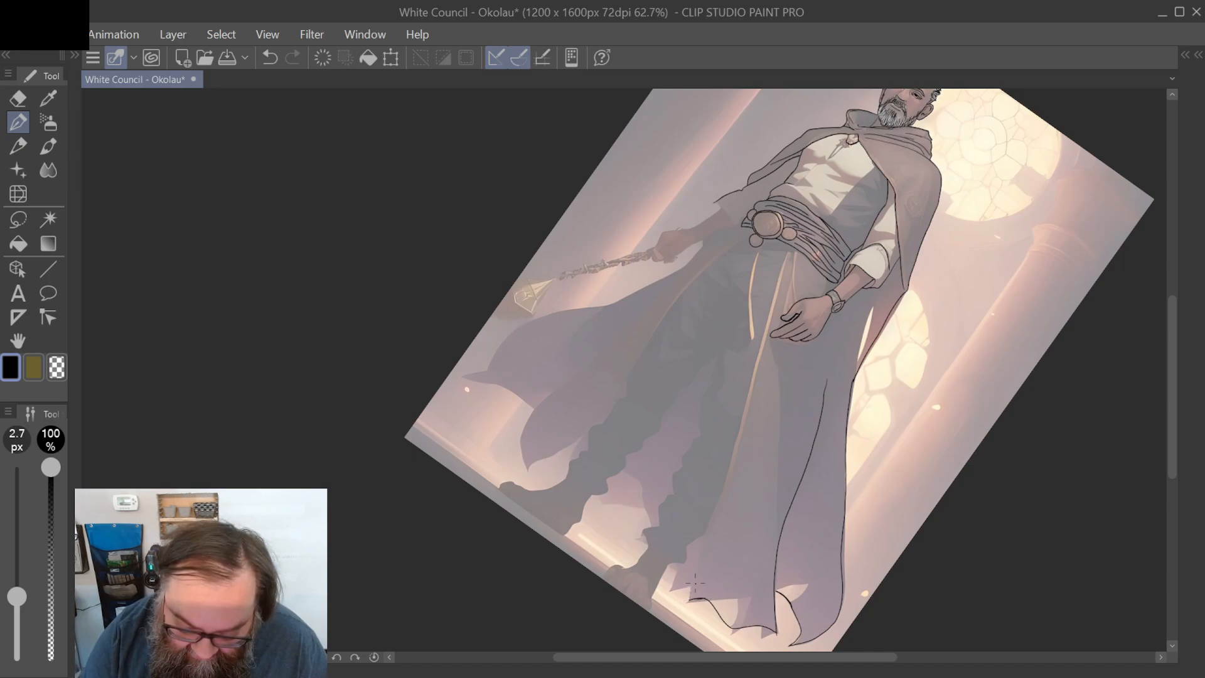
pyautogui.moveTo(693, 578)
pyautogui.mouseDown()
pyautogui.moveTo(719, 478)
pyautogui.moveTo(779, 380)
pyautogui.mouseUp()
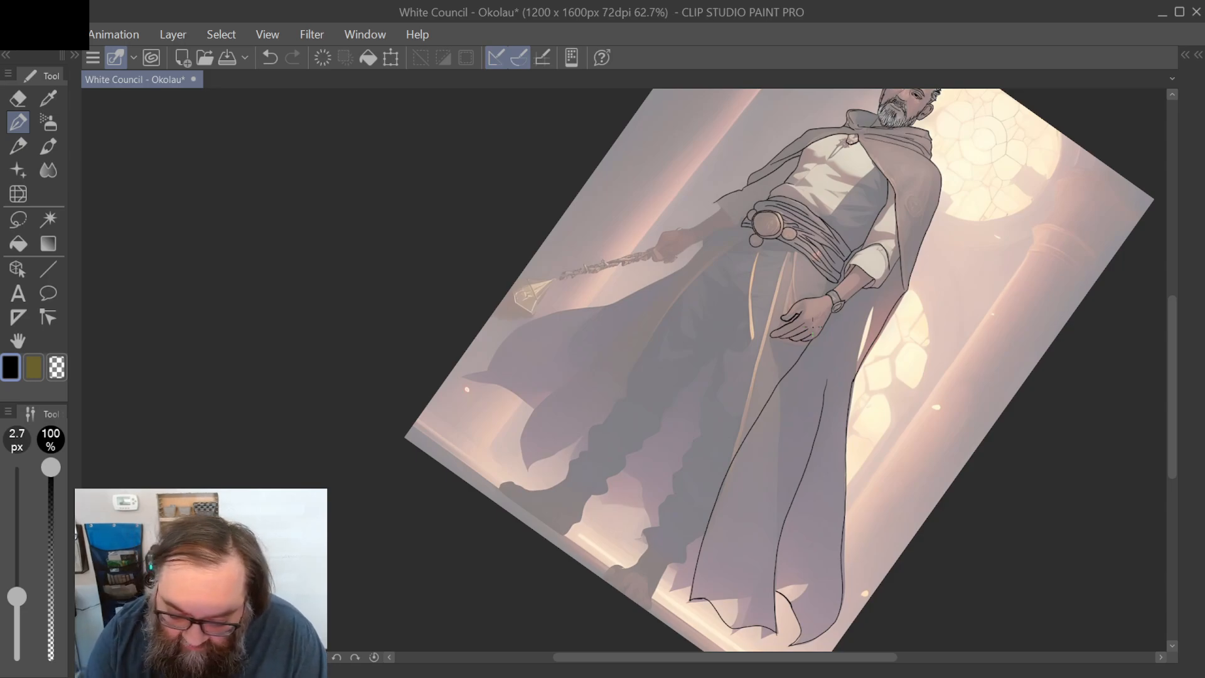
# Step: Retrace the robe's outer edge below the cape corner to thicken the line, and undo the last touch-up stroke
pyautogui.scroll(5, 794, 347)
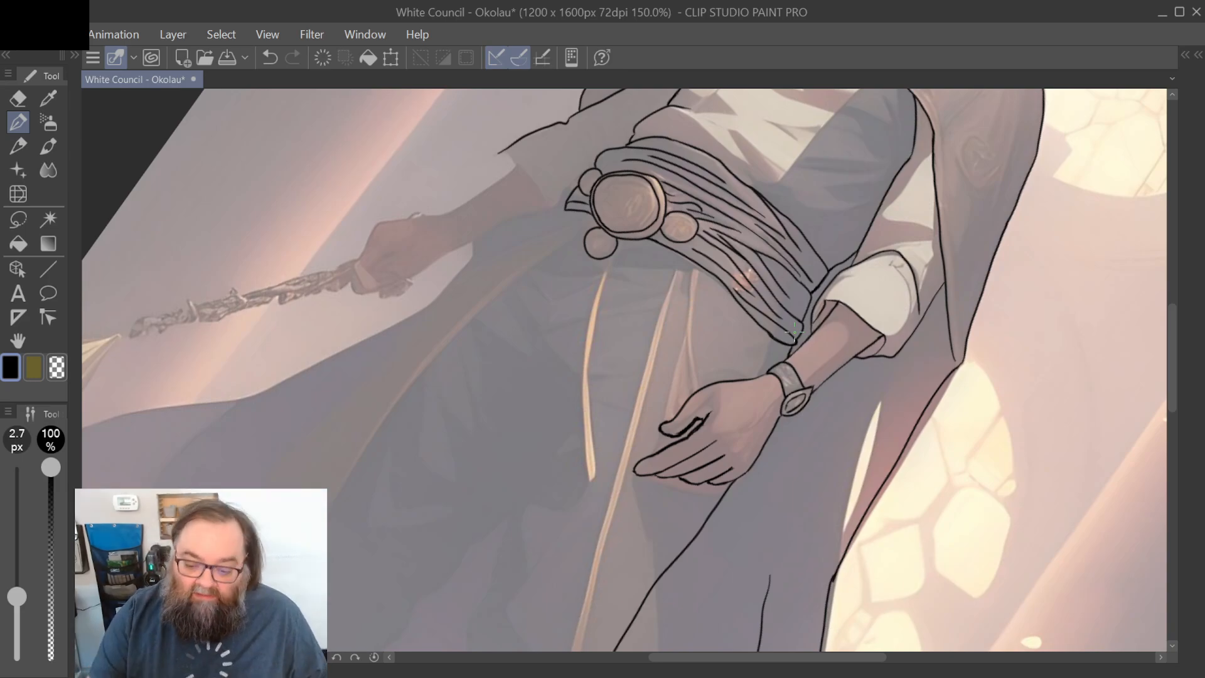
pyautogui.moveTo(795, 333); pyautogui.dragTo(778, 164)
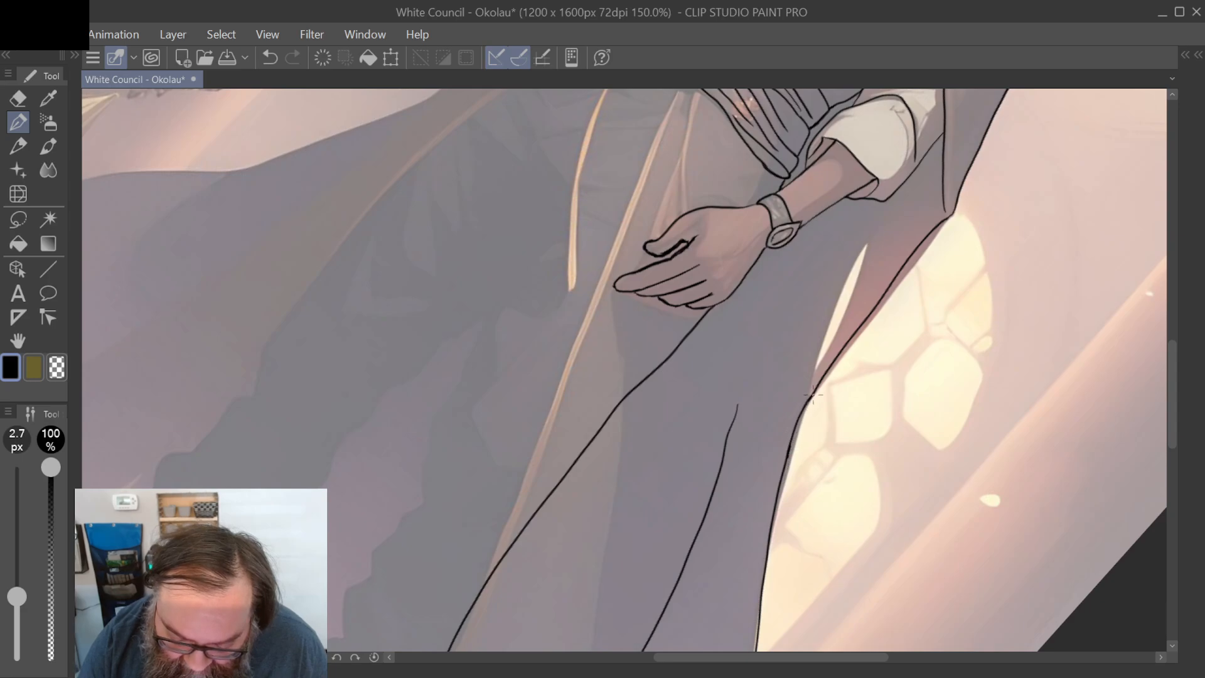
pyautogui.moveTo(798, 425); pyautogui.dragTo(774, 516)
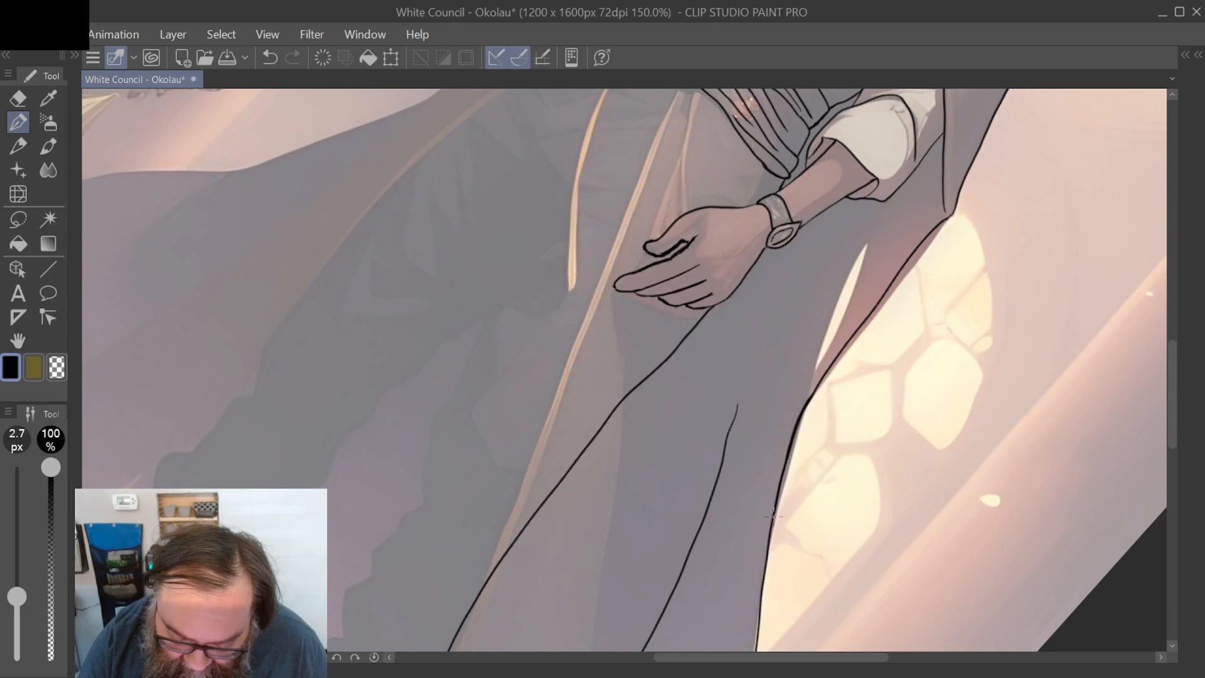
pyautogui.moveTo(804, 414)
pyautogui.mouseDown()
pyautogui.moveTo(877, 299)
pyautogui.moveTo(957, 207)
pyautogui.moveTo(963, 176)
pyautogui.mouseUp()
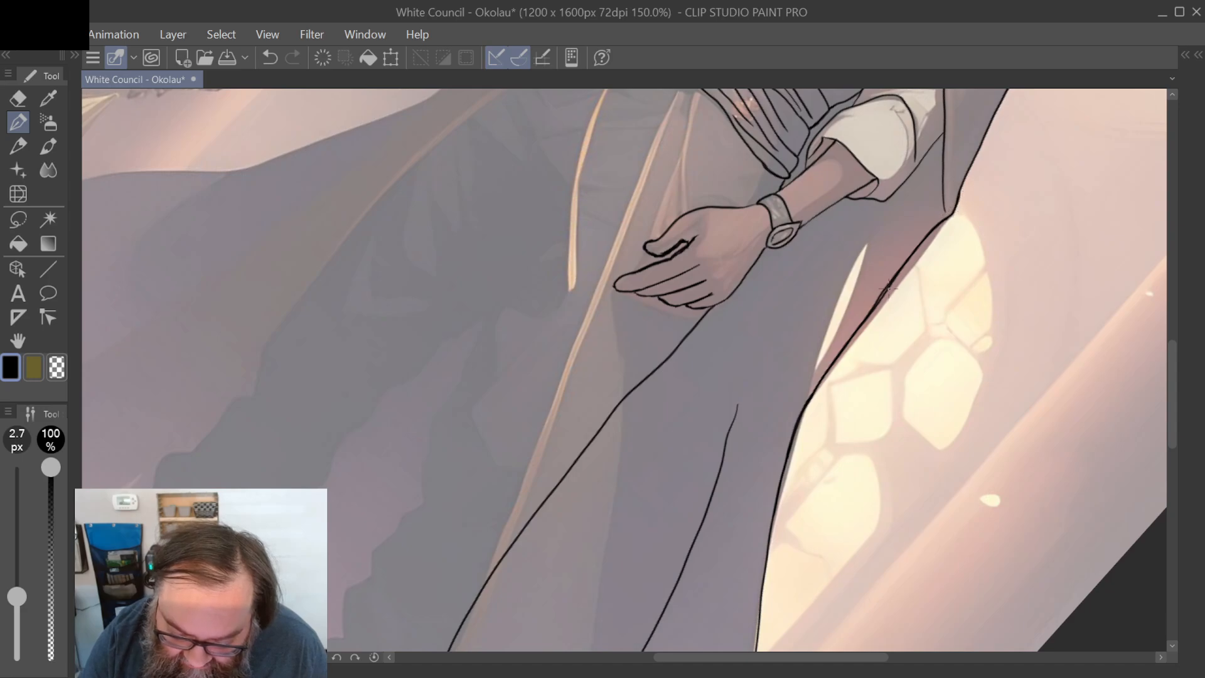
pyautogui.moveTo(890, 282); pyautogui.dragTo(876, 307)
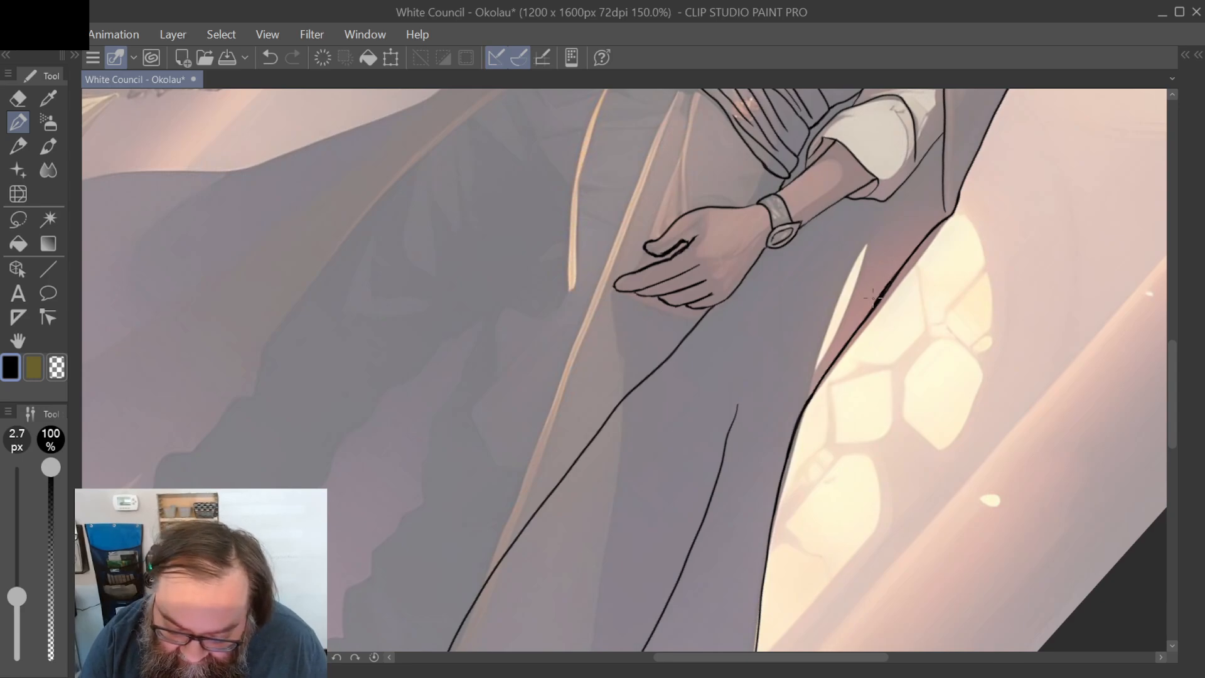
pyautogui.hotkey('ctrl', 'z')
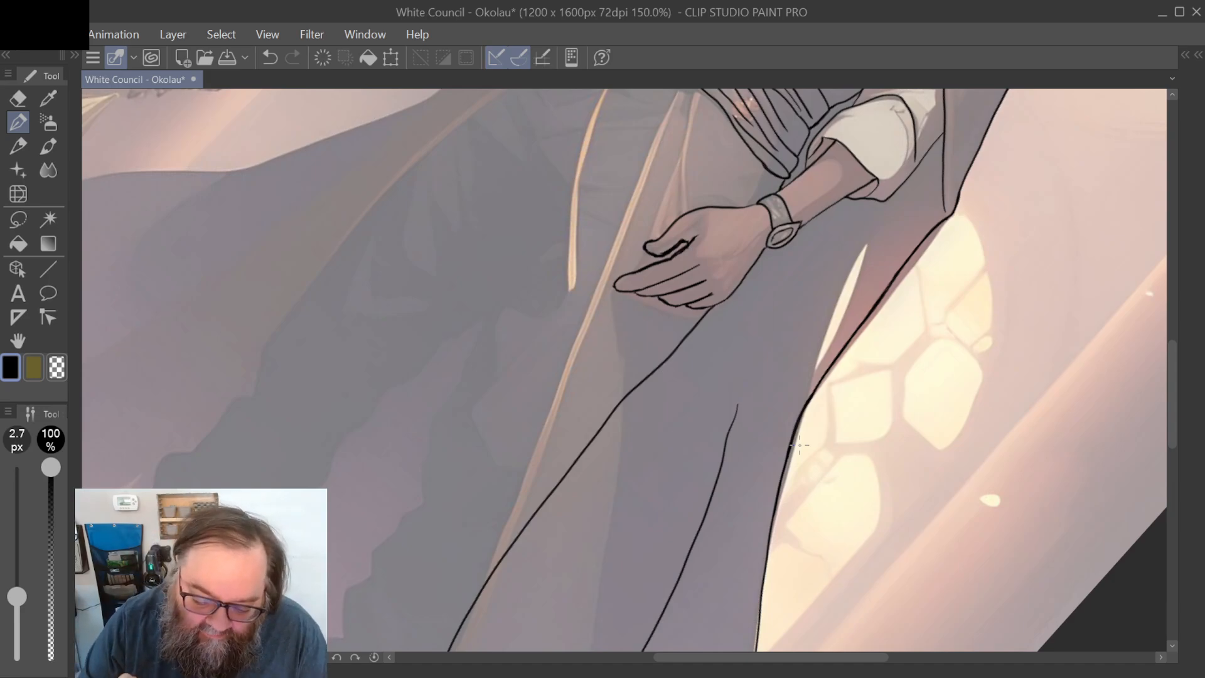
# Step: Ink both sides of the curved cord hanging from the medallion below the buckle down to the robe's front edge
pyautogui.scroll(-2, 800, 445)
pyautogui.scroll(1, 800, 445)
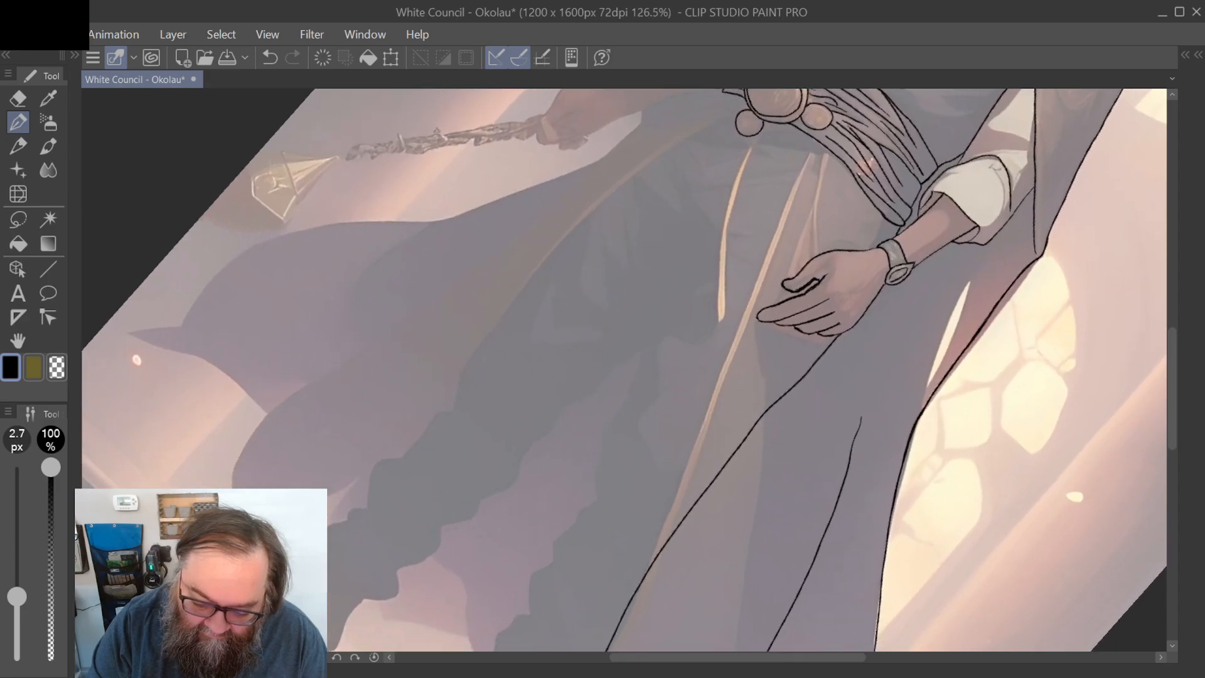
pyautogui.scroll(-1, 800, 445)
pyautogui.scroll(-1, 800, 445)
pyautogui.scroll(1, 800, 445)
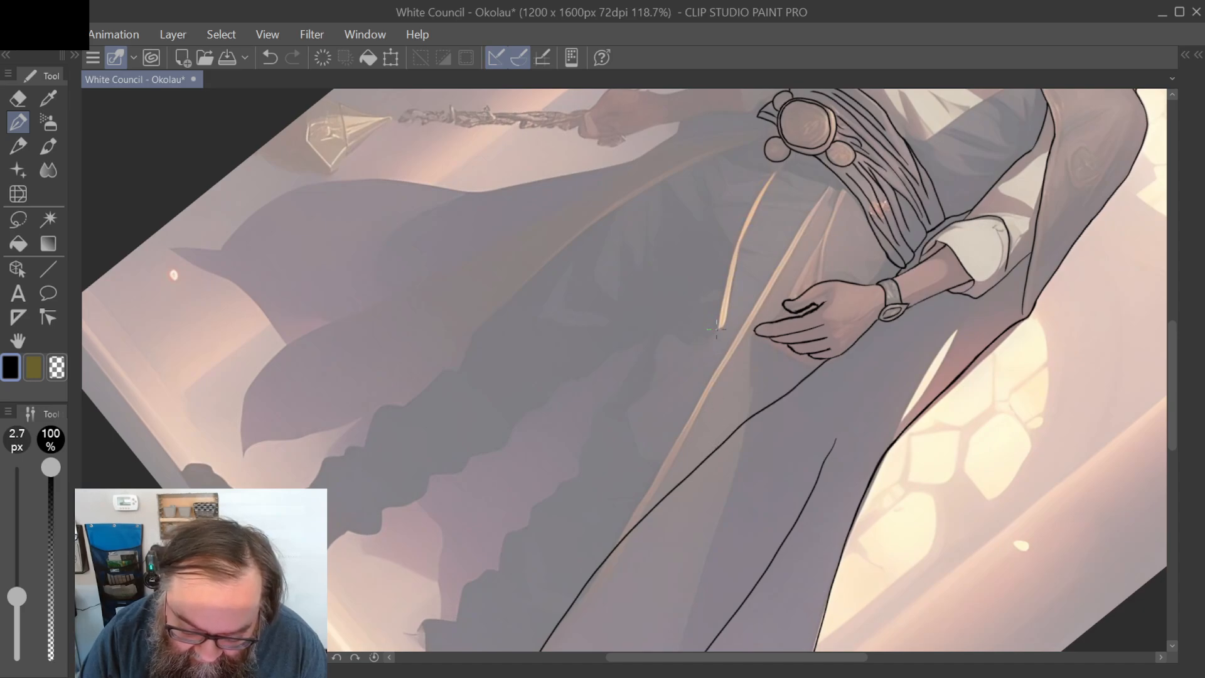
pyautogui.moveTo(715, 371)
pyautogui.mouseDown()
pyautogui.moveTo(730, 265)
pyautogui.moveTo(776, 162)
pyautogui.mouseUp()
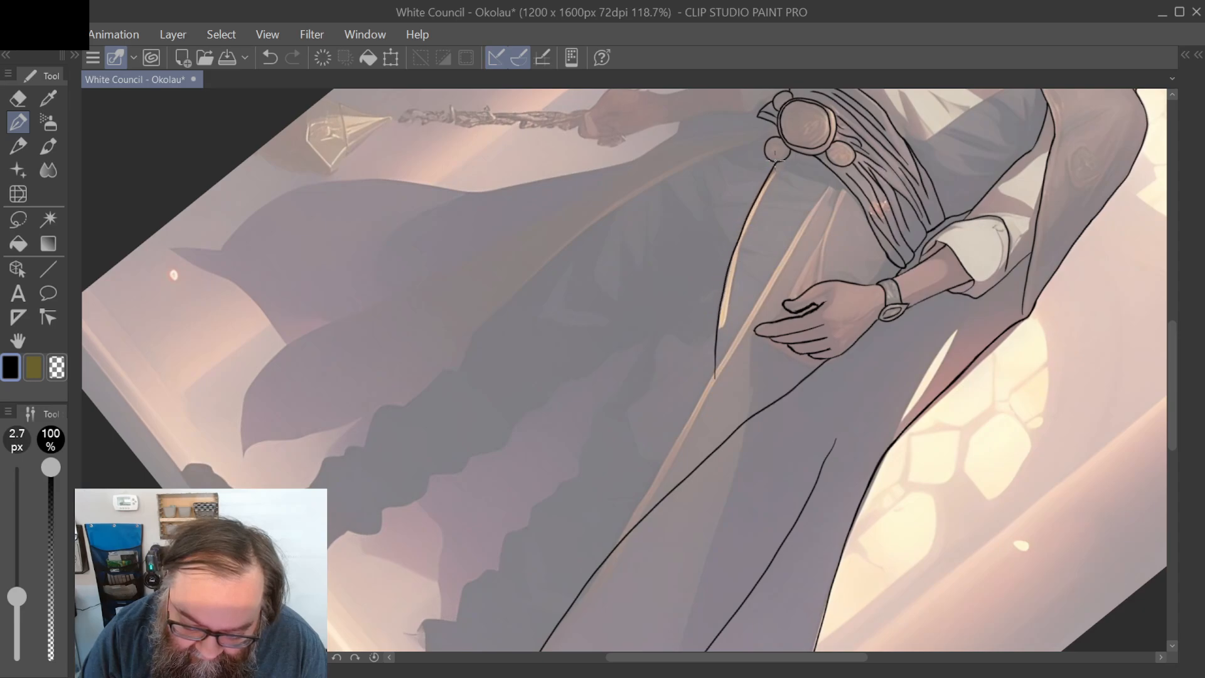
pyautogui.moveTo(715, 356); pyautogui.dragTo(725, 439)
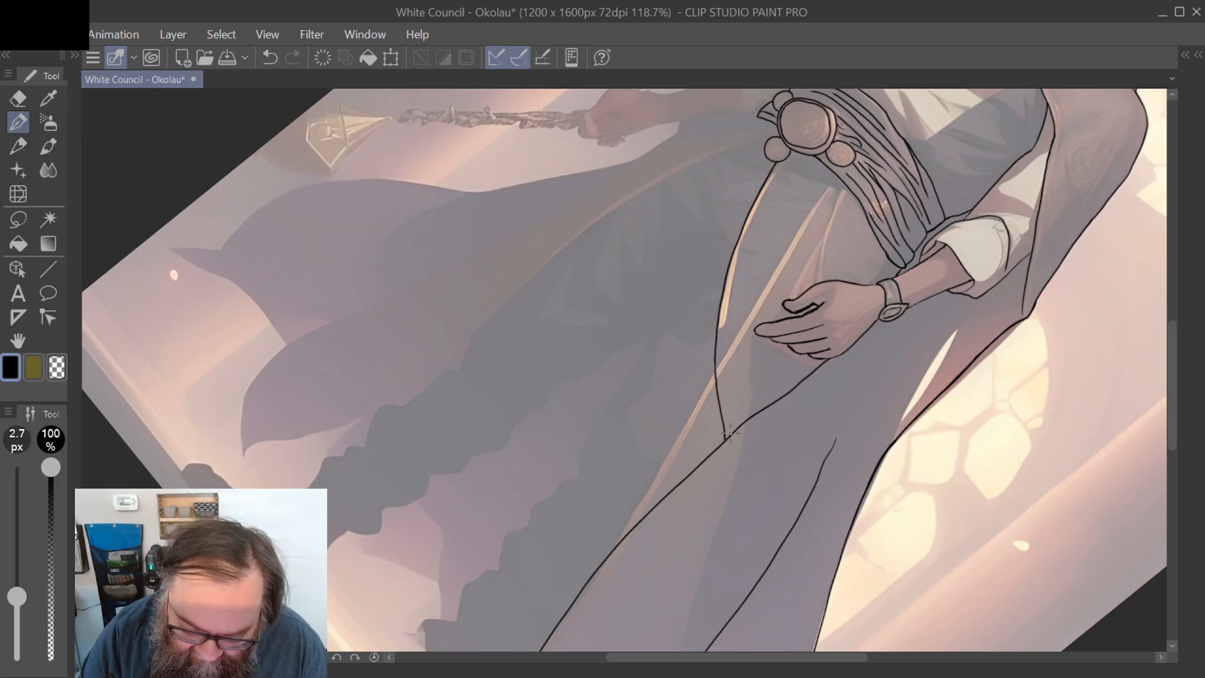
pyautogui.moveTo(728, 435)
pyautogui.mouseDown()
pyautogui.moveTo(727, 316)
pyautogui.moveTo(758, 211)
pyautogui.moveTo(791, 156)
pyautogui.mouseUp()
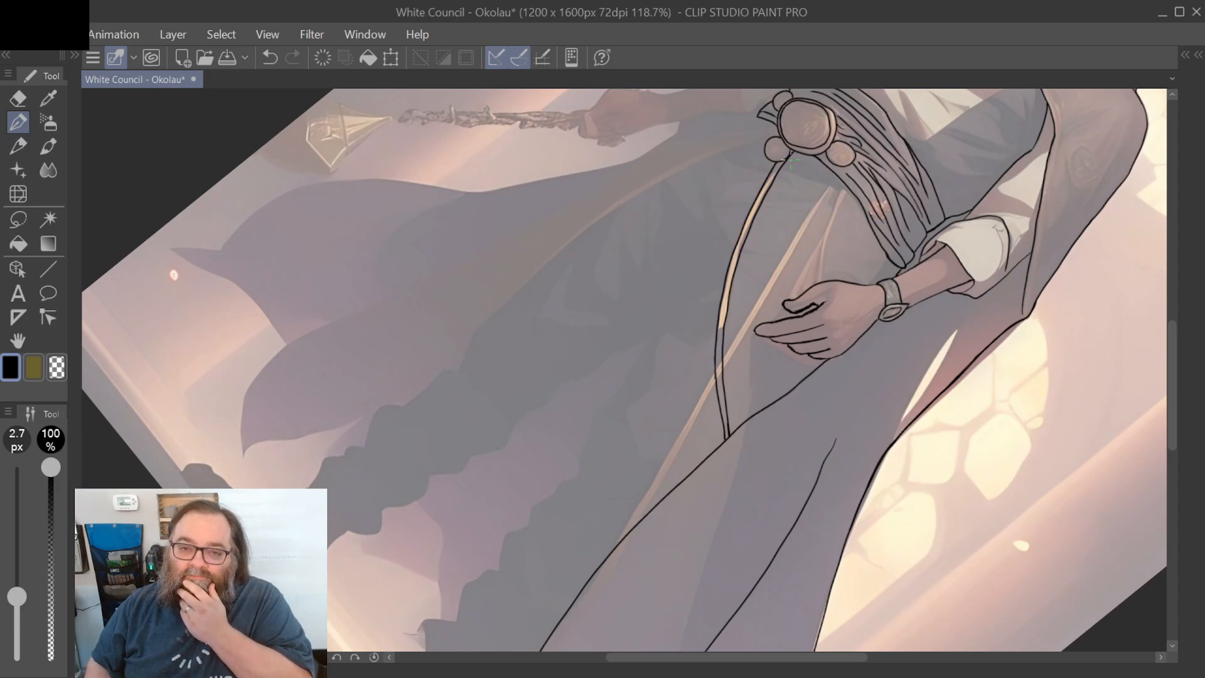
pyautogui.scroll(-2, 790, 159)
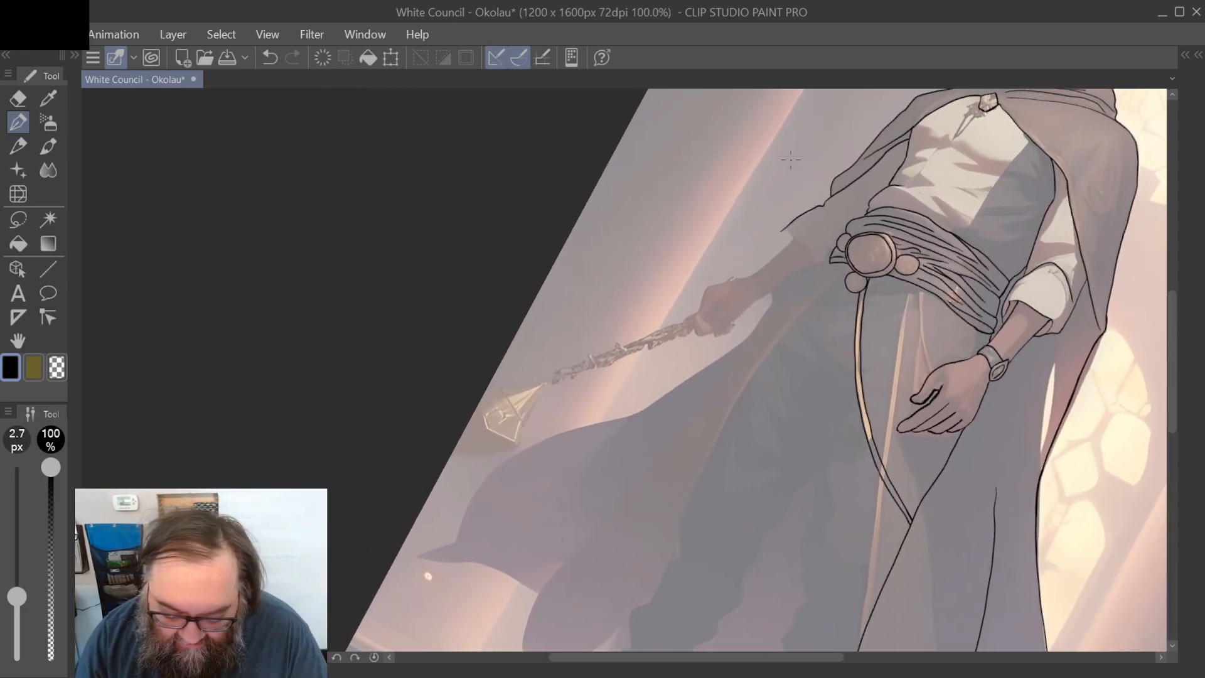
pyautogui.scroll(-1, 790, 160)
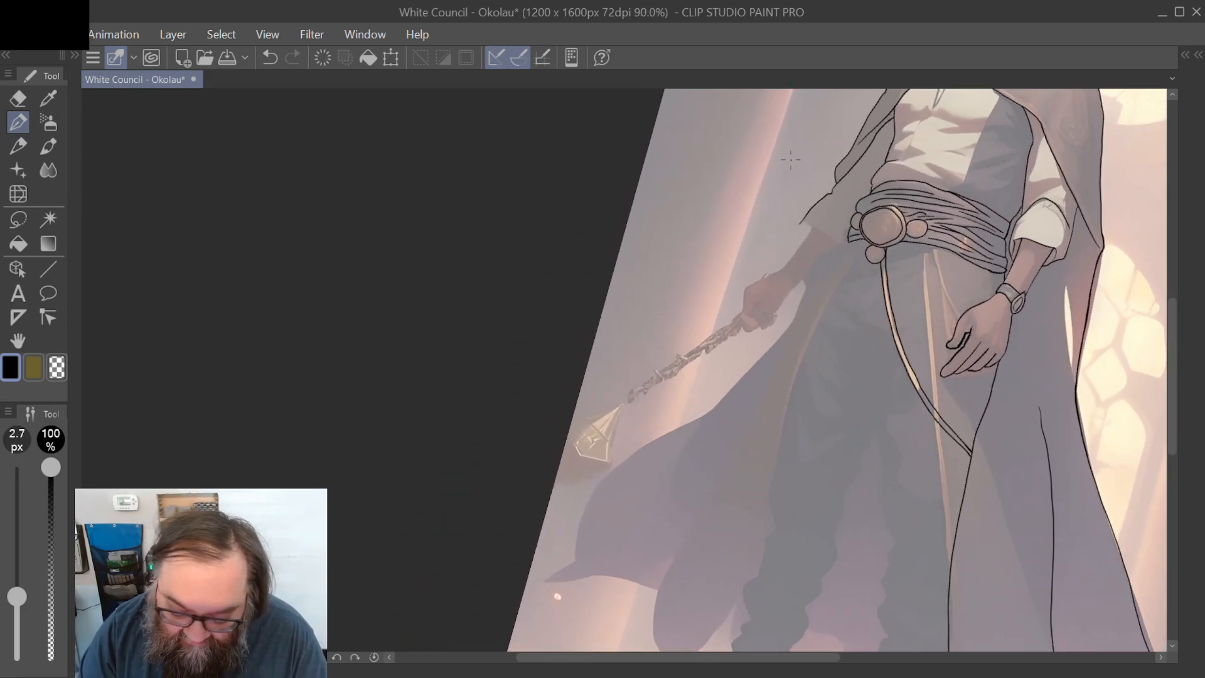
pyautogui.scroll(-2, 791, 159)
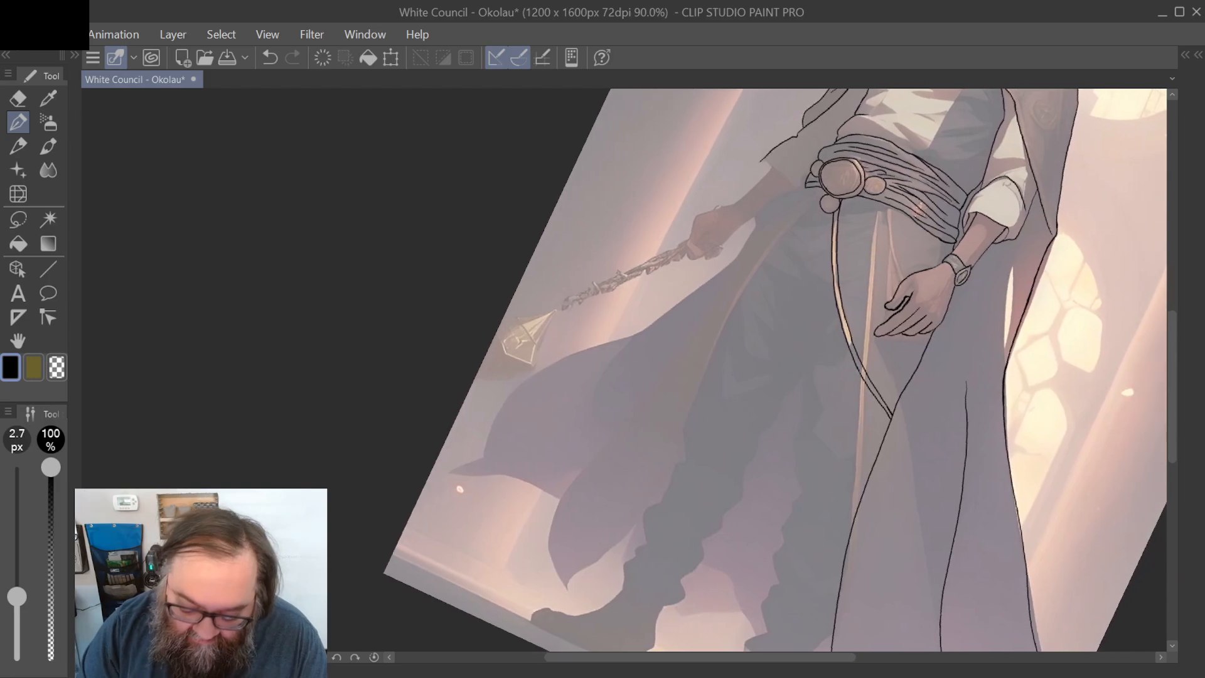
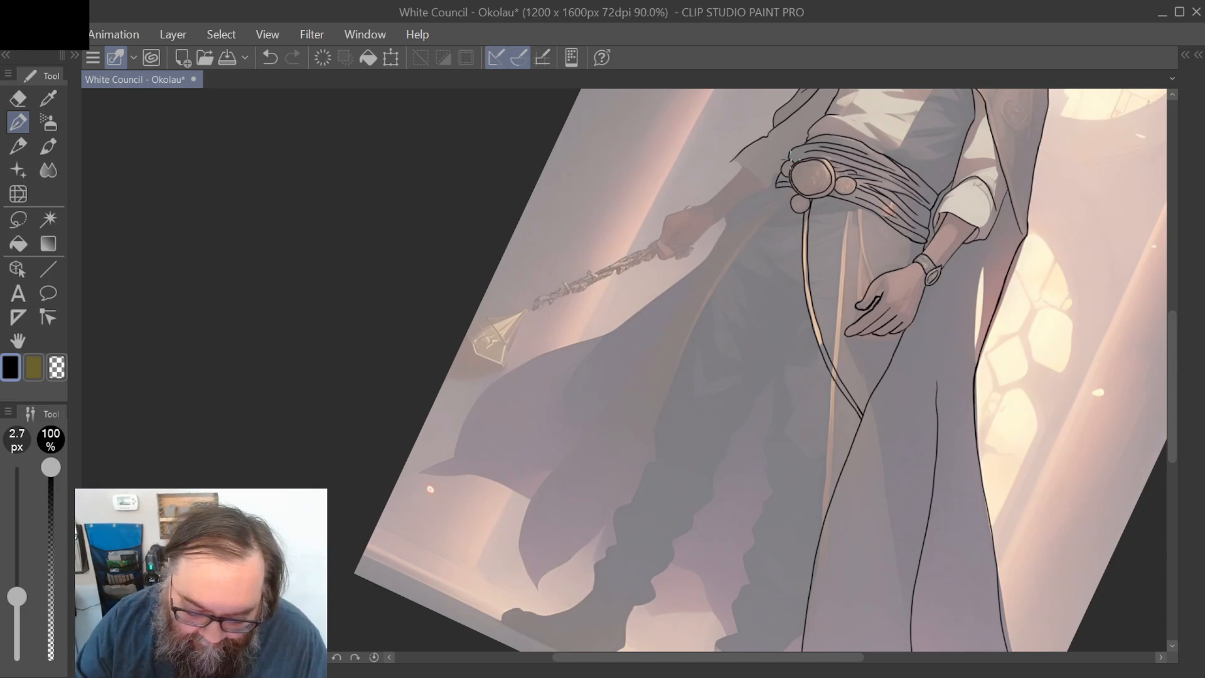
# Step: Ink and thicken one side of the cord from the bead below the medallion toward the staff-side robe front, undoing the trial robe-edge stroke
pyautogui.scroll(-1, 792, 157)
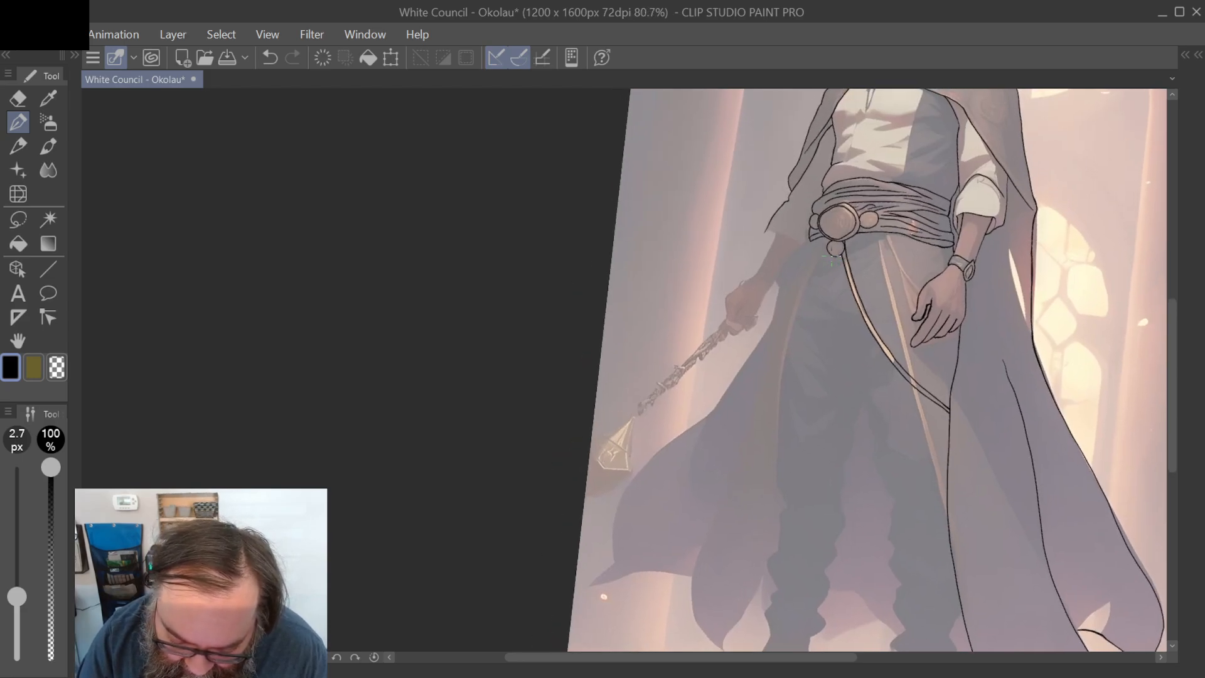
pyautogui.moveTo(831, 255); pyautogui.dragTo(781, 359)
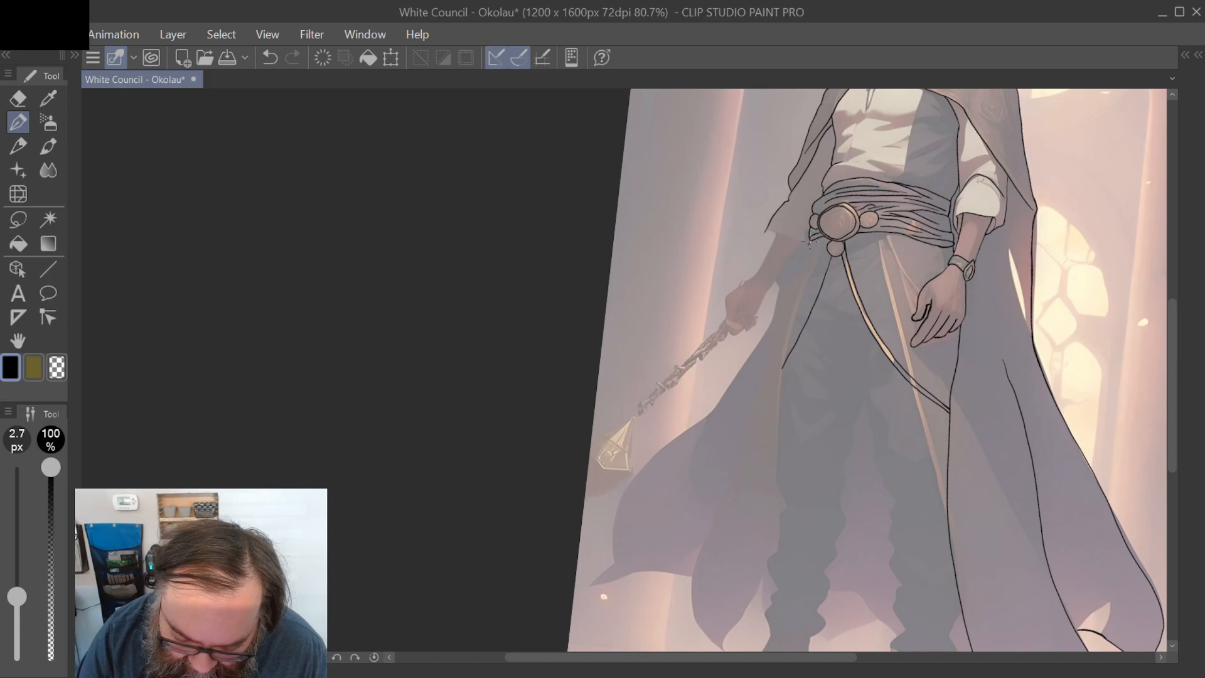
pyautogui.moveTo(809, 241); pyautogui.dragTo(781, 375)
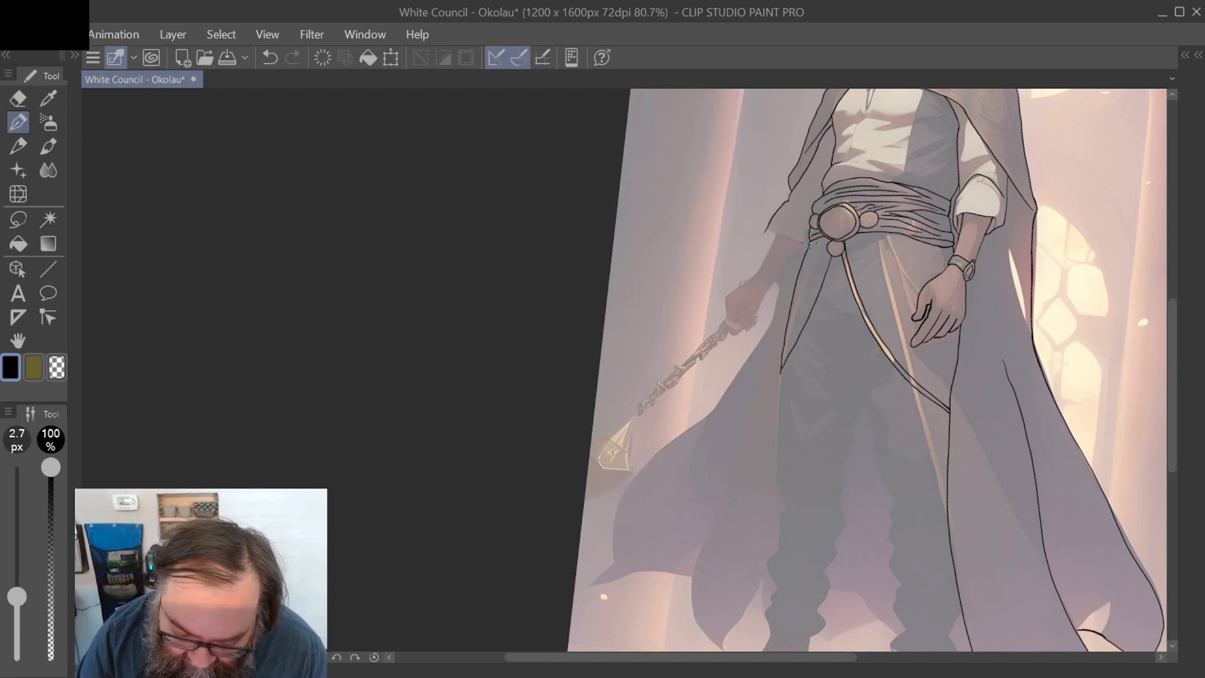
pyautogui.scroll(4, 859, 178)
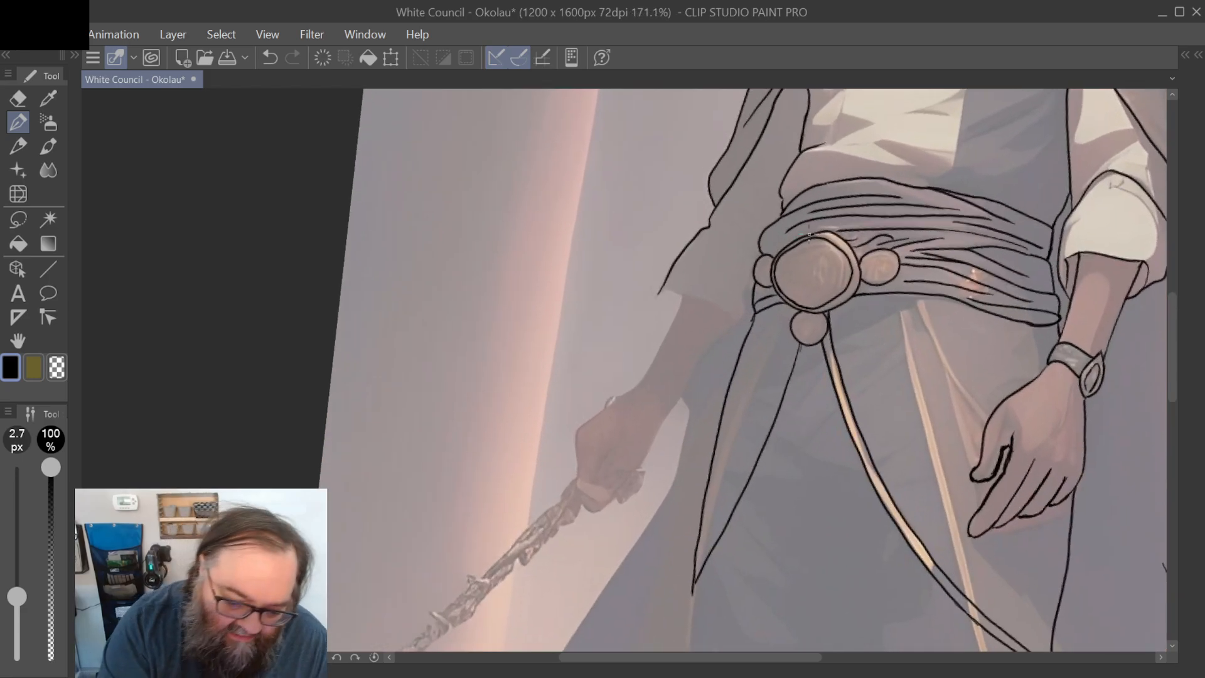
pyautogui.click(269, 57)
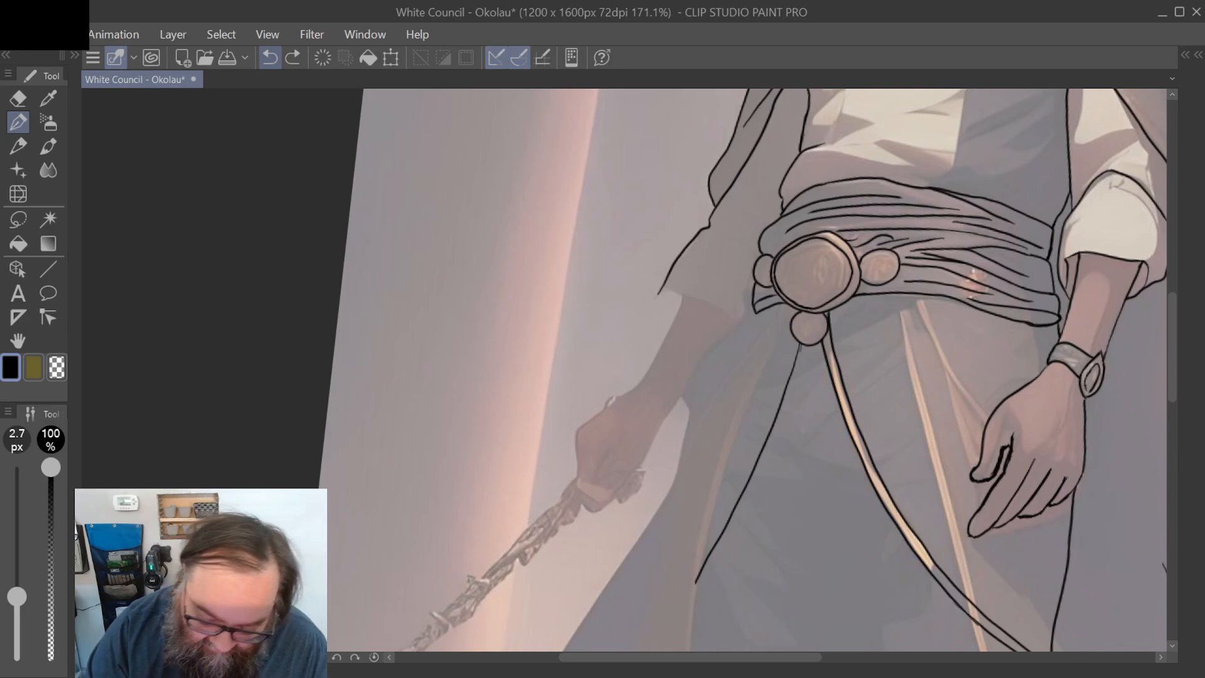
pyautogui.moveTo(800, 345); pyautogui.dragTo(696, 583)
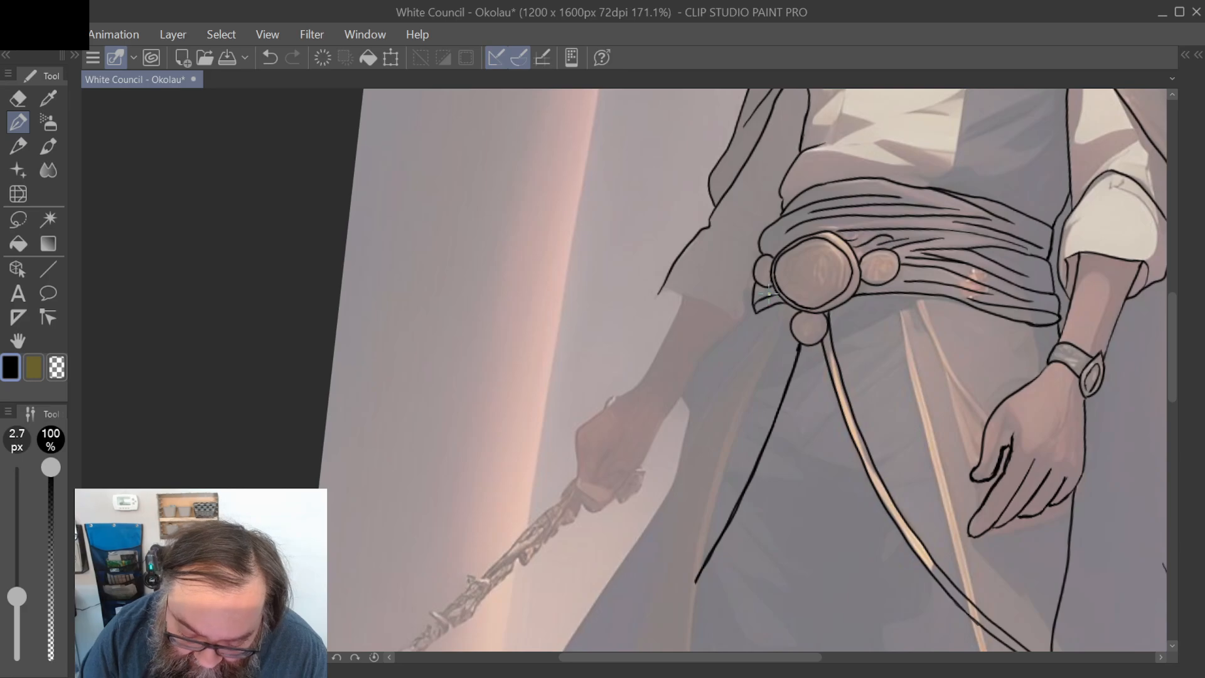
# Step: Ink the staff-side robe's front edge from the sash to its pointed hem tip, and bring the line back up as a long fold
pyautogui.scroll(1, 769, 298)
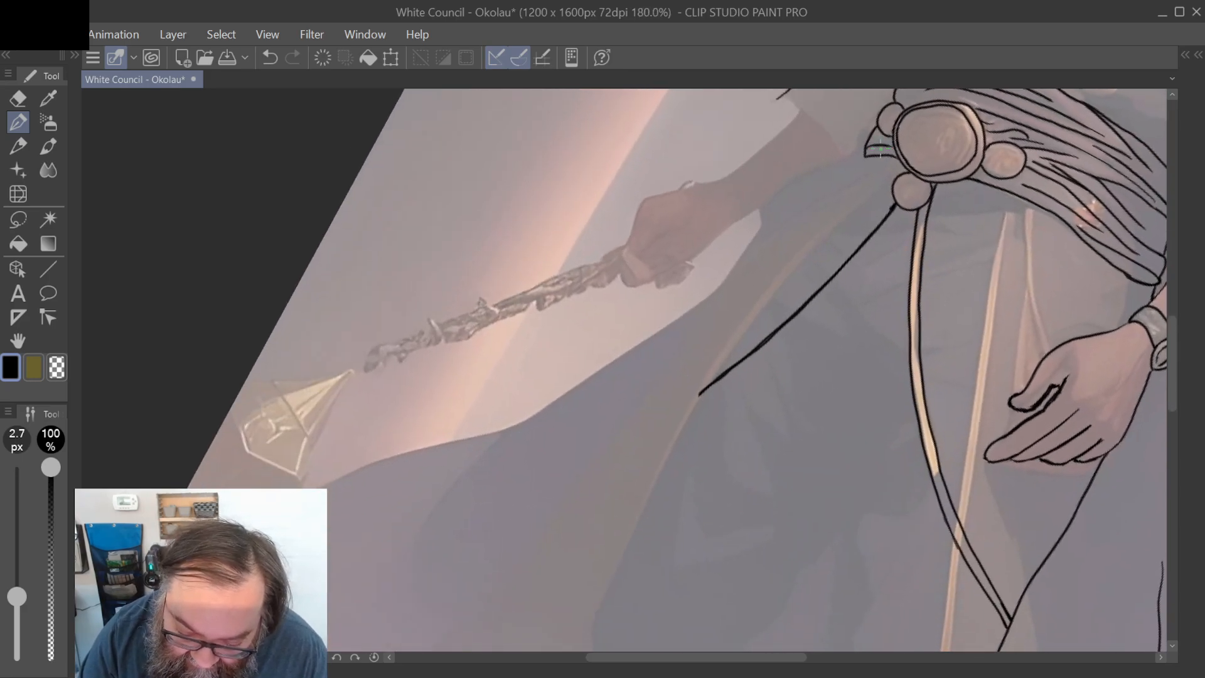
pyautogui.moveTo(861, 158)
pyautogui.mouseDown()
pyautogui.moveTo(689, 416)
pyautogui.moveTo(784, 219)
pyautogui.moveTo(762, 251)
pyautogui.moveTo(661, 436)
pyautogui.moveTo(632, 527)
pyautogui.moveTo(795, 310)
pyautogui.moveTo(752, 367)
pyautogui.moveTo(669, 435)
pyautogui.moveTo(499, 539)
pyautogui.mouseUp()
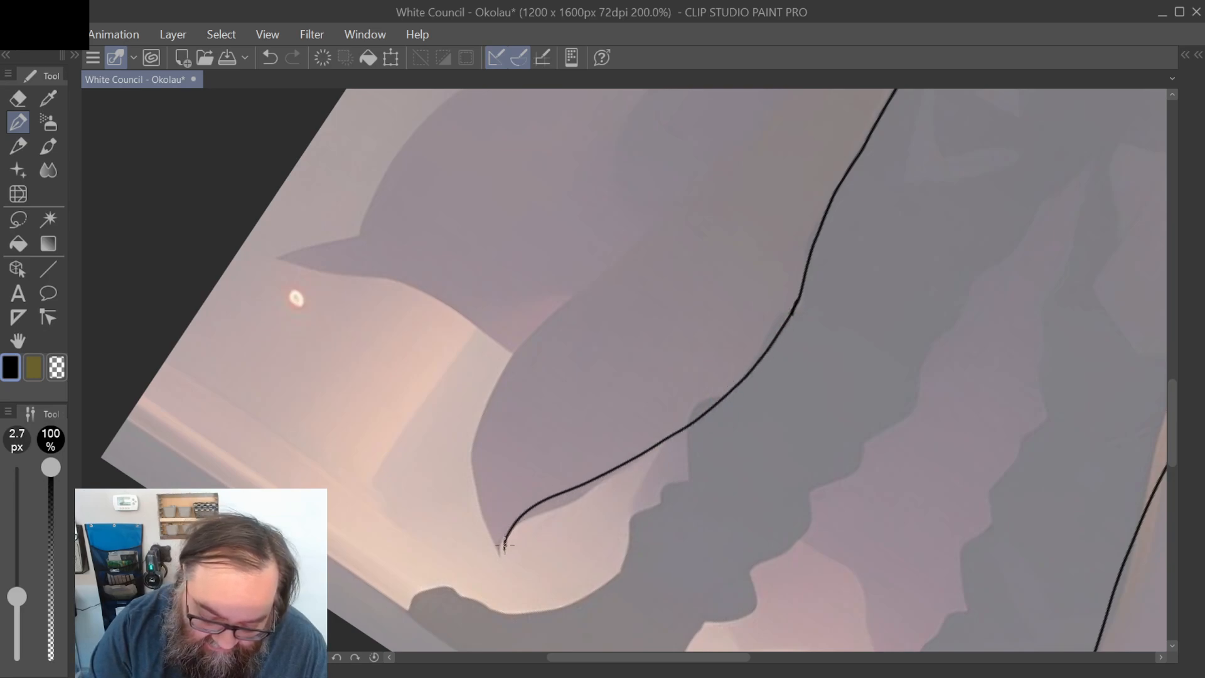
pyautogui.scroll(-2, 499, 526)
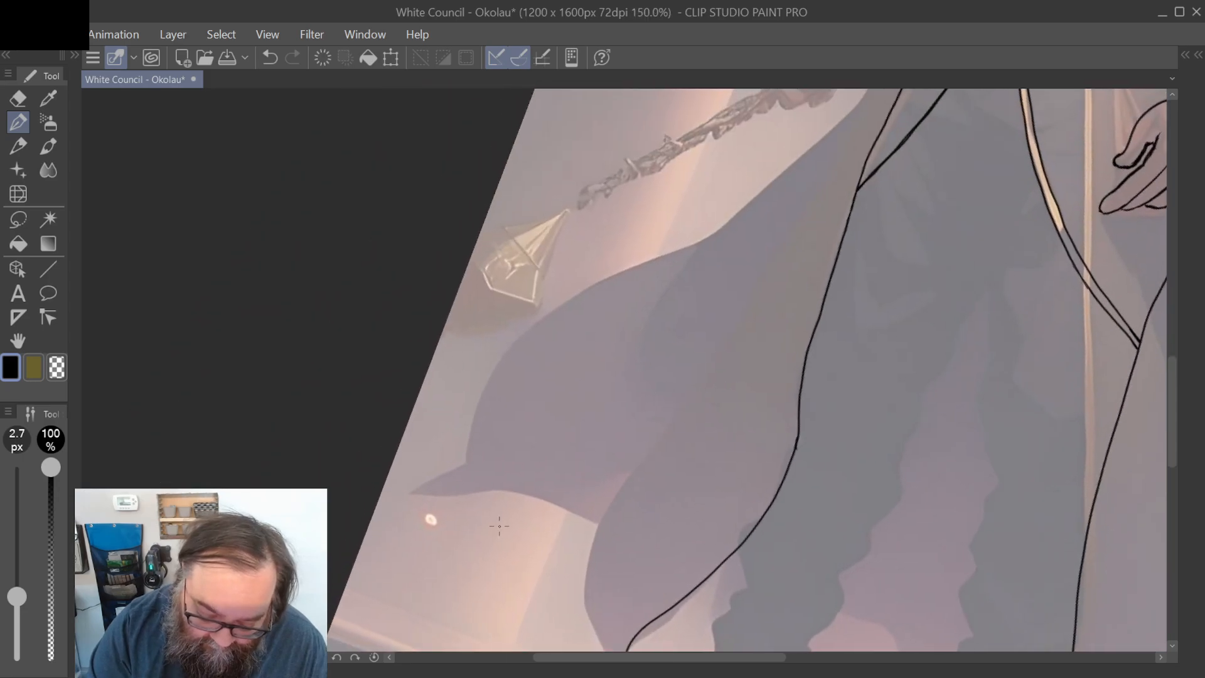
pyautogui.scroll(1, 500, 527)
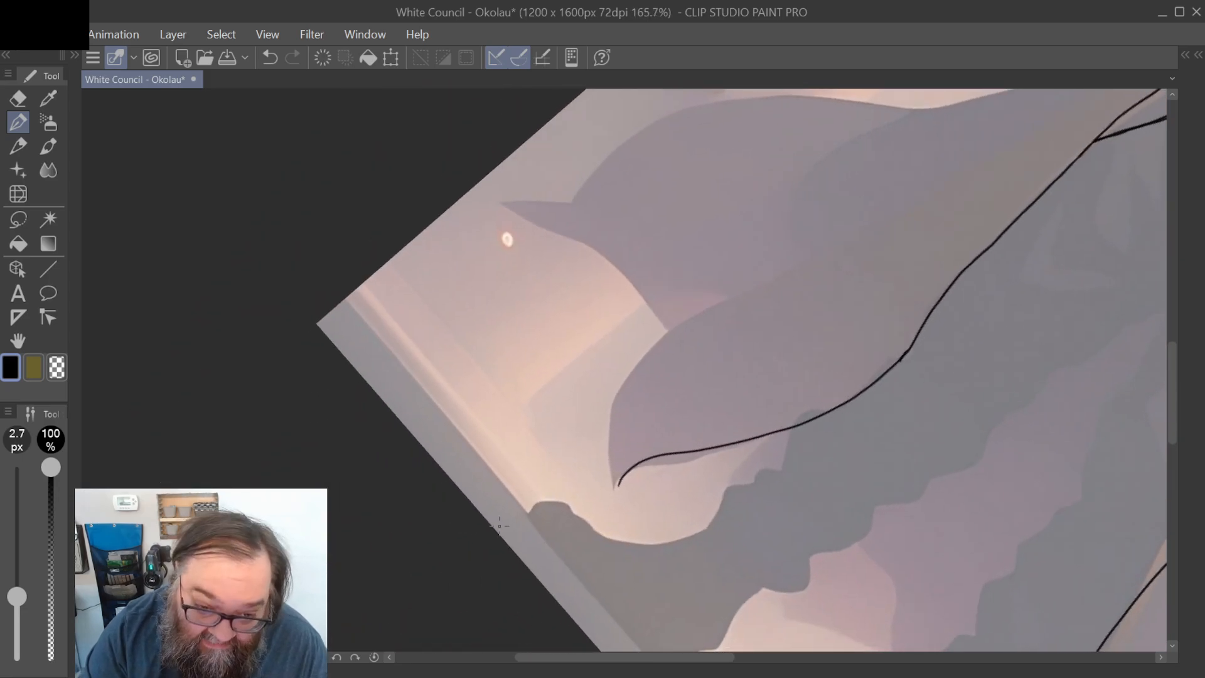
pyautogui.scroll(1, 499, 526)
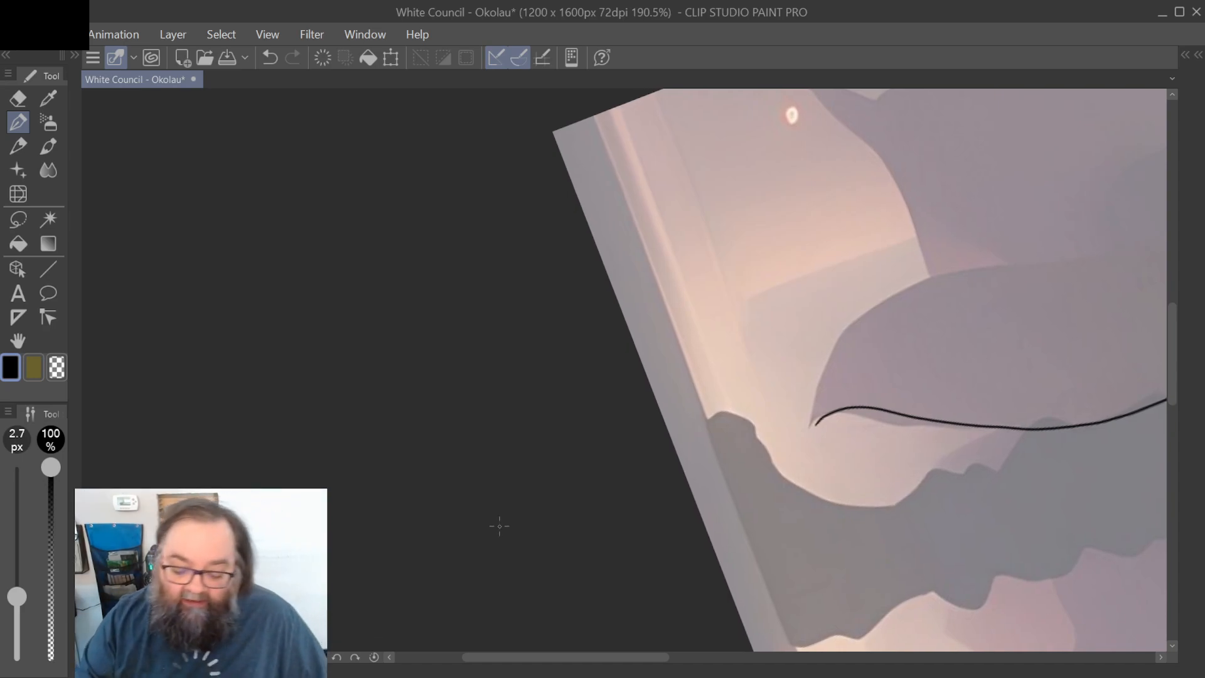
pyautogui.moveTo(825, 421)
pyautogui.mouseDown()
pyautogui.moveTo(815, 424)
pyautogui.moveTo(816, 403)
pyautogui.moveTo(840, 339)
pyautogui.moveTo(890, 291)
pyautogui.moveTo(1040, 252)
pyautogui.mouseUp()
pyautogui.scroll(3, 780, 370)
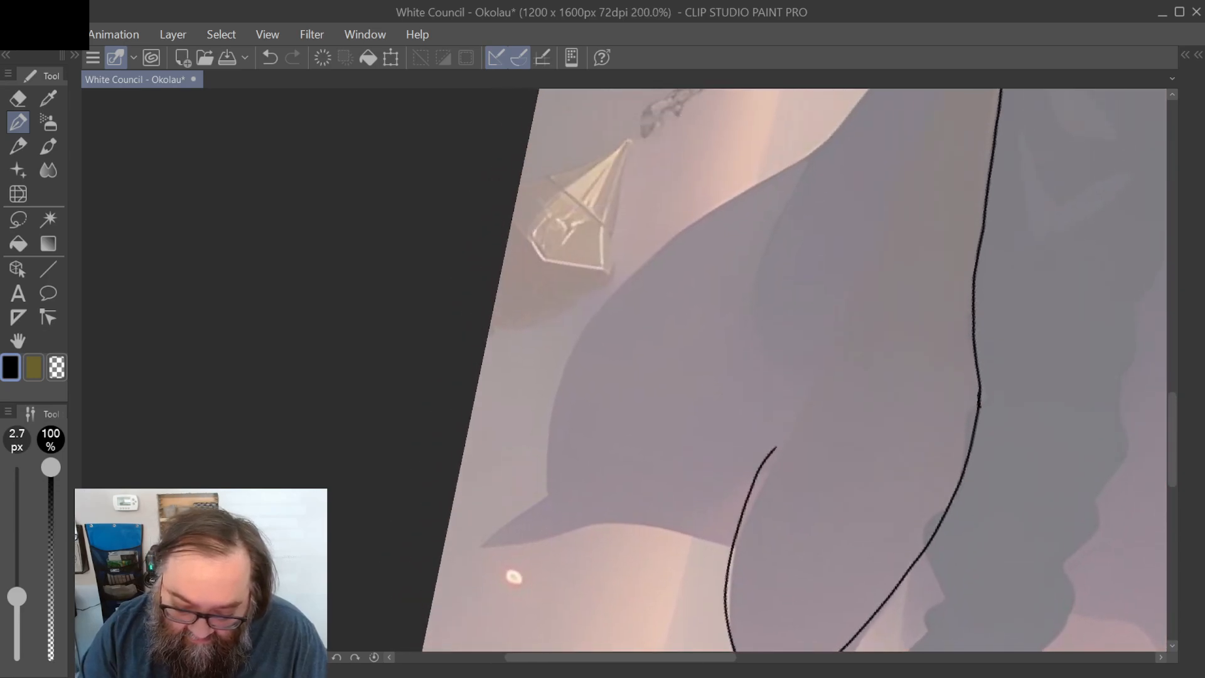
pyautogui.moveTo(759, 477)
pyautogui.mouseDown()
pyautogui.moveTo(784, 440)
pyautogui.moveTo(749, 476)
pyautogui.moveTo(808, 464)
pyautogui.moveTo(809, 501)
pyautogui.moveTo(826, 408)
pyautogui.mouseUp()
pyautogui.scroll(-3, 749, 477)
pyautogui.moveTo(810, 452)
pyautogui.mouseDown()
pyautogui.moveTo(818, 415)
pyautogui.moveTo(814, 447)
pyautogui.moveTo(858, 348)
pyautogui.moveTo(818, 407)
pyautogui.moveTo(889, 317)
pyautogui.mouseUp()
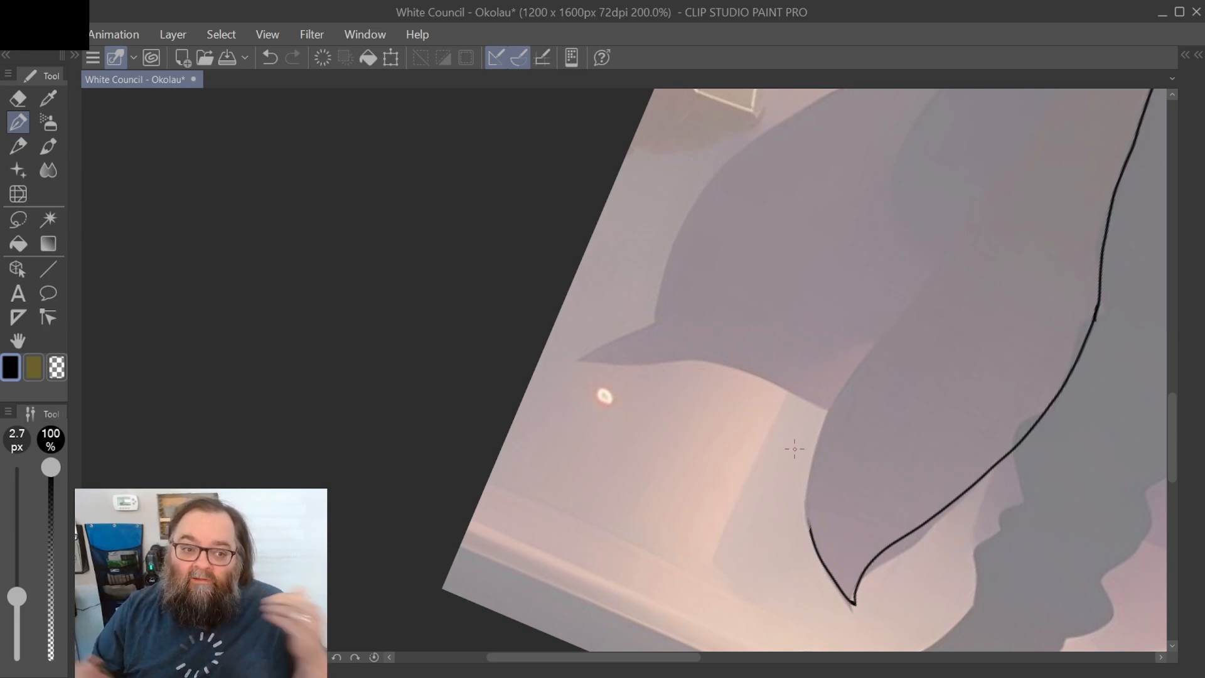
pyautogui.moveTo(810, 523)
pyautogui.mouseDown()
pyautogui.moveTo(812, 535)
pyautogui.moveTo(822, 431)
pyautogui.moveTo(971, 229)
pyautogui.moveTo(1016, 136)
pyautogui.mouseUp()
pyautogui.scroll(-3, 1014, 130)
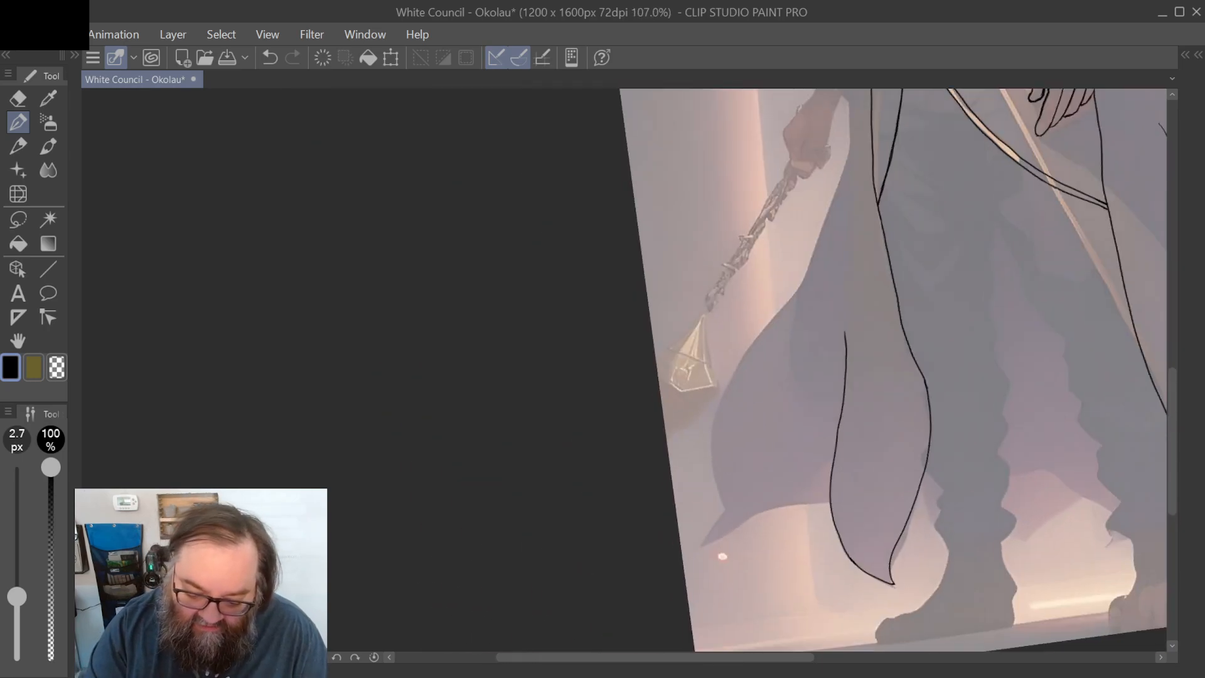
# Step: Ink the second side of the staff-side cord from the robe's front edge up to the bead, undoing the short trial strokes
pyautogui.scroll(1, 947, 369)
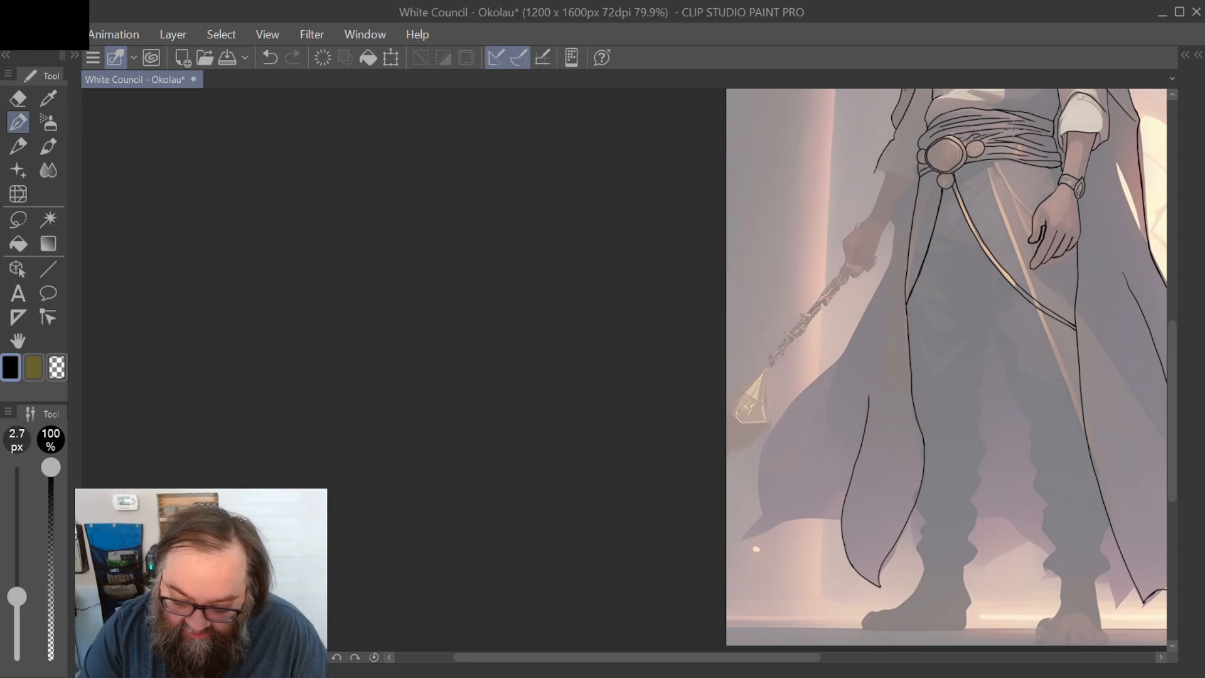
pyautogui.scroll(3, 1013, 130)
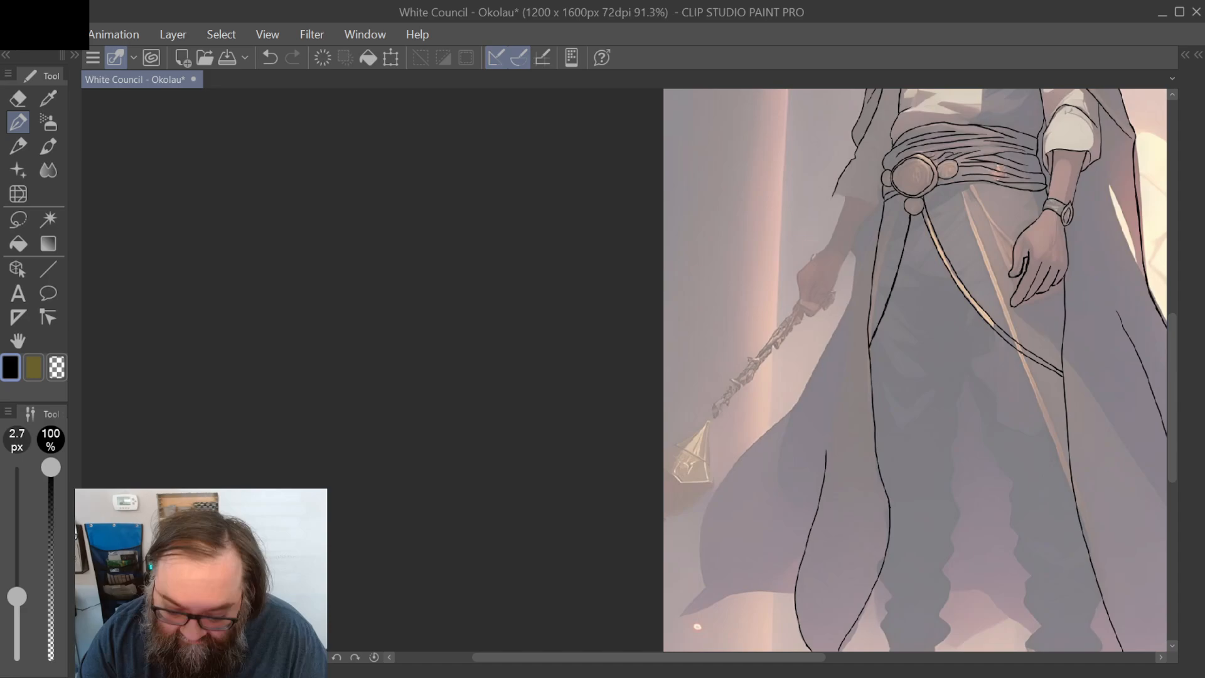
pyautogui.scroll(1, 816, 370)
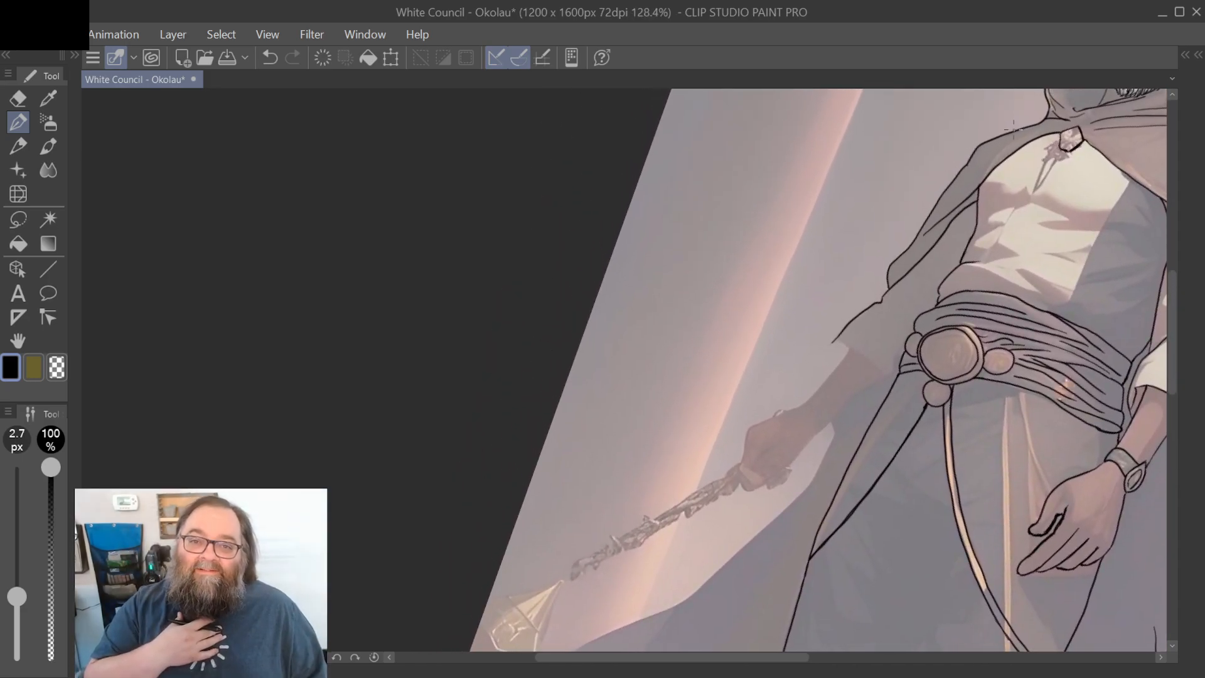
pyautogui.scroll(1, 789, 491)
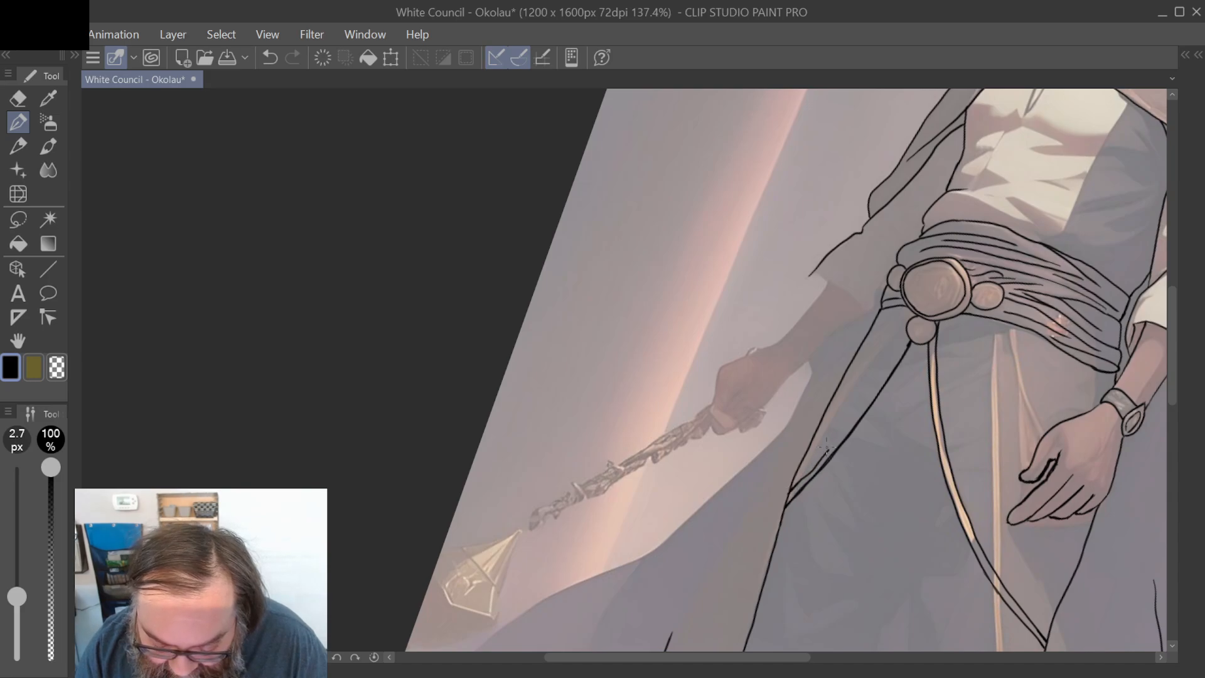
pyautogui.hotkey('ctrl', 'z')
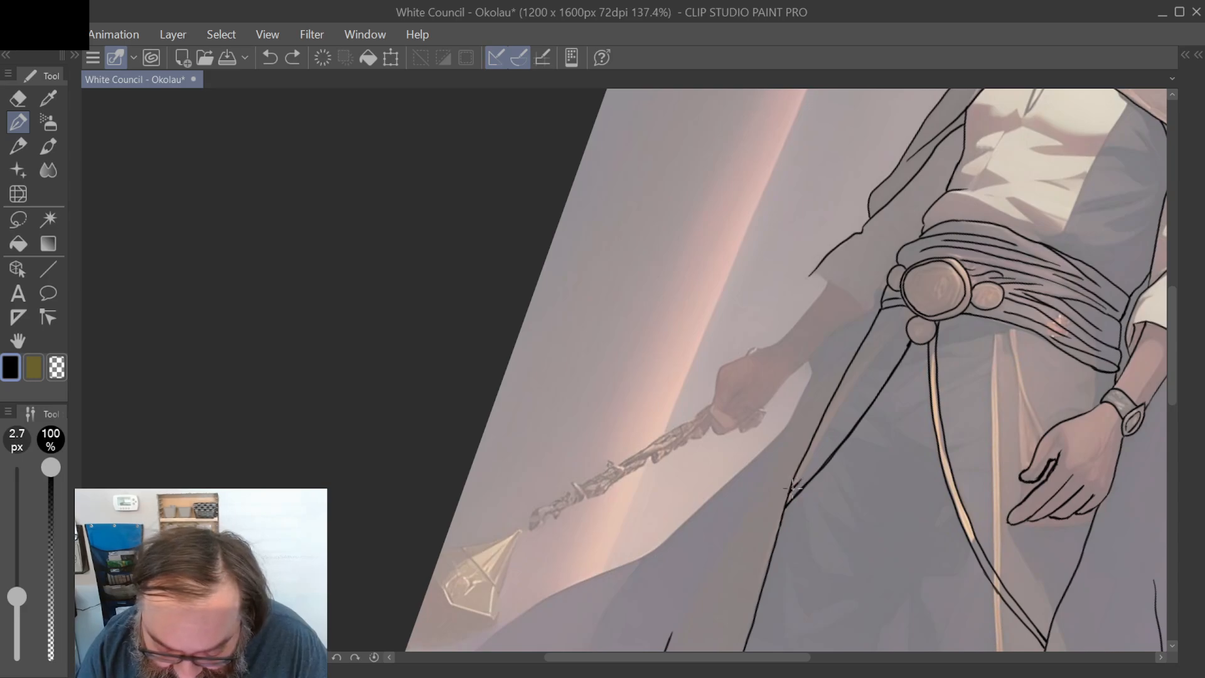
pyautogui.moveTo(792, 489); pyautogui.dragTo(827, 449)
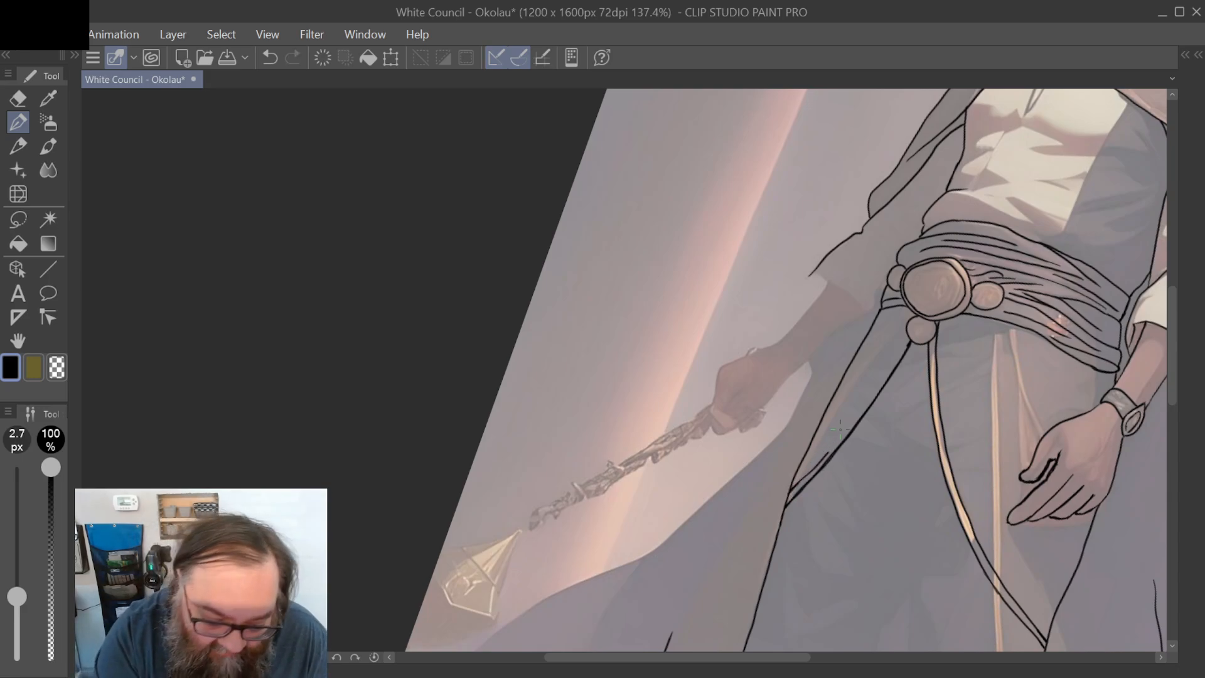
pyautogui.hotkey('ctrl', 'z')
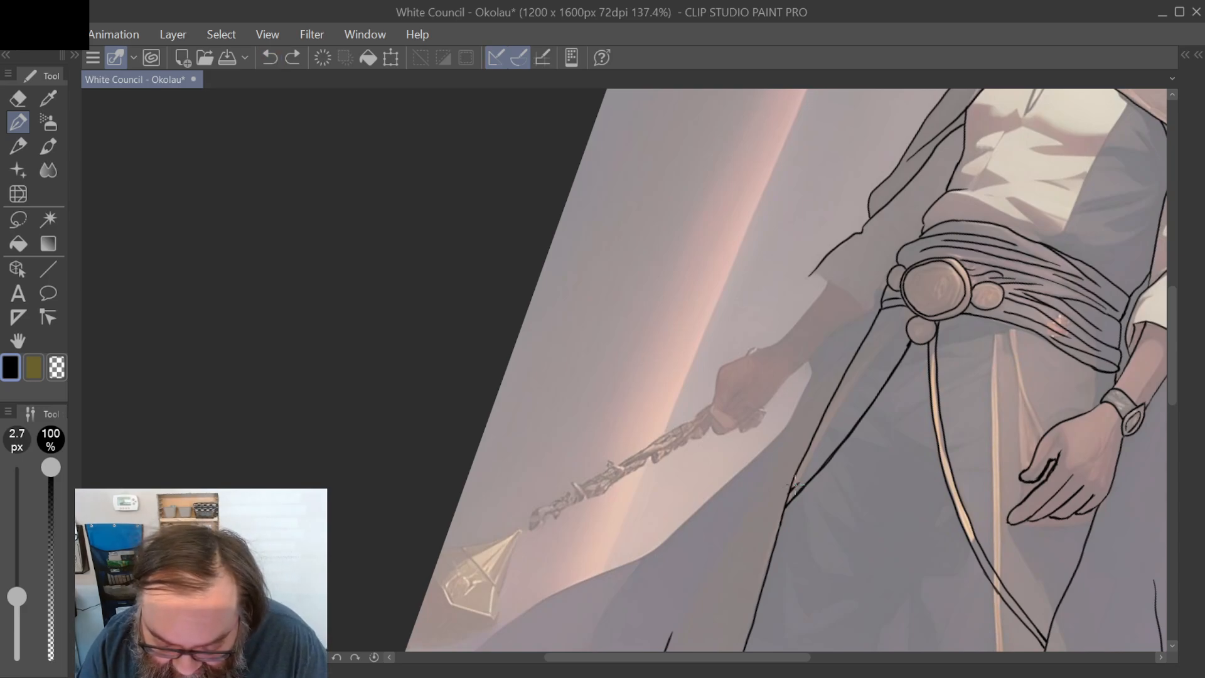
pyautogui.moveTo(795, 484)
pyautogui.mouseDown()
pyautogui.moveTo(887, 375)
pyautogui.moveTo(908, 328)
pyautogui.mouseUp()
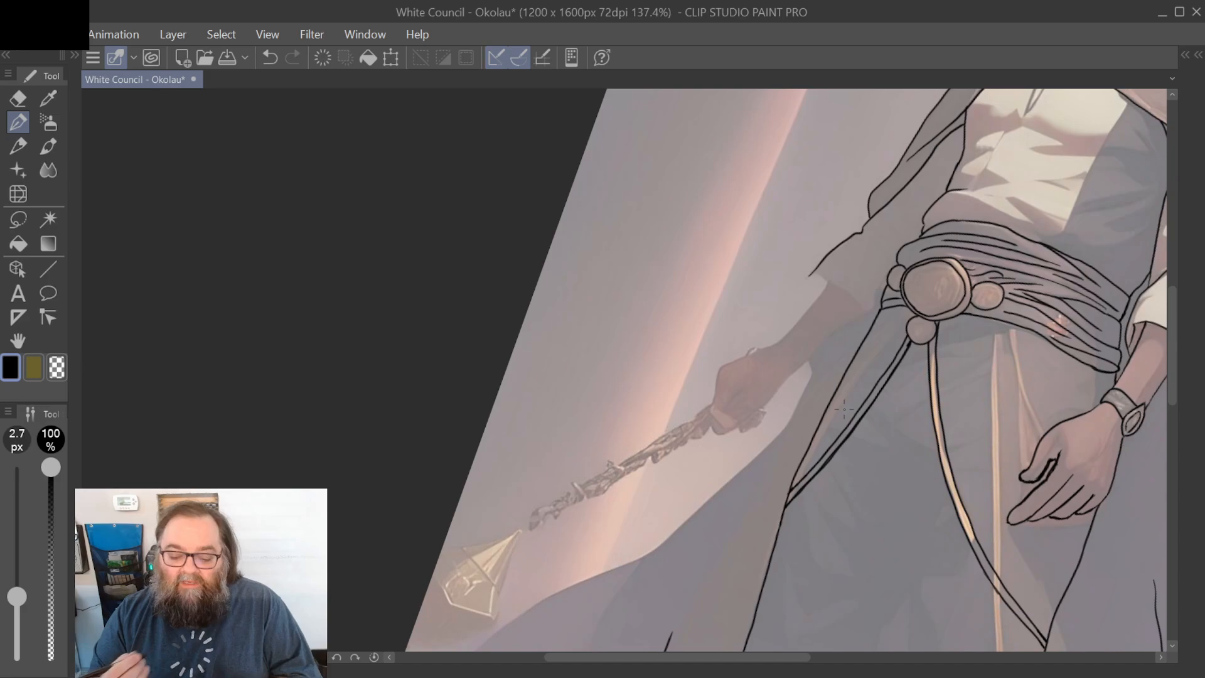
# Step: Ink the hem of the staff-side sleeve from its pointed outer corner across the wrist to the sash
pyautogui.scroll(-5, 844, 409)
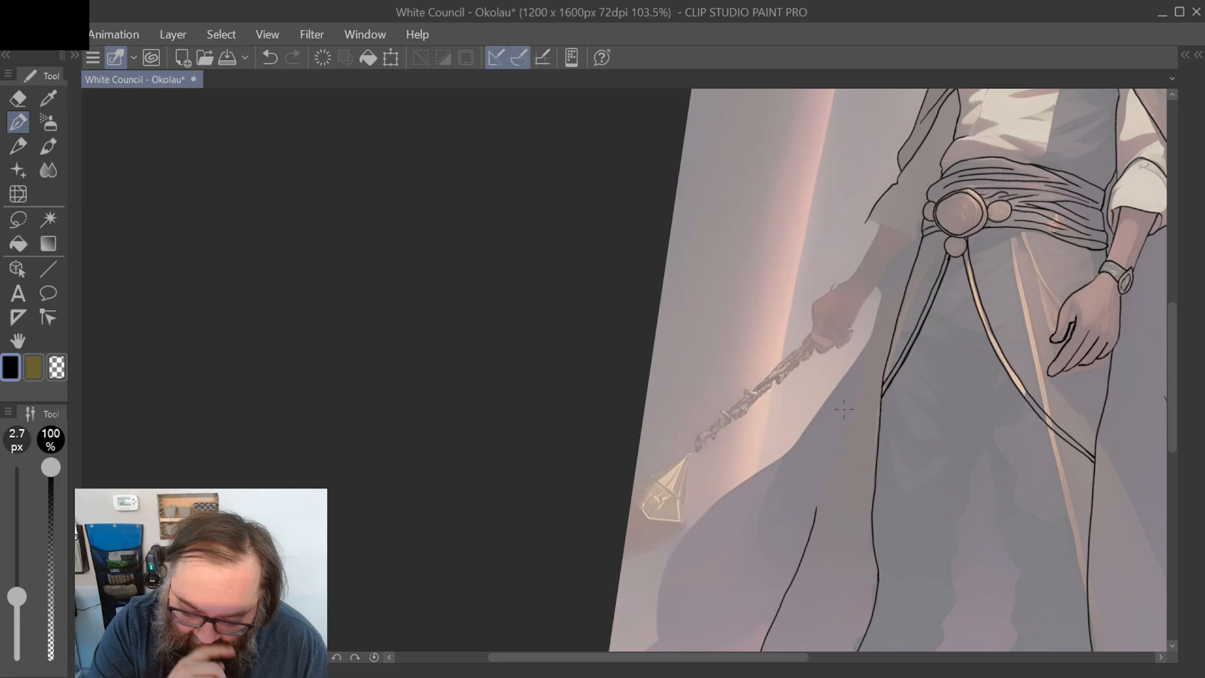
pyautogui.scroll(-2, 845, 409)
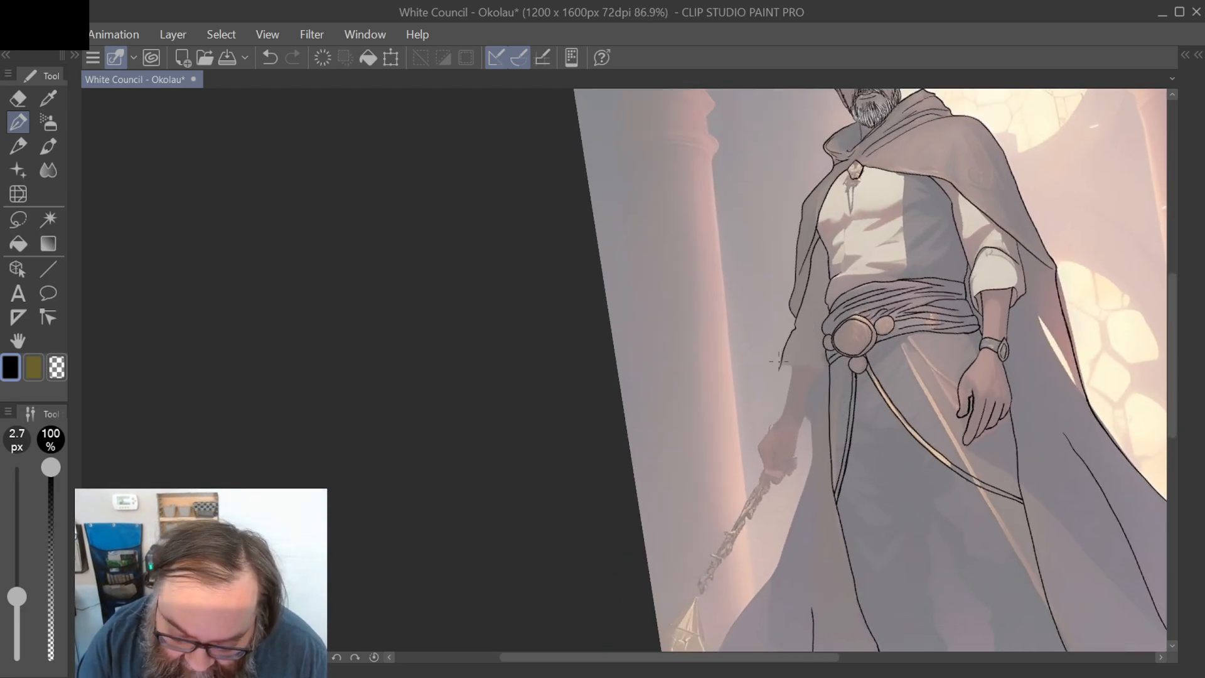
pyautogui.scroll(5, 779, 361)
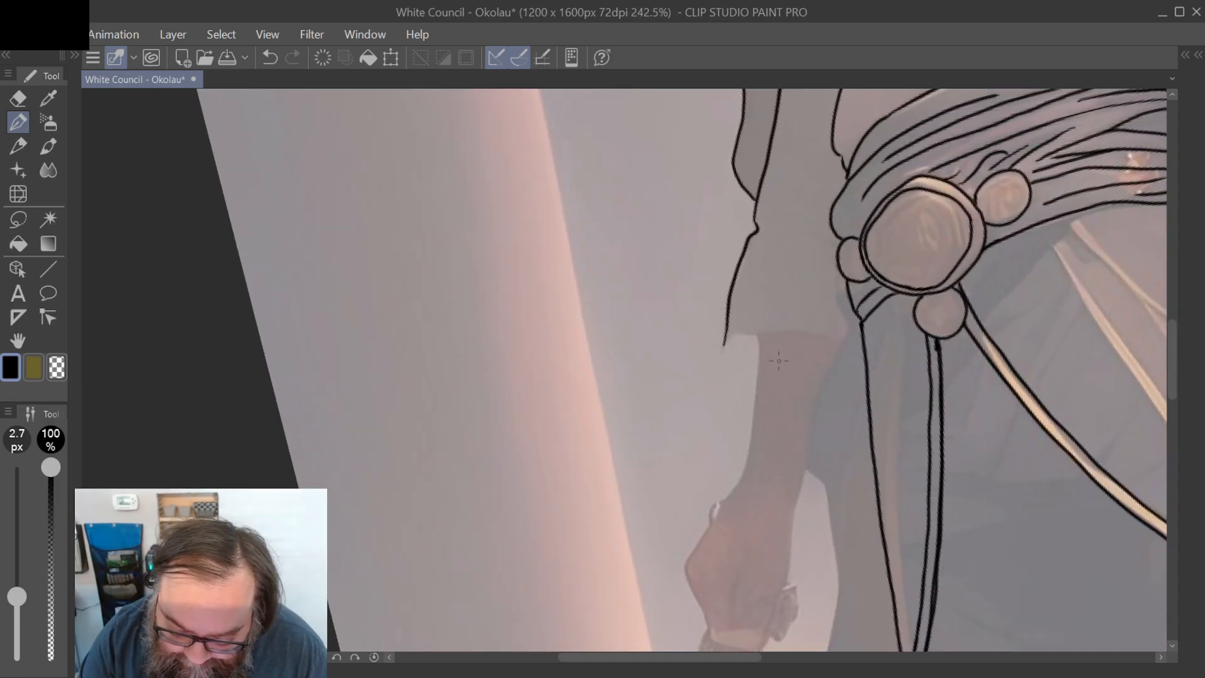
pyautogui.moveTo(725, 344)
pyautogui.mouseDown()
pyautogui.moveTo(844, 336)
pyautogui.moveTo(860, 308)
pyautogui.moveTo(848, 334)
pyautogui.mouseUp()
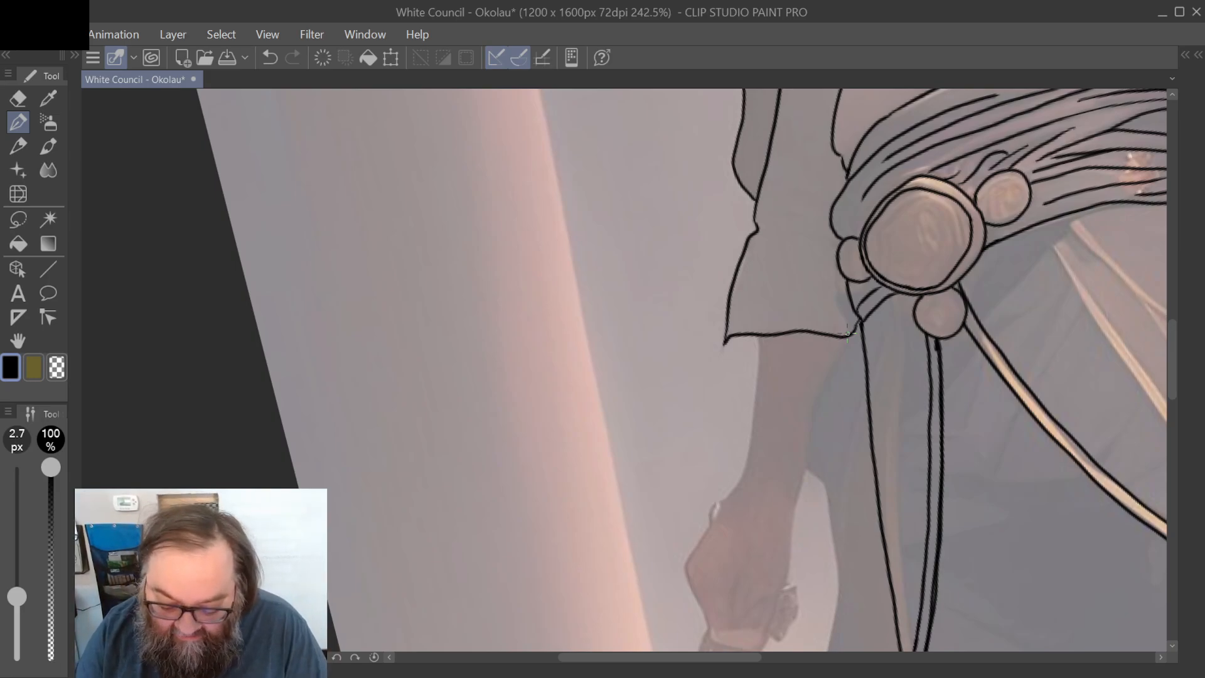
# Step: Ink the finger crease and outer finger edge of the hand gripping the staff, and undo the strokes around the fingertips
pyautogui.scroll(-2, 847, 333)
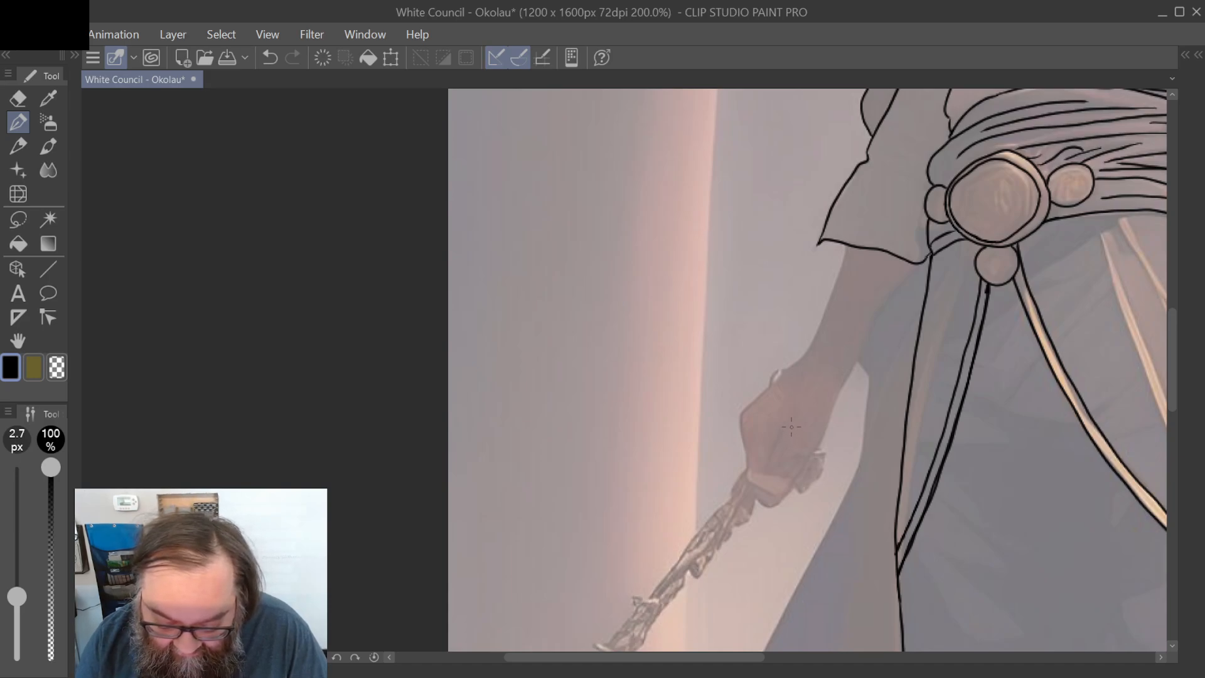
pyautogui.moveTo(792, 427); pyautogui.dragTo(761, 504)
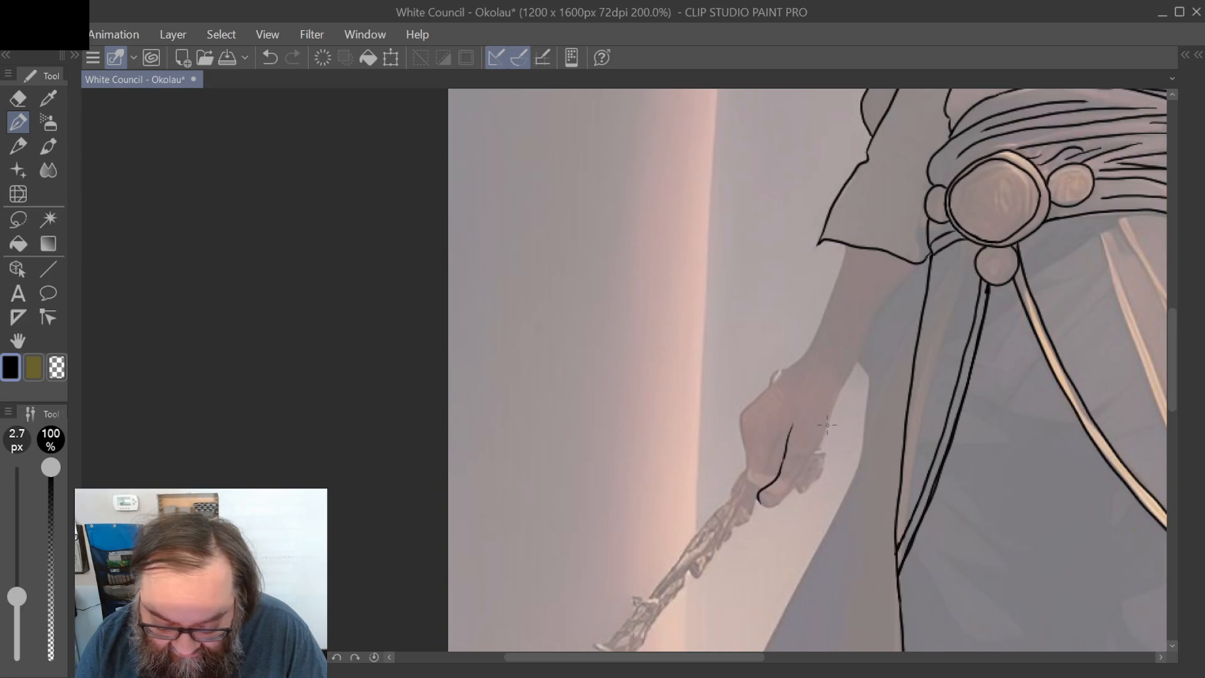
pyautogui.moveTo(828, 425)
pyautogui.mouseDown()
pyautogui.moveTo(788, 492)
pyautogui.moveTo(762, 506)
pyautogui.mouseUp()
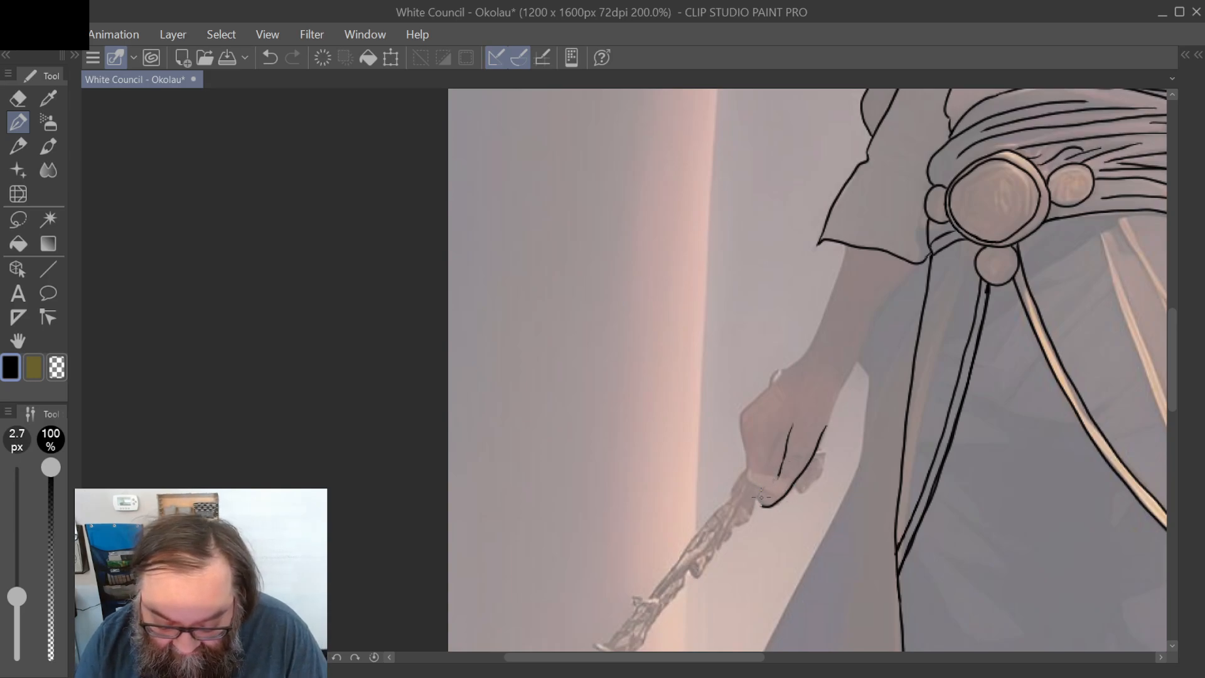
pyautogui.hotkey('ctrl', 'z')
pyautogui.hotkey('ctrl', 'z')
pyautogui.hotkey('ctrl', 'z')
pyautogui.hotkey('ctrl', 'z')
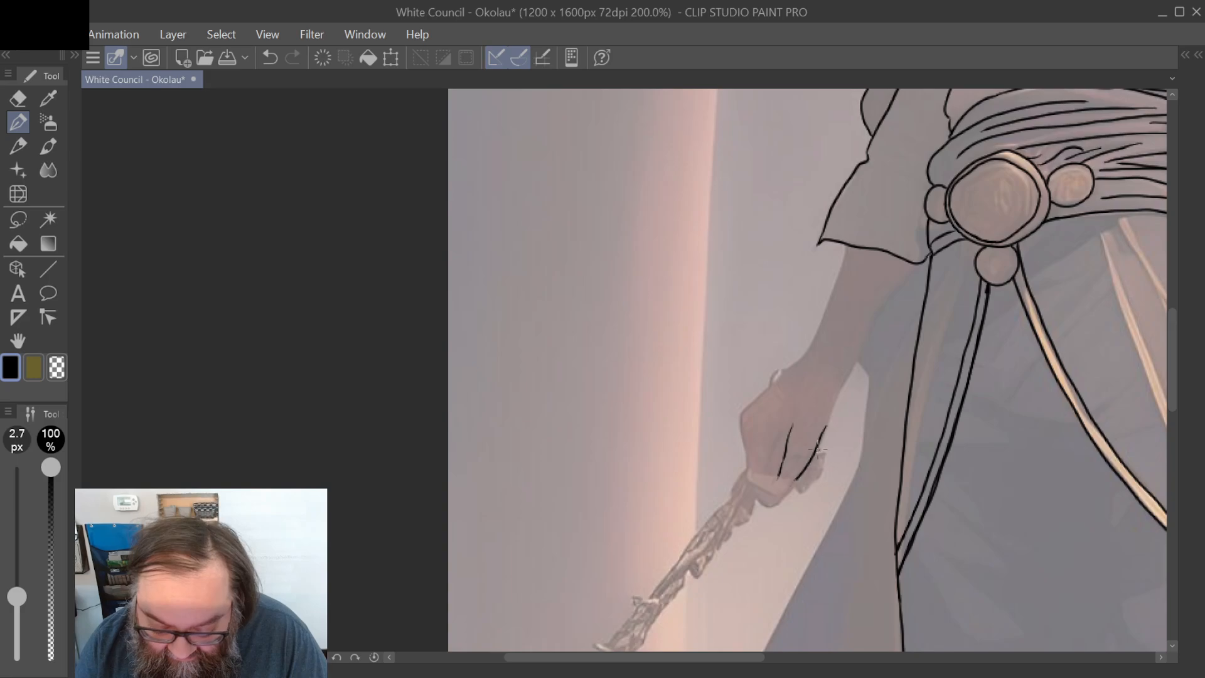
# Step: Ink both sides of the forearm between the sleeve and the staff hand, including the back of the hand down to the grip
pyautogui.moveTo(818, 449); pyautogui.dragTo(911, 266)
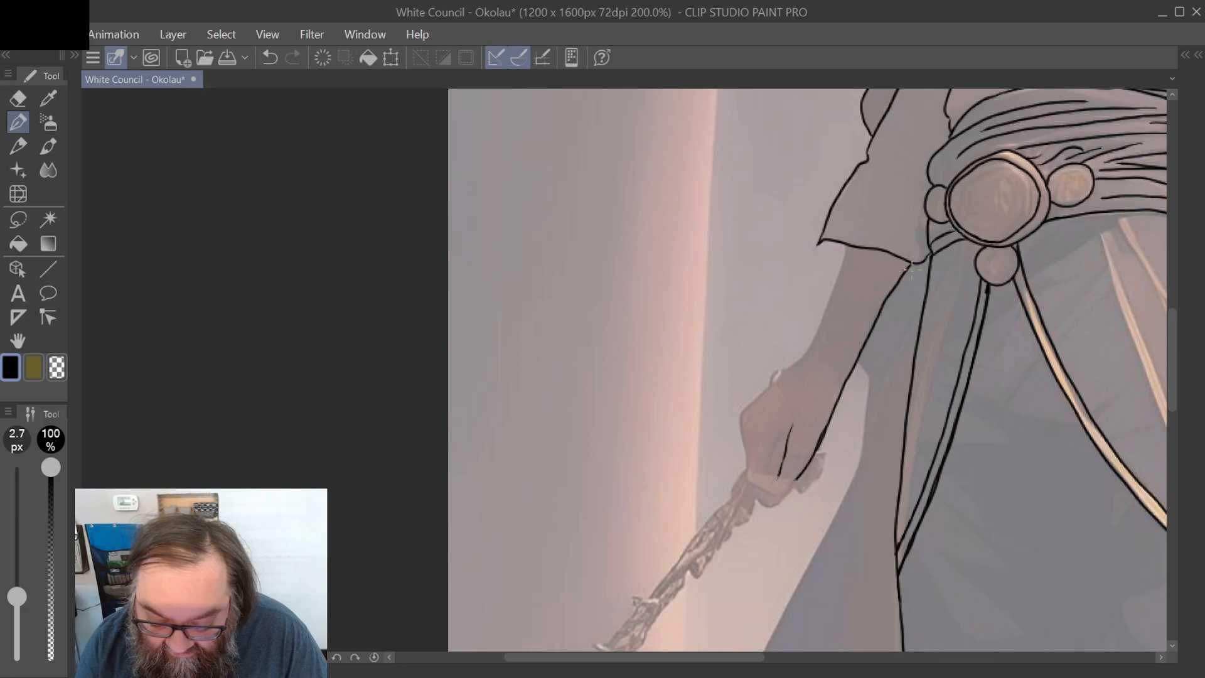
pyautogui.moveTo(845, 245)
pyautogui.mouseDown()
pyautogui.moveTo(811, 346)
pyautogui.moveTo(744, 421)
pyautogui.moveTo(756, 487)
pyautogui.mouseUp()
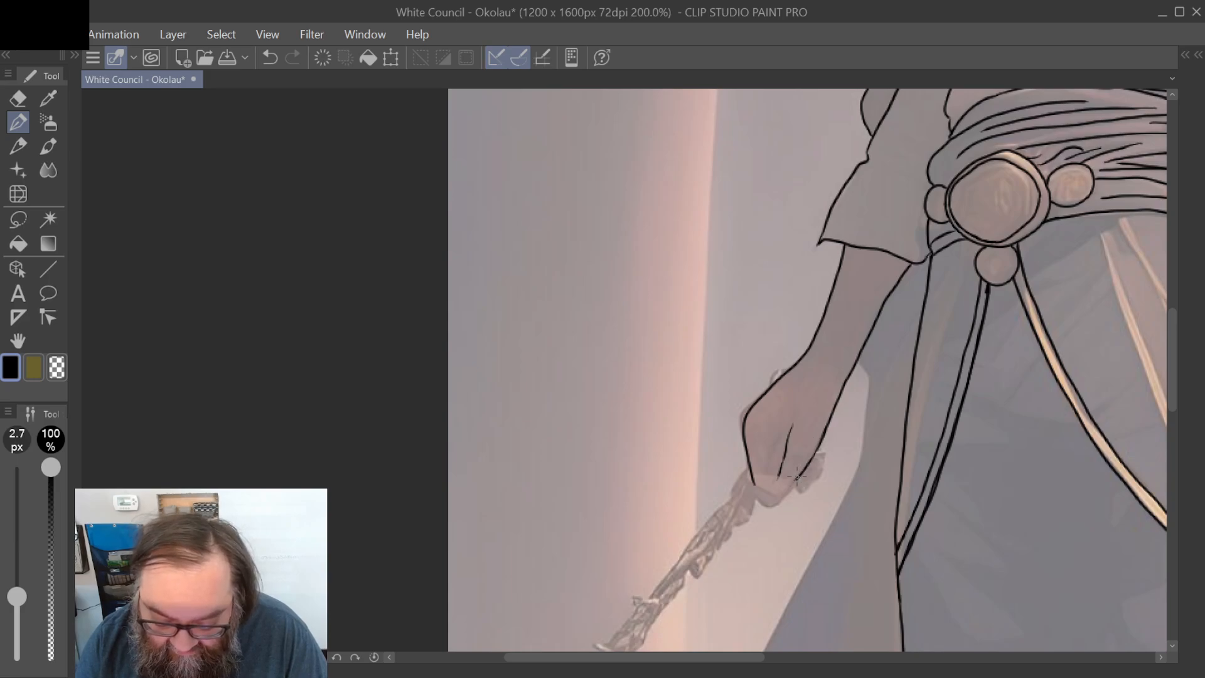
pyautogui.moveTo(797, 476)
pyautogui.mouseDown()
pyautogui.moveTo(819, 436)
pyautogui.moveTo(783, 426)
pyautogui.moveTo(794, 423)
pyautogui.moveTo(778, 471)
pyautogui.mouseUp()
# Step: Ink the outer edge of the staff-side robe from below the forearm down into the short inner fold, thickening the stroke joins
pyautogui.scroll(-2, 875, 277)
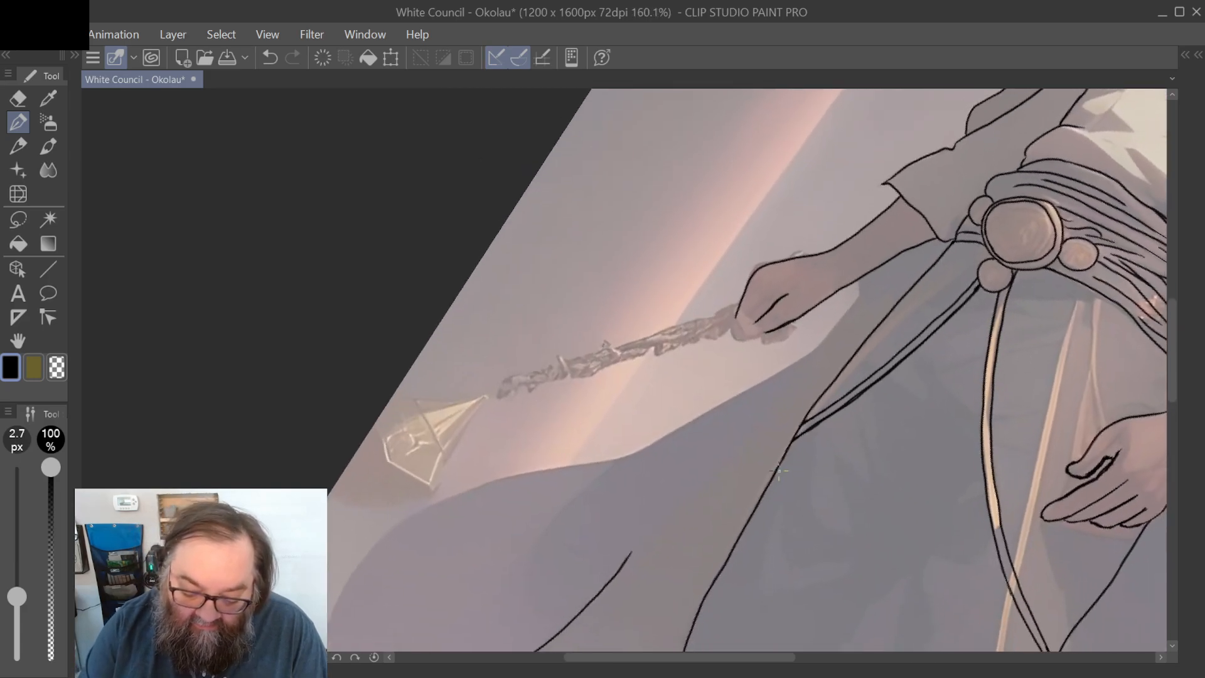
pyautogui.moveTo(874, 270); pyautogui.dragTo(809, 345)
pyautogui.scroll(1, 809, 345)
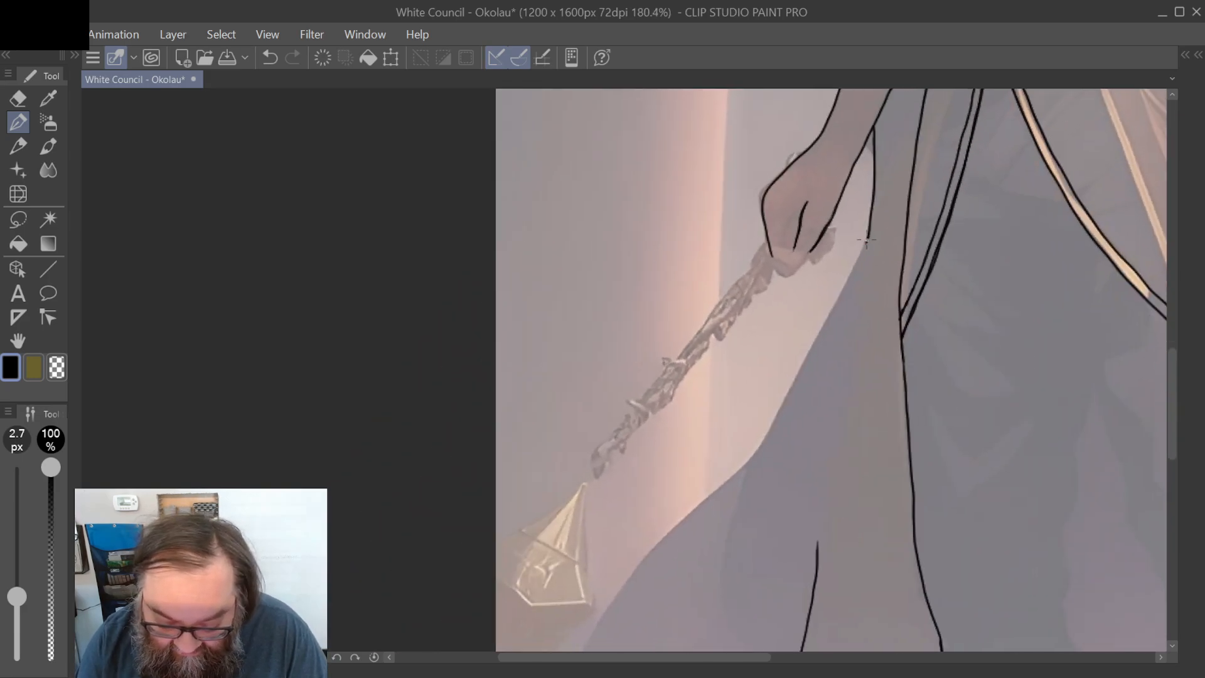
pyautogui.moveTo(867, 239); pyautogui.dragTo(820, 329)
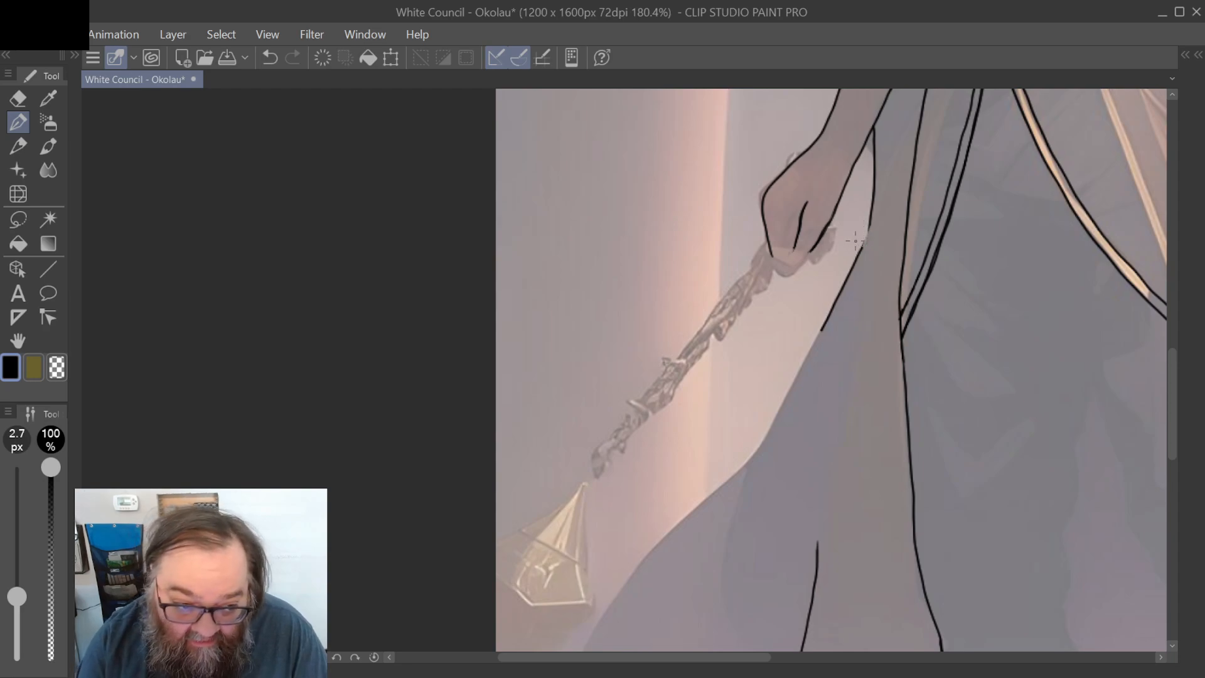
pyautogui.moveTo(860, 252); pyautogui.dragTo(870, 224)
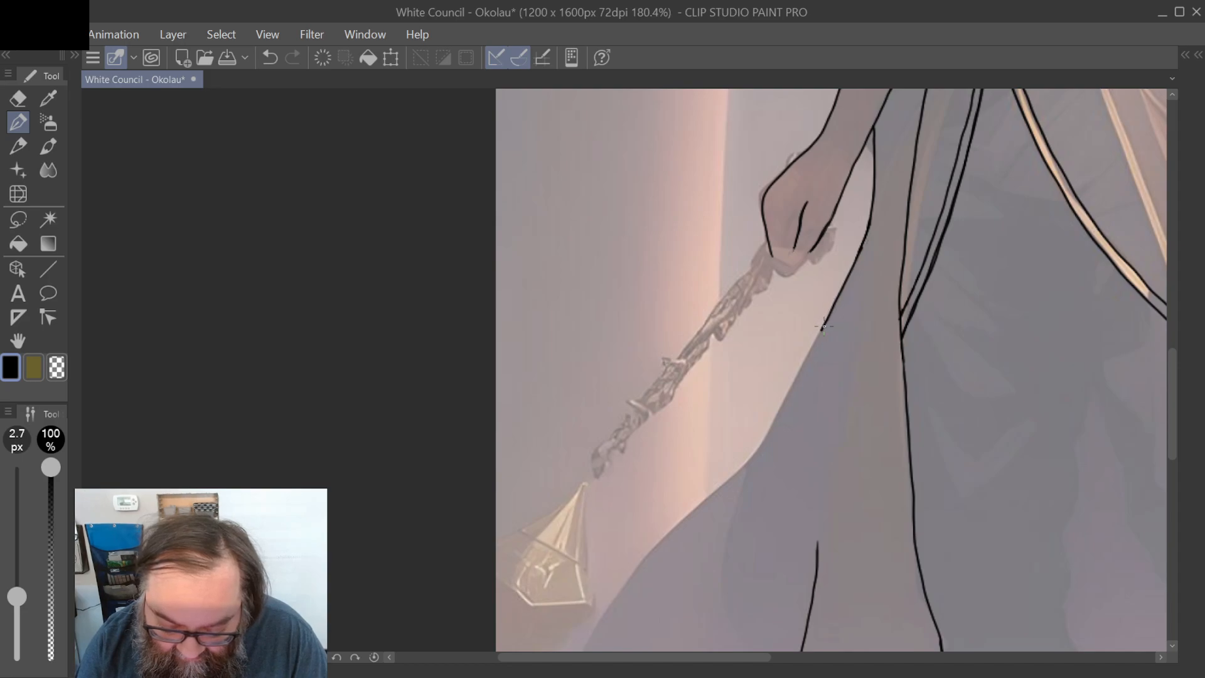
pyautogui.moveTo(824, 326)
pyautogui.mouseDown()
pyautogui.moveTo(746, 481)
pyautogui.moveTo(724, 560)
pyautogui.moveTo(773, 398)
pyautogui.moveTo(906, 205)
pyautogui.moveTo(845, 249)
pyautogui.mouseUp()
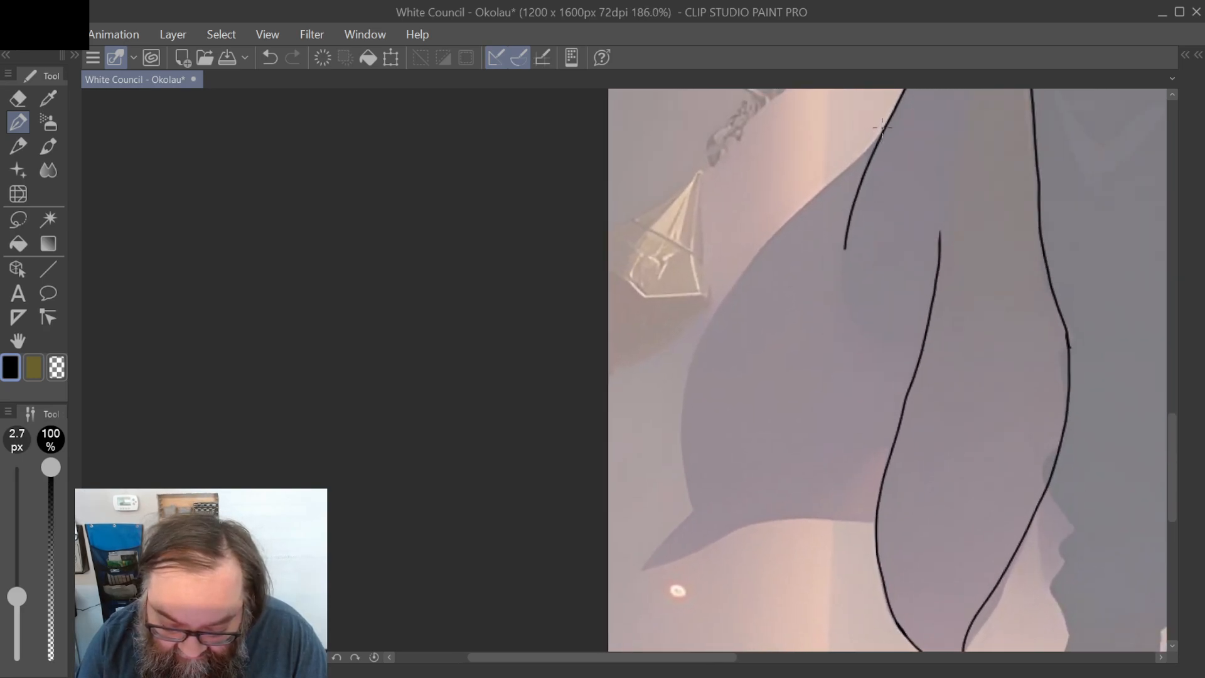
# Step: Ink the billowing outer edge and bottom hem of the staff-side robe, and thicken the bend in the robe's front edge
pyautogui.moveTo(882, 128)
pyautogui.mouseDown()
pyautogui.moveTo(769, 267)
pyautogui.moveTo(735, 335)
pyautogui.moveTo(709, 456)
pyautogui.moveTo(726, 538)
pyautogui.moveTo(800, 528)
pyautogui.moveTo(879, 540)
pyautogui.mouseUp()
pyautogui.scroll(-2, 881, 539)
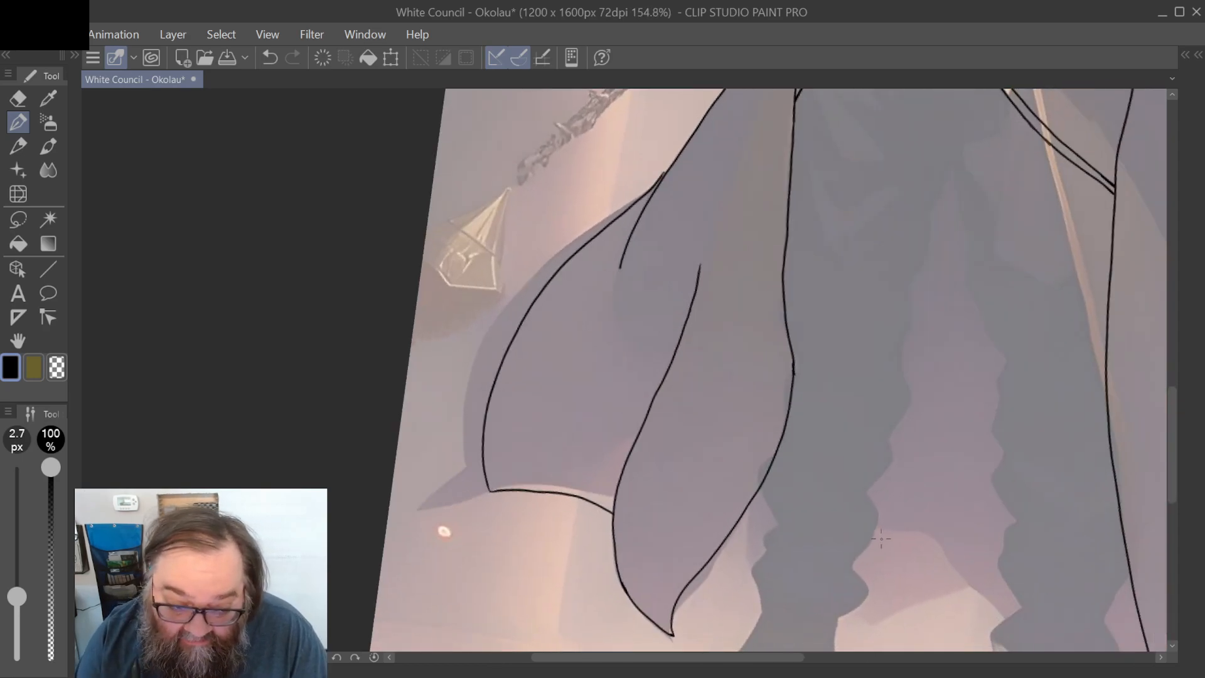
pyautogui.moveTo(796, 379)
pyautogui.mouseDown()
pyautogui.moveTo(793, 349)
pyautogui.moveTo(788, 387)
pyautogui.moveTo(791, 343)
pyautogui.moveTo(792, 388)
pyautogui.mouseUp()
pyautogui.moveTo(791, 345)
pyautogui.mouseDown()
pyautogui.moveTo(788, 420)
pyautogui.moveTo(798, 411)
pyautogui.moveTo(790, 398)
pyautogui.moveTo(784, 432)
pyautogui.mouseUp()
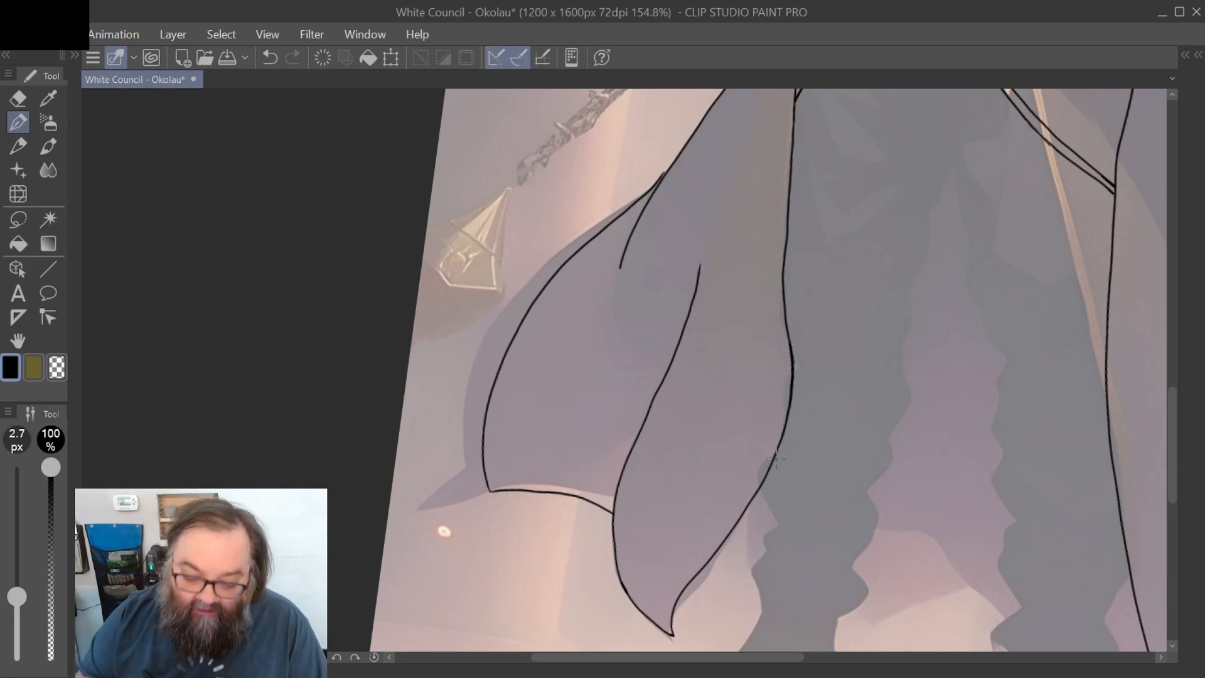
# Step: Thicken the junction where the billowing robe edge meets the inner fold, and extend the fold's lower end
pyautogui.scroll(4, 776, 459)
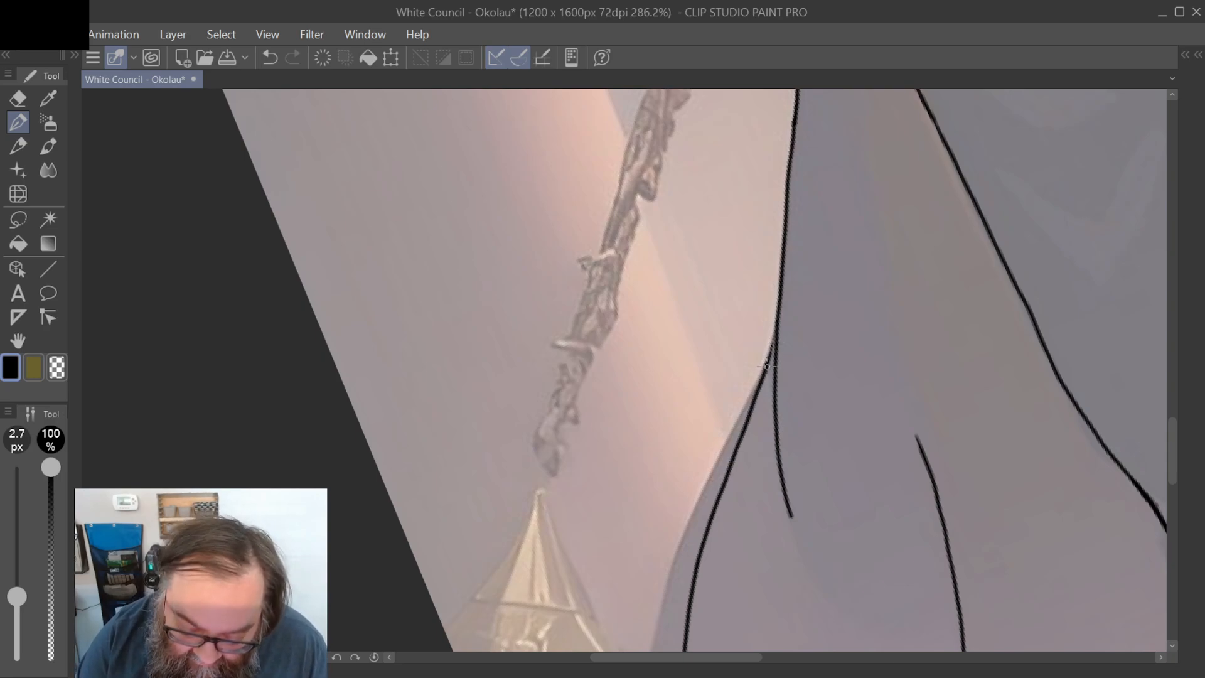
pyautogui.moveTo(766, 368); pyautogui.dragTo(778, 326)
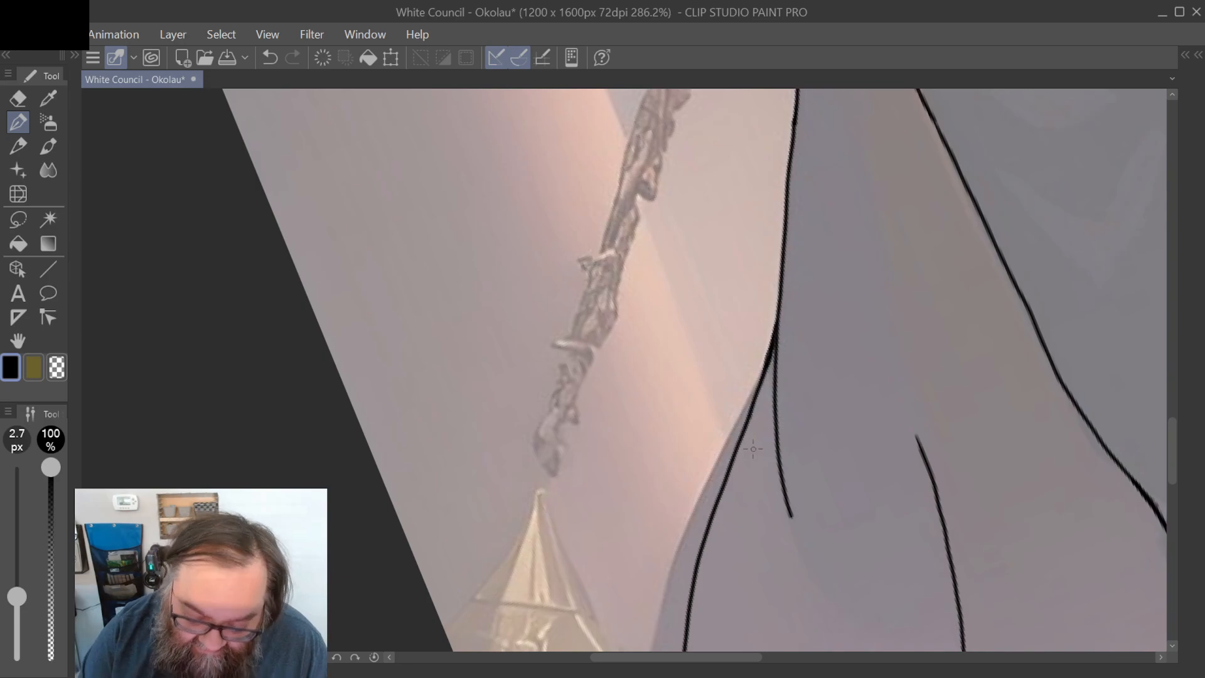
pyautogui.scroll(-1, 753, 449)
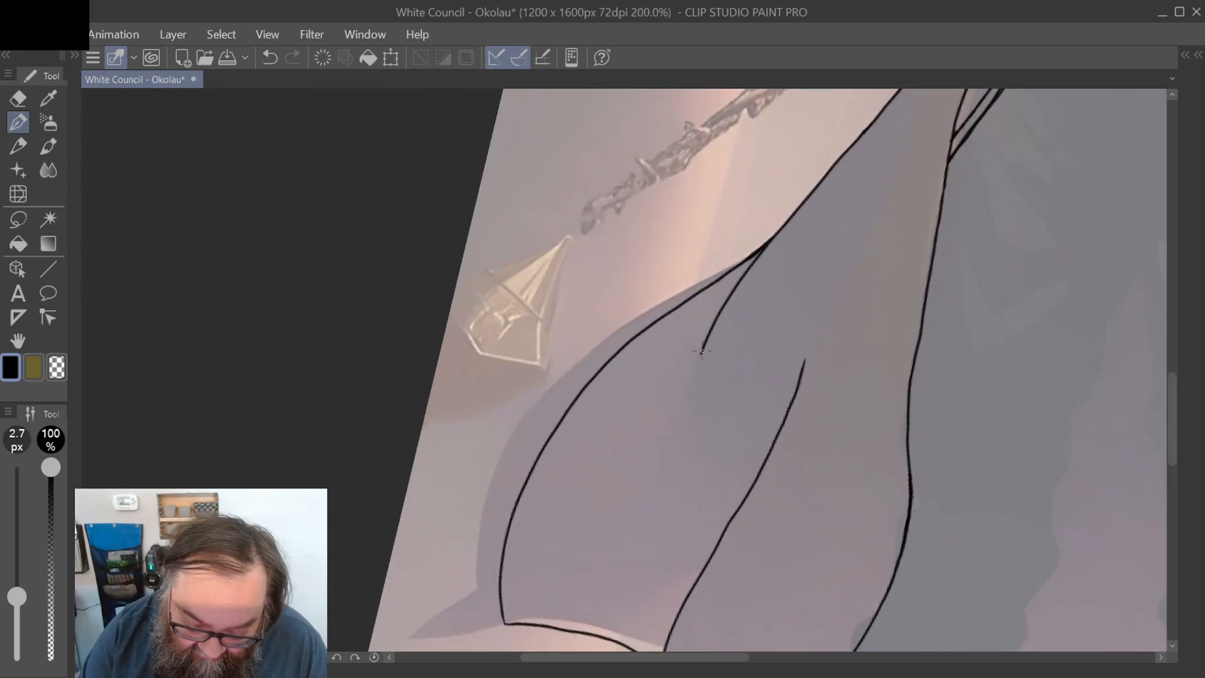
pyautogui.moveTo(702, 351); pyautogui.dragTo(695, 375)
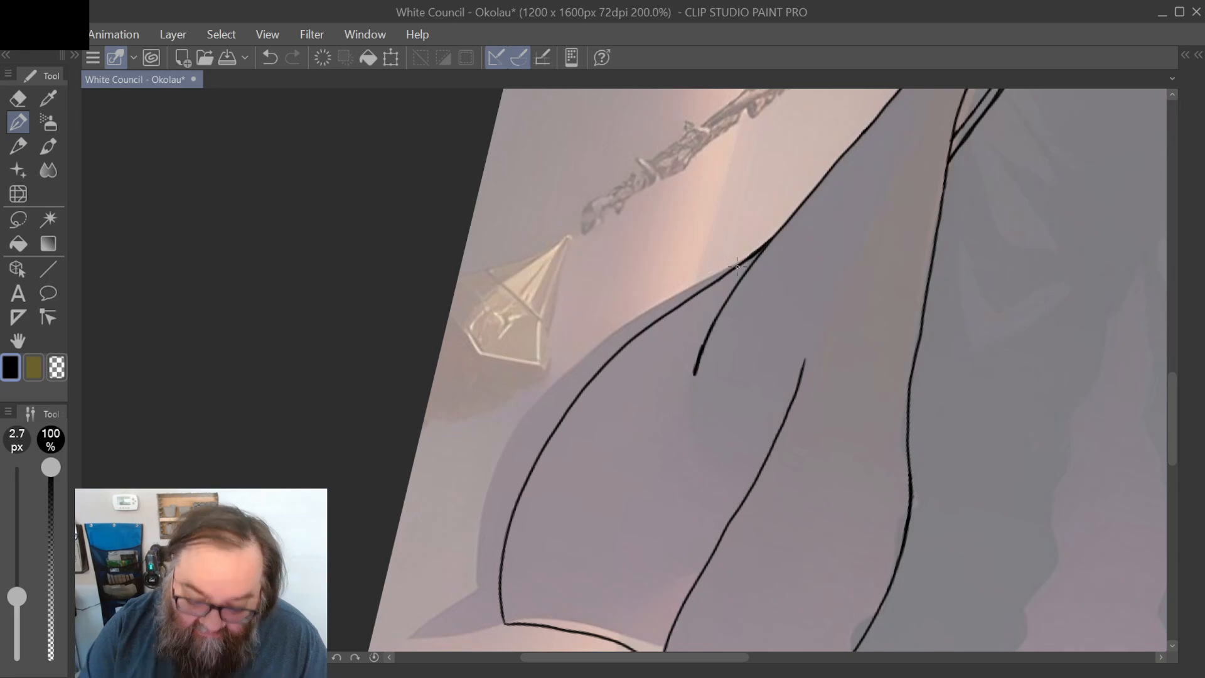
pyautogui.scroll(-5, 737, 266)
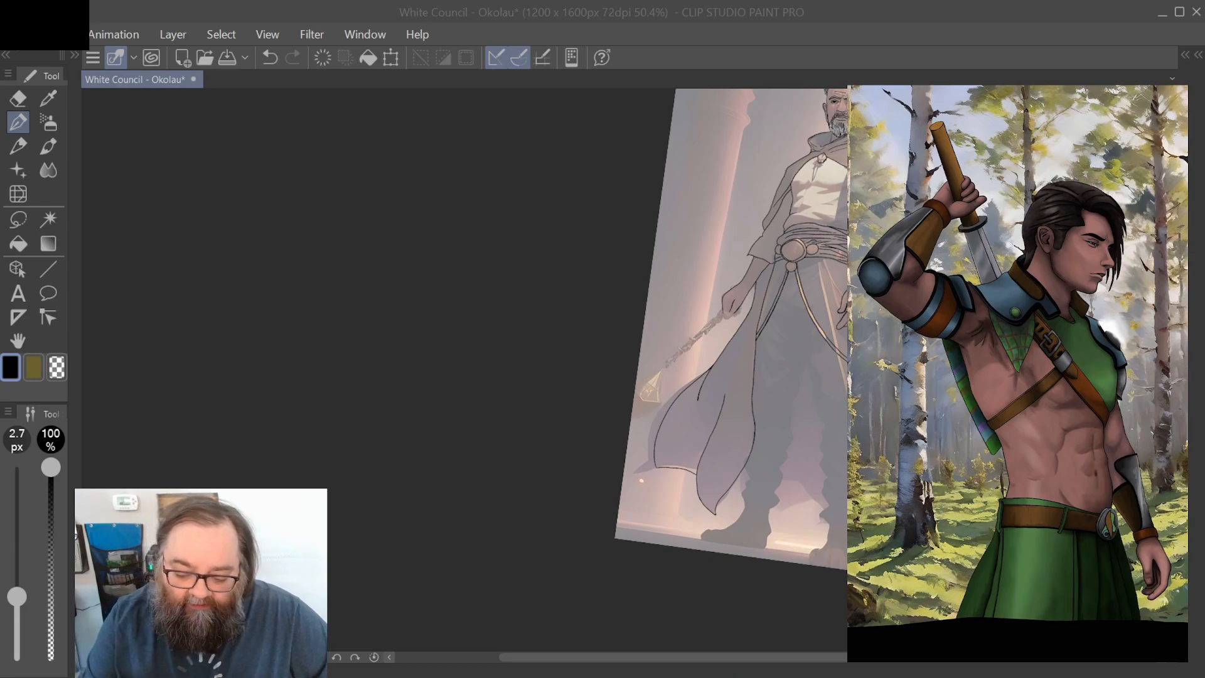
pyautogui.scroll(4, 590, 370)
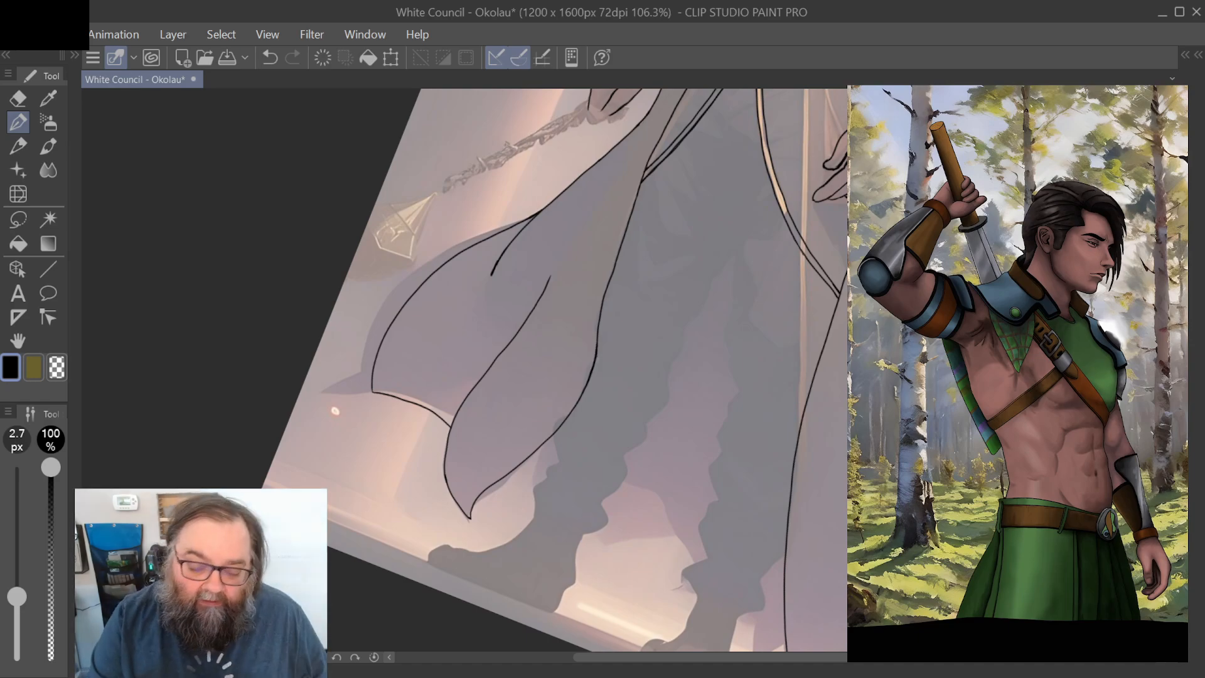
pyautogui.scroll(-5, 556, 371)
pyautogui.scroll(1, 556, 370)
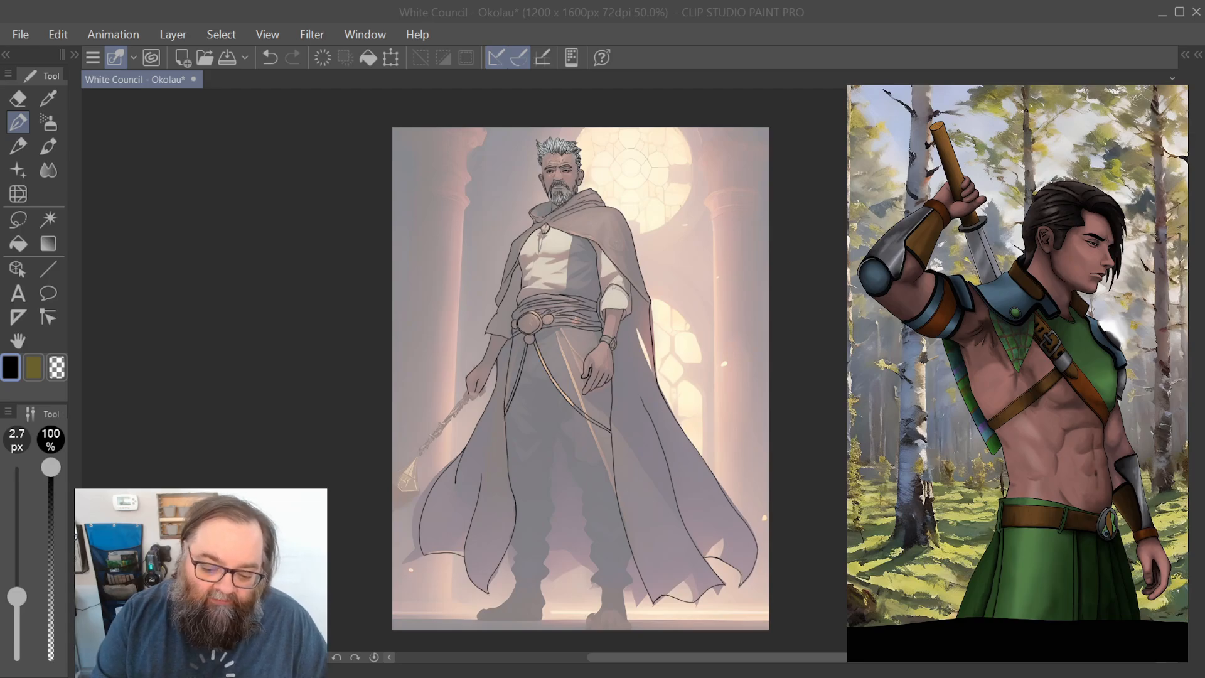
pyautogui.scroll(3, 581, 371)
pyautogui.scroll(-1, 581, 370)
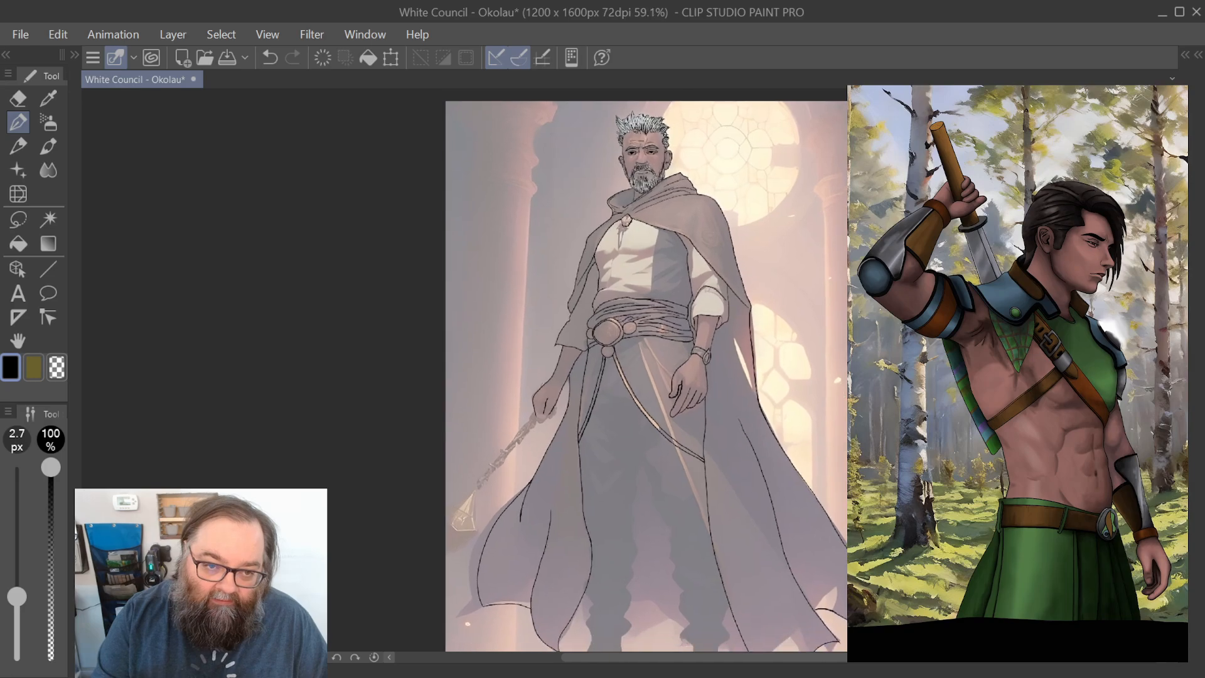
pyautogui.scroll(-1, 641, 371)
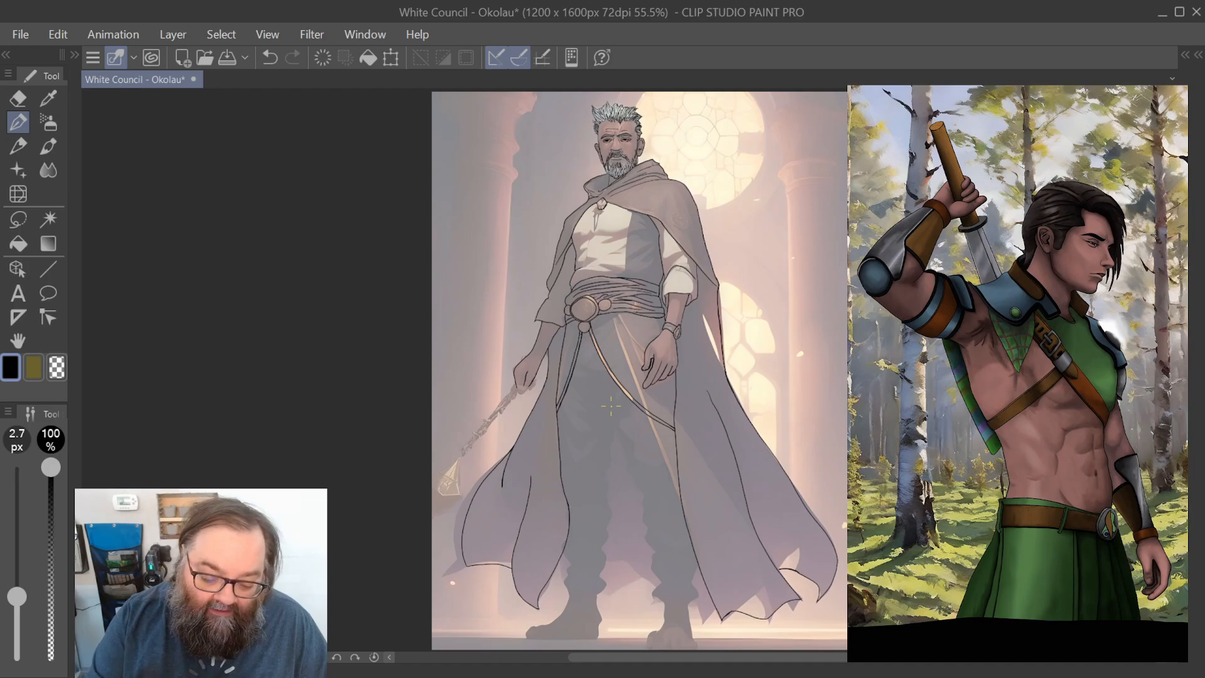
# Step: Join the staff-side cape's fold lines to its front edge, thickening the upper fold and the line along the shirt's side
pyautogui.scroll(4, 611, 406)
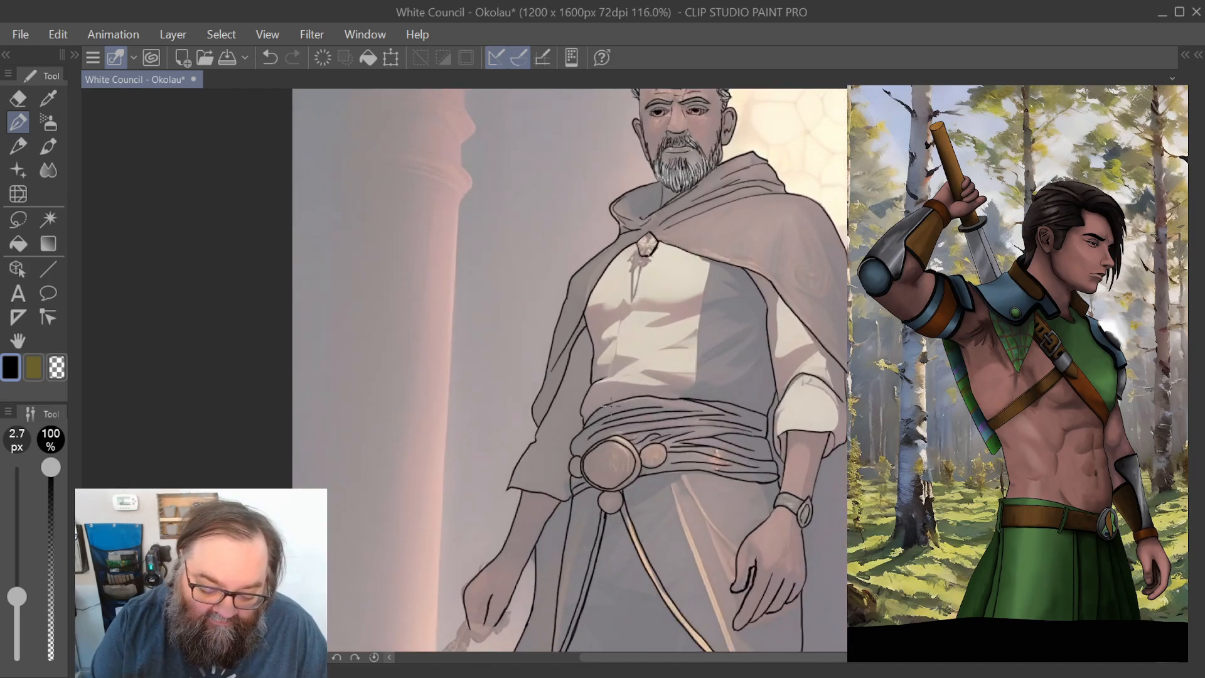
pyautogui.scroll(1, 610, 405)
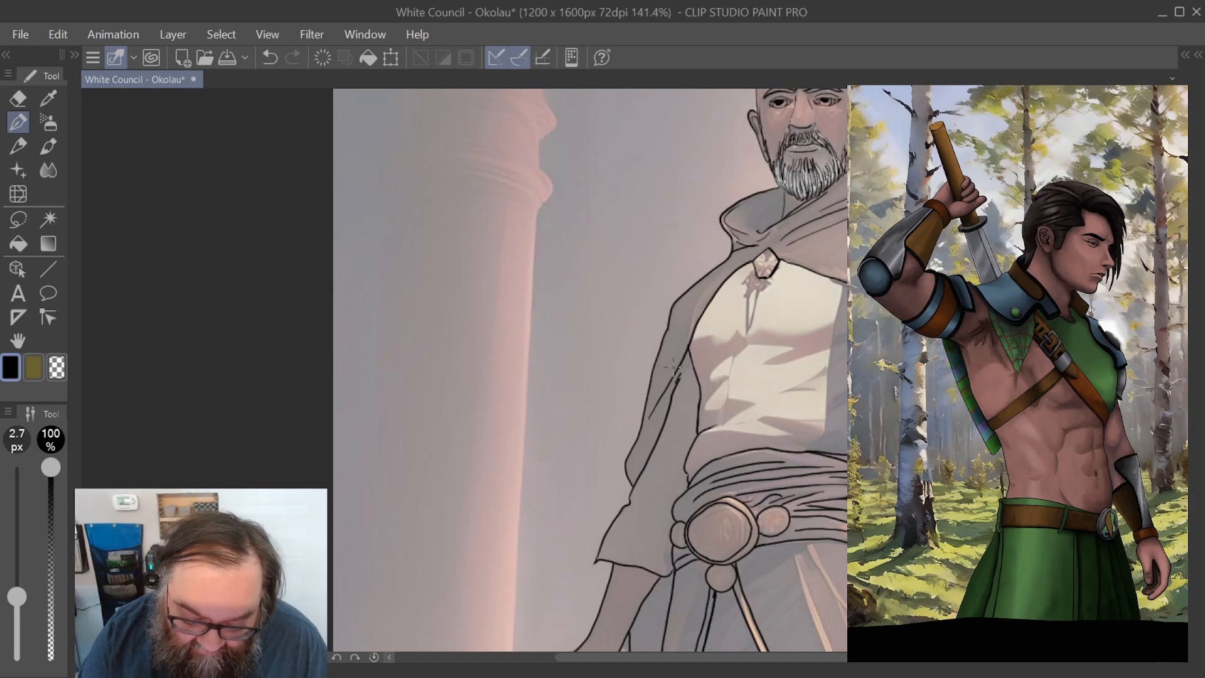
pyautogui.scroll(3, 679, 375)
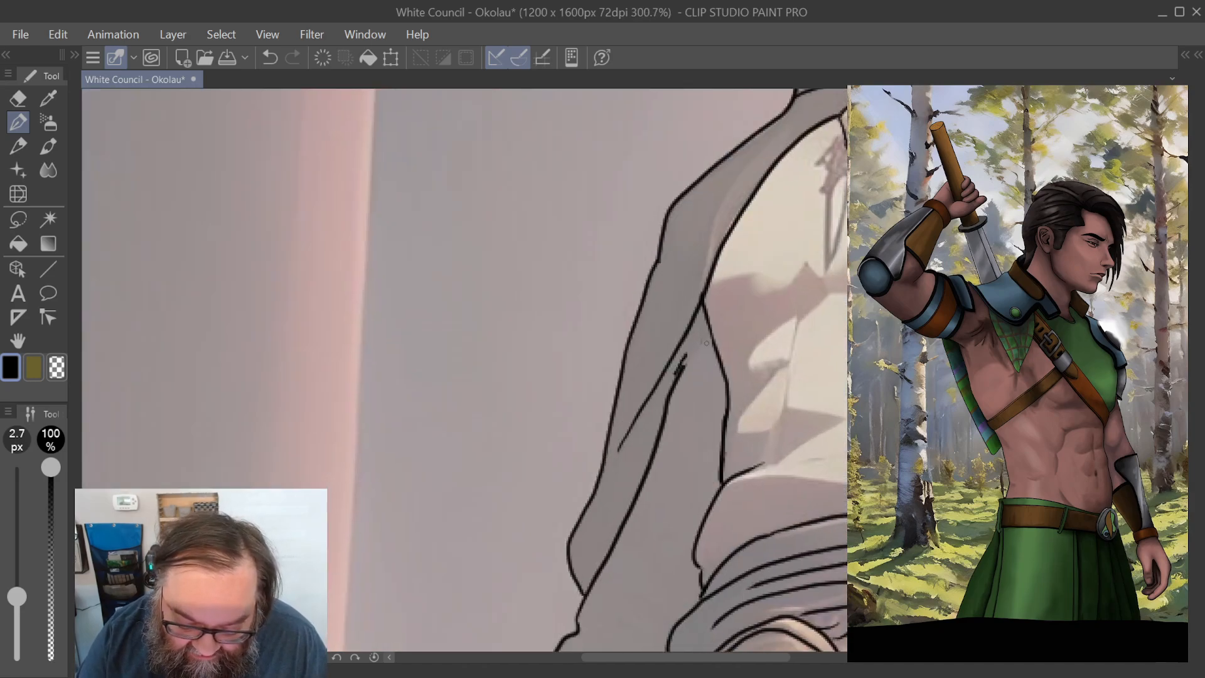
pyautogui.moveTo(687, 356); pyautogui.dragTo(680, 372)
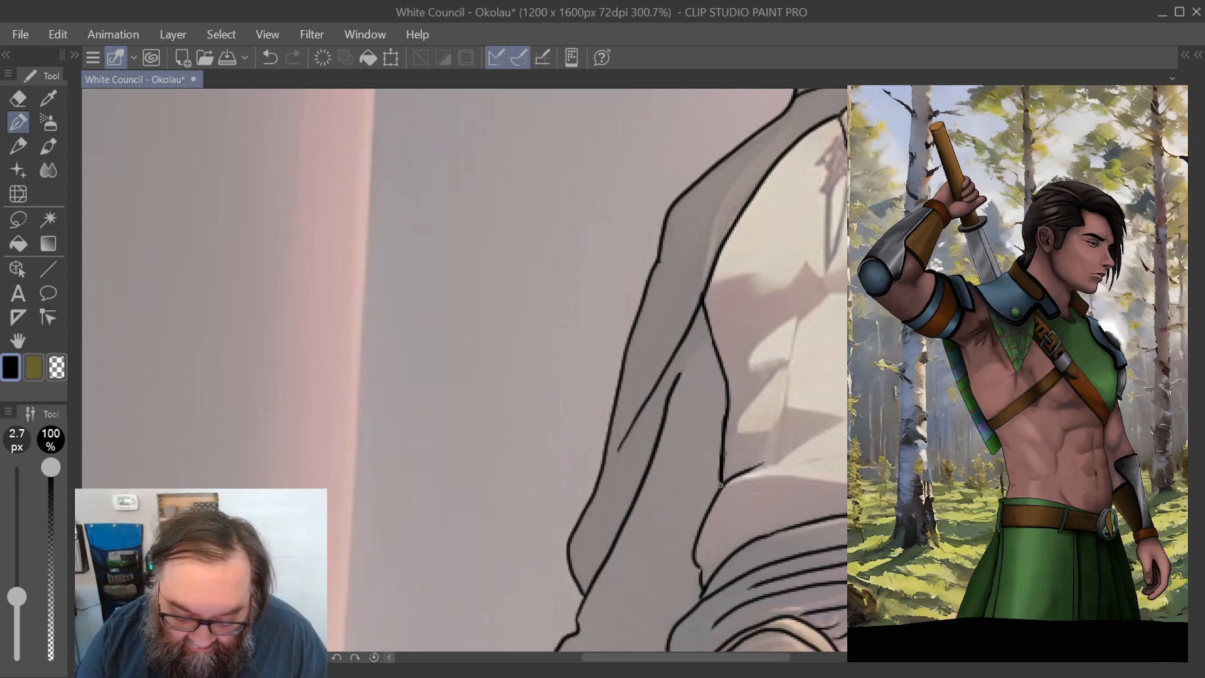
pyautogui.moveTo(721, 485)
pyautogui.mouseDown()
pyautogui.moveTo(727, 399)
pyautogui.moveTo(701, 302)
pyautogui.mouseUp()
pyautogui.moveTo(673, 388); pyautogui.dragTo(704, 278)
pyautogui.moveTo(619, 448); pyautogui.dragTo(702, 303)
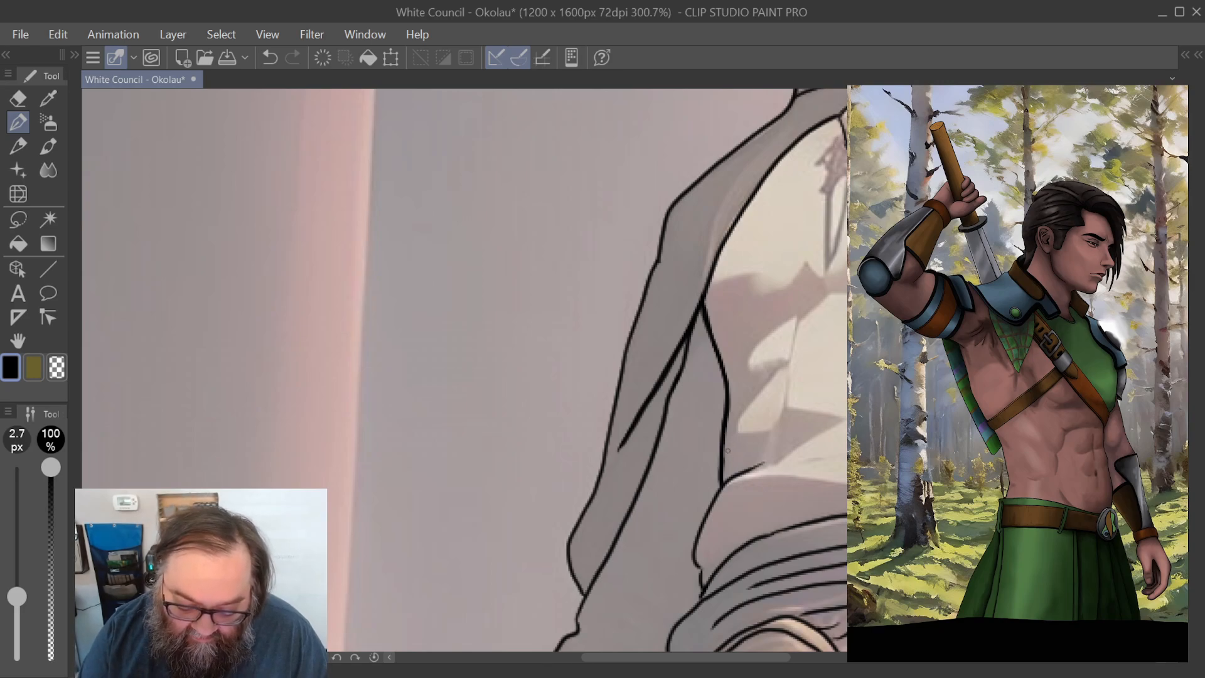
# Step: Ink the broken crease line running up the white shirt from the waist and the short crease below it
pyautogui.scroll(-2, 728, 451)
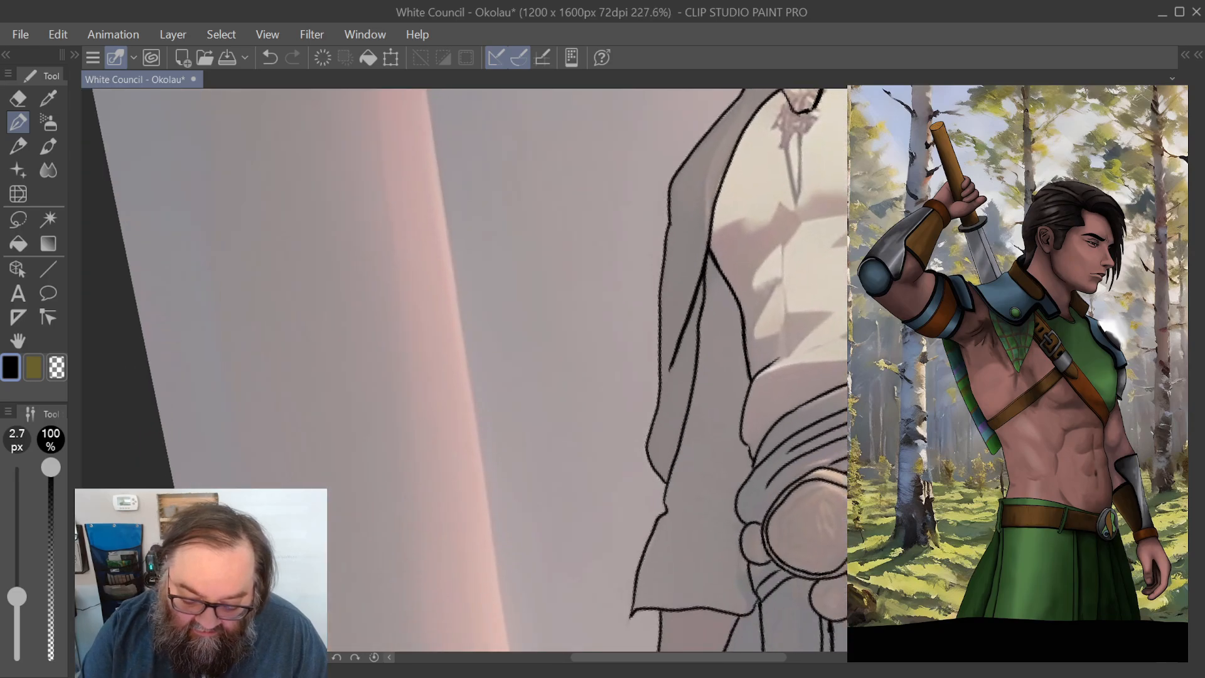
pyautogui.scroll(-1, 728, 451)
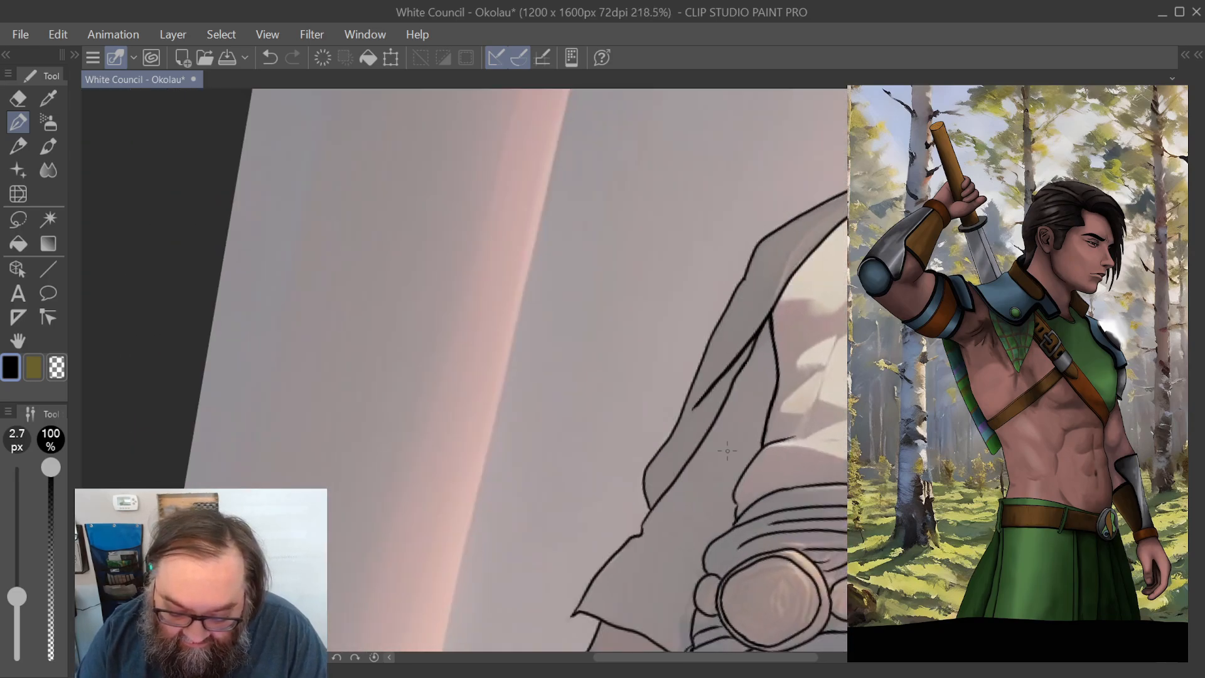
pyautogui.scroll(3, 728, 451)
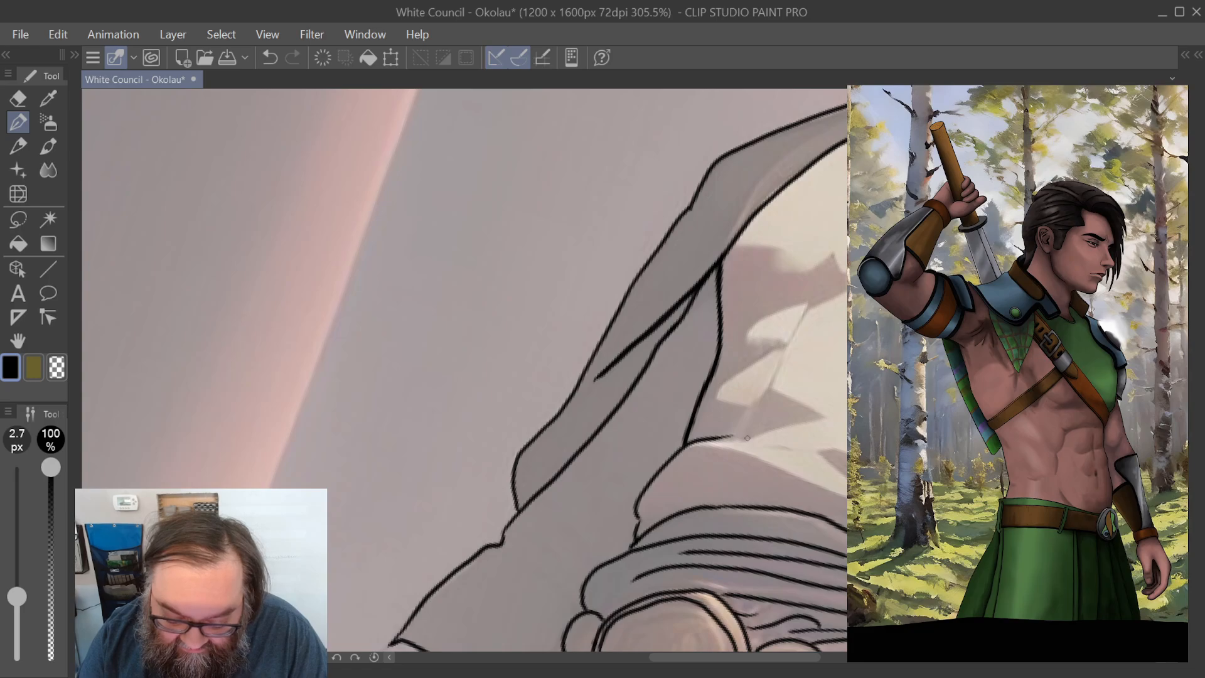
pyautogui.moveTo(747, 437); pyautogui.dragTo(811, 301)
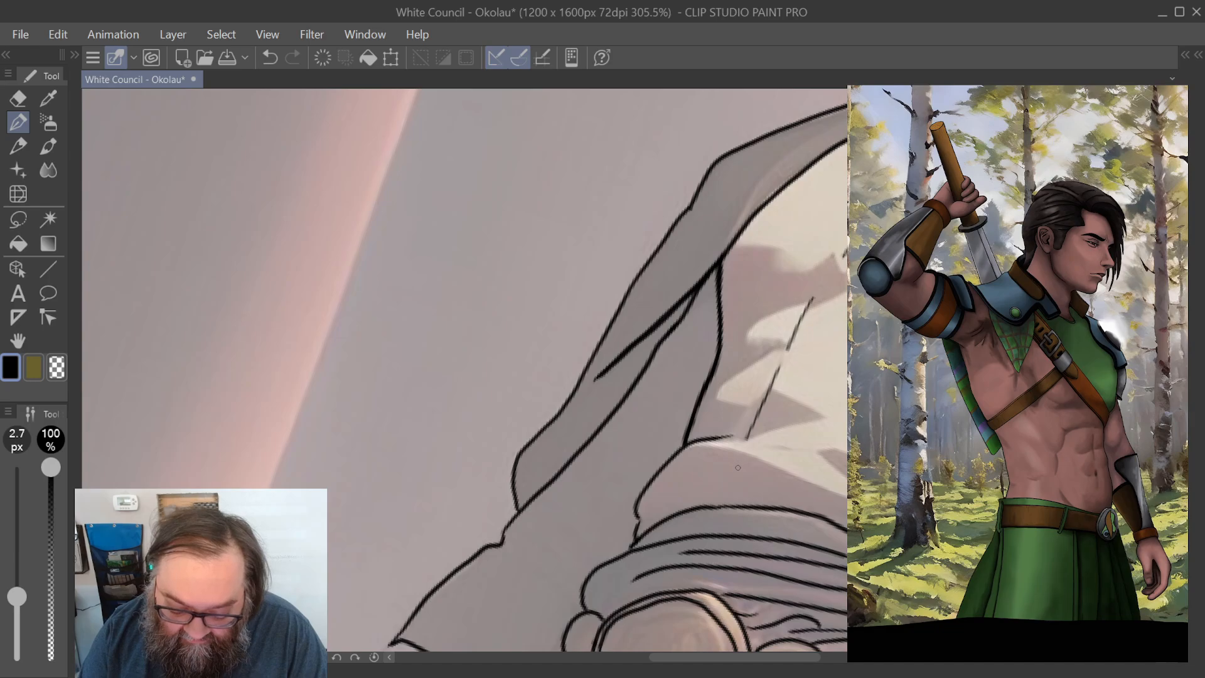
pyautogui.moveTo(739, 461); pyautogui.dragTo(738, 507)
pyautogui.scroll(-3, 738, 507)
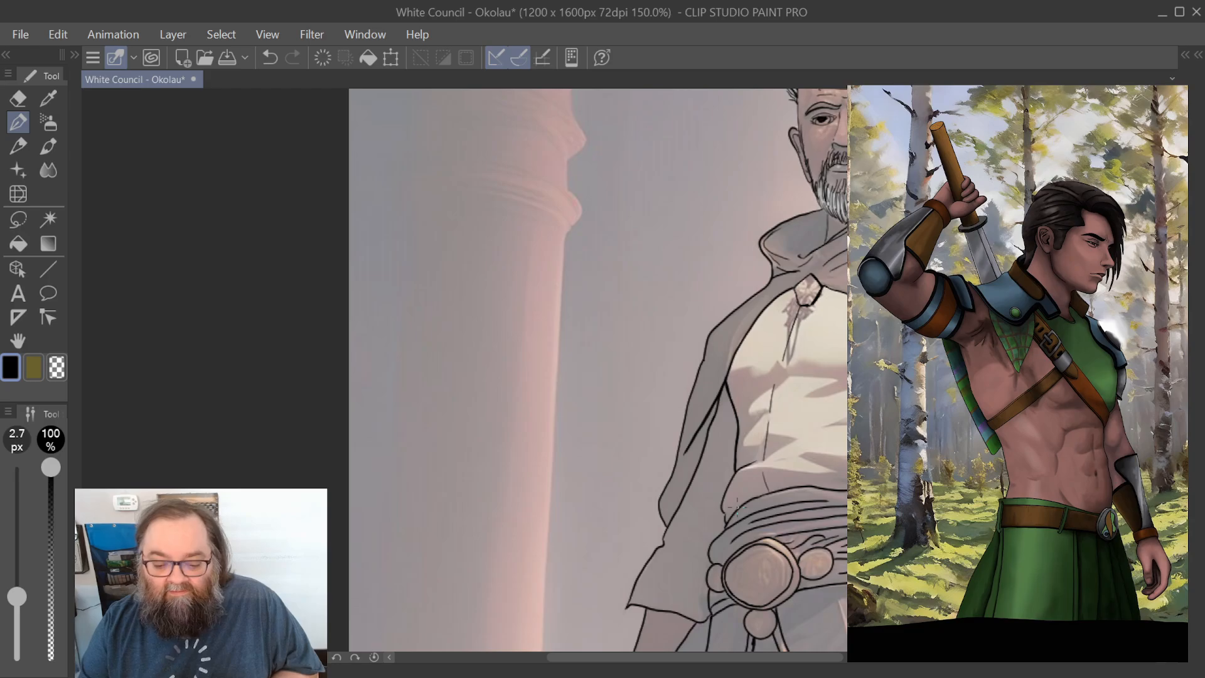
pyautogui.scroll(-4, 737, 507)
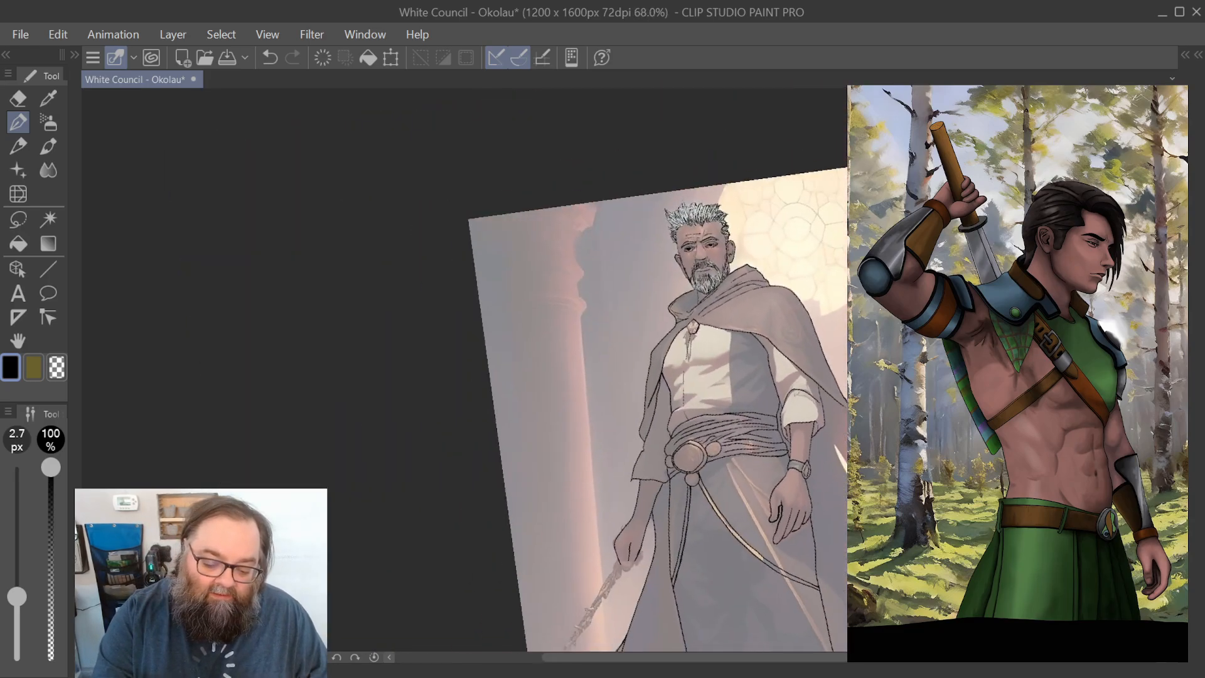
pyautogui.moveTo(737, 439); pyautogui.dragTo(516, 347)
pyautogui.scroll(-1, 584, 377)
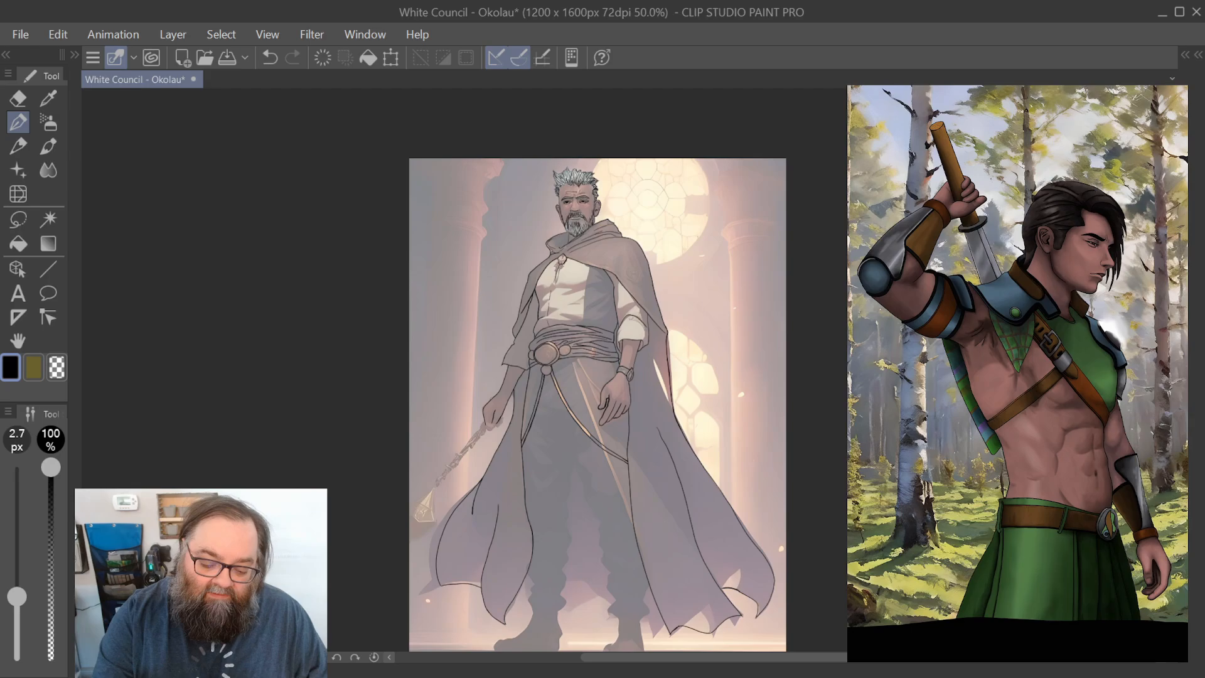
pyautogui.moveTo(596, 410); pyautogui.dragTo(554, 360)
pyautogui.scroll(1, 553, 360)
pyautogui.scroll(-2, 737, 507)
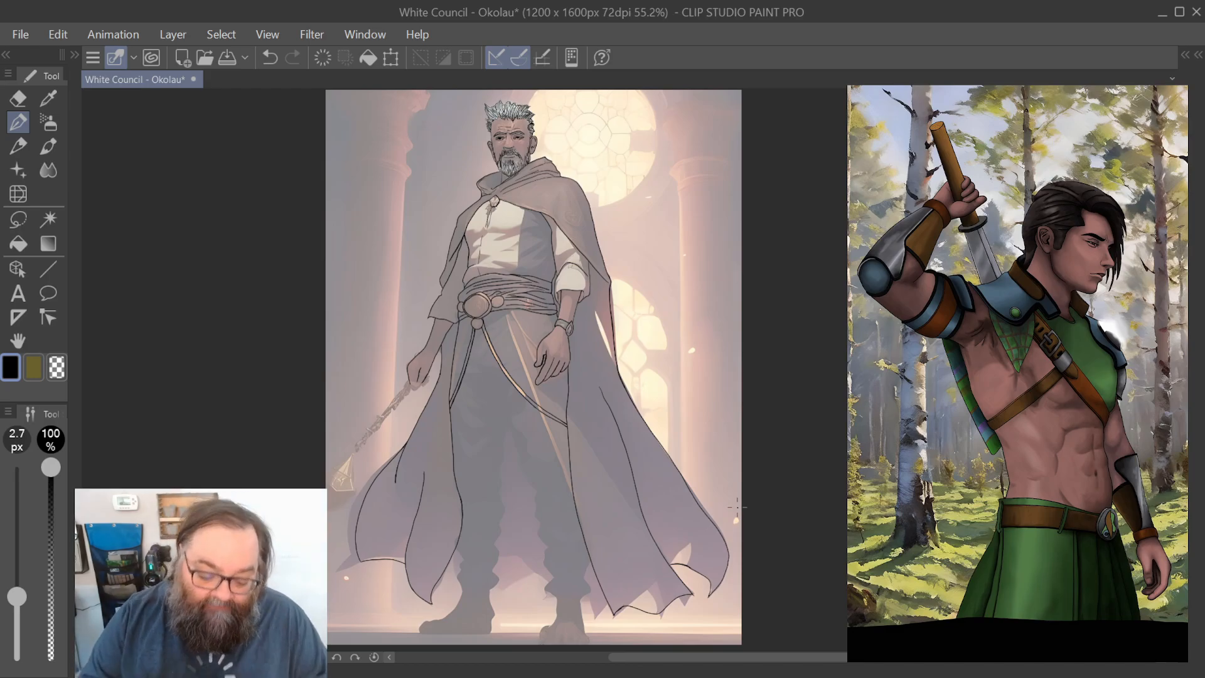
# Step: Ink the wavy inner edge of the trouser leg opposite the staff, from the crotch down to the shin
pyautogui.scroll(4, 465, 370)
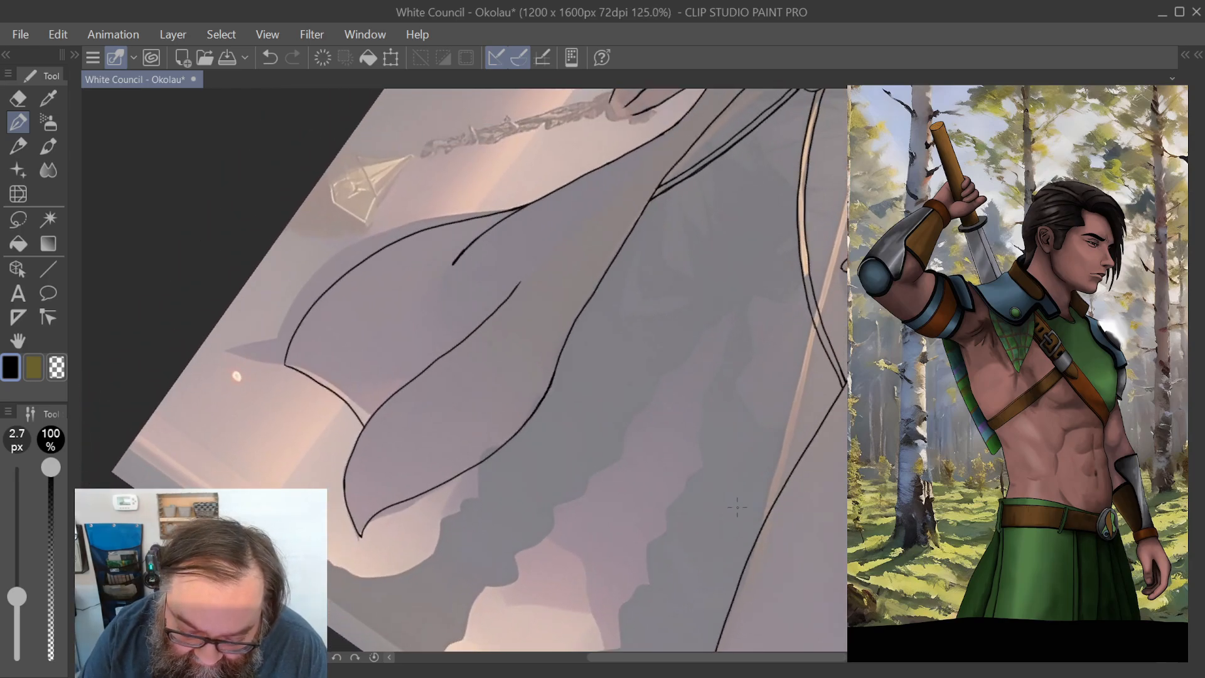
pyautogui.moveTo(738, 309); pyautogui.dragTo(737, 300)
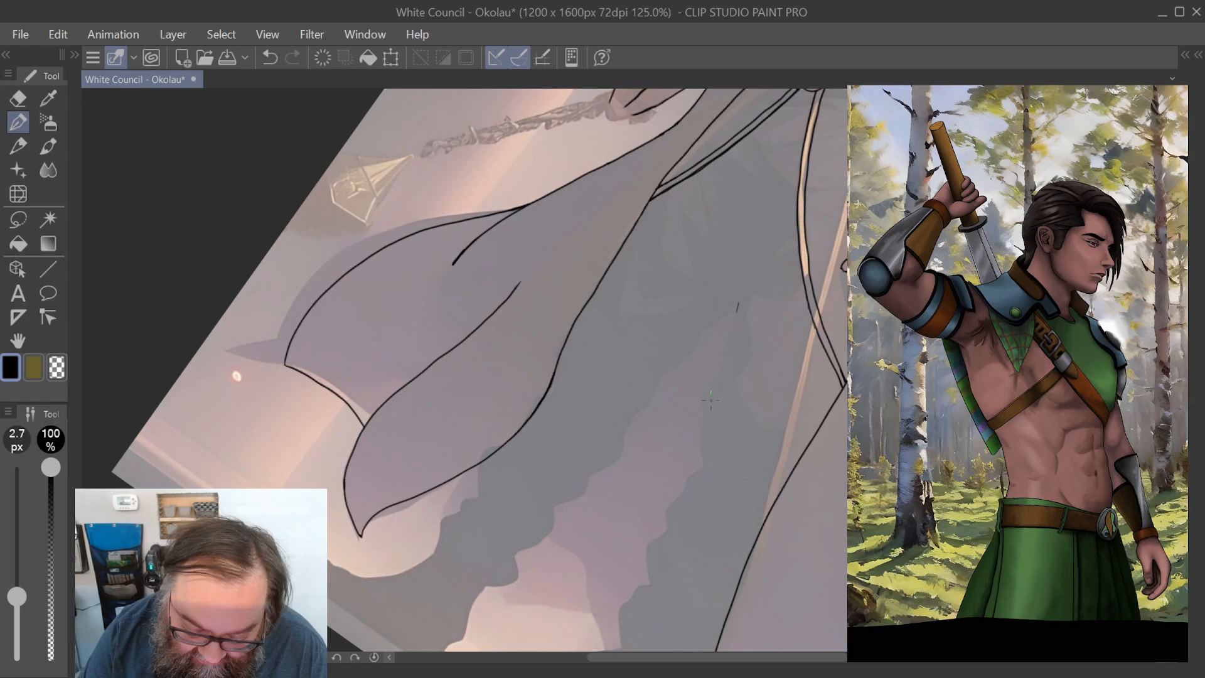
pyautogui.moveTo(699, 432)
pyautogui.mouseDown()
pyautogui.moveTo(736, 302)
pyautogui.moveTo(705, 335)
pyautogui.mouseUp()
pyautogui.moveTo(657, 502)
pyautogui.mouseDown()
pyautogui.moveTo(733, 368)
pyautogui.moveTo(735, 298)
pyautogui.mouseUp()
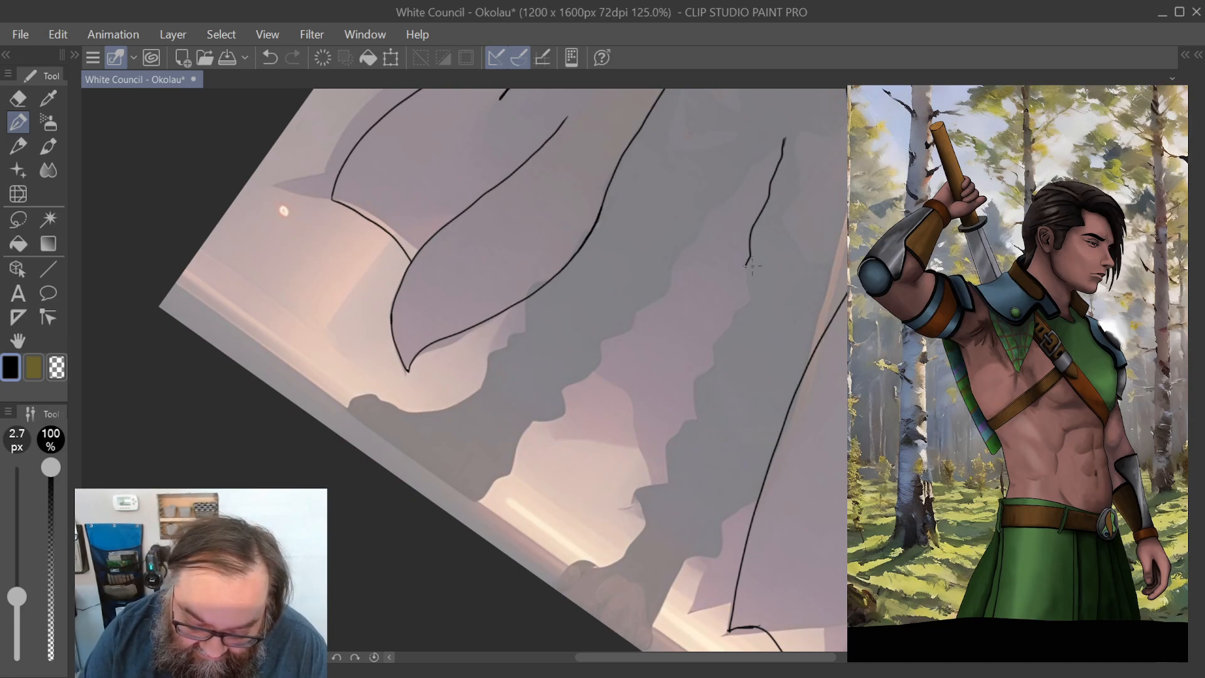
pyautogui.moveTo(747, 282)
pyautogui.mouseDown()
pyautogui.moveTo(741, 312)
pyautogui.moveTo(691, 382)
pyautogui.moveTo(696, 421)
pyautogui.mouseUp()
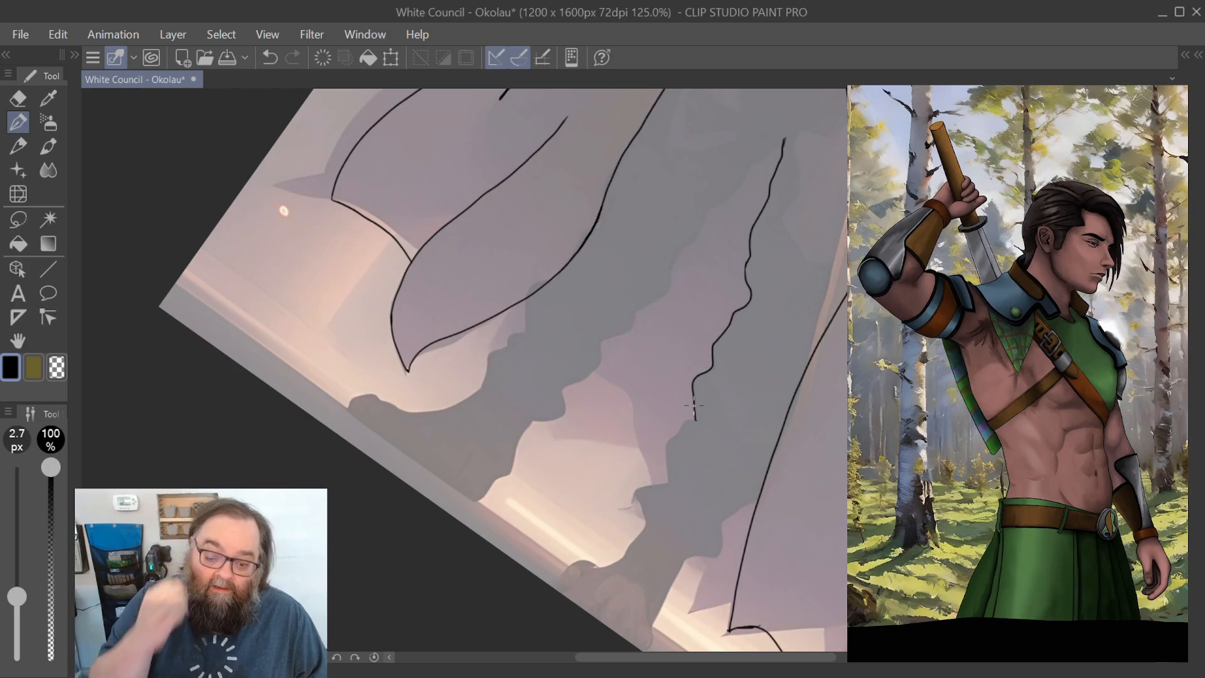
# Step: Continue the far leg's inner edge down to the ankle and ink the trouser cuff's hem
pyautogui.hotkey('ctrl', '0')
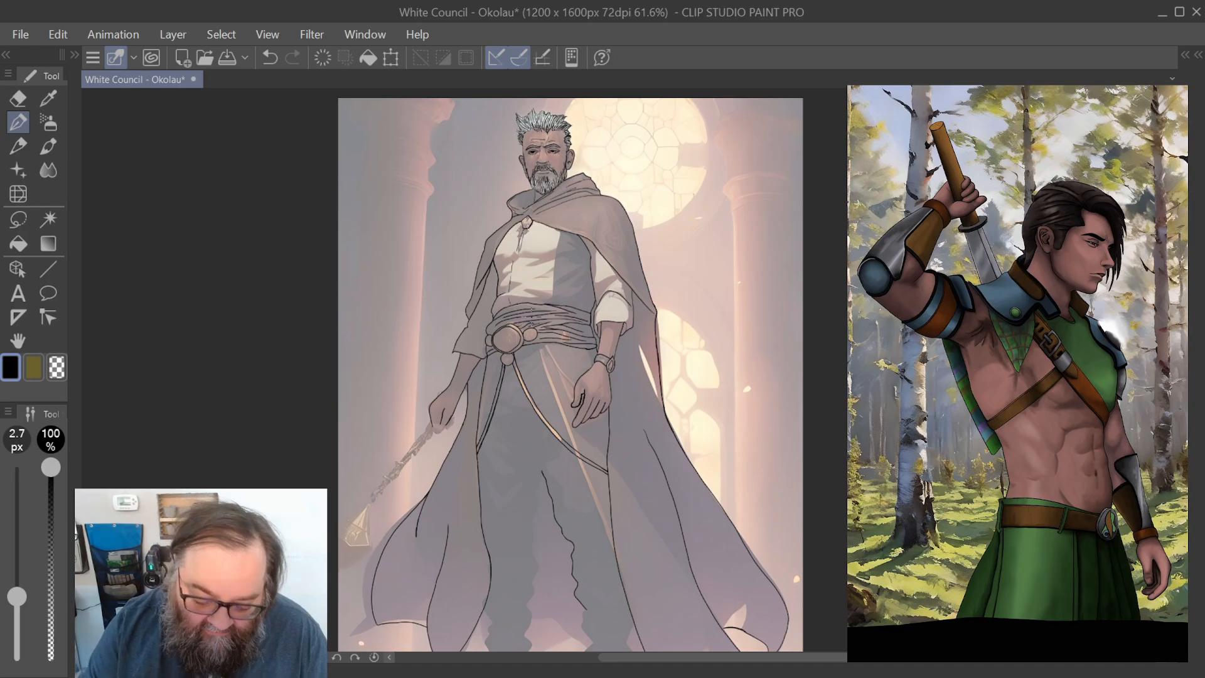
pyautogui.scroll(-1, 532, 310)
pyautogui.moveTo(531, 310); pyautogui.dragTo(610, 211)
pyautogui.scroll(2, 609, 377)
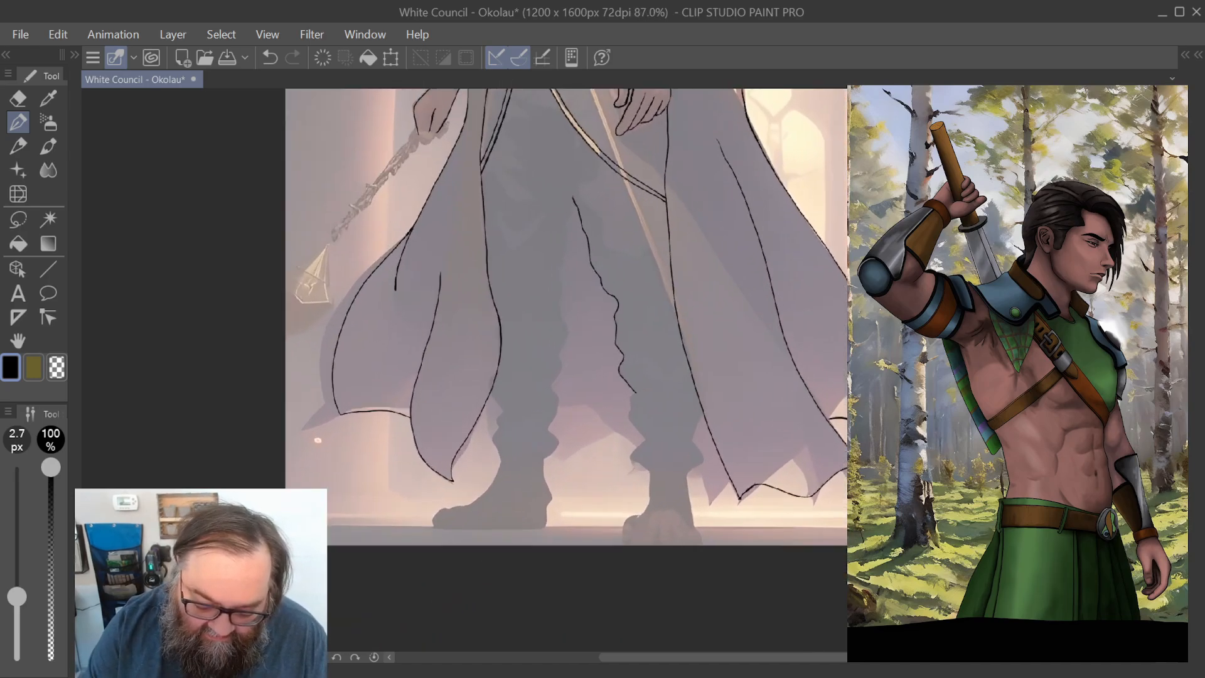
pyautogui.scroll(2, 532, 317)
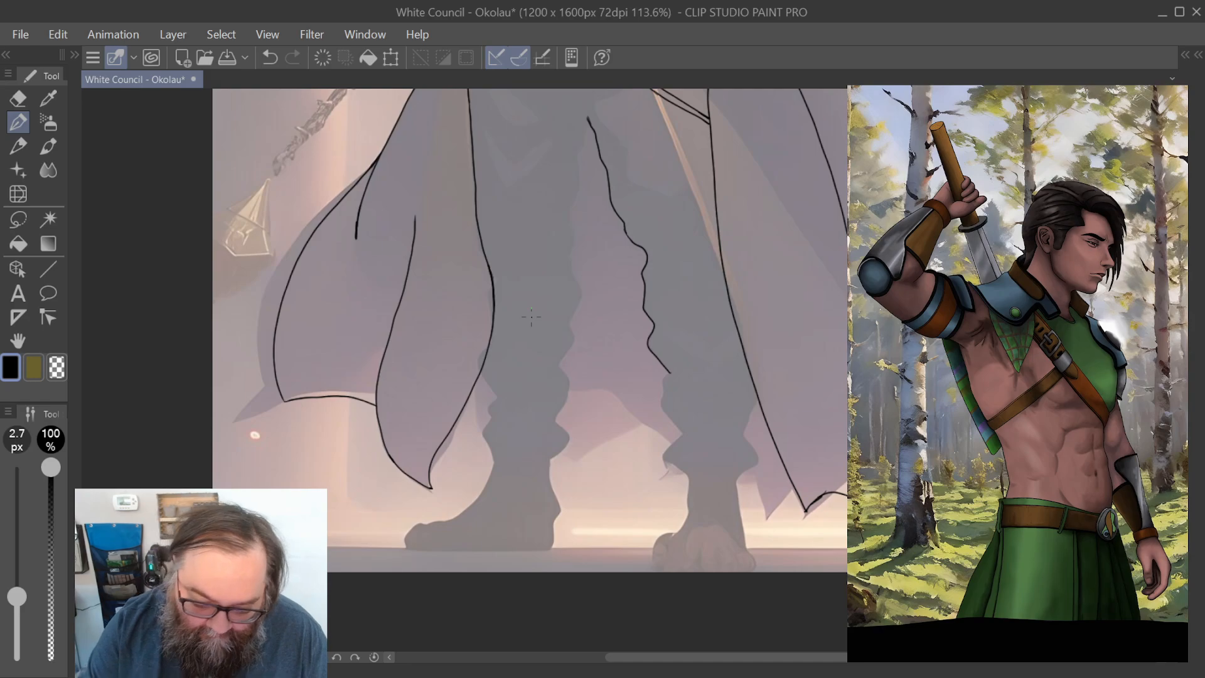
pyautogui.scroll(2, 532, 317)
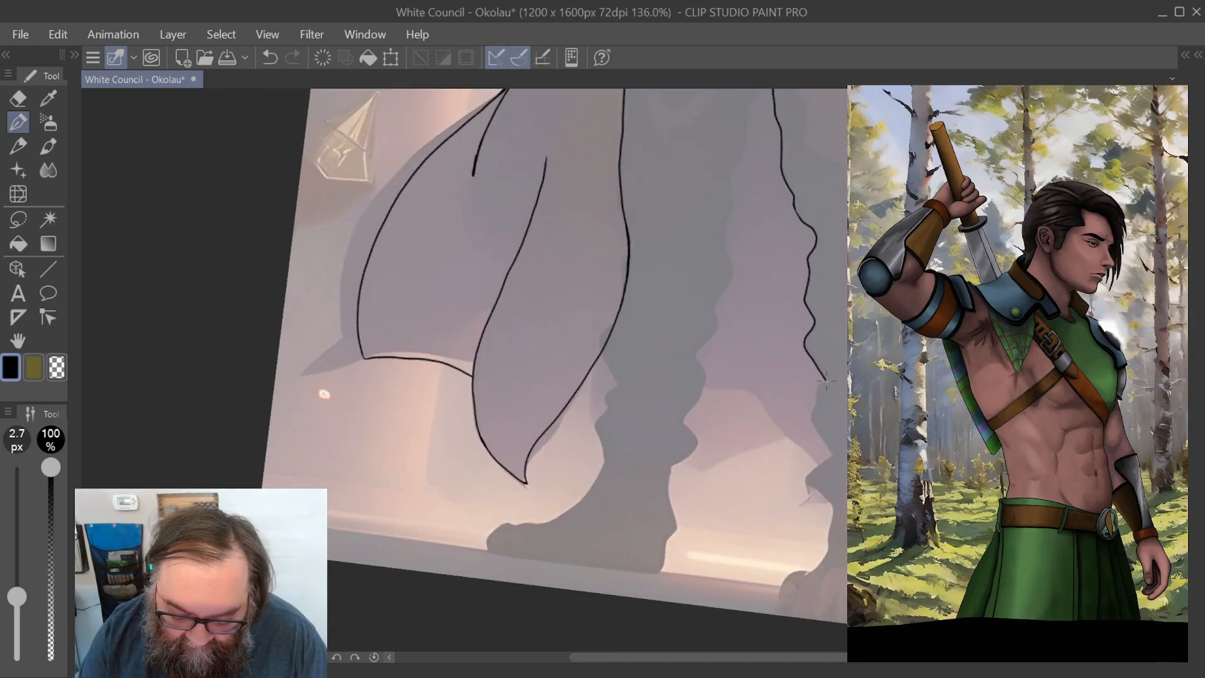
pyautogui.moveTo(820, 385); pyautogui.dragTo(815, 489)
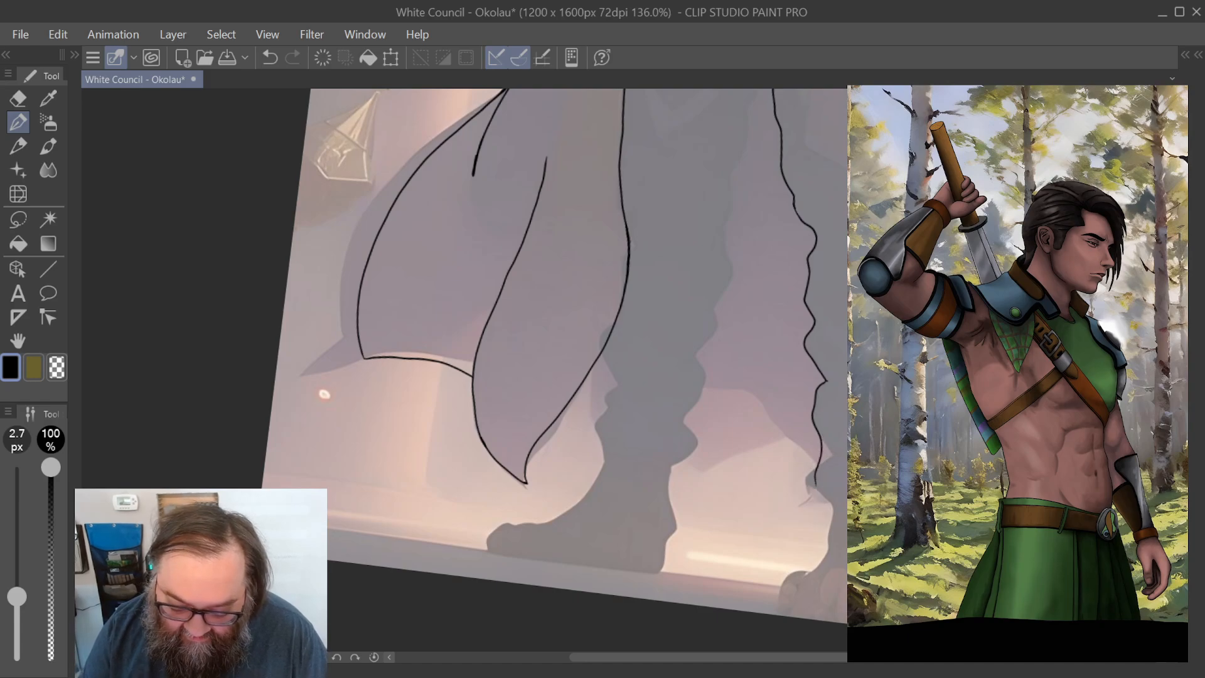
pyautogui.moveTo(819, 485)
pyautogui.mouseDown()
pyautogui.moveTo(821, 503)
pyautogui.moveTo(844, 503)
pyautogui.mouseUp()
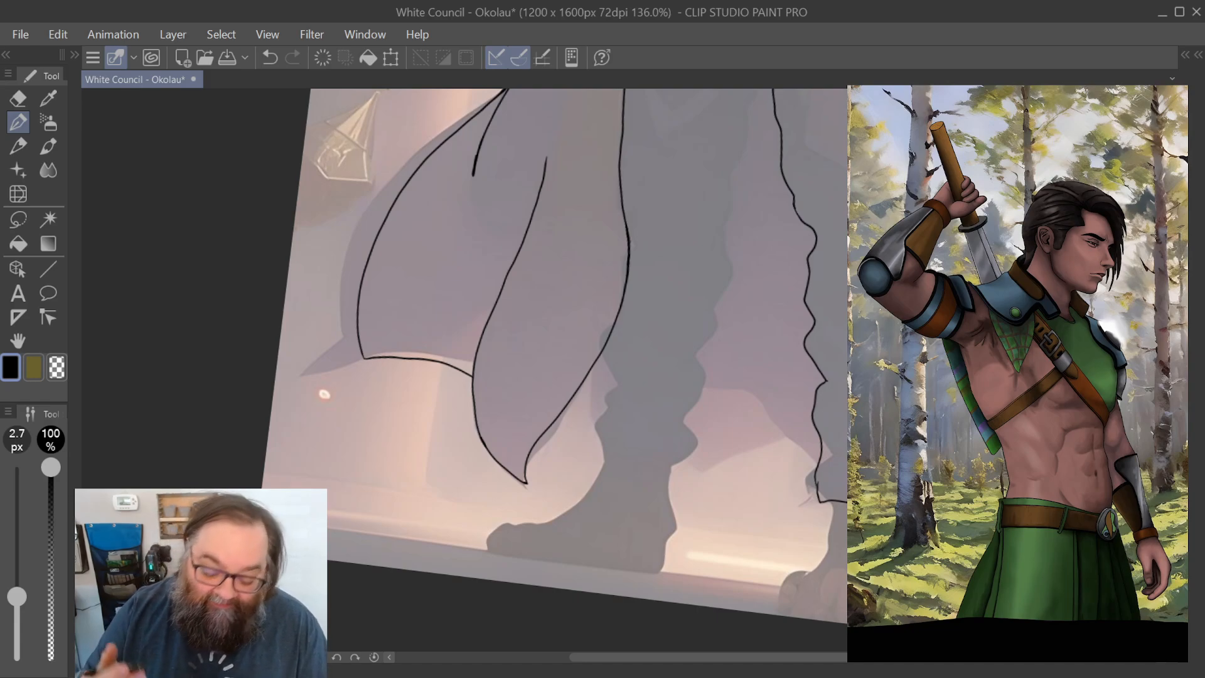
# Step: Ink both sides of the ankle below the far trouser cuff and outline the foot with its curved upper and sole
pyautogui.moveTo(526, 484); pyautogui.dragTo(480, 327)
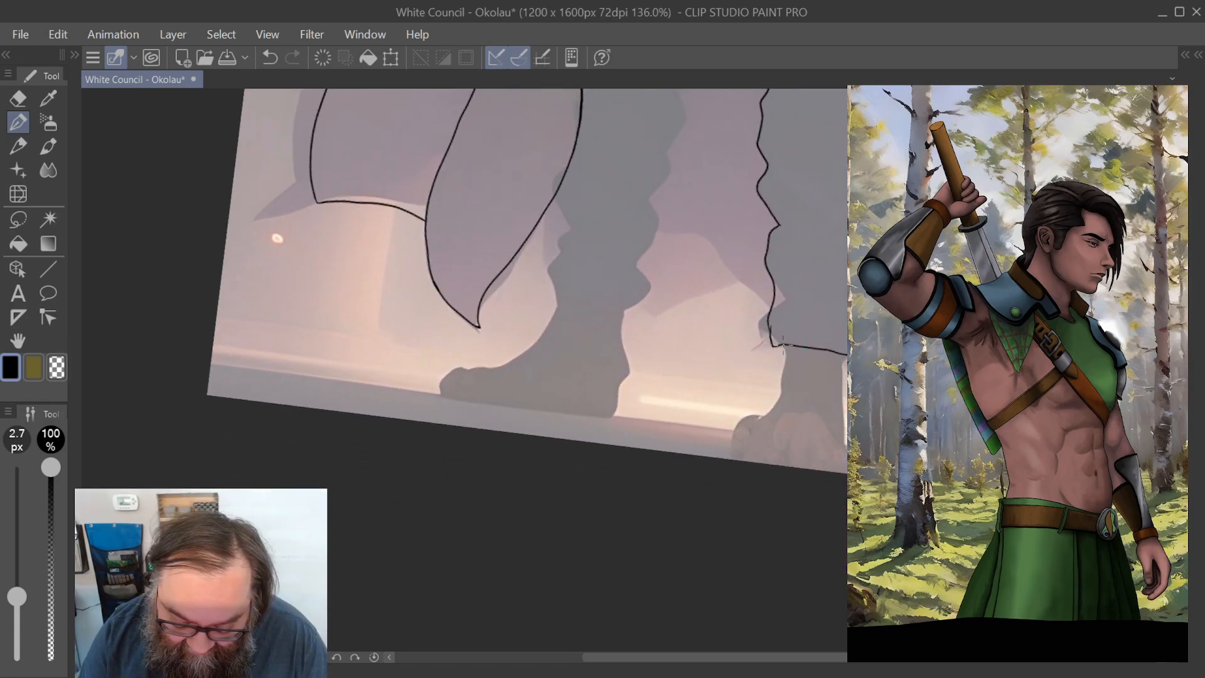
pyautogui.moveTo(783, 346)
pyautogui.mouseDown()
pyautogui.moveTo(780, 399)
pyautogui.moveTo(754, 427)
pyautogui.mouseUp()
pyautogui.moveTo(843, 355); pyautogui.dragTo(846, 441)
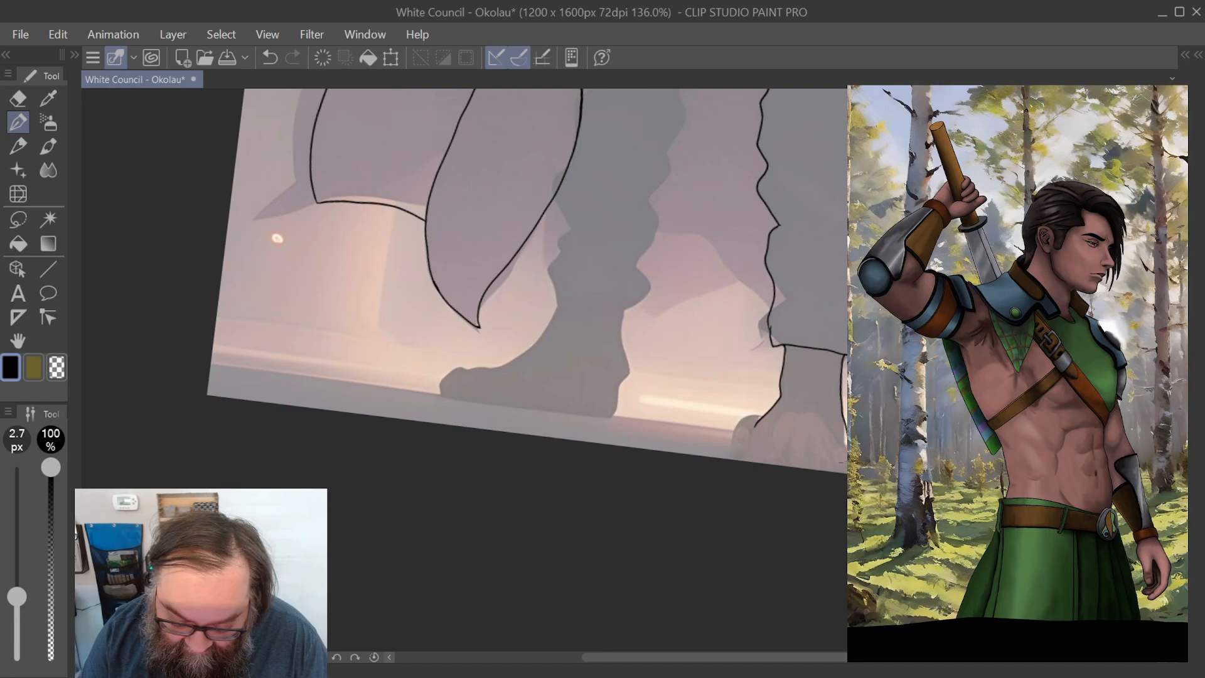
pyautogui.scroll(1, 758, 396)
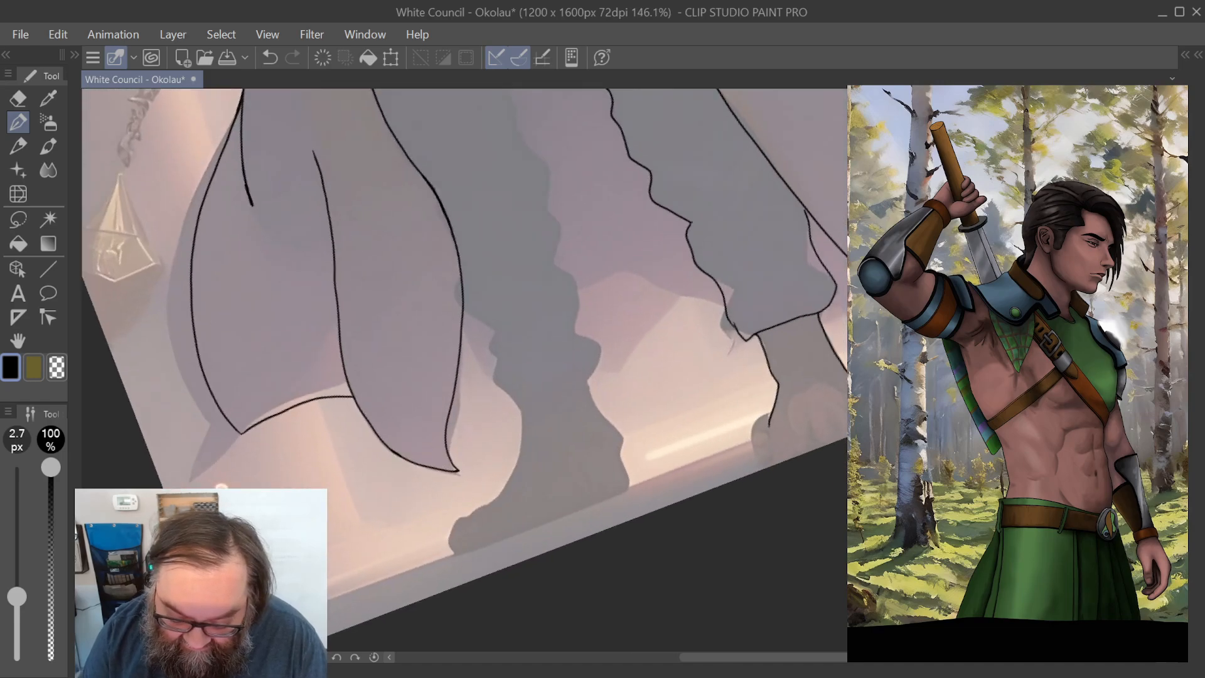
pyautogui.moveTo(846, 389)
pyautogui.mouseDown()
pyautogui.moveTo(810, 387)
pyautogui.moveTo(774, 419)
pyautogui.moveTo(827, 438)
pyautogui.moveTo(847, 430)
pyautogui.mouseUp()
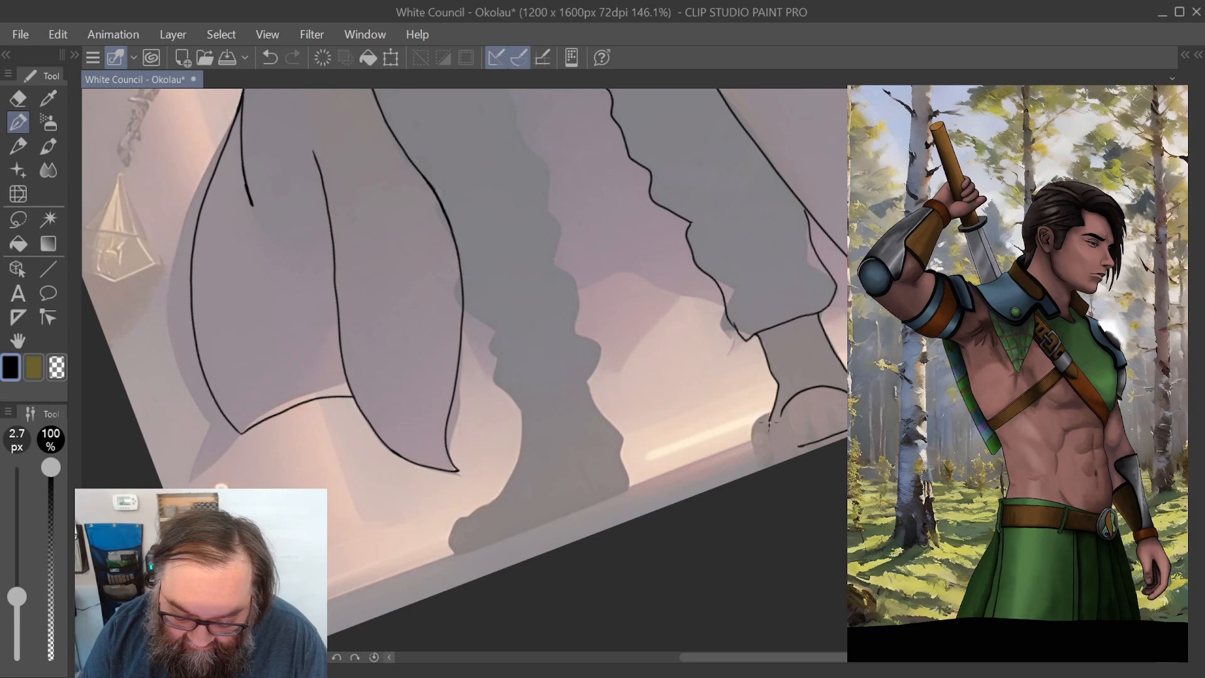
pyautogui.moveTo(770, 423)
pyautogui.mouseDown()
pyautogui.moveTo(802, 445)
pyautogui.moveTo(771, 445)
pyautogui.moveTo(775, 451)
pyautogui.mouseUp()
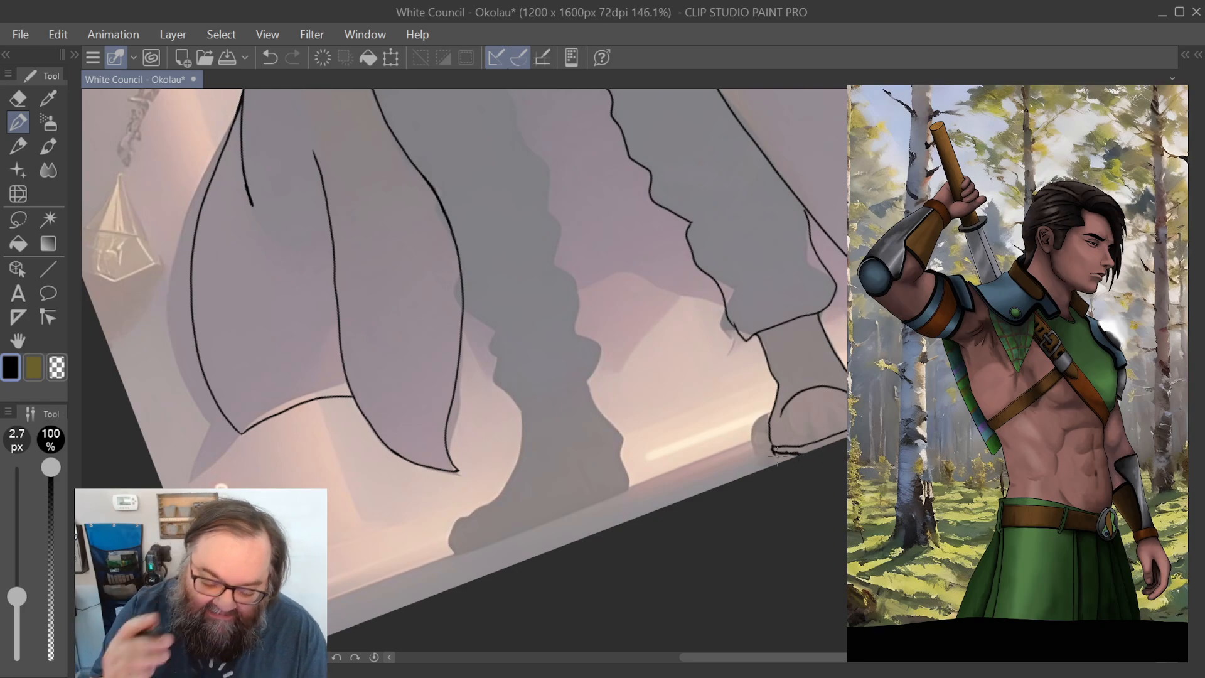
# Step: Ink the staff-side trouser leg's wavy inner edge, its short outer edge below the robe, and the cuff's hem
pyautogui.scroll(-2, 777, 456)
pyautogui.moveTo(695, 157)
pyautogui.mouseDown()
pyautogui.moveTo(800, 194)
pyautogui.moveTo(744, 288)
pyautogui.moveTo(723, 380)
pyautogui.moveTo(706, 399)
pyautogui.mouseUp()
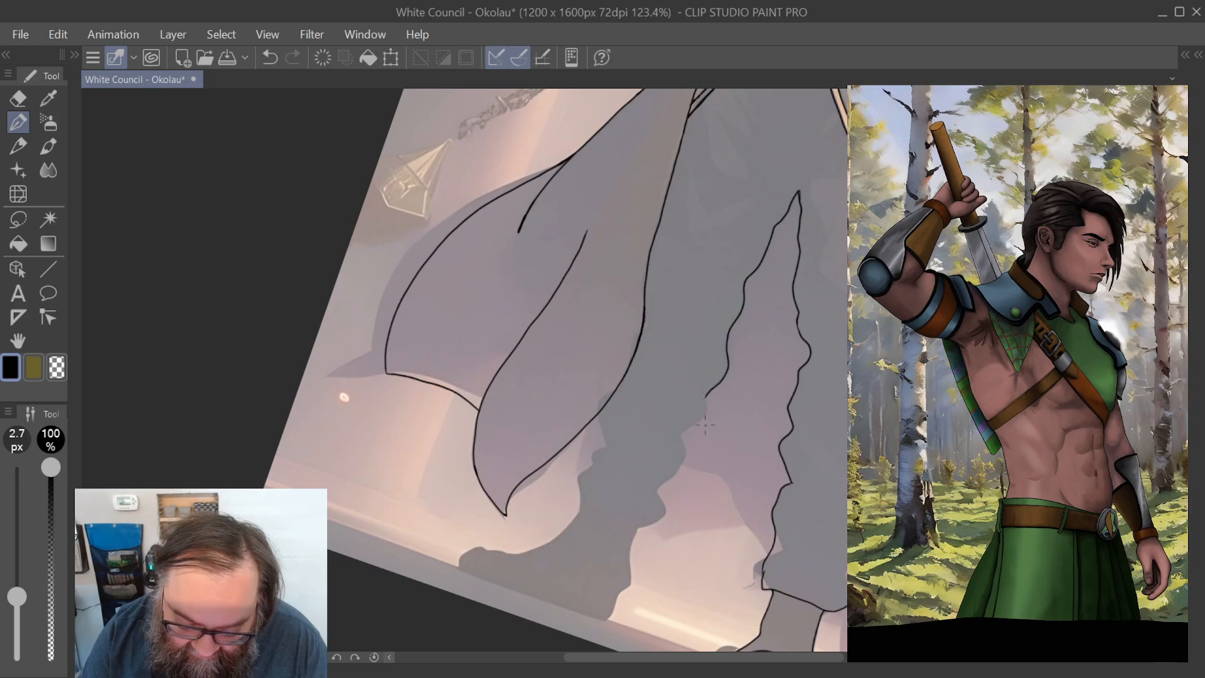
pyautogui.moveTo(637, 529)
pyautogui.mouseDown()
pyautogui.moveTo(659, 516)
pyautogui.moveTo(726, 332)
pyautogui.moveTo(723, 432)
pyautogui.mouseUp()
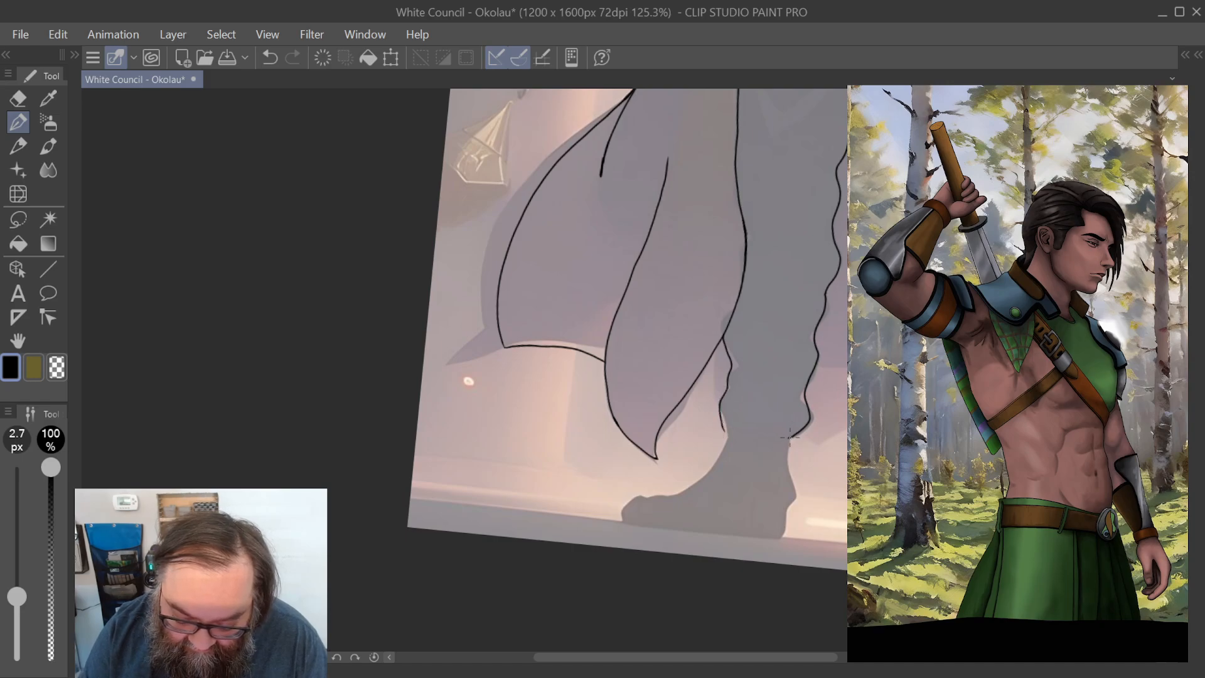
pyautogui.moveTo(797, 437); pyautogui.dragTo(723, 432)
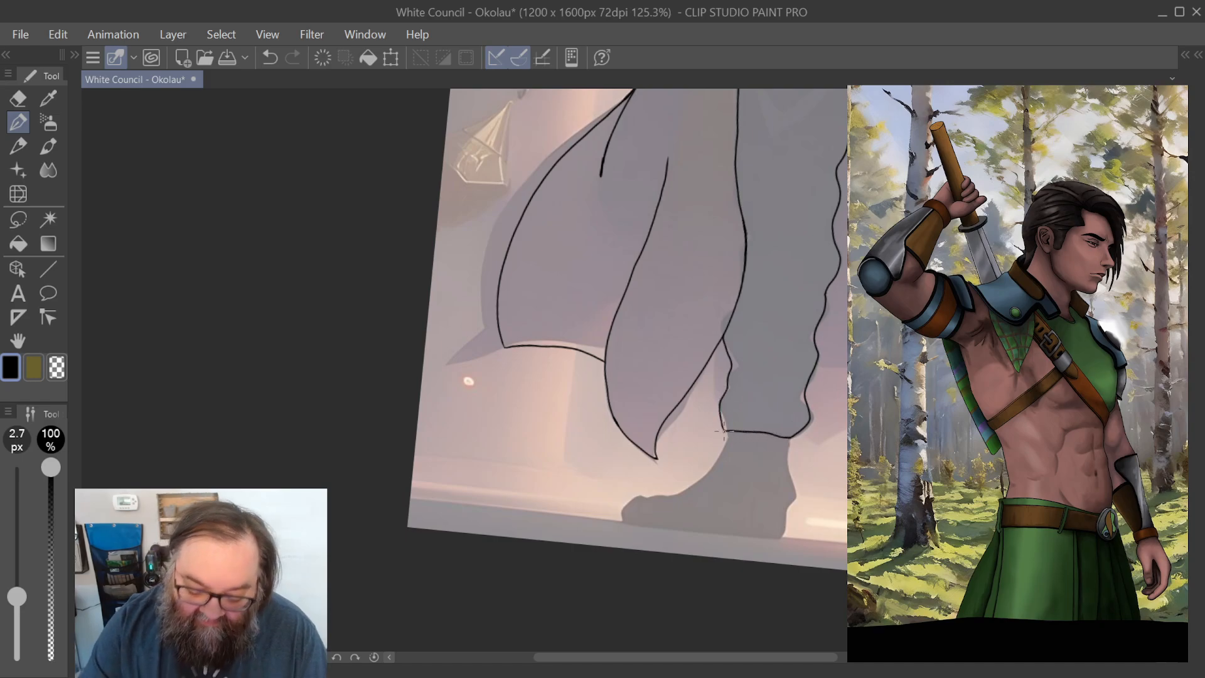
# Step: Outline the staff-side boot from the cuff over the instep to the toe, and ink its sole as a double line
pyautogui.scroll(1, 725, 431)
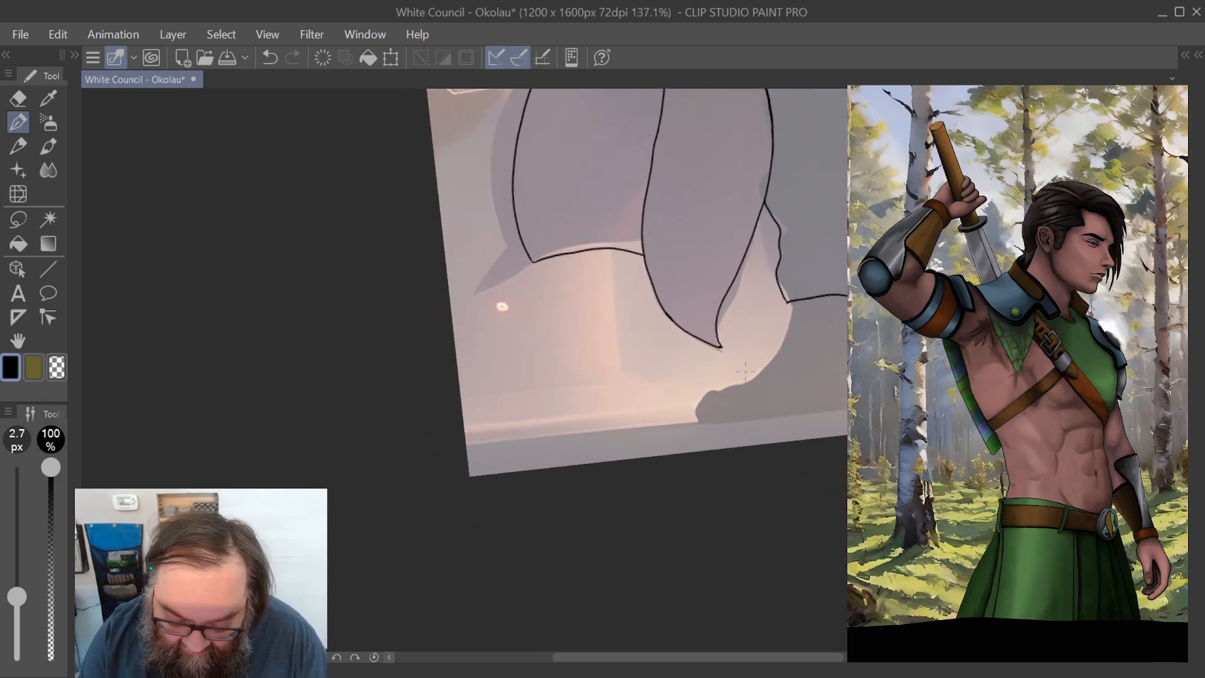
pyautogui.moveTo(696, 416)
pyautogui.mouseDown()
pyautogui.moveTo(711, 390)
pyautogui.moveTo(770, 364)
pyautogui.moveTo(790, 310)
pyautogui.mouseUp()
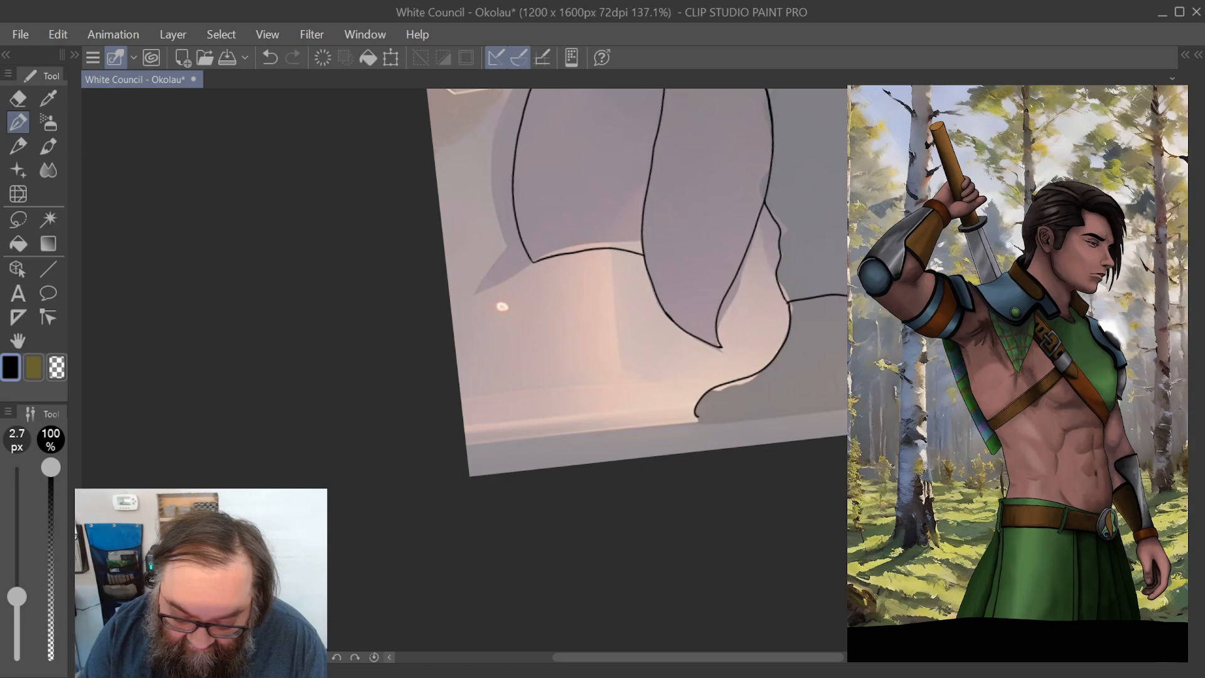
pyautogui.scroll(1, 757, 493)
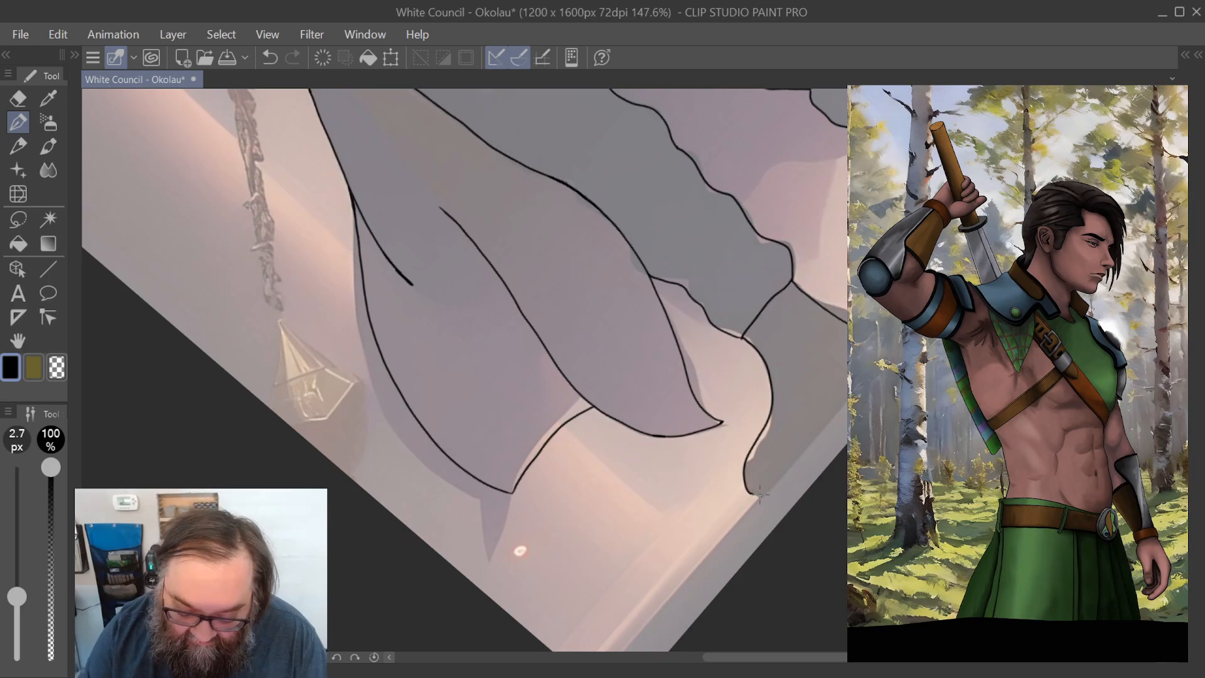
pyautogui.scroll(2, 760, 495)
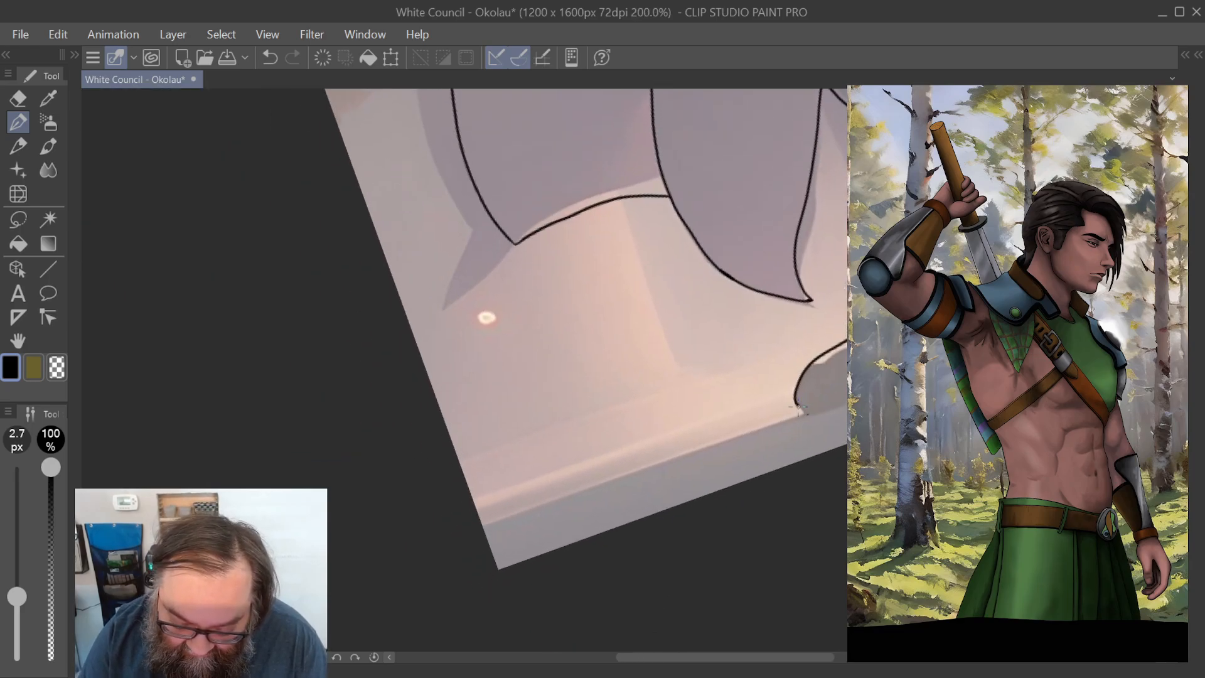
pyautogui.moveTo(800, 408)
pyautogui.mouseDown()
pyautogui.moveTo(808, 417)
pyautogui.moveTo(760, 458)
pyautogui.moveTo(846, 353)
pyautogui.mouseUp()
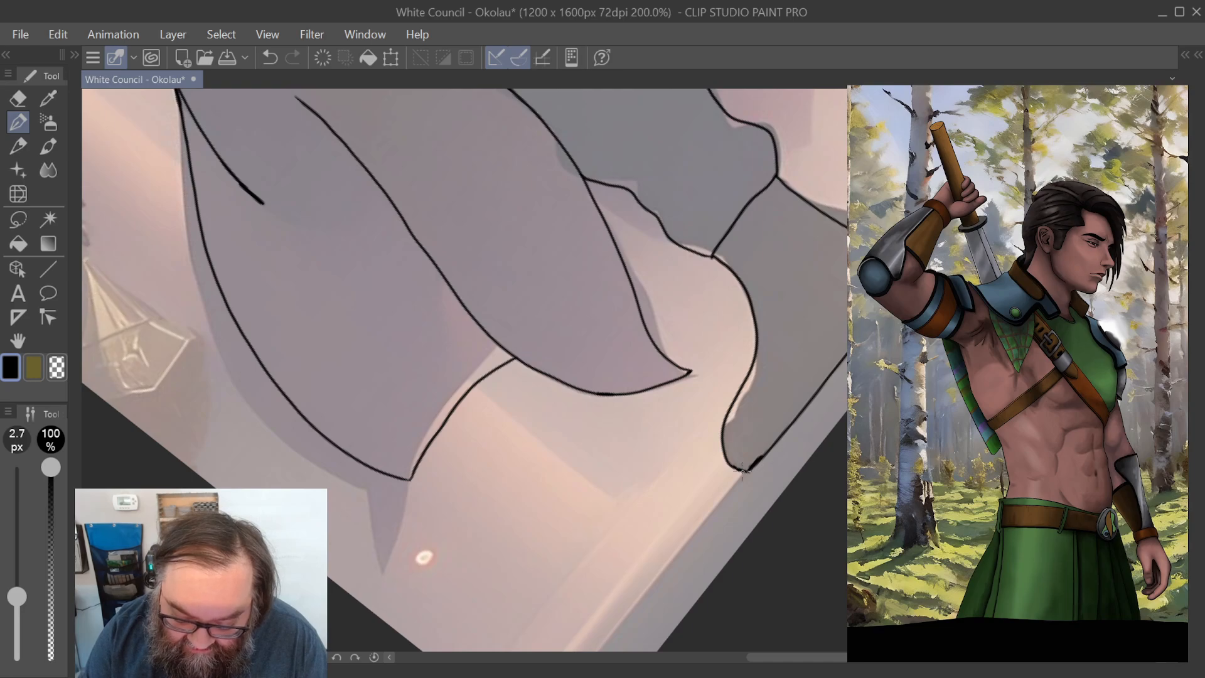
pyautogui.moveTo(742, 471); pyautogui.dragTo(849, 335)
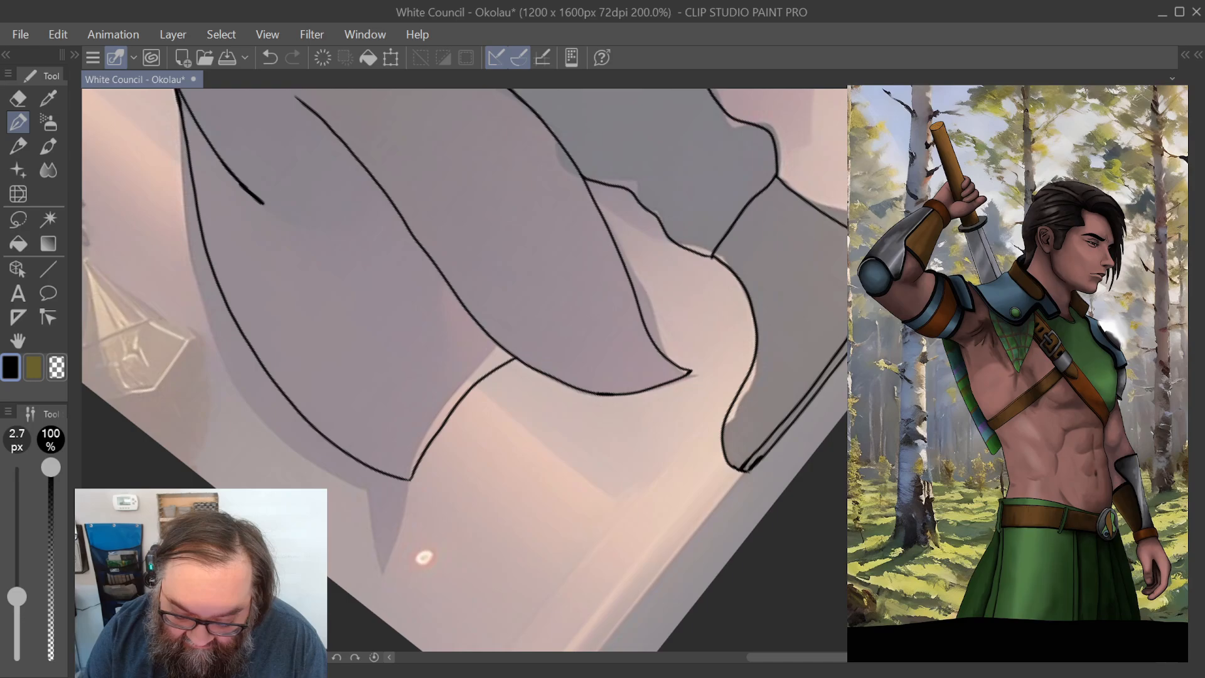
# Step: Expand the collapsed side palettes and ink the cape's back hem between the legs and in the gap beside the staff-side leg
pyautogui.scroll(-3, 465, 370)
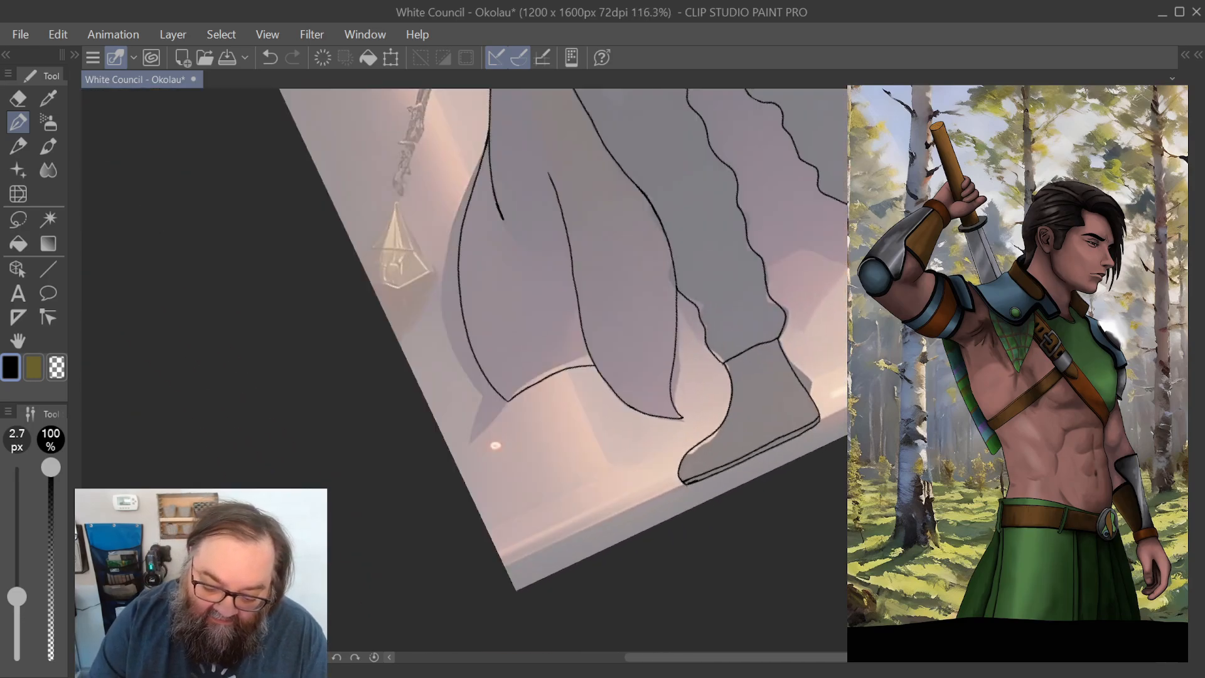
pyautogui.scroll(-3, 465, 370)
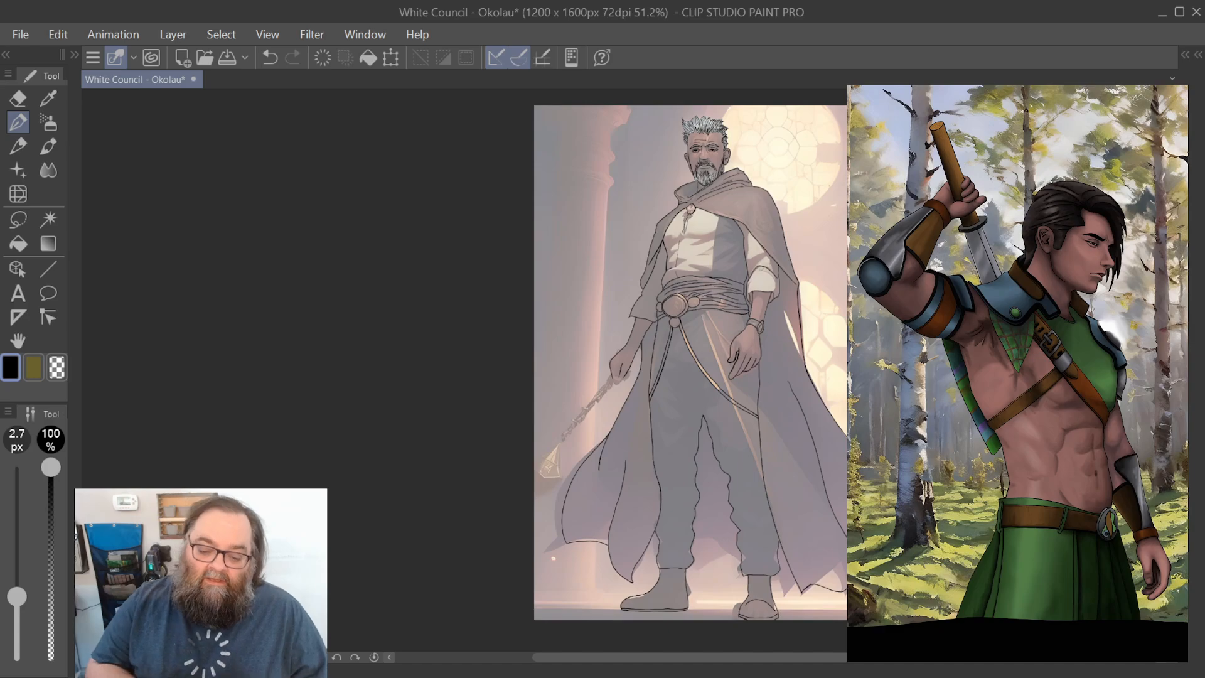
pyautogui.scroll(-1, 626, 369)
pyautogui.scroll(2, 593, 478)
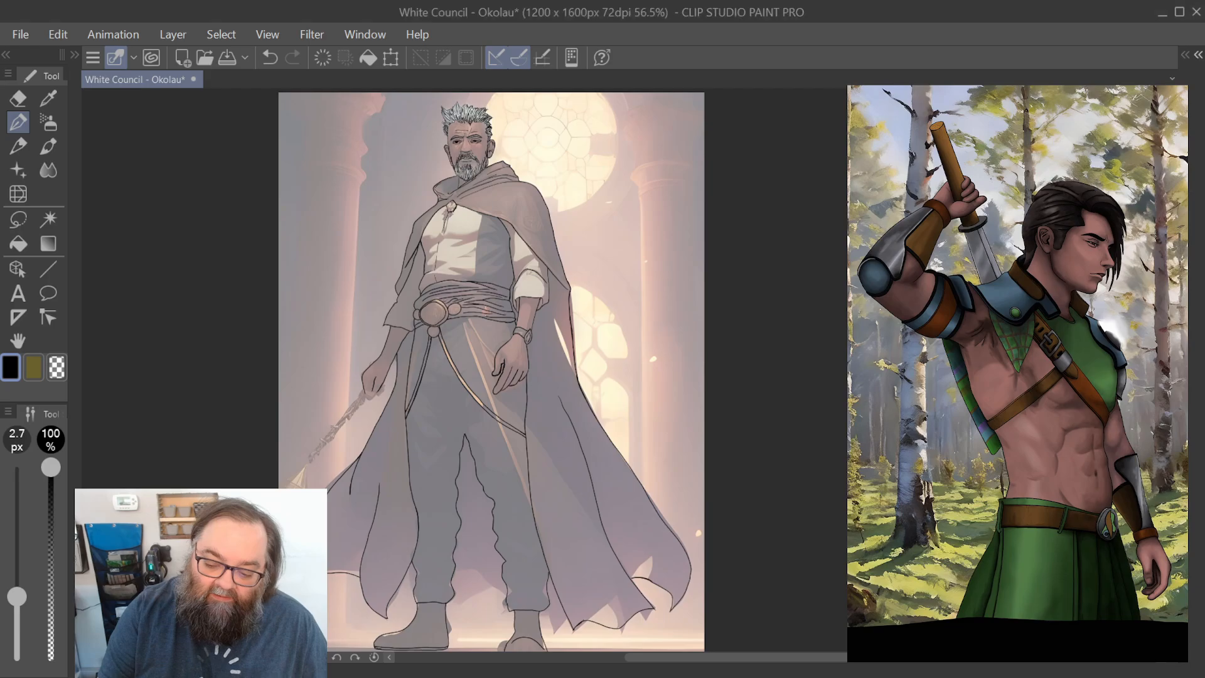
pyautogui.click(1199, 55)
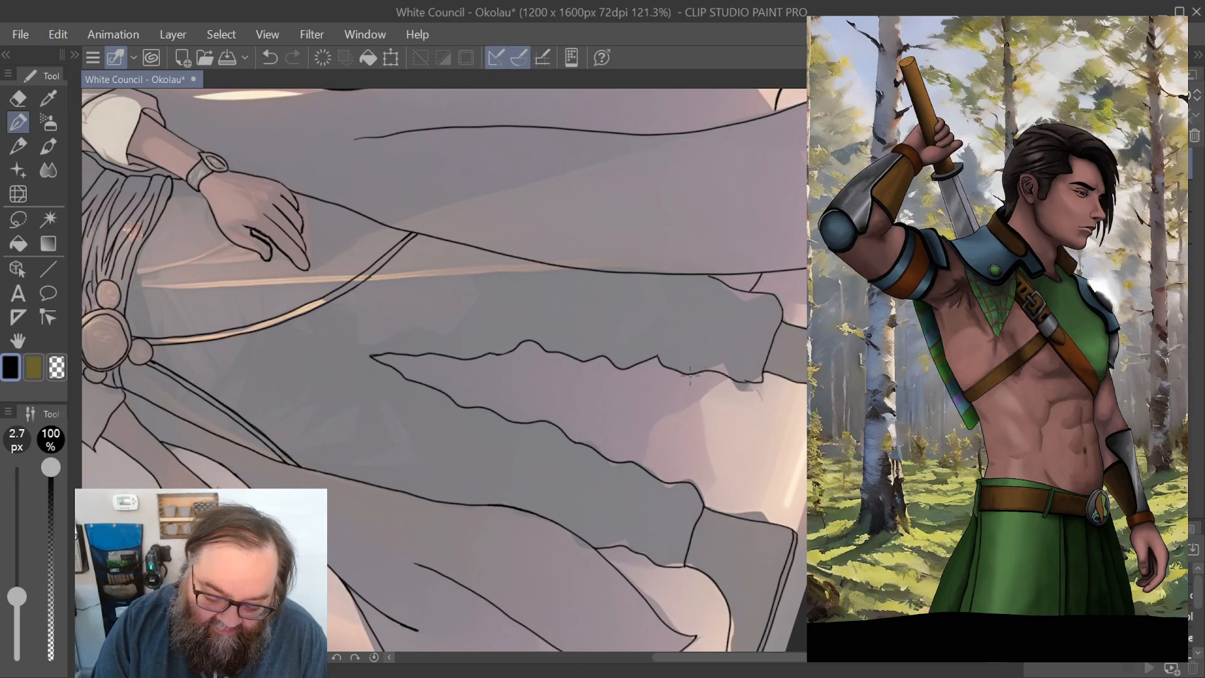
pyautogui.moveTo(691, 375)
pyautogui.mouseDown()
pyautogui.moveTo(653, 411)
pyautogui.moveTo(642, 463)
pyautogui.mouseUp()
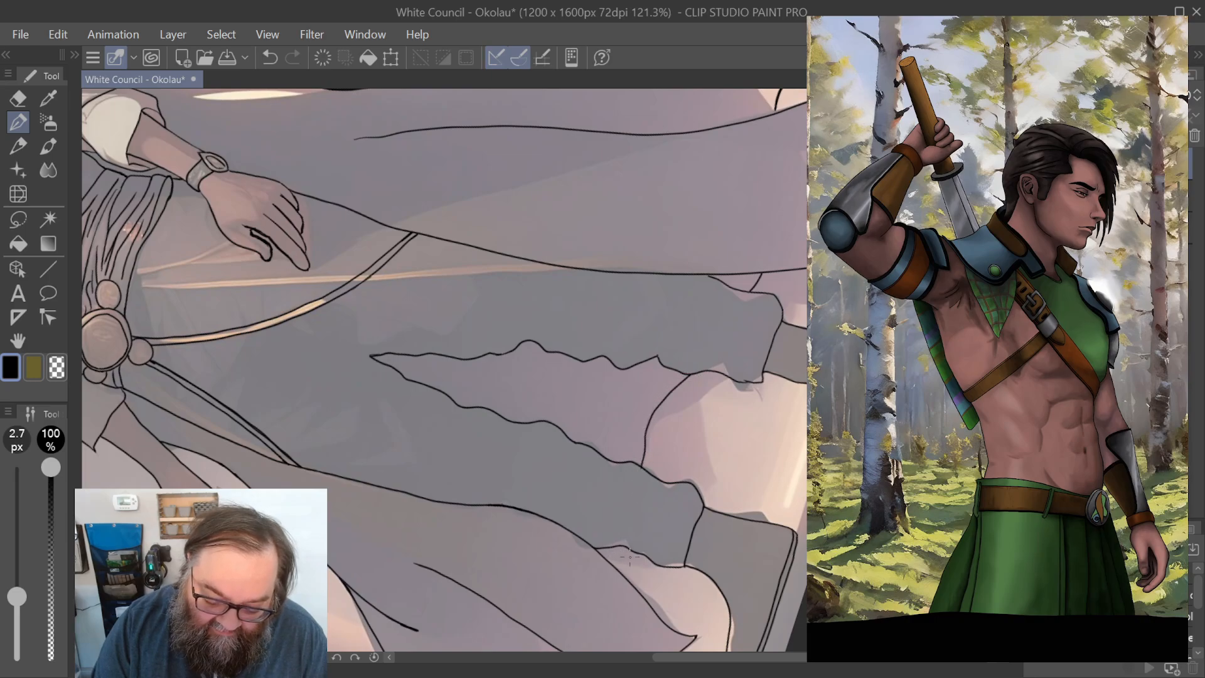
pyautogui.moveTo(629, 549); pyautogui.dragTo(629, 586)
pyautogui.scroll(5, 628, 586)
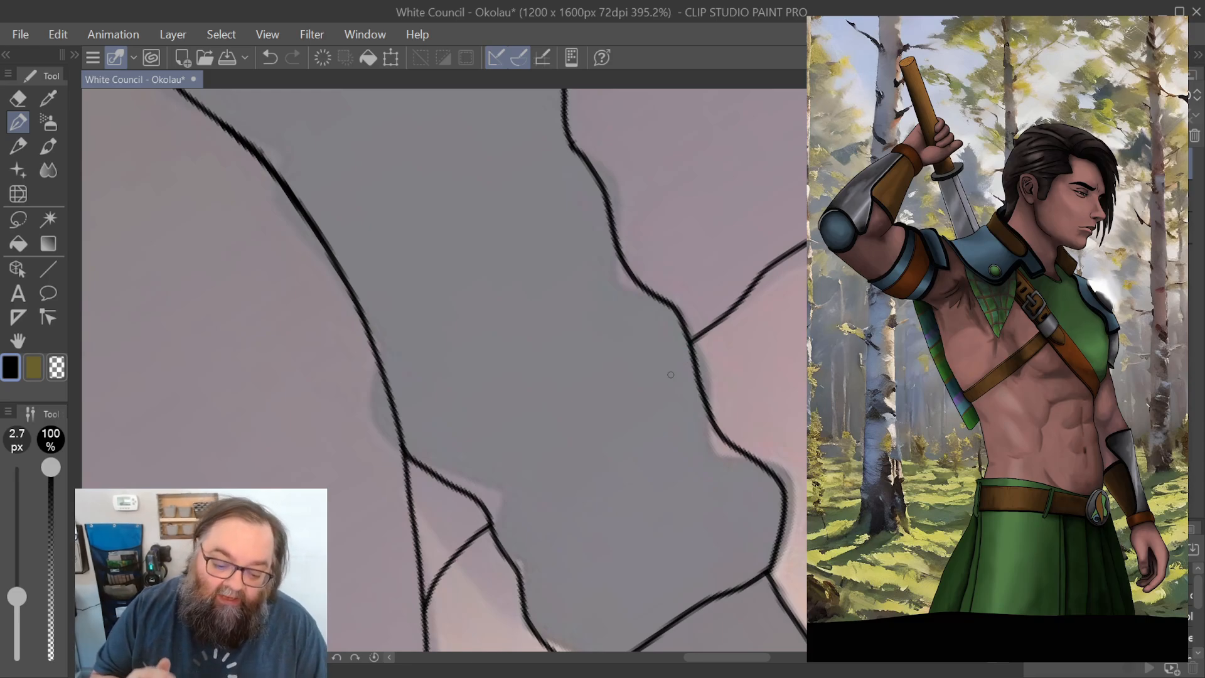
pyautogui.scroll(-6, 670, 375)
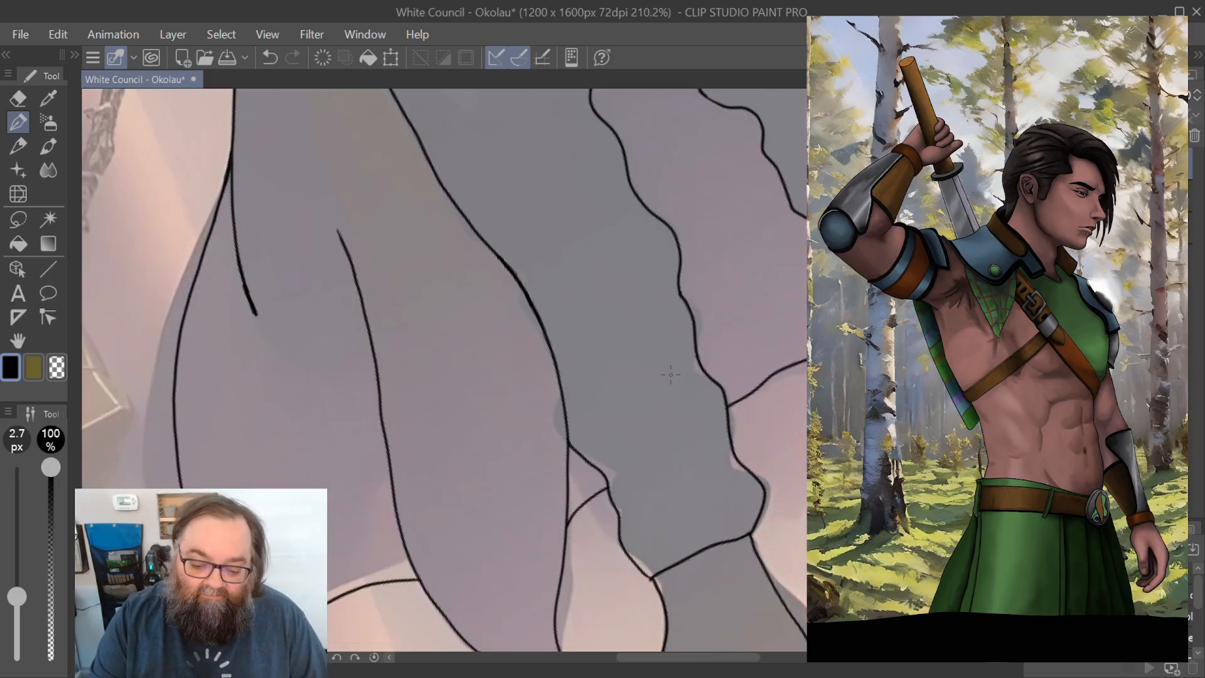
pyautogui.scroll(-4, 618, 371)
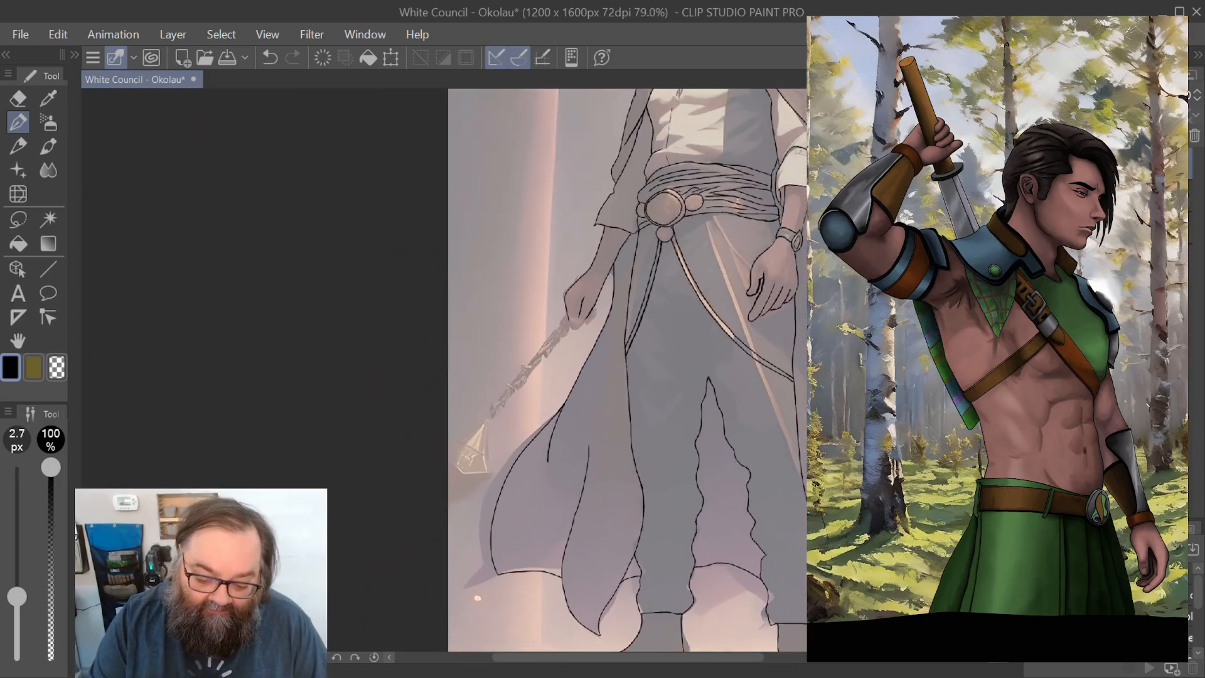
pyautogui.scroll(-1, 678, 375)
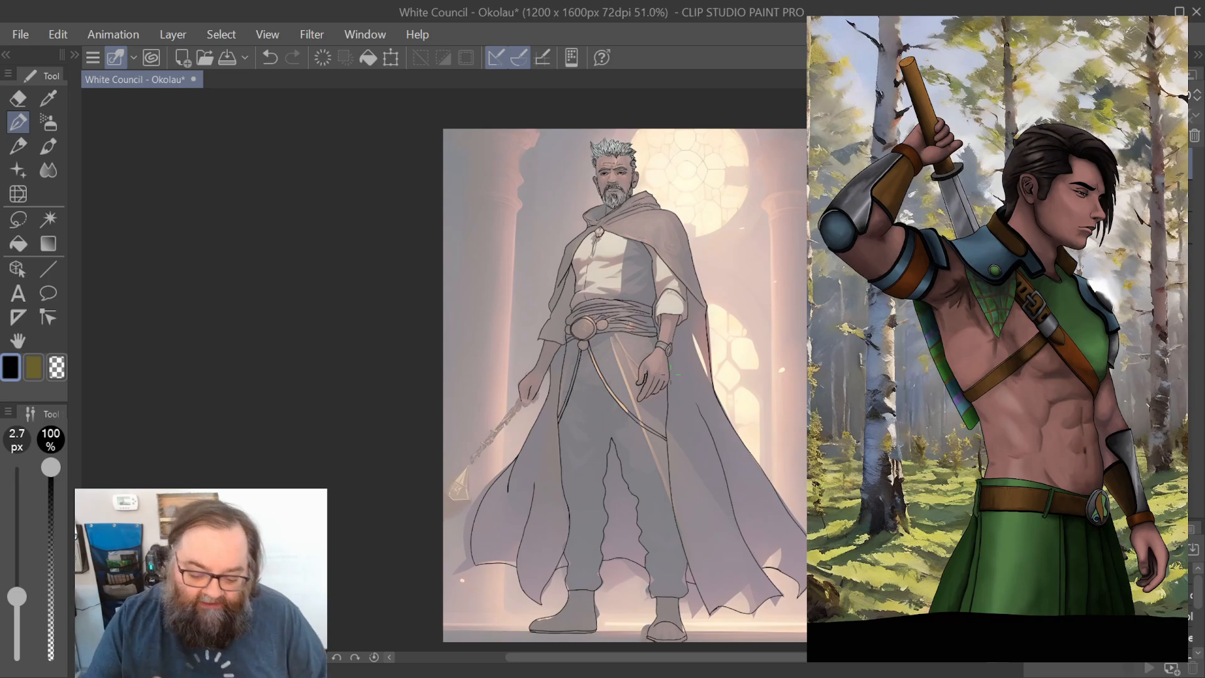
pyautogui.scroll(10, 670, 374)
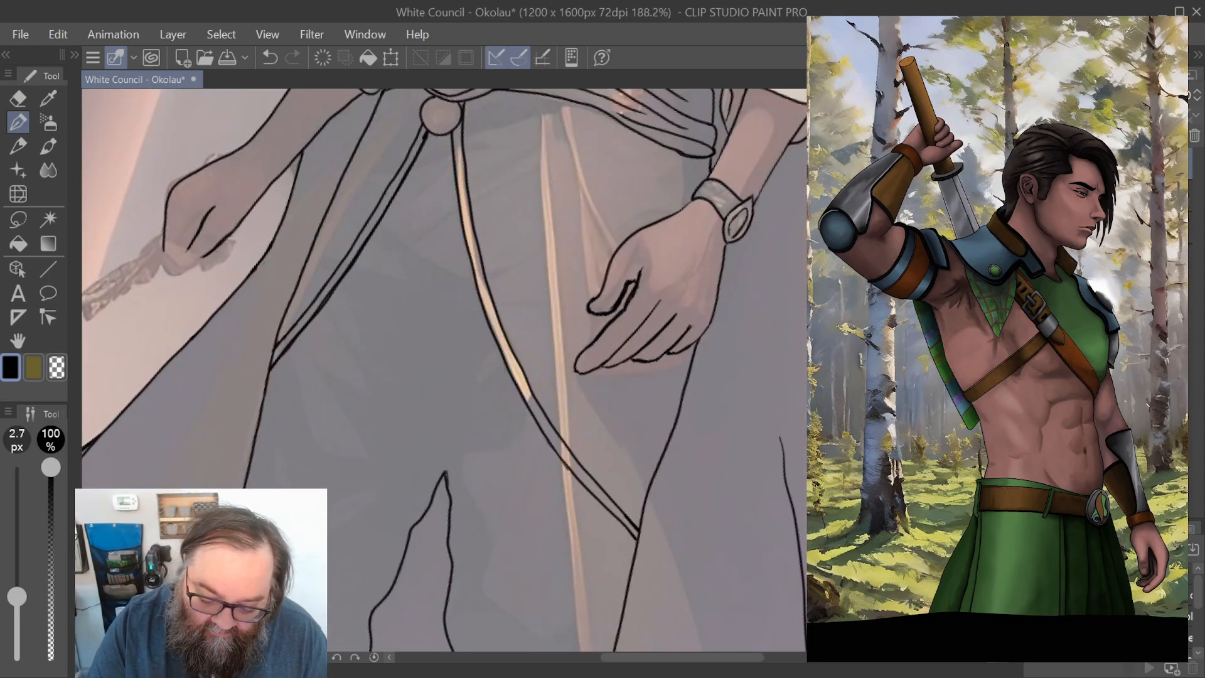
pyautogui.scroll(-3, 444, 370)
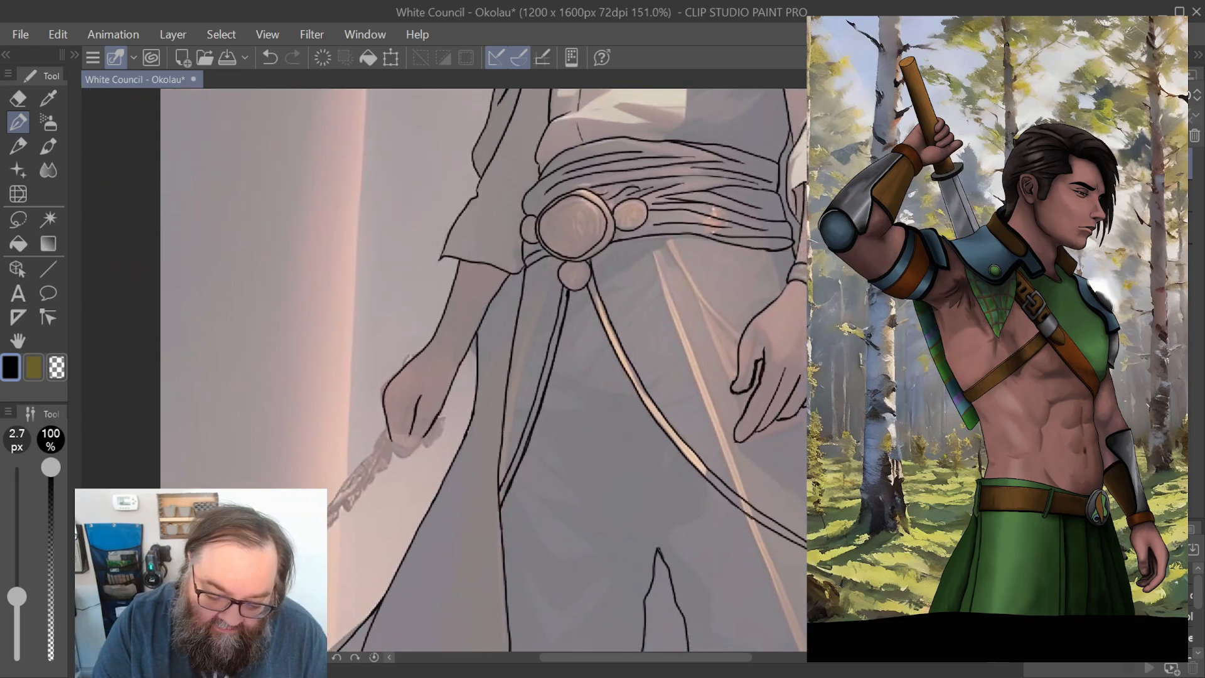
# Step: Ink the inner border line along the cape's front edge beside the rolled sleeve and up toward the chest
pyautogui.scroll(-4, 484, 370)
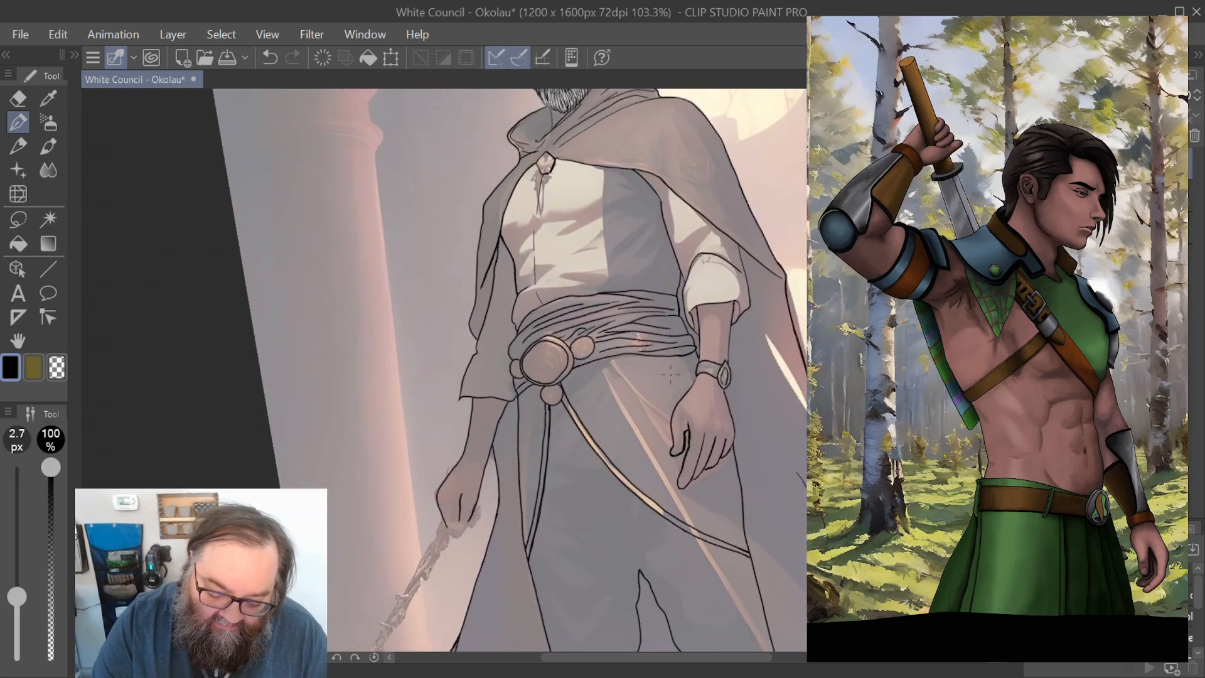
pyautogui.scroll(-3, 671, 374)
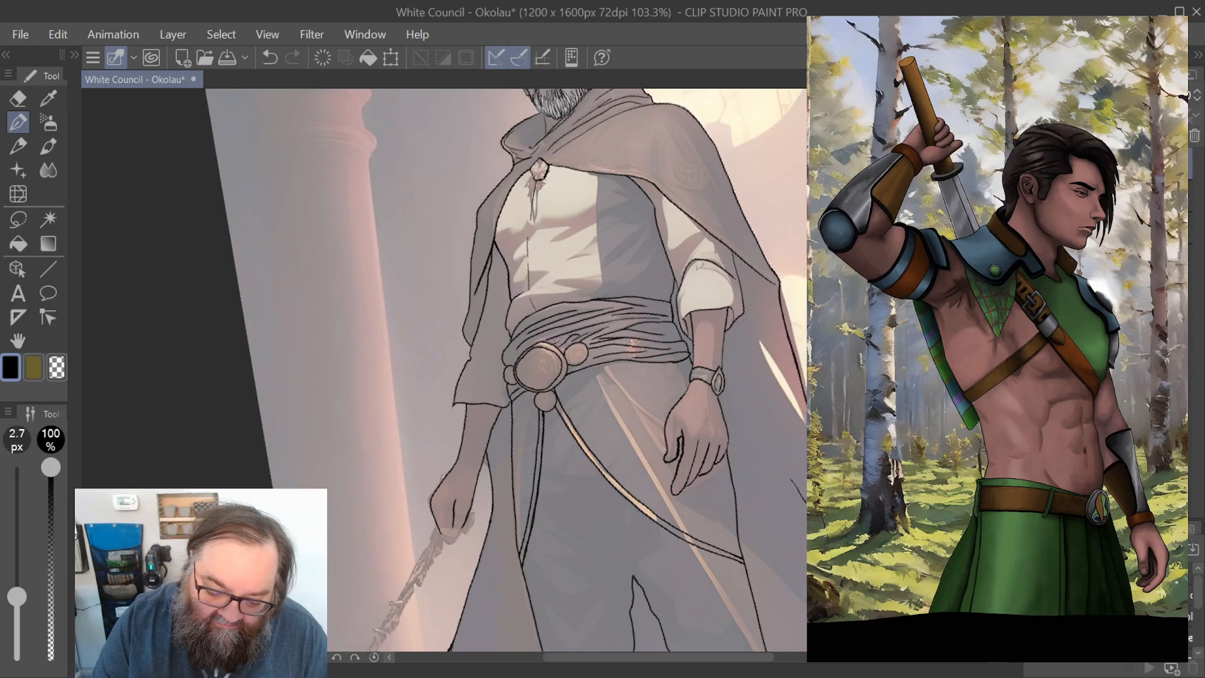
pyautogui.scroll(6, 671, 375)
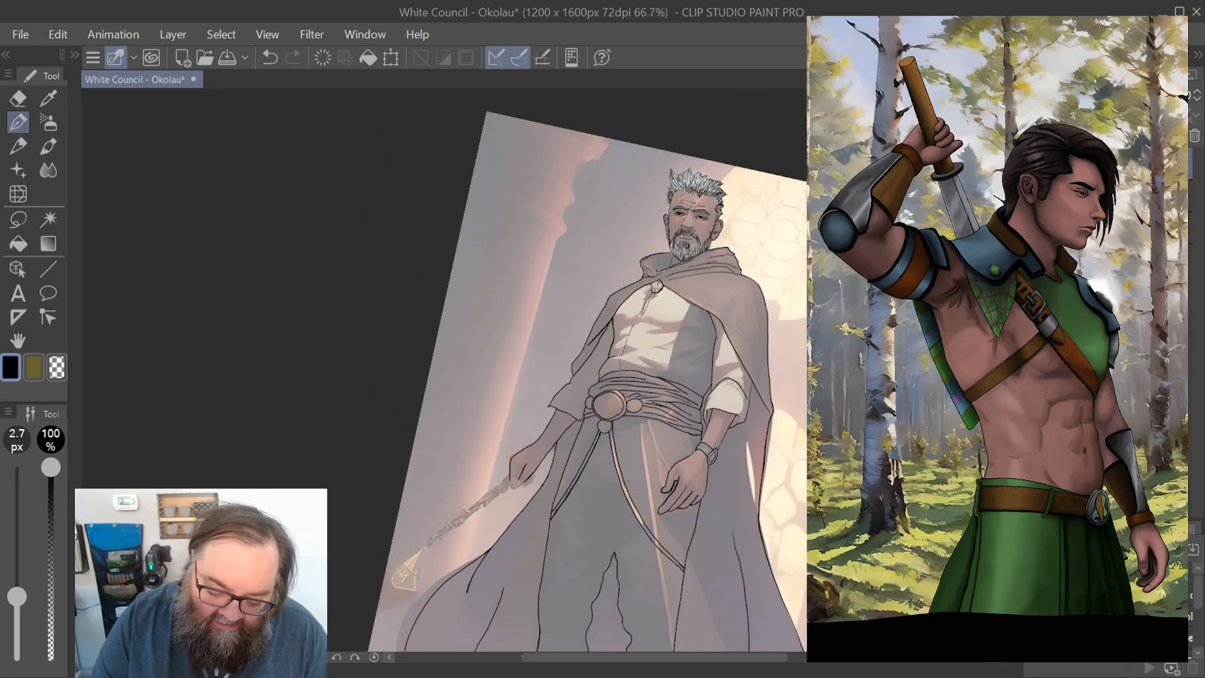
pyautogui.scroll(-1, 671, 375)
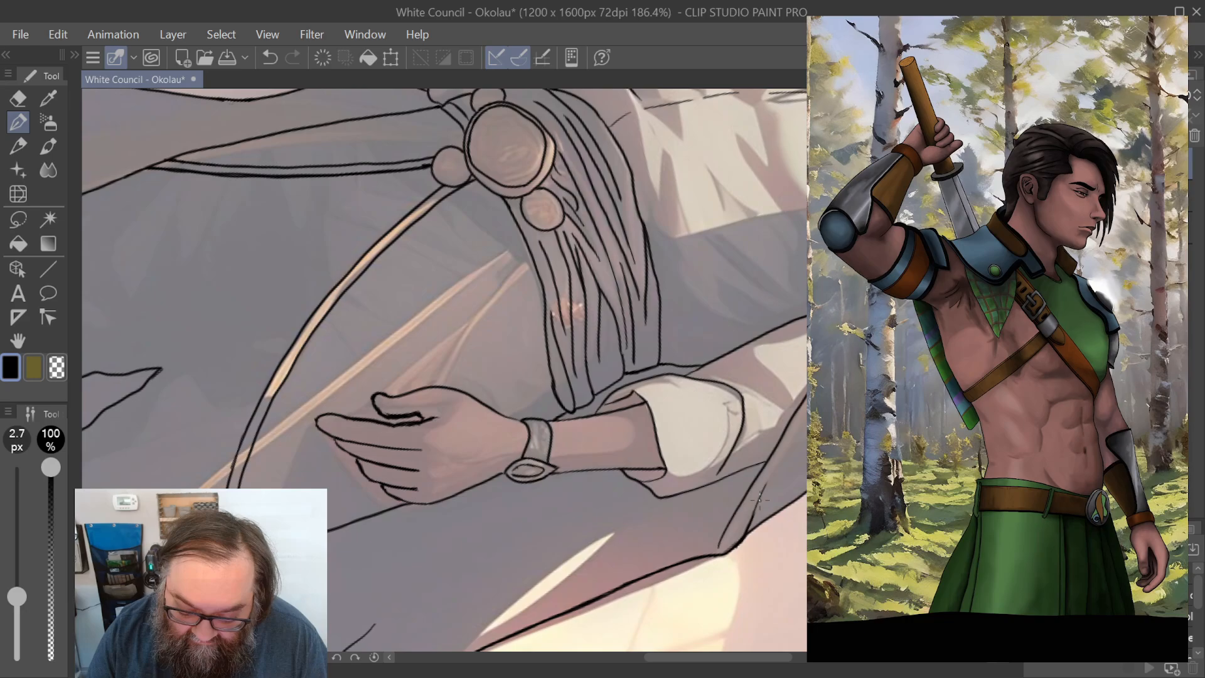
pyautogui.moveTo(767, 488); pyautogui.dragTo(806, 417)
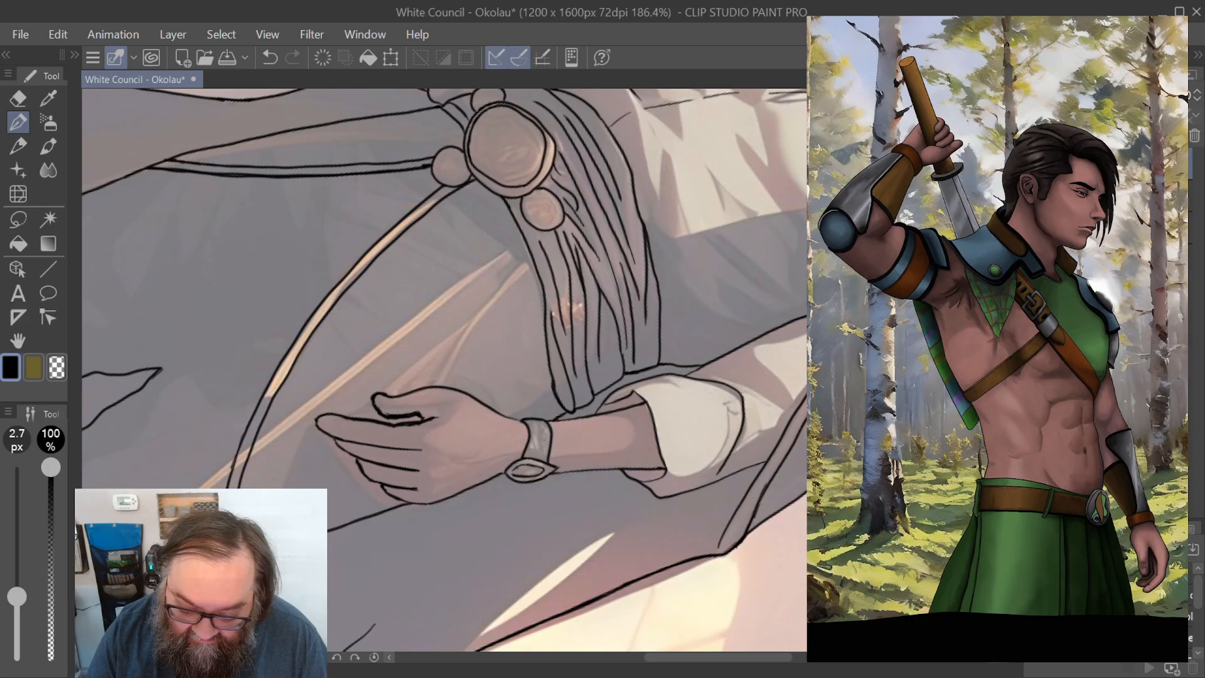
pyautogui.moveTo(445, 371); pyautogui.dragTo(297, 312)
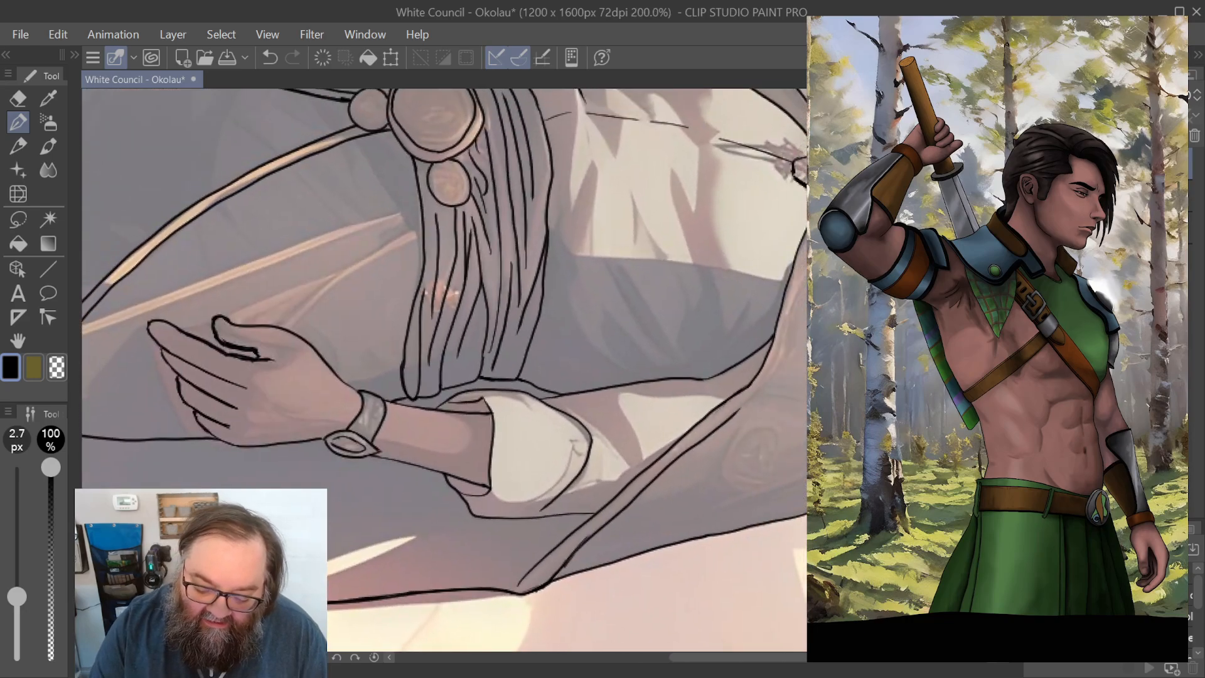
pyautogui.moveTo(734, 412)
pyautogui.mouseDown()
pyautogui.moveTo(782, 355)
pyautogui.moveTo(788, 284)
pyautogui.moveTo(768, 375)
pyautogui.moveTo(803, 324)
pyautogui.mouseUp()
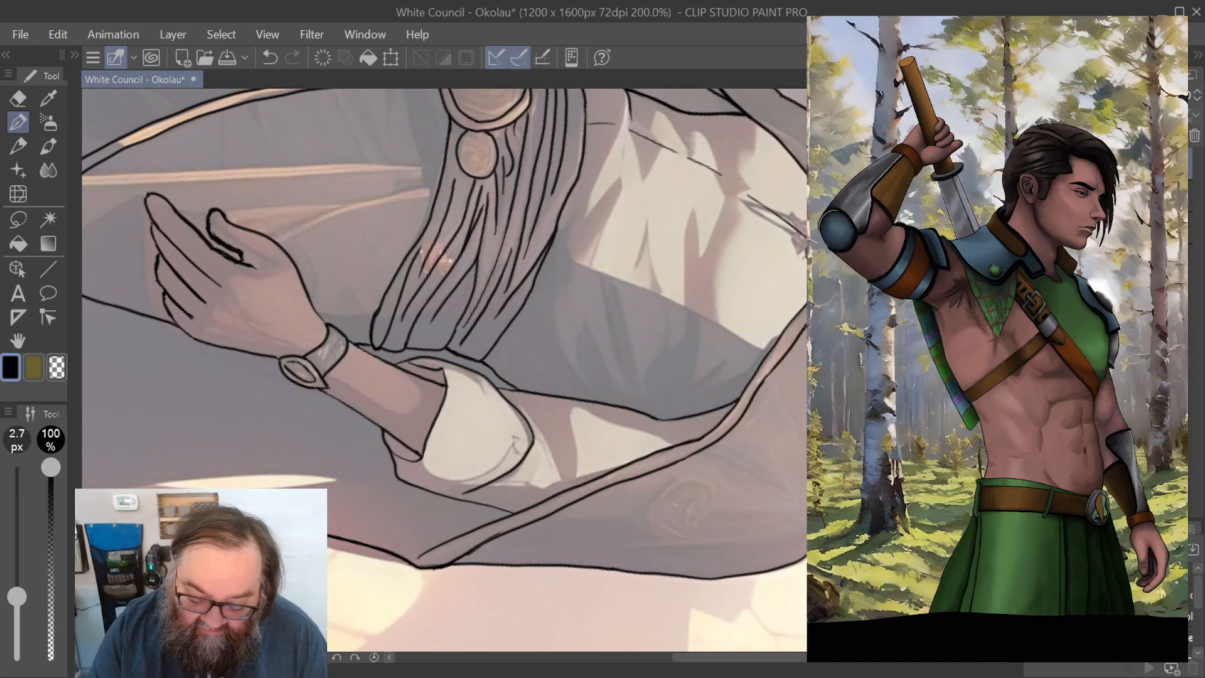
# Step: Ink the staff-side cape's inner trim line and redo the short fold strokes where its front edge meets the outer contour
pyautogui.scroll(3, 443, 370)
pyautogui.scroll(1, 444, 370)
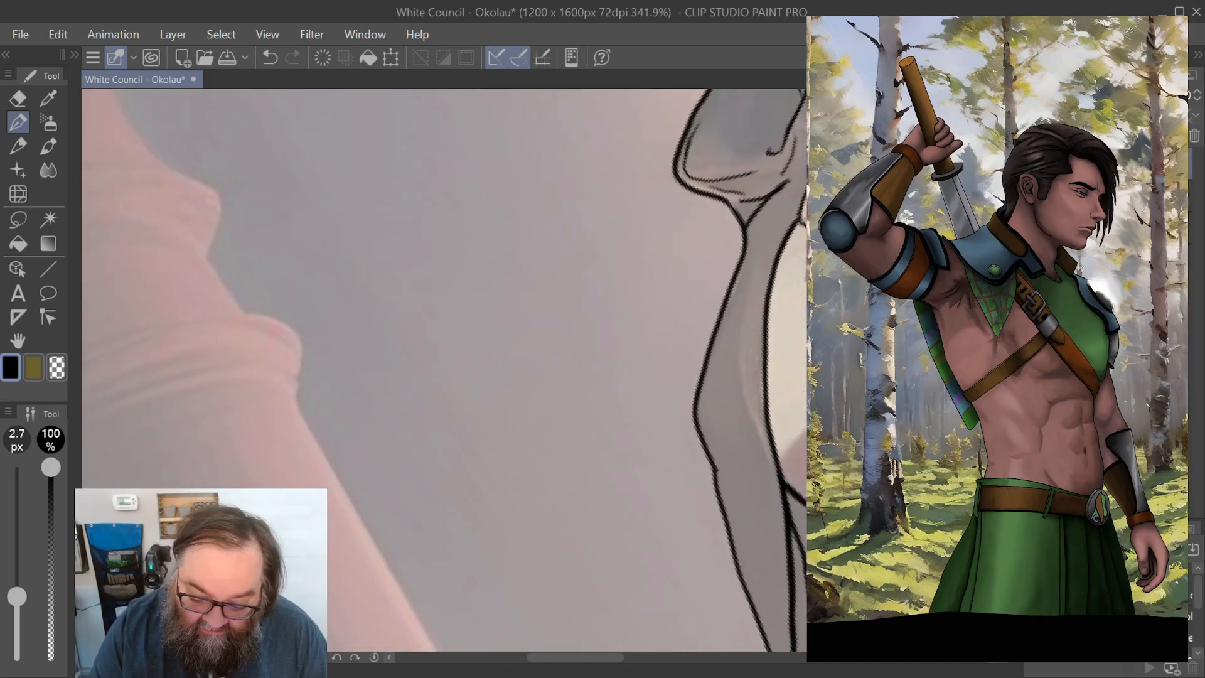
pyautogui.moveTo(803, 192)
pyautogui.mouseDown()
pyautogui.moveTo(777, 236)
pyautogui.moveTo(750, 357)
pyautogui.moveTo(773, 650)
pyautogui.mouseUp()
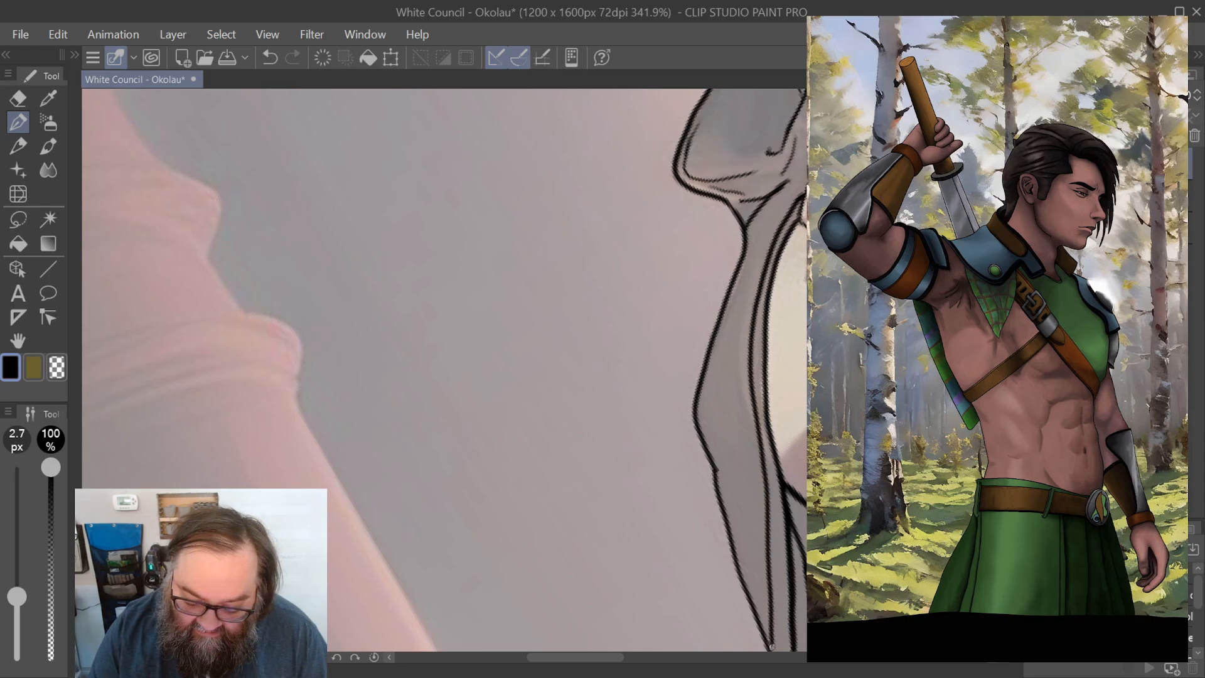
pyautogui.scroll(-3, 444, 370)
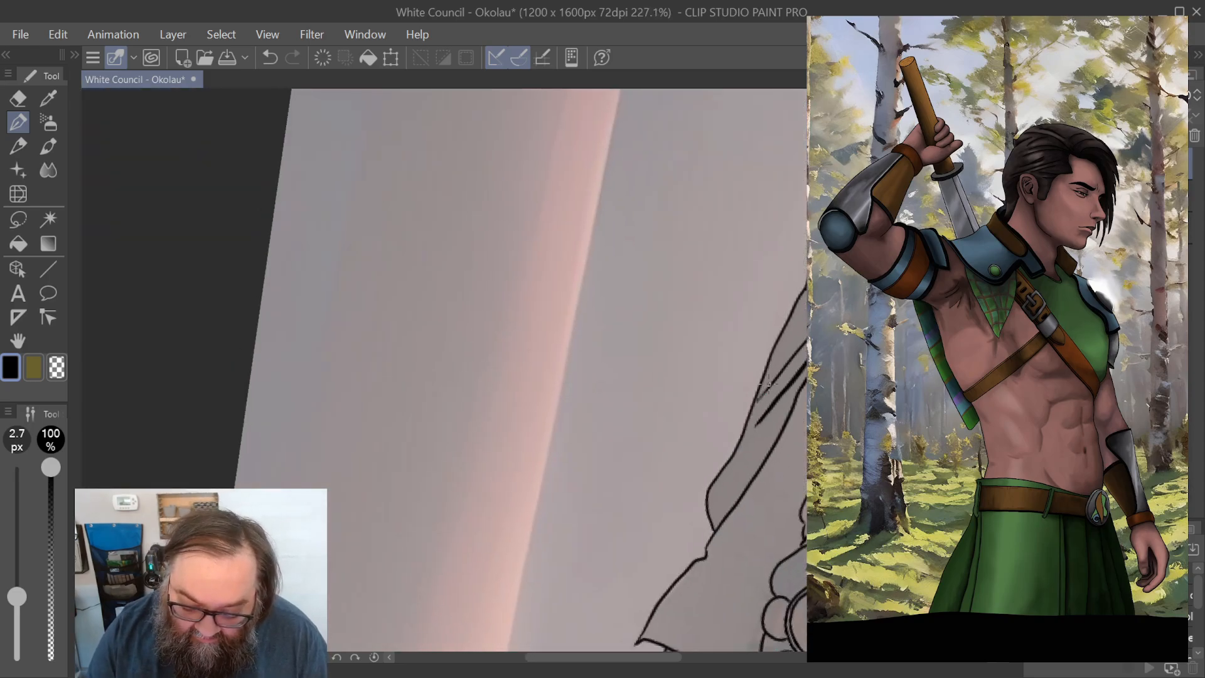
pyautogui.hotkey('ctrl', 'z')
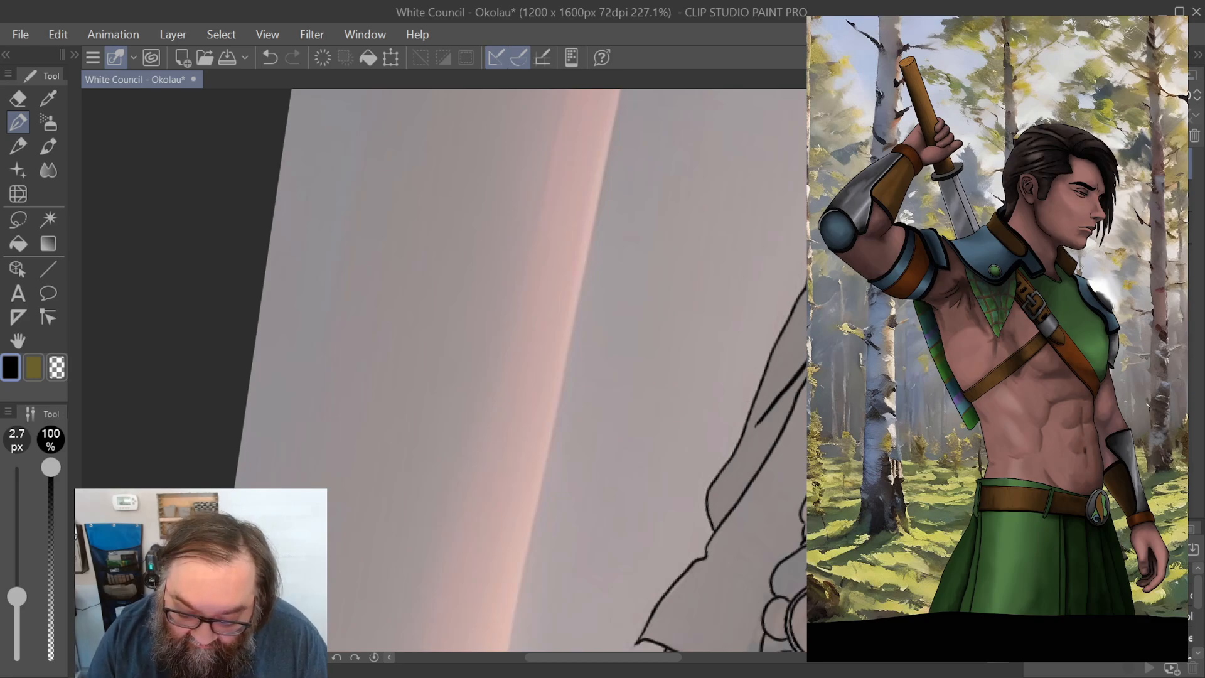
pyautogui.moveTo(806, 344); pyautogui.dragTo(747, 422)
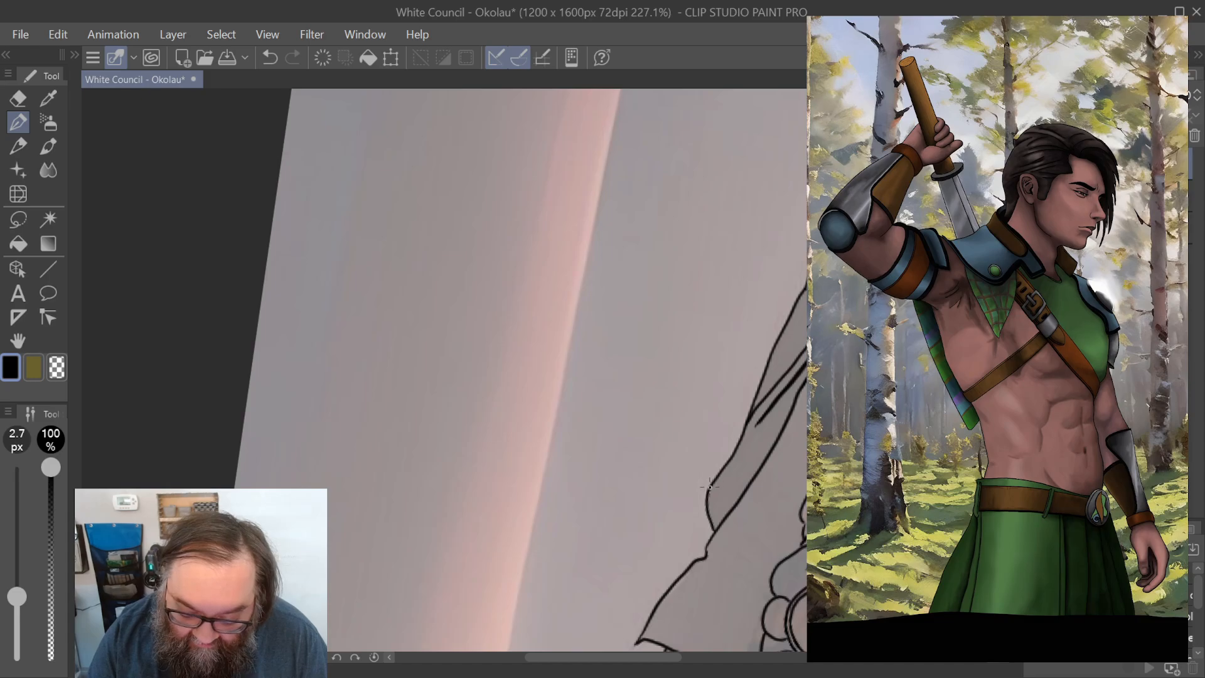
pyautogui.moveTo(709, 485); pyautogui.dragTo(806, 285)
pyautogui.hotkey('ctrl', '-')
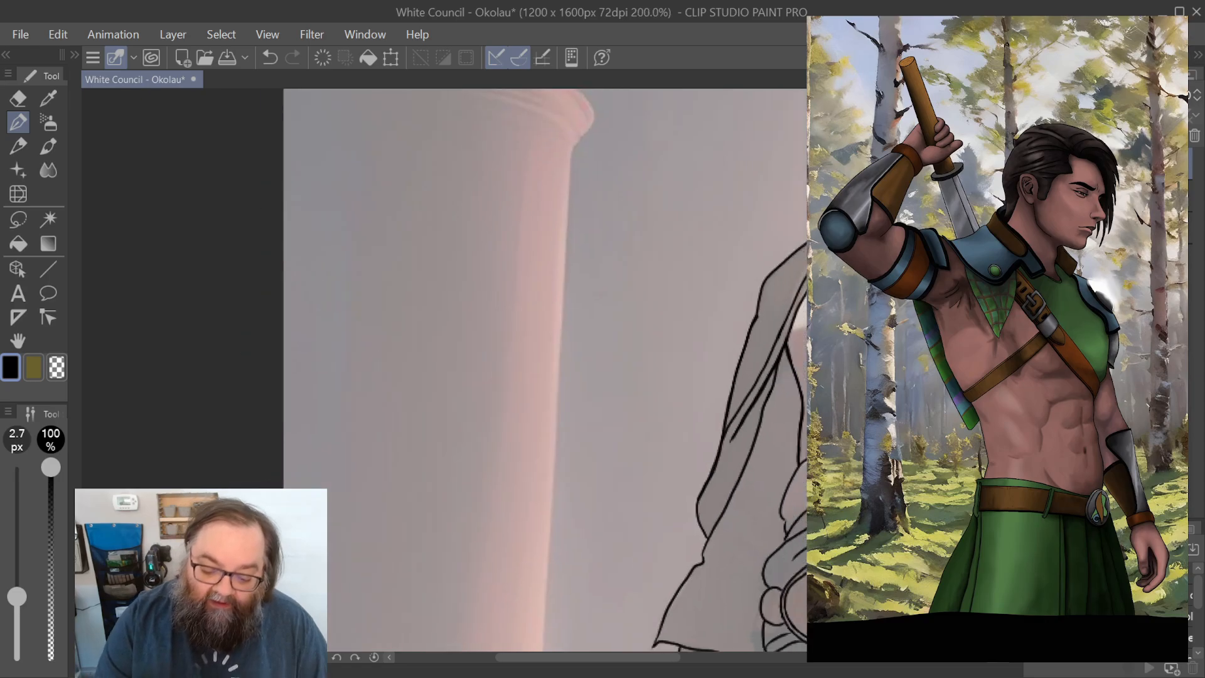
# Step: Ink the side of the neck from below the beard down into the cape's raised collar
pyautogui.scroll(-3, 803, 284)
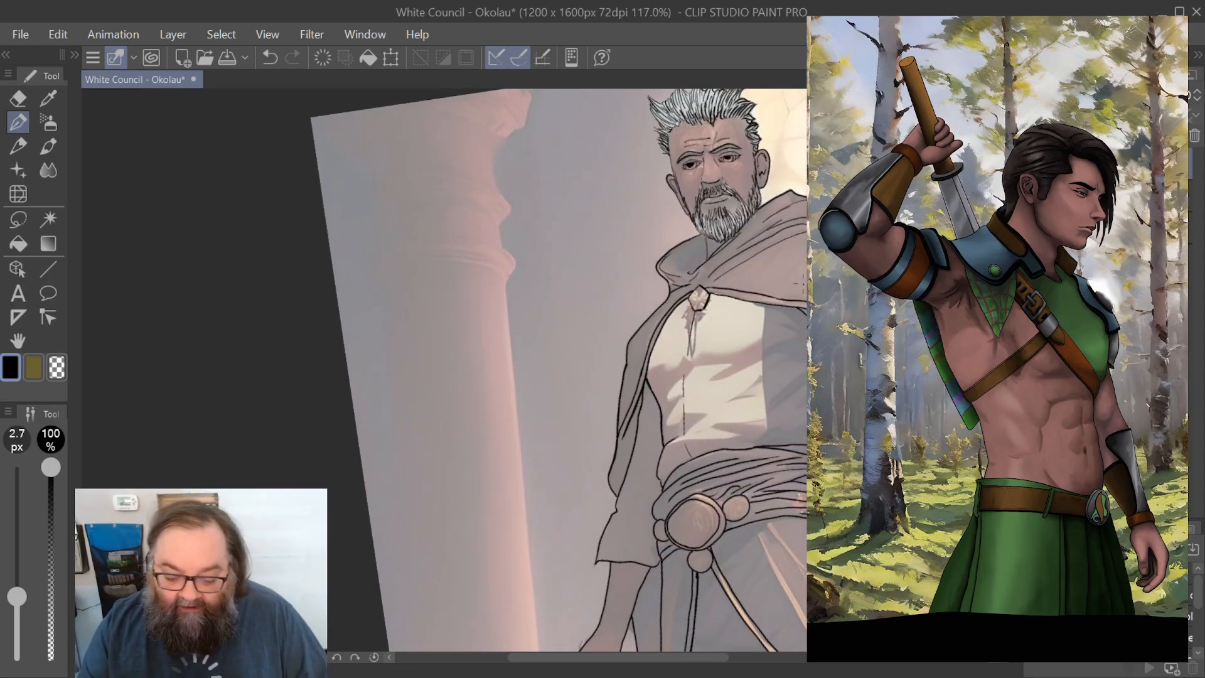
pyautogui.scroll(4, 803, 284)
pyautogui.scroll(2, 803, 284)
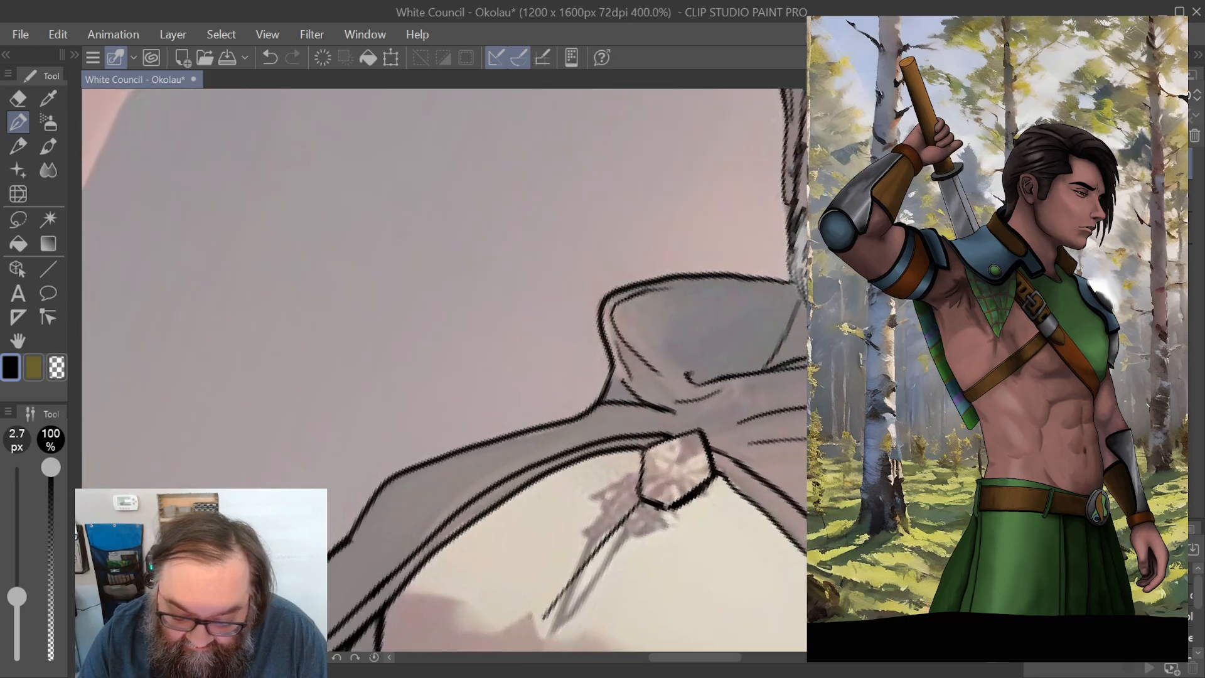
pyautogui.moveTo(762, 365); pyautogui.dragTo(799, 307)
pyautogui.moveTo(796, 253)
pyautogui.mouseDown()
pyautogui.moveTo(804, 302)
pyautogui.moveTo(790, 271)
pyautogui.moveTo(795, 291)
pyautogui.mouseUp()
pyautogui.moveTo(789, 230); pyautogui.dragTo(799, 266)
pyautogui.scroll(-3, 799, 265)
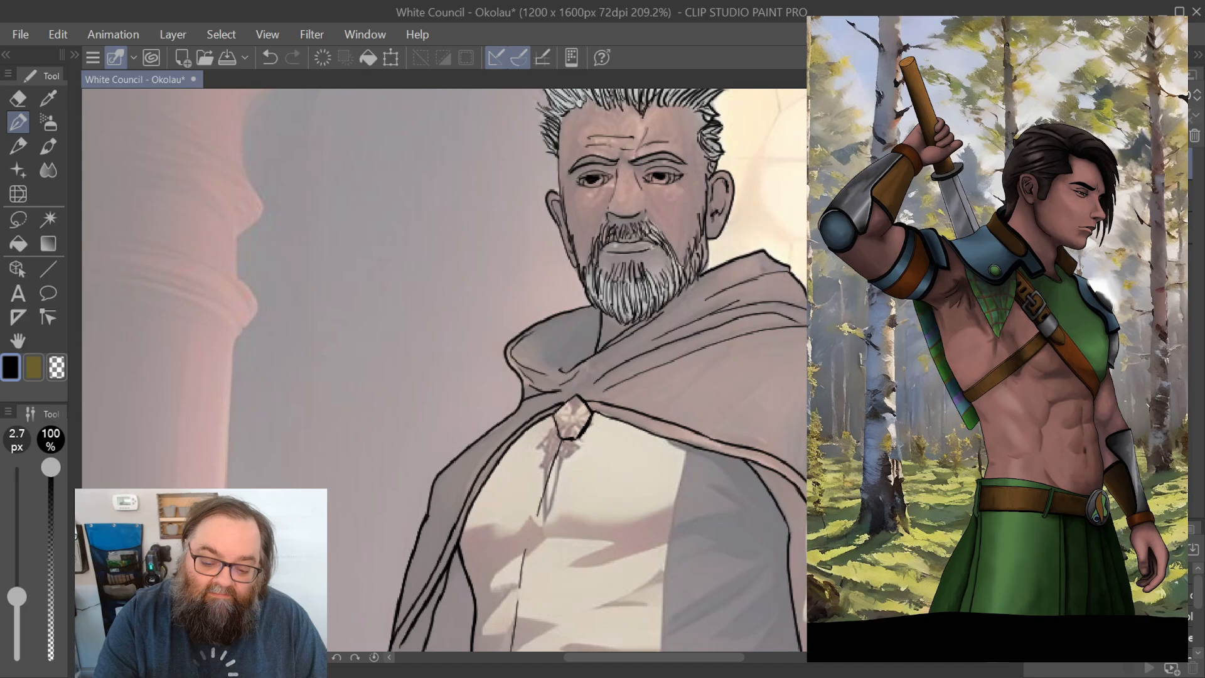
# Step: Review the inked figure at full and close view, checking the cape, sash, trousers and boots for missing lines
pyautogui.scroll(-2, 801, 395)
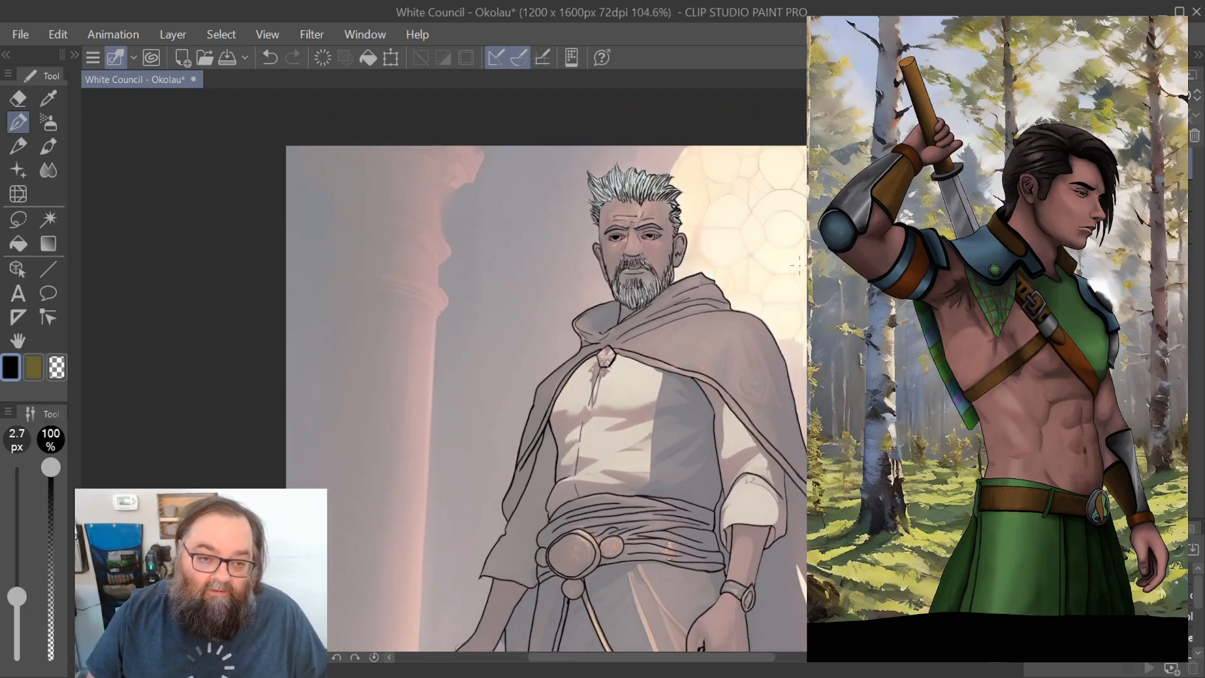
pyautogui.scroll(-3, 795, 265)
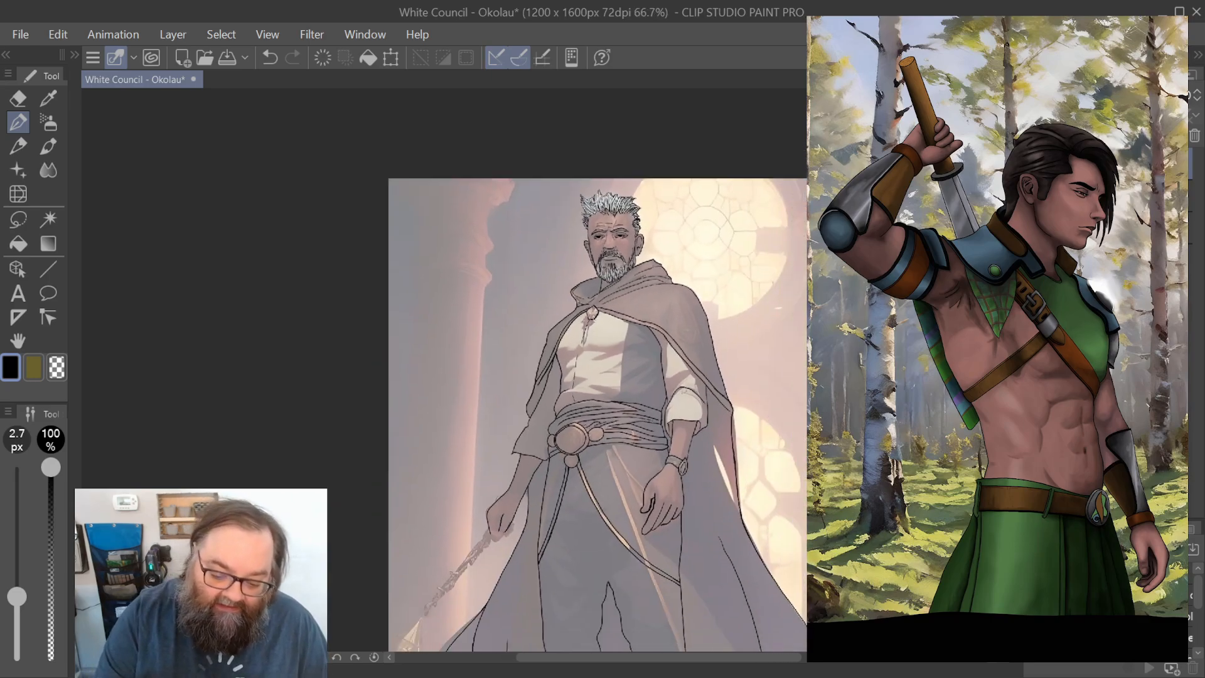
pyautogui.scroll(1, 624, 370)
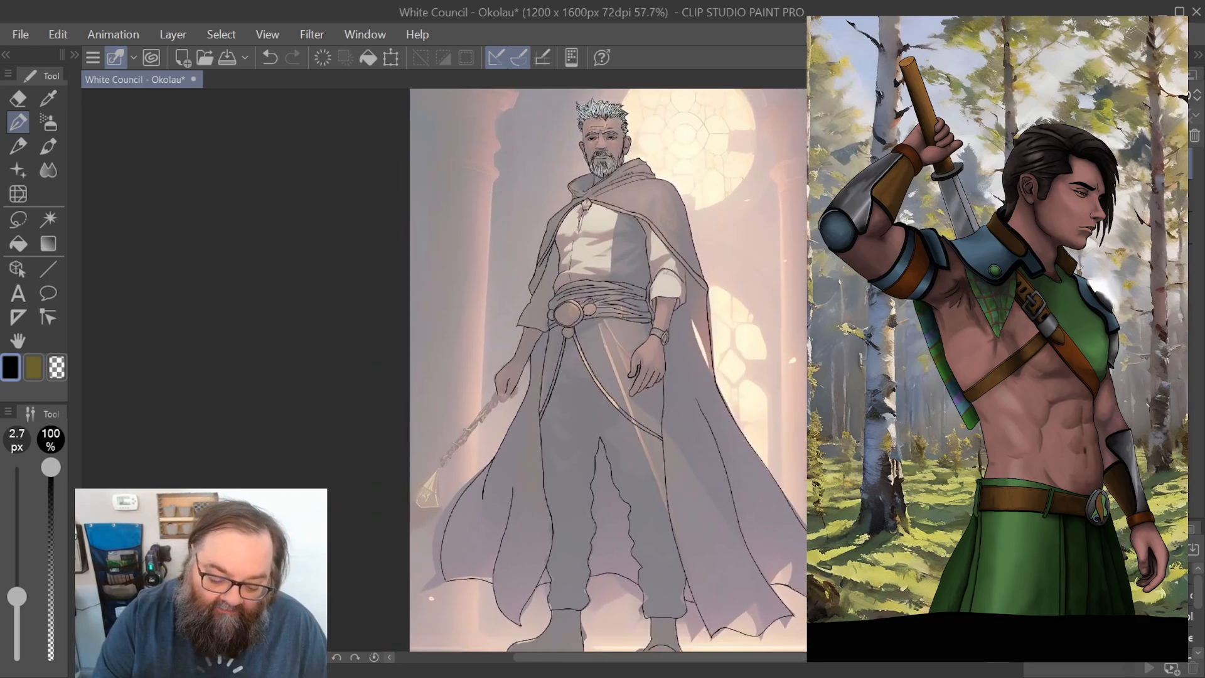
pyautogui.scroll(-1, 623, 370)
pyautogui.scroll(1, 623, 370)
pyautogui.scroll(-1, 623, 370)
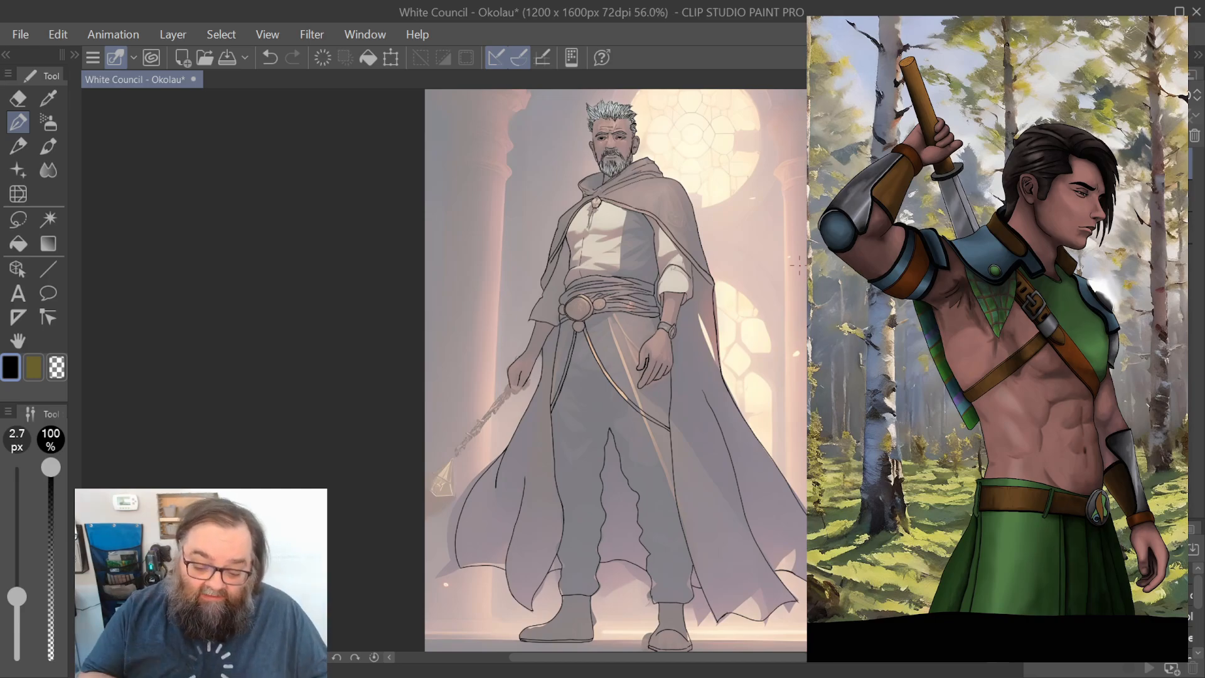
pyautogui.scroll(5, 668, 320)
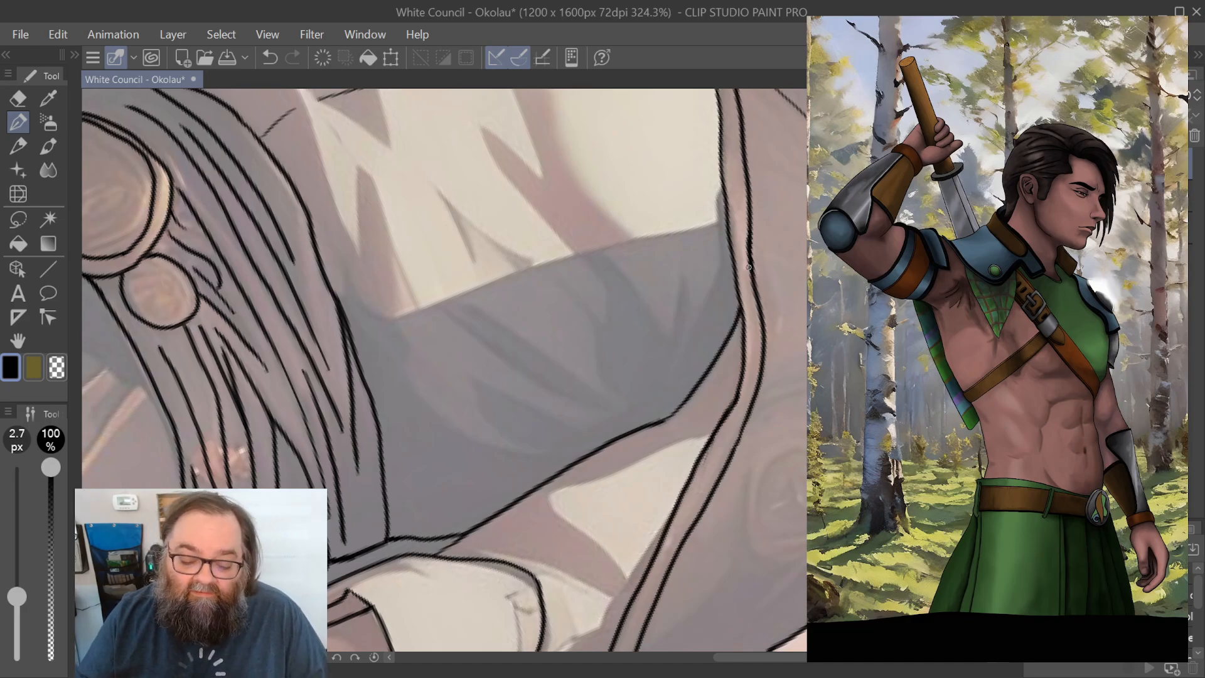
pyautogui.scroll(-4, 748, 267)
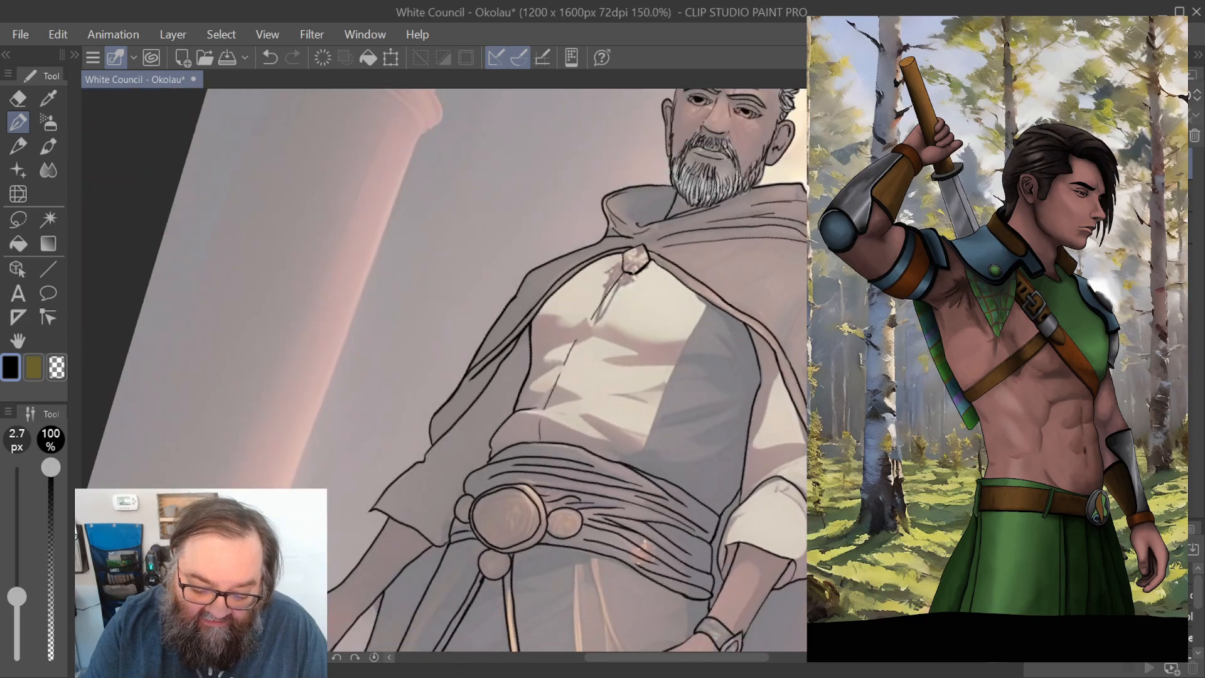
pyautogui.scroll(-2, 749, 268)
pyautogui.scroll(-2, 748, 268)
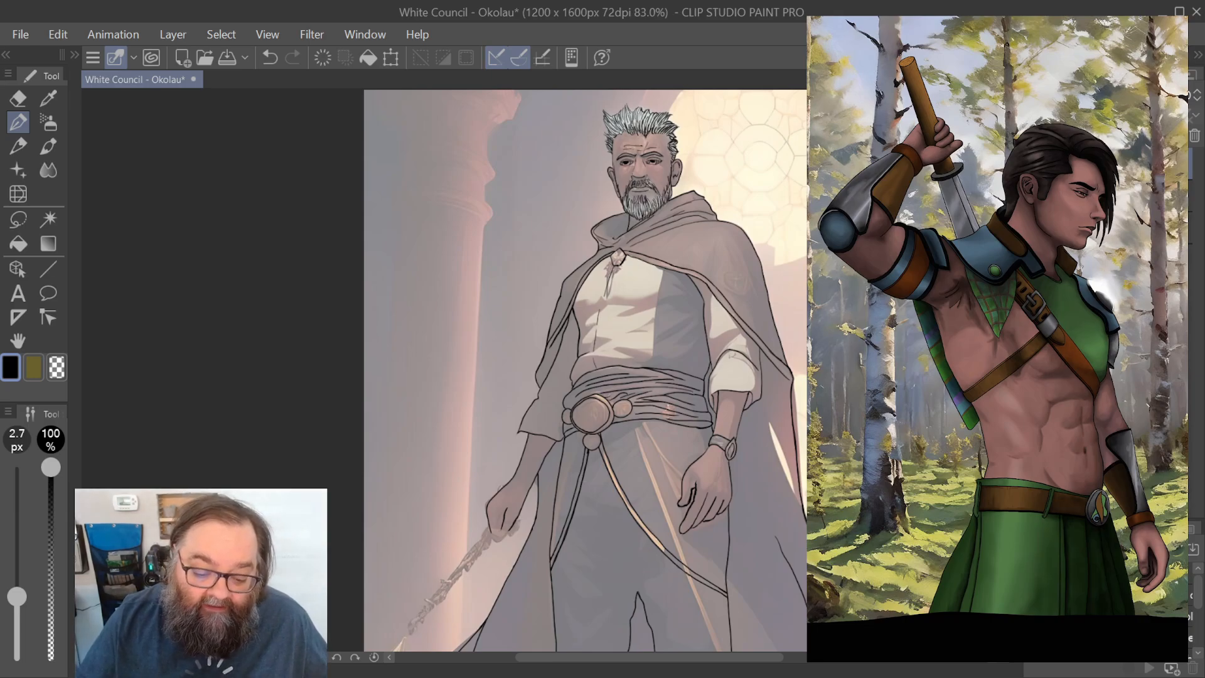
pyautogui.scroll(-3, 585, 370)
pyautogui.scroll(1, 585, 371)
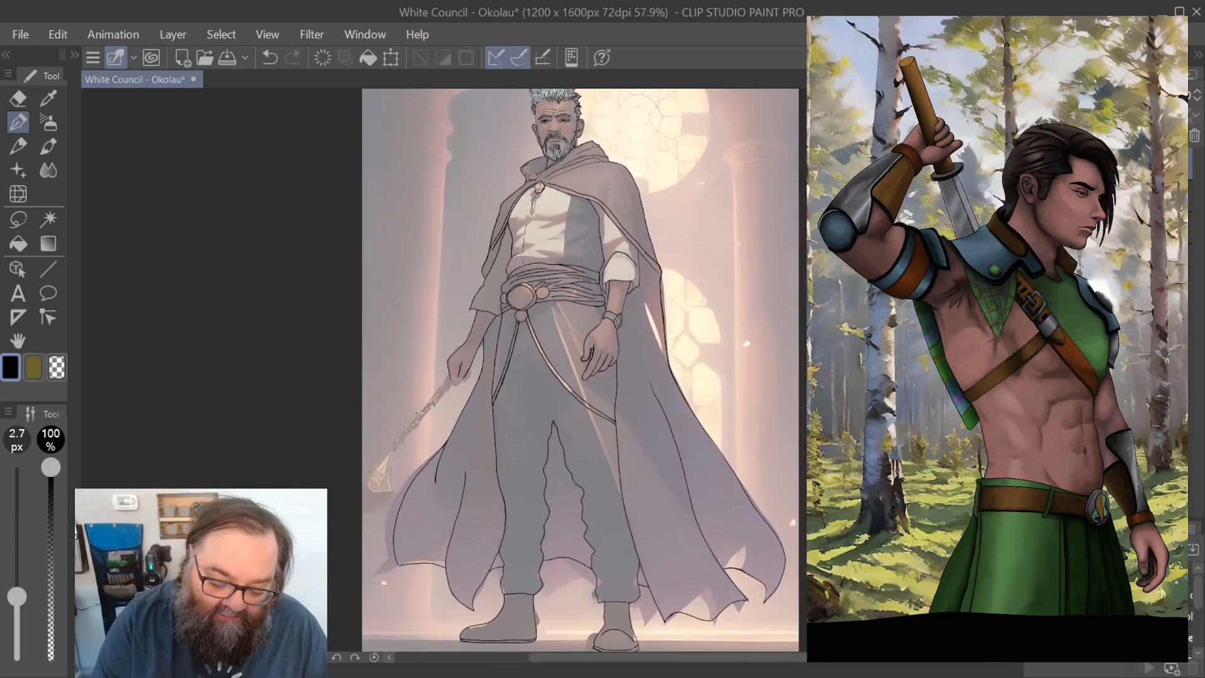
# Step: Save the inked drawing of the caped character
pyautogui.scroll(-1, 577, 371)
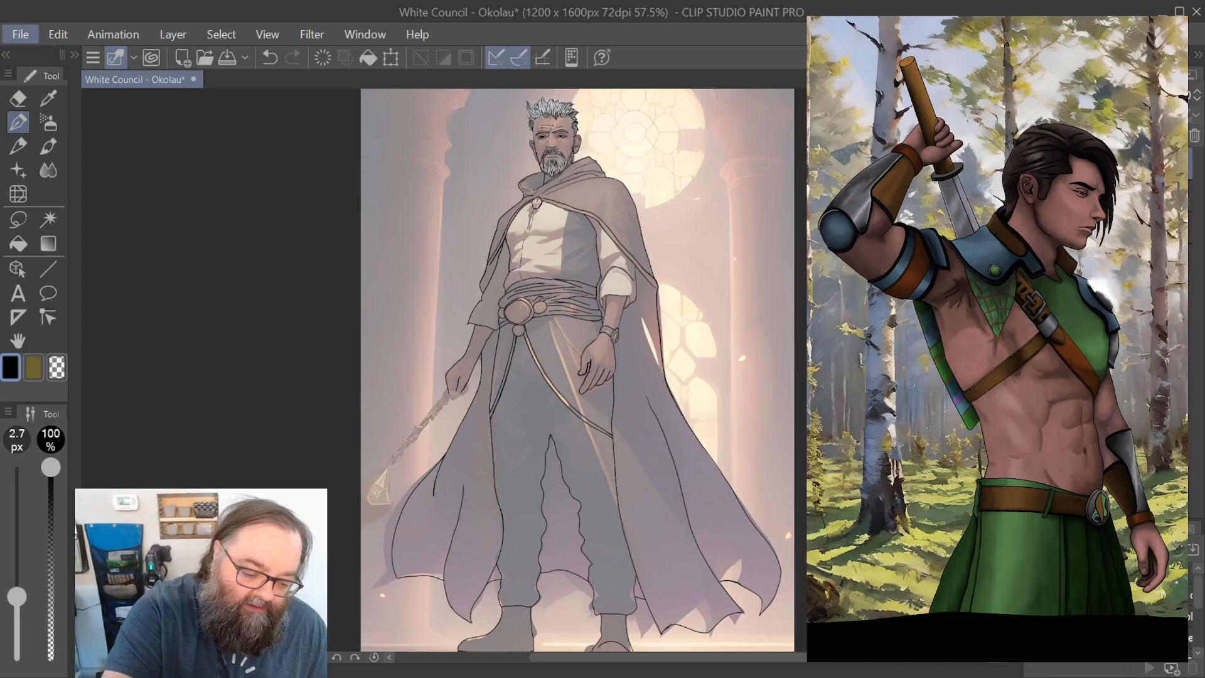
pyautogui.hotkey('ctrl', 's')
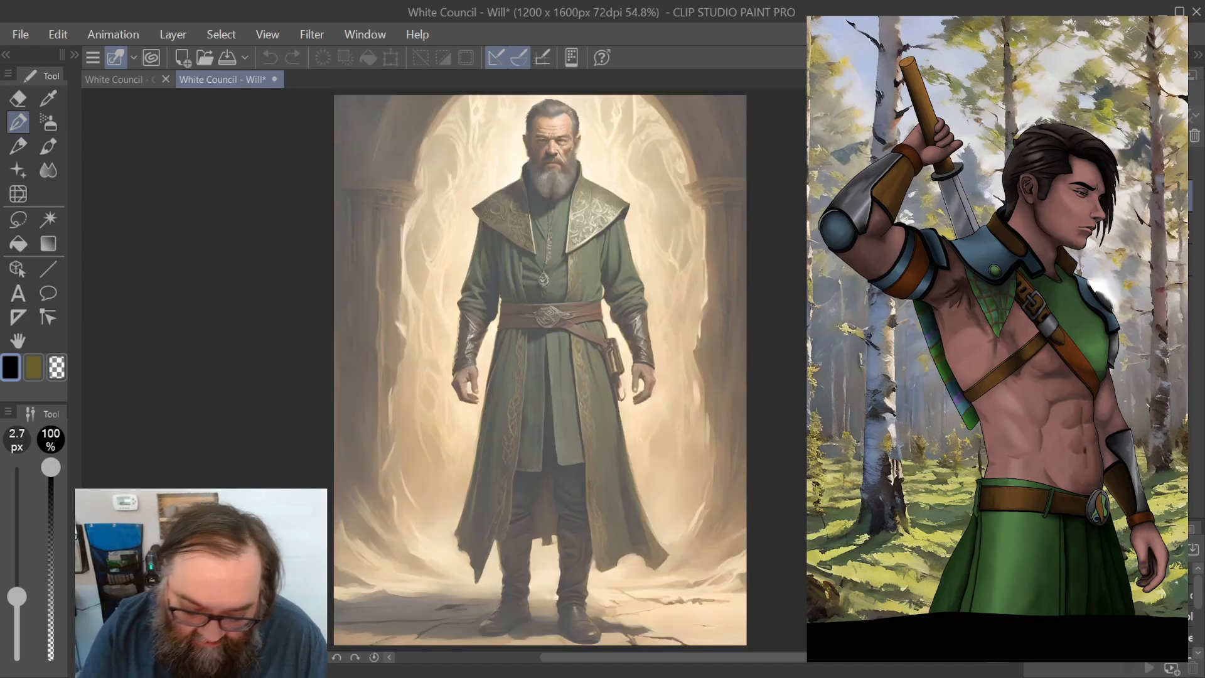
# Step: Examine the green-robed character reference up close, including the patterned collar, pendant, belt buckle and bracers
pyautogui.scroll(6, 524, 274)
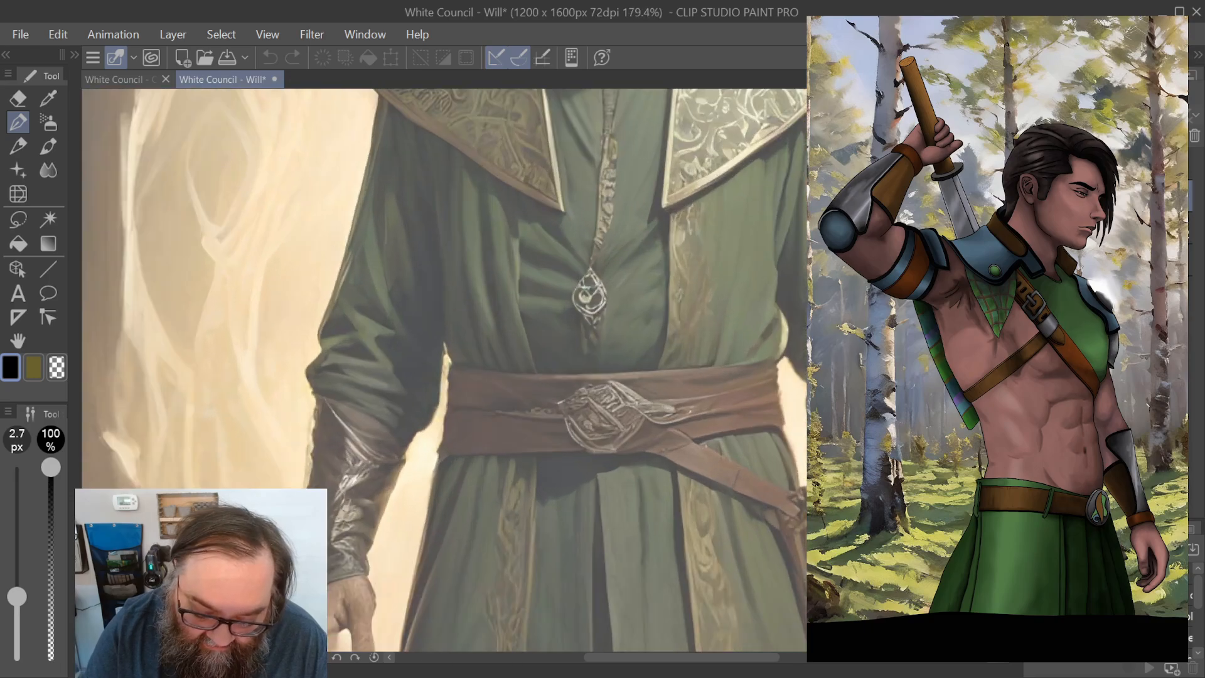
pyautogui.scroll(3, 466, 231)
pyautogui.scroll(-1, 466, 231)
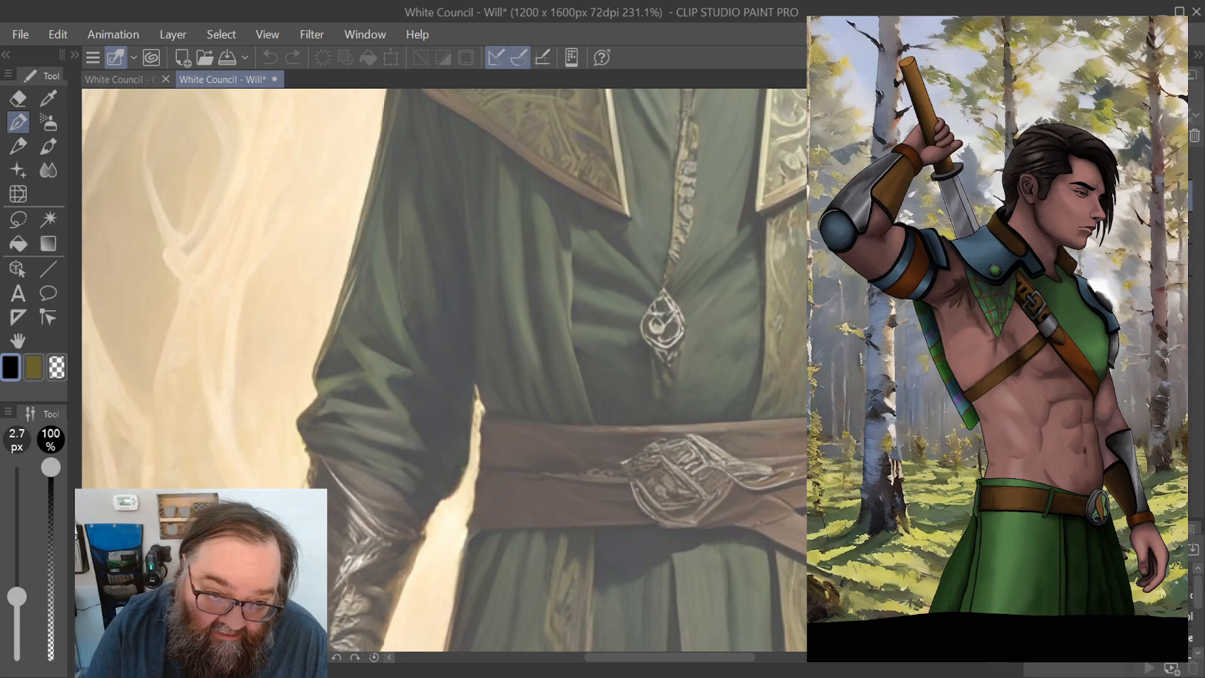
pyautogui.scroll(-3, 443, 356)
pyautogui.scroll(2, 444, 355)
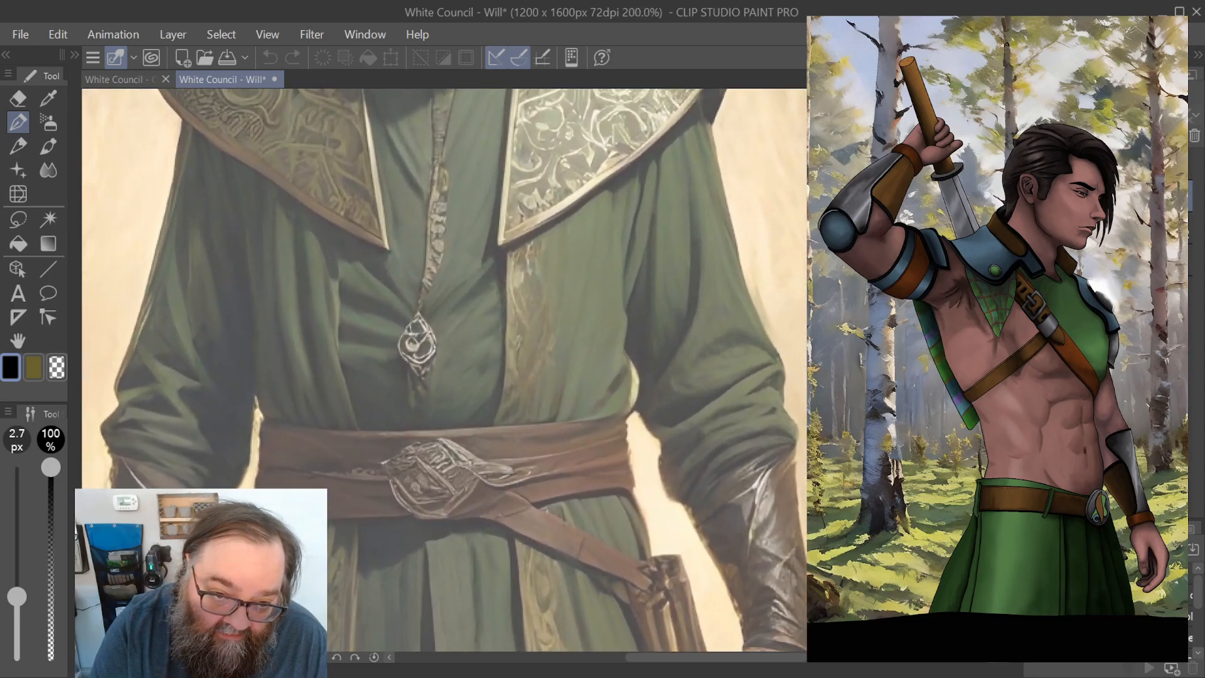
pyautogui.scroll(1, 445, 369)
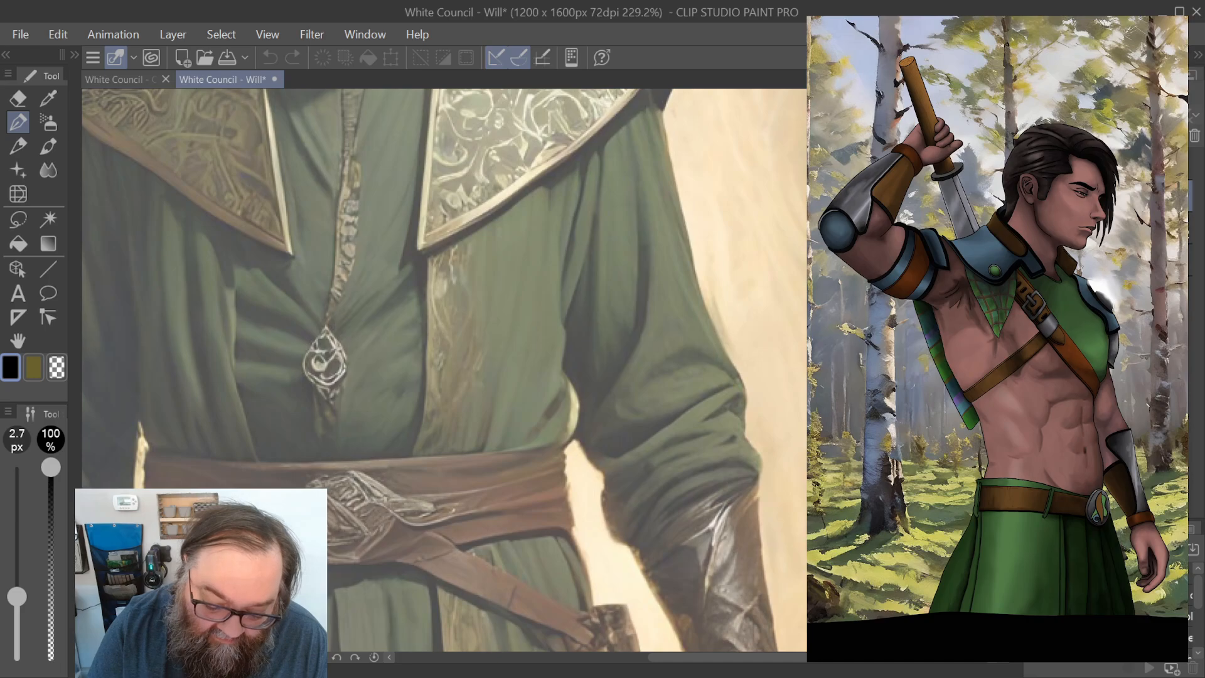
pyautogui.scroll(-10, 445, 369)
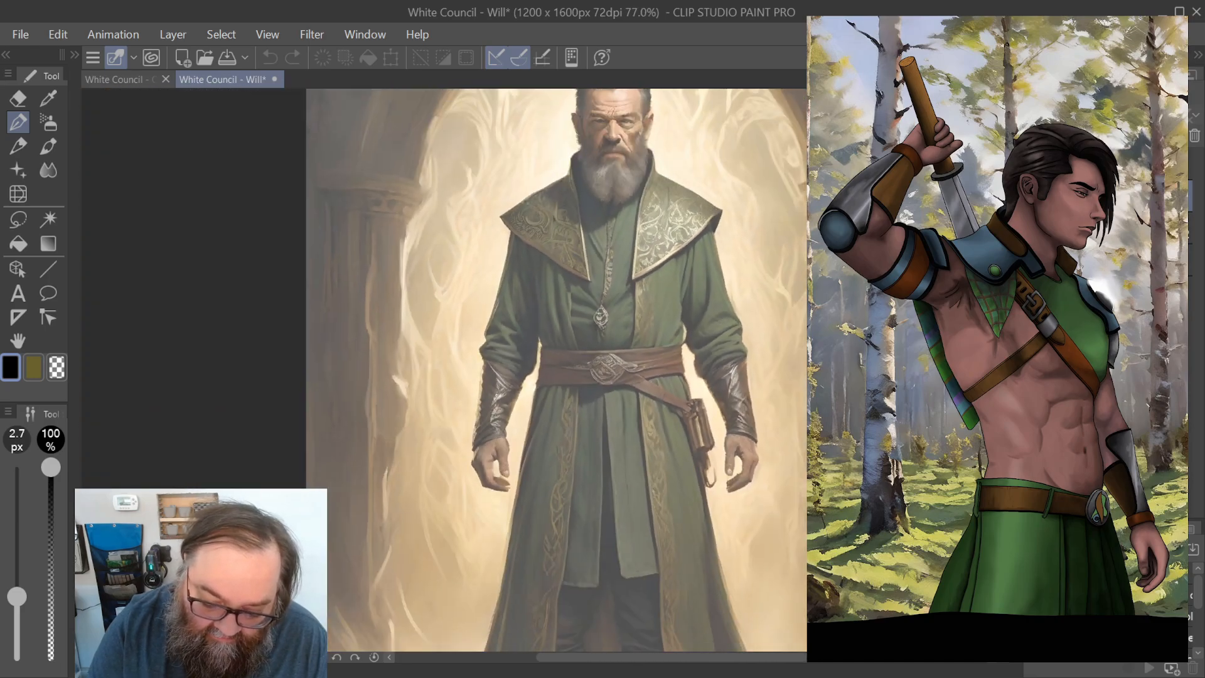
pyautogui.scroll(-1, 610, 379)
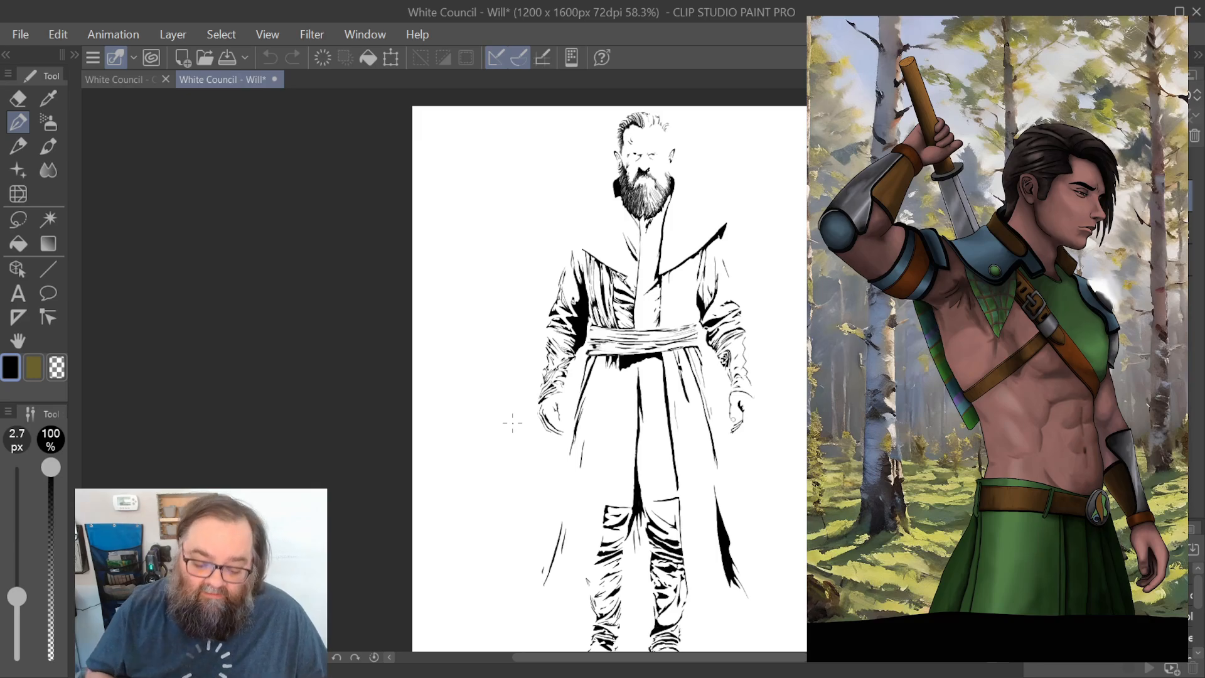
# Step: Inspect the black-and-white line version of the robed figure, checking the sleeve folds, sash and coat
pyautogui.scroll(4, 512, 423)
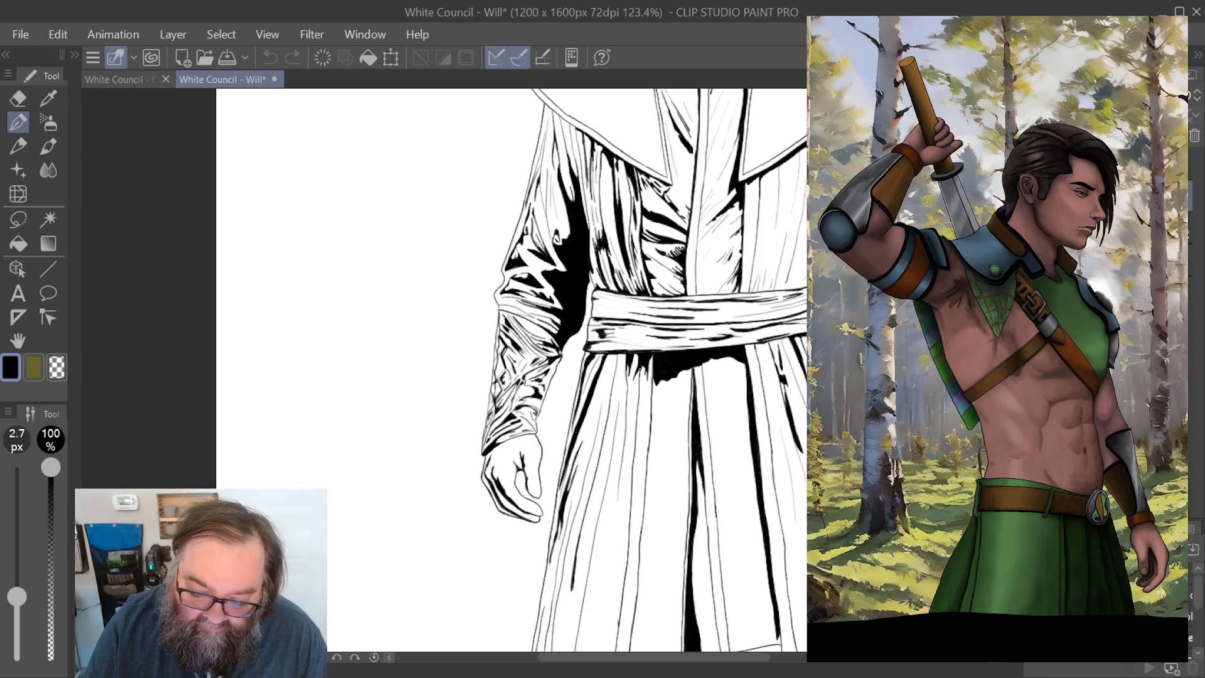
pyautogui.scroll(-4, 512, 371)
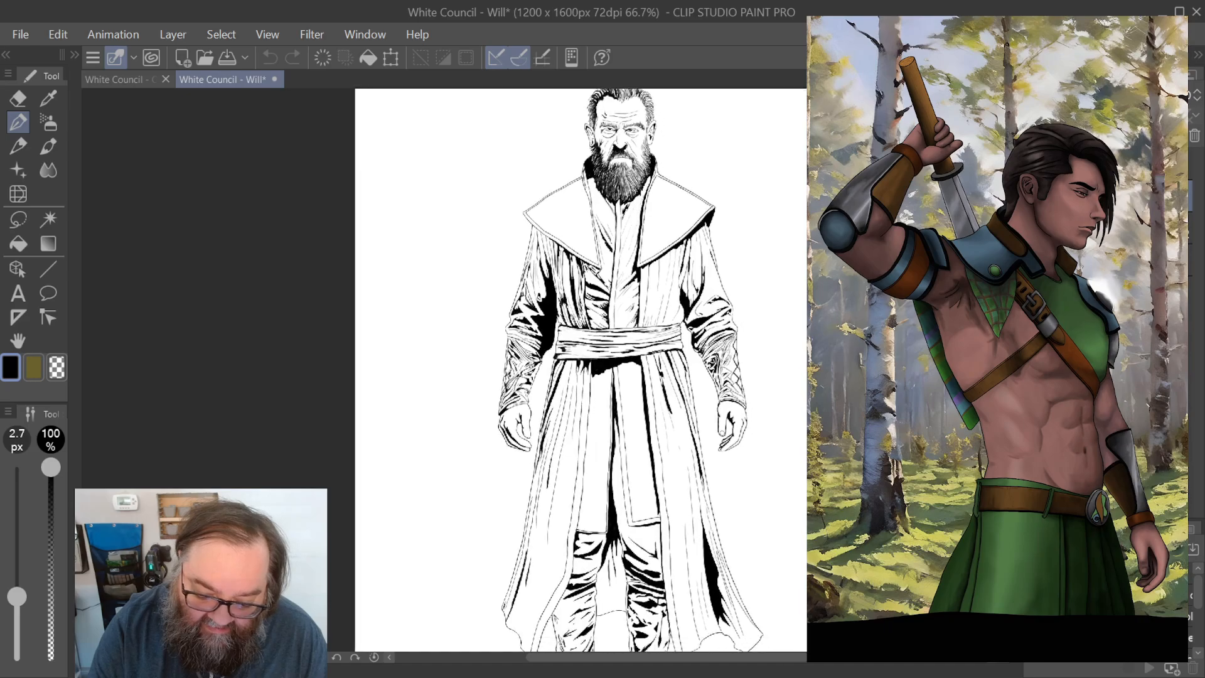
pyautogui.hscroll(2, 633, 376)
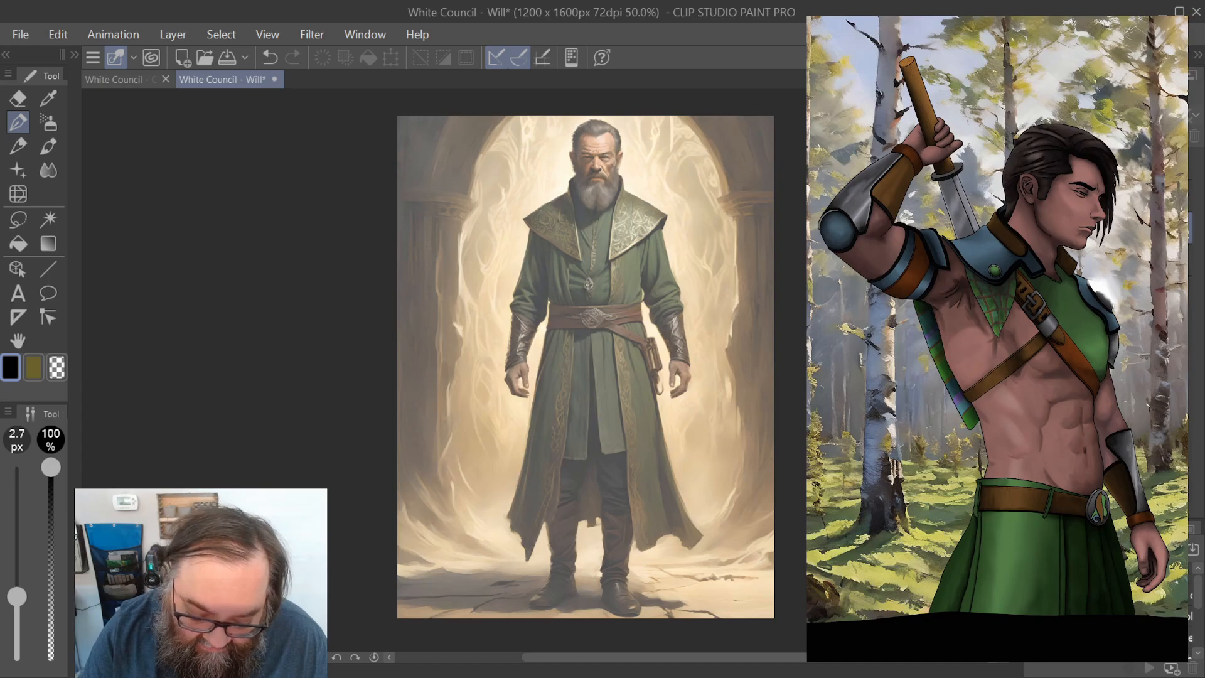
# Step: Examine the green-robed reference's patterned collar, sleeve folds and coat trim up close, and undo the last change
pyautogui.scroll(8, 664, 236)
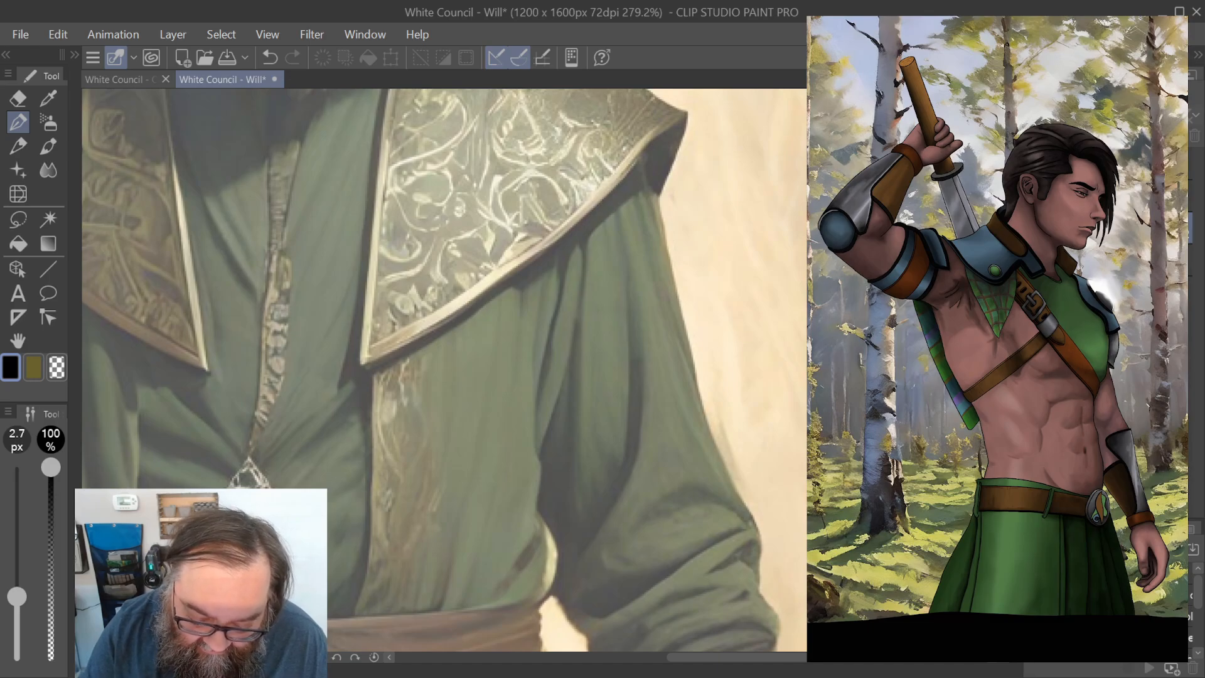
pyautogui.scroll(6, 444, 370)
pyautogui.hotkey('ctrl', 'z')
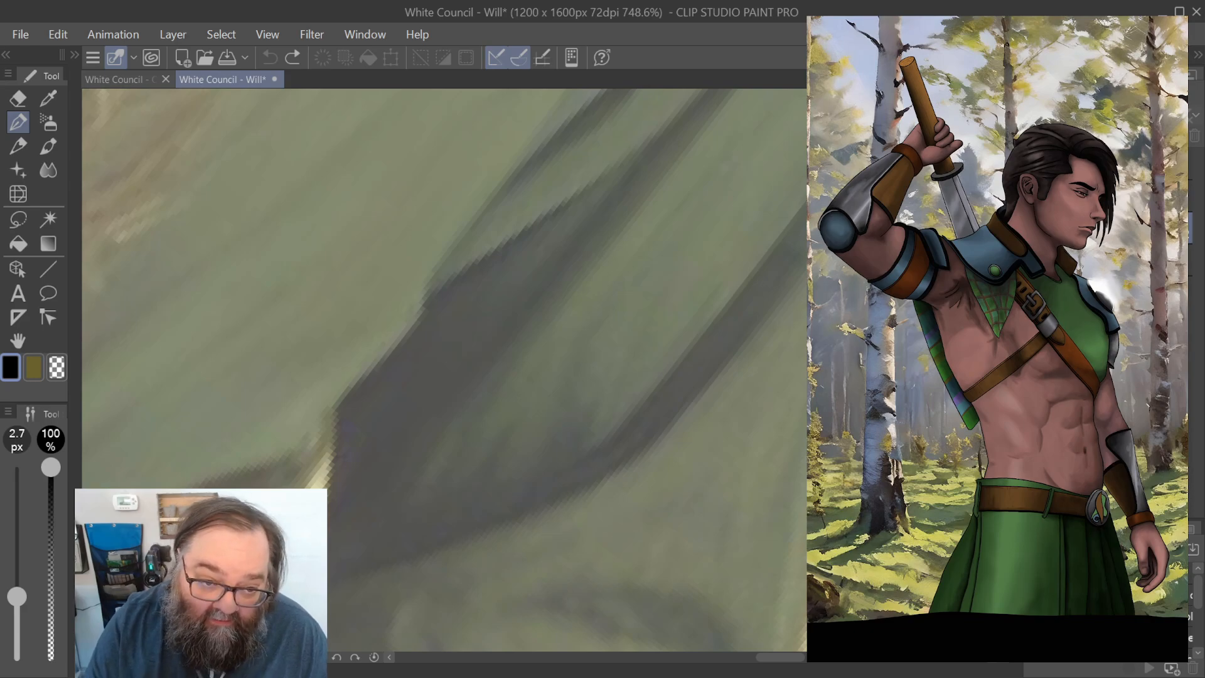
pyautogui.scroll(-8, 444, 369)
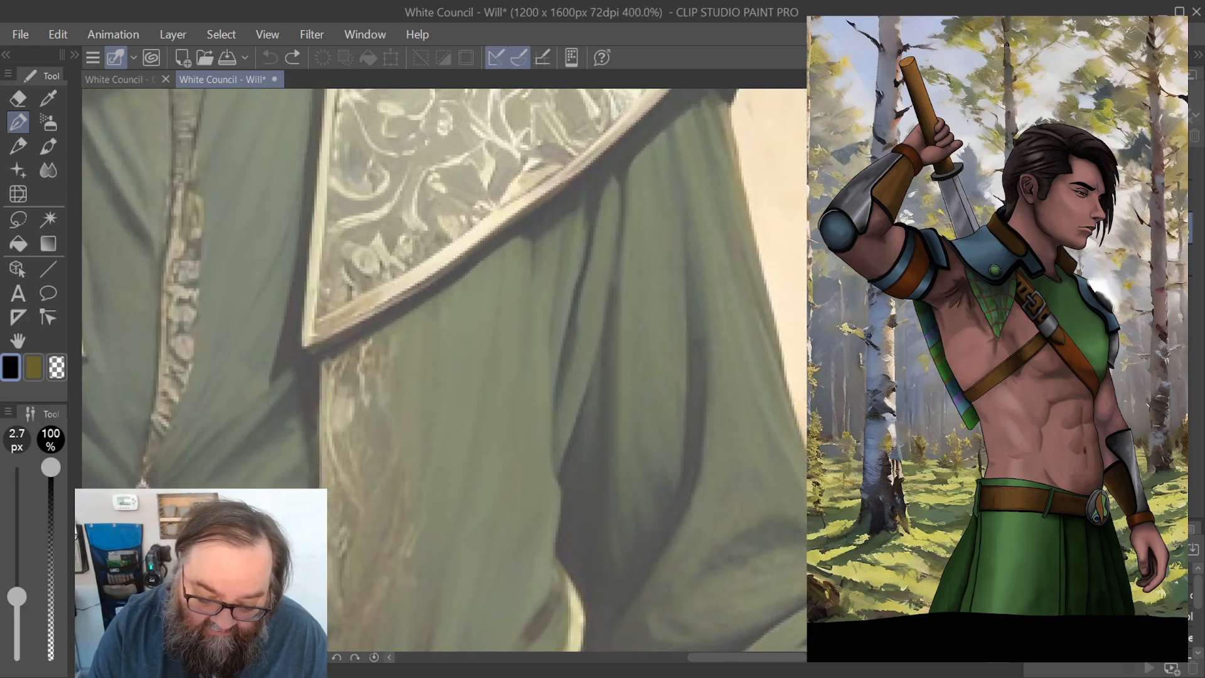
pyautogui.scroll(-4, 444, 370)
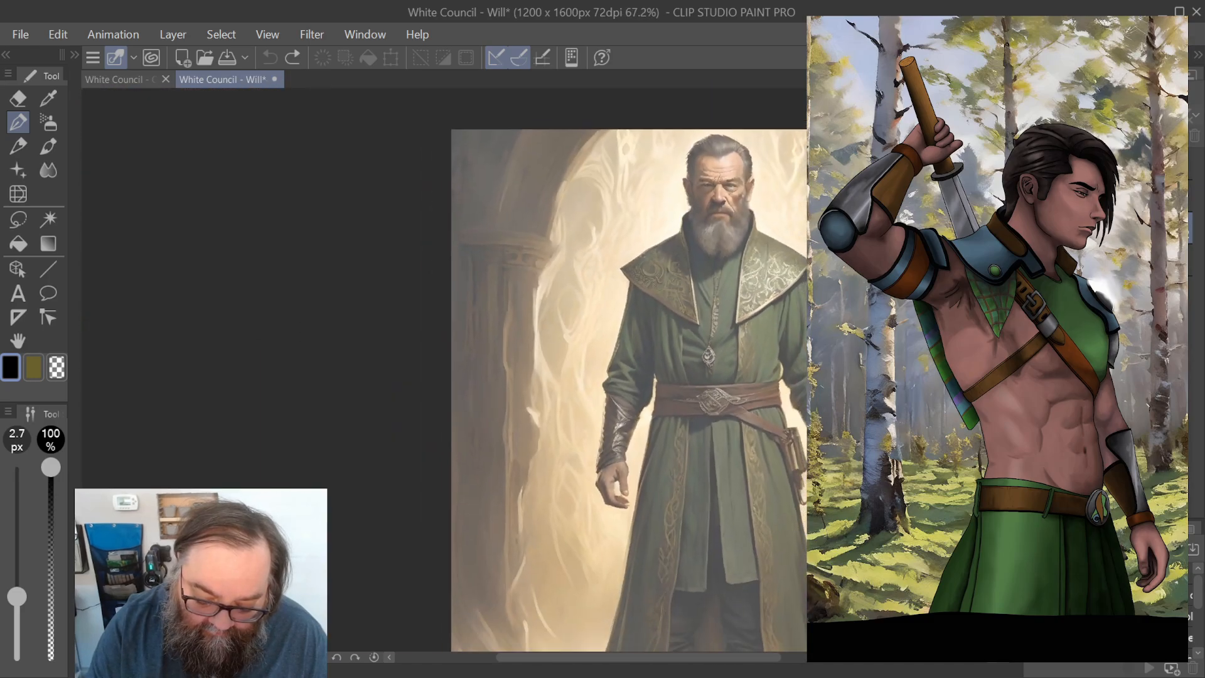
# Step: Show the robed figure's black-and-white line version, select another layer, and switch to the caped character's drawing
pyautogui.moveTo(632, 387); pyautogui.dragTo(608, 383)
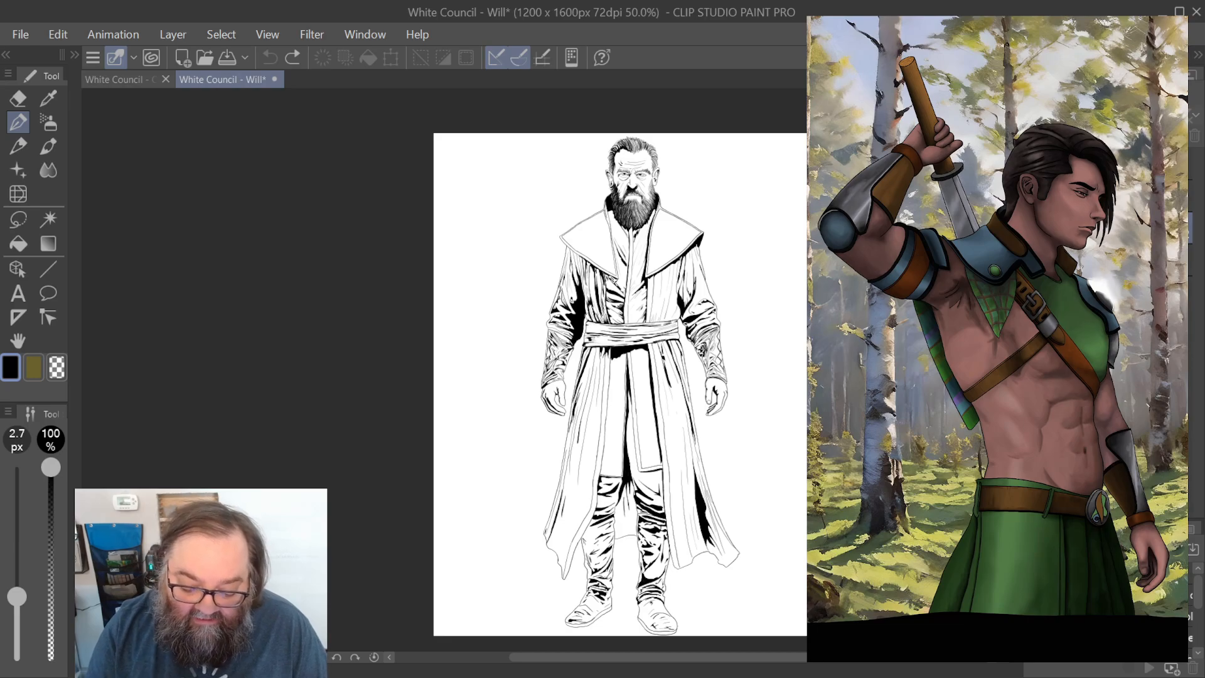
pyautogui.click(1191, 196)
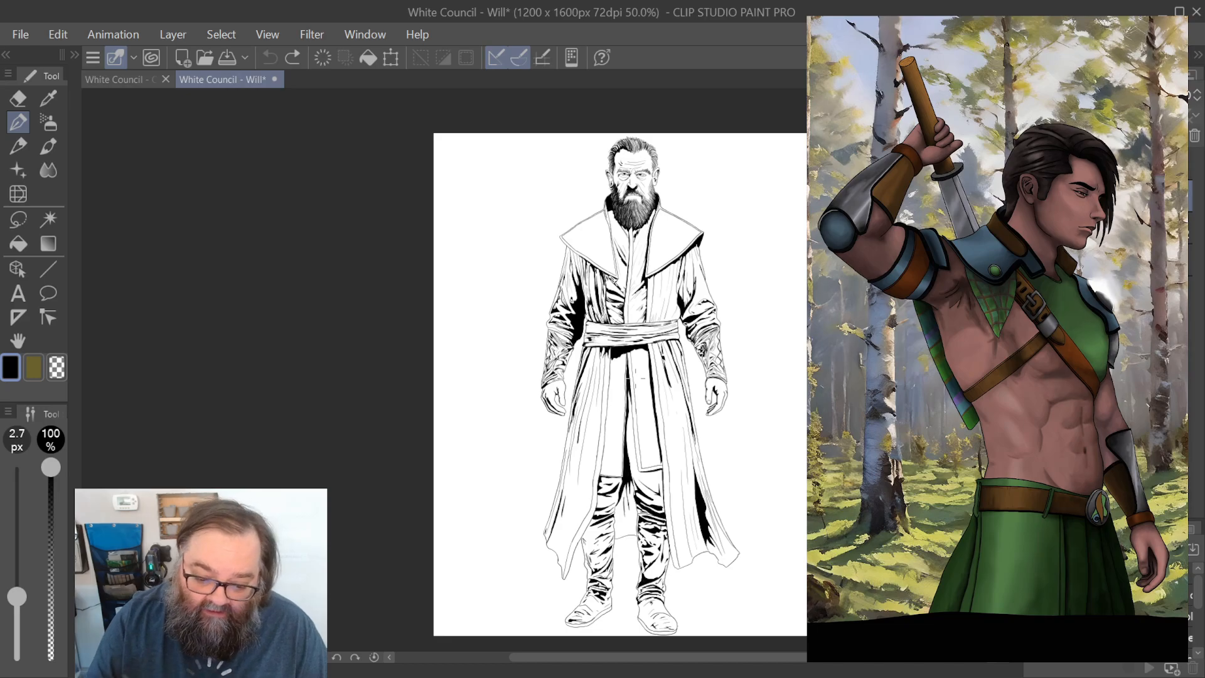
pyautogui.click(151, 57)
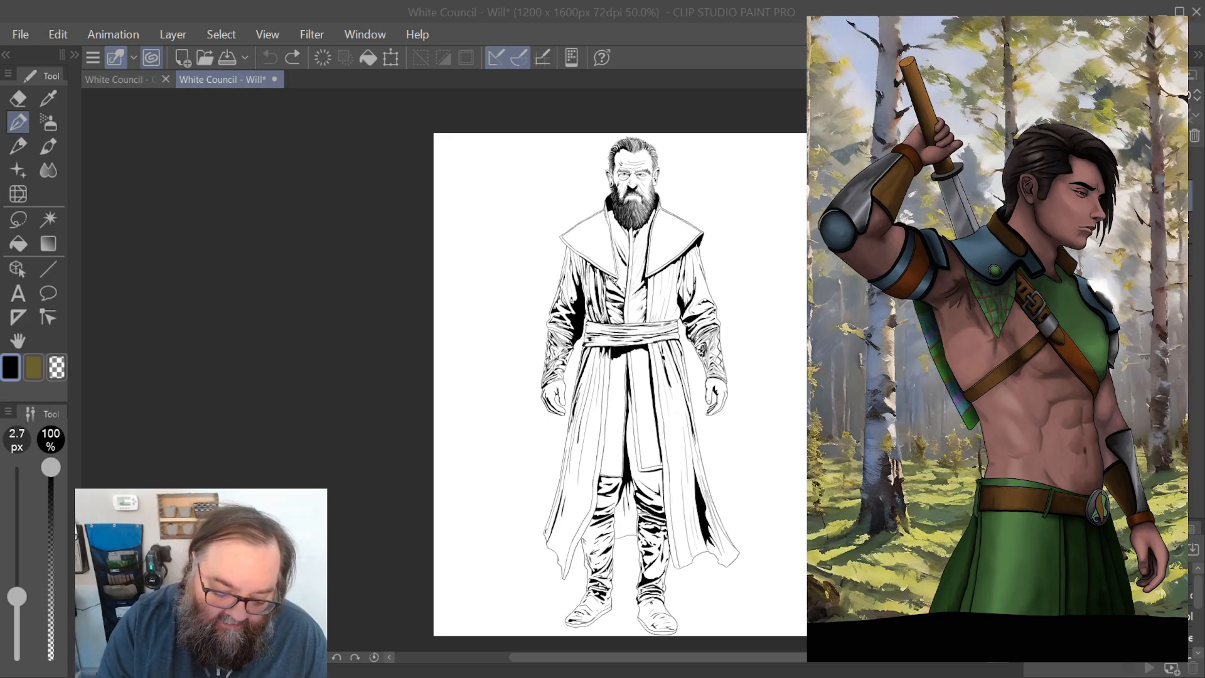
pyautogui.hotkey('ctrl', 'Tab')
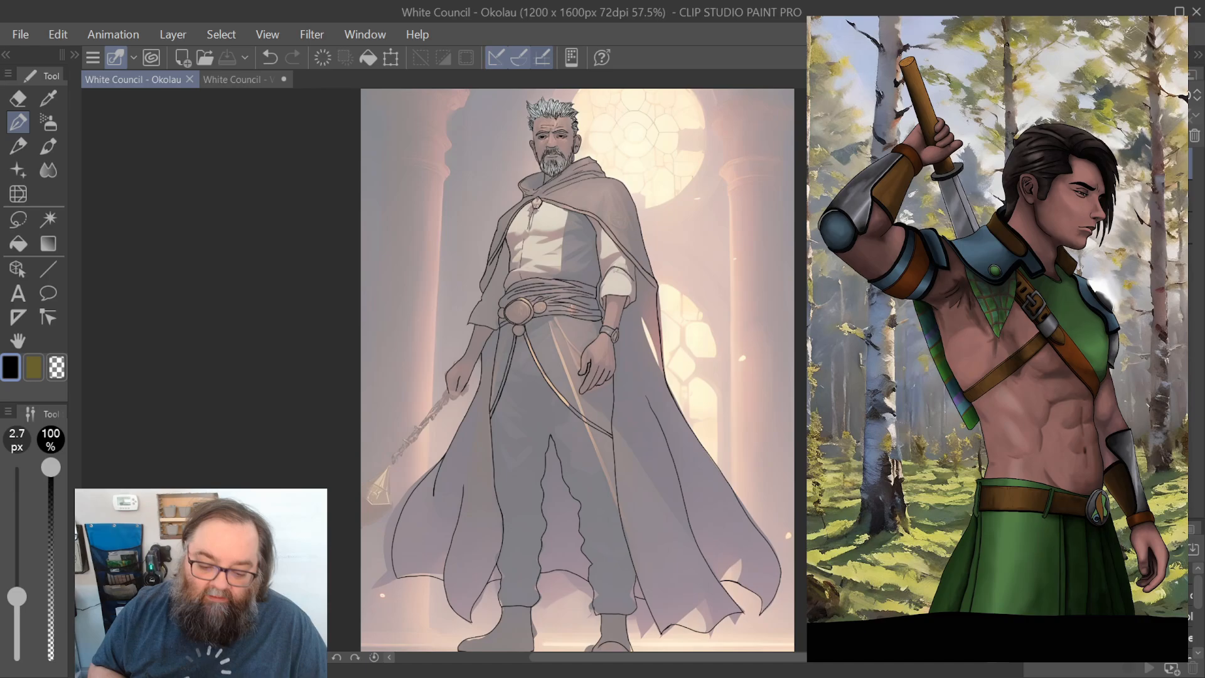